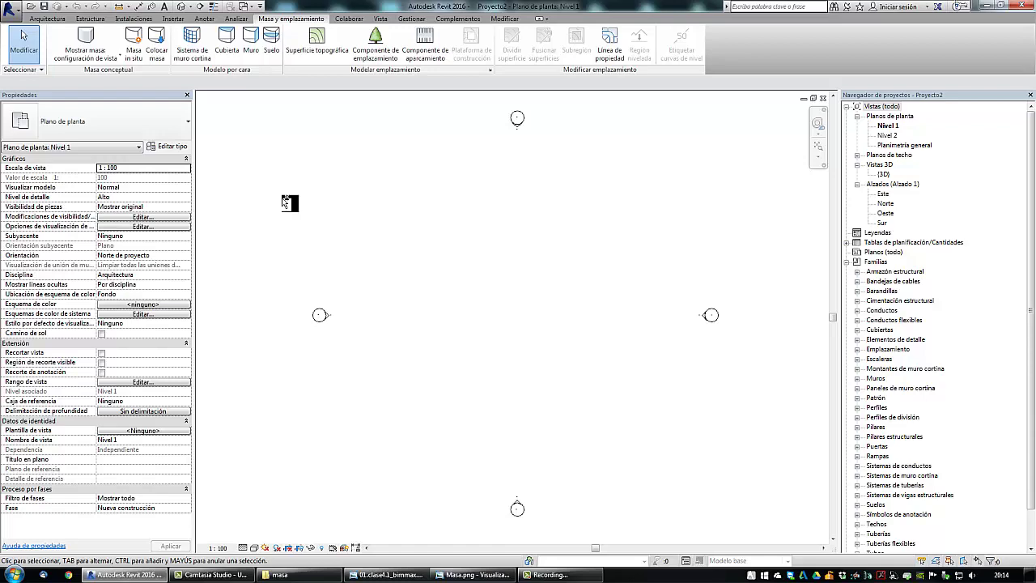
- Close the open project and create a new one with the default template
key(ctrl+w)
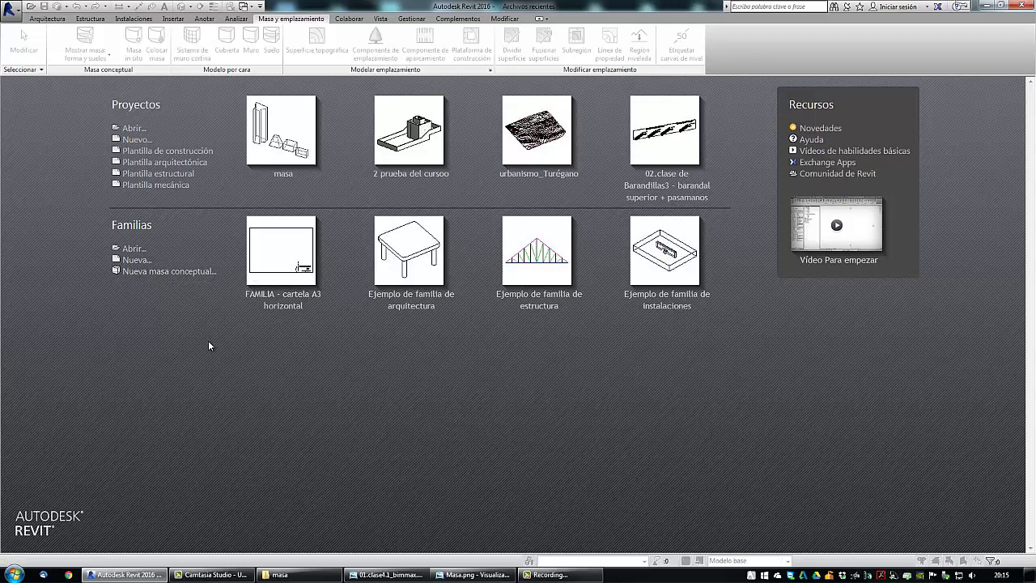
key(ctrl+n)
key(Return)
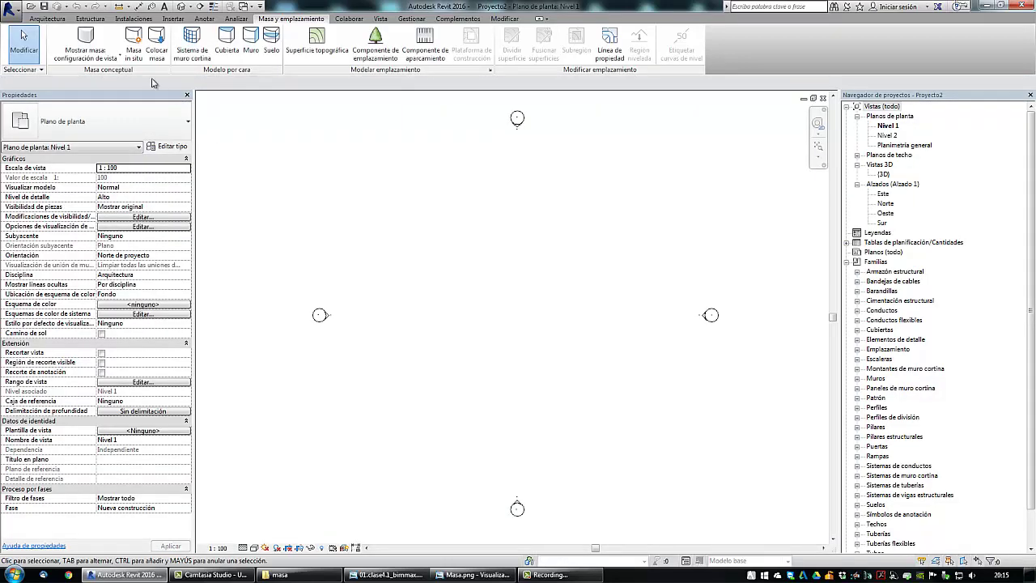
- Start an in-place mass, dismiss the Show Mass notice and accept the name Masa 1
click(134, 58)
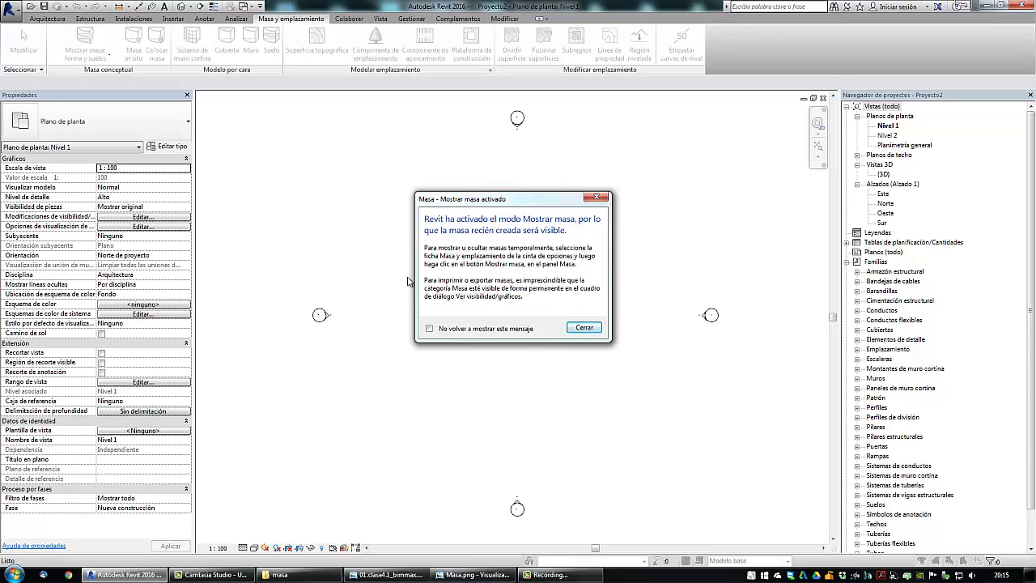
click(597, 329)
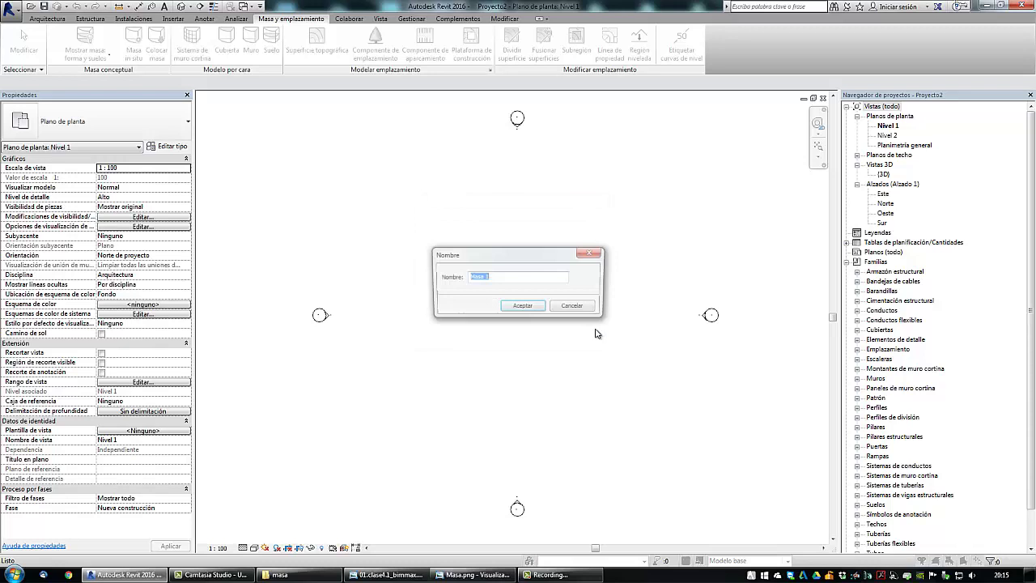
click(523, 308)
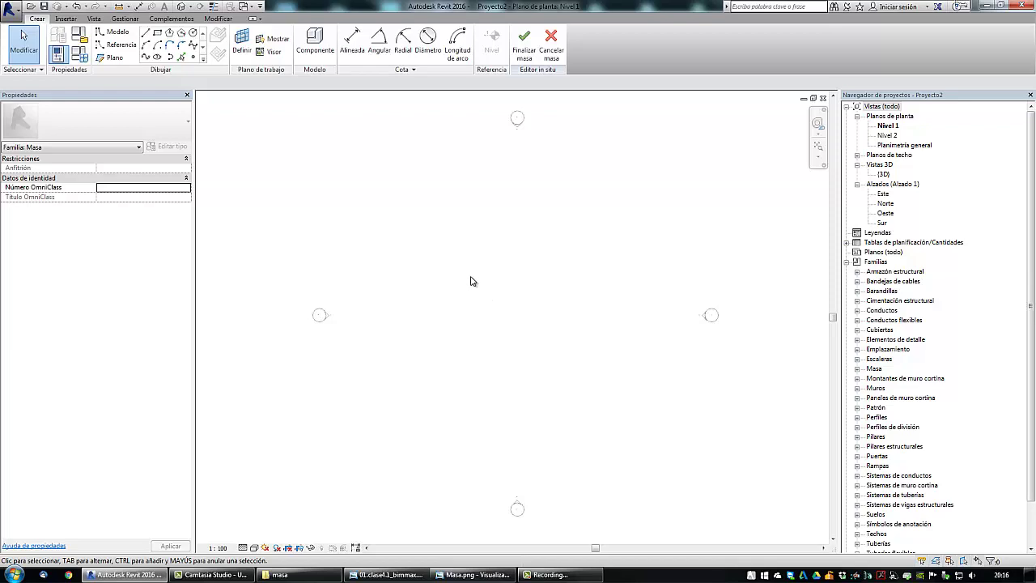
- Examine the diagrams of geometric form tools in section 4.3 of the course sheet image, and return to Revit
click(402, 574)
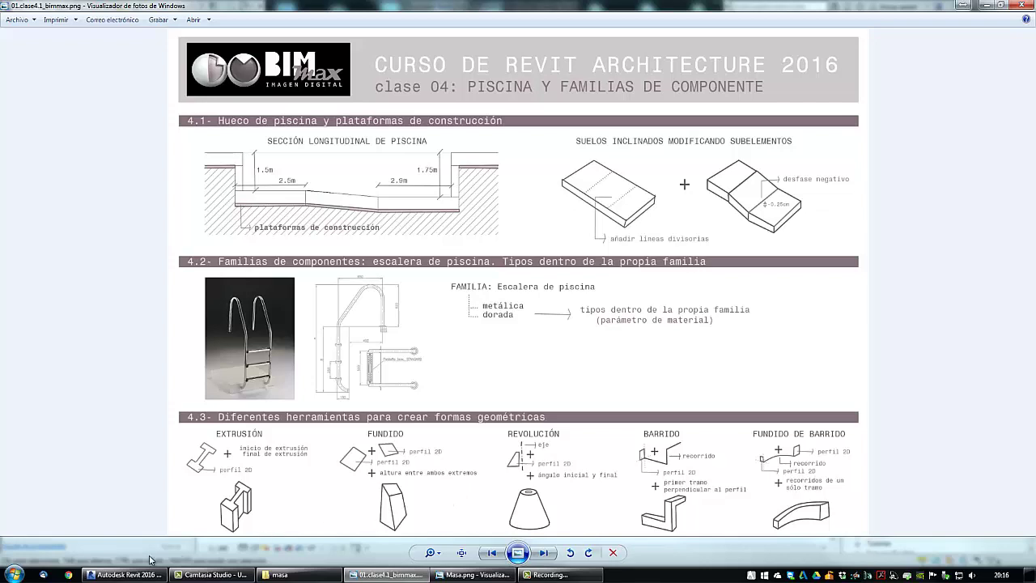
click(127, 575)
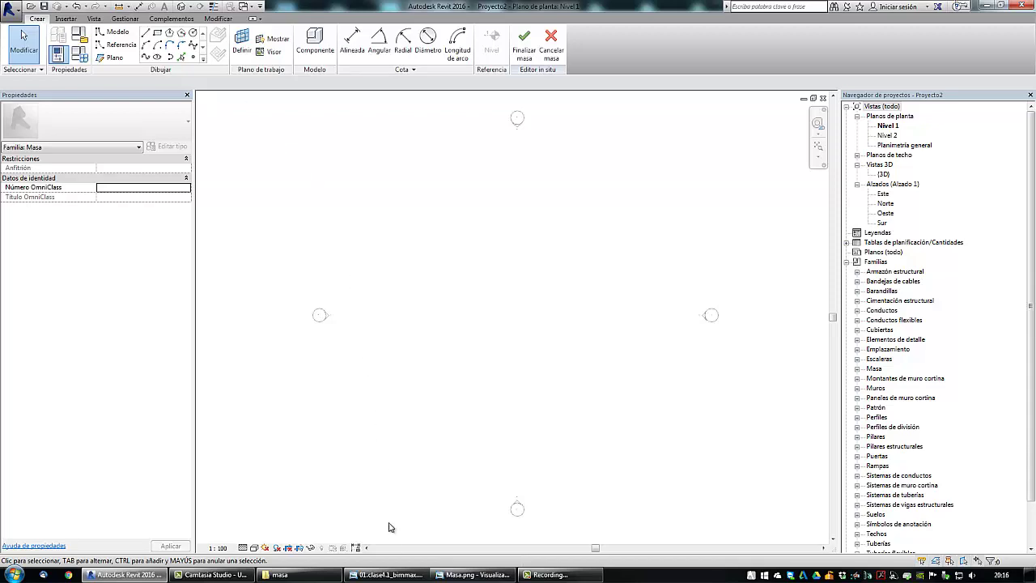
click(387, 575)
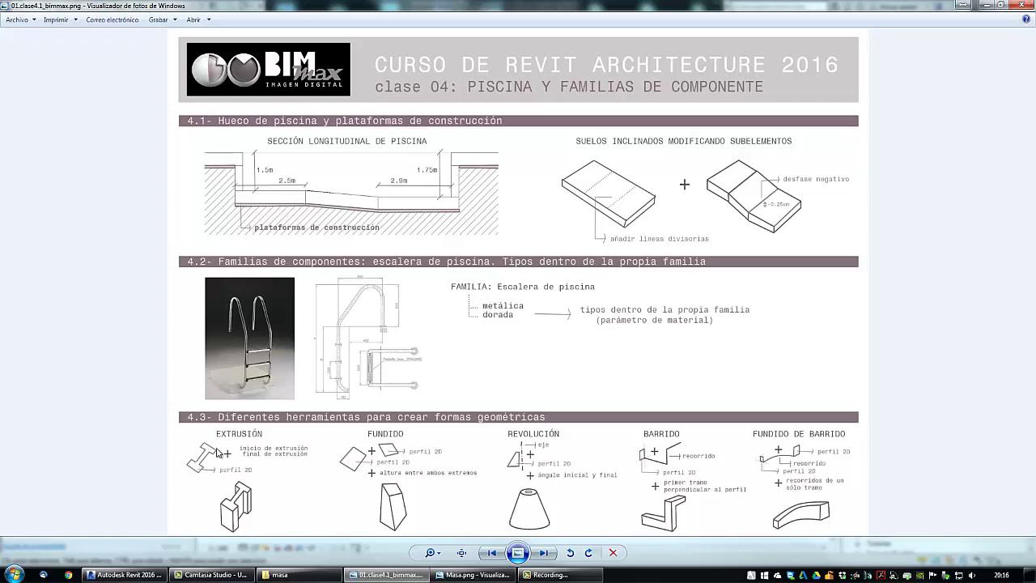
click(126, 575)
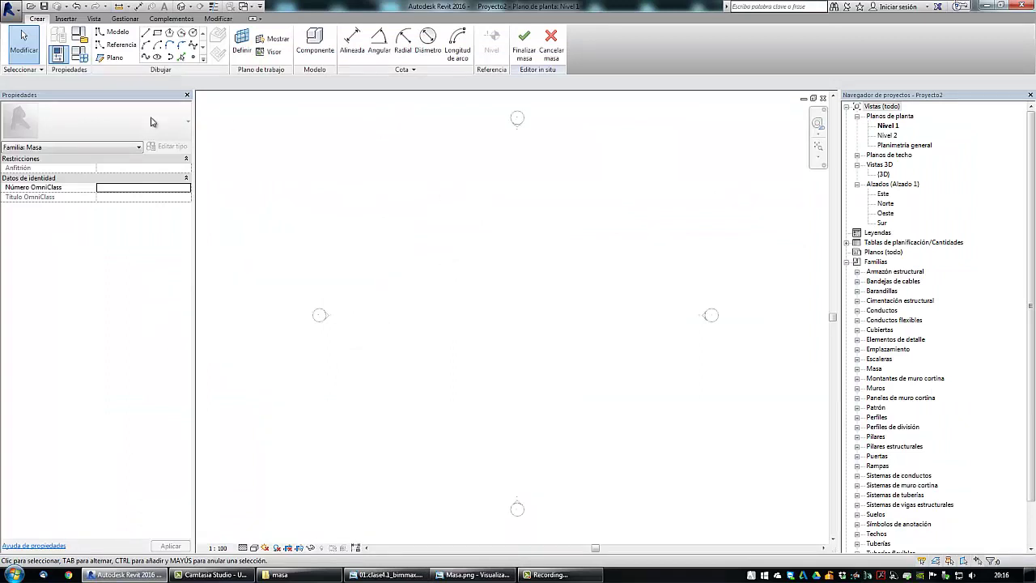
- Draw a closed, irregular seven-sided profile with chained model lines on Nivel 1, with its lower horizontal edge about 15.9 m long
click(146, 33)
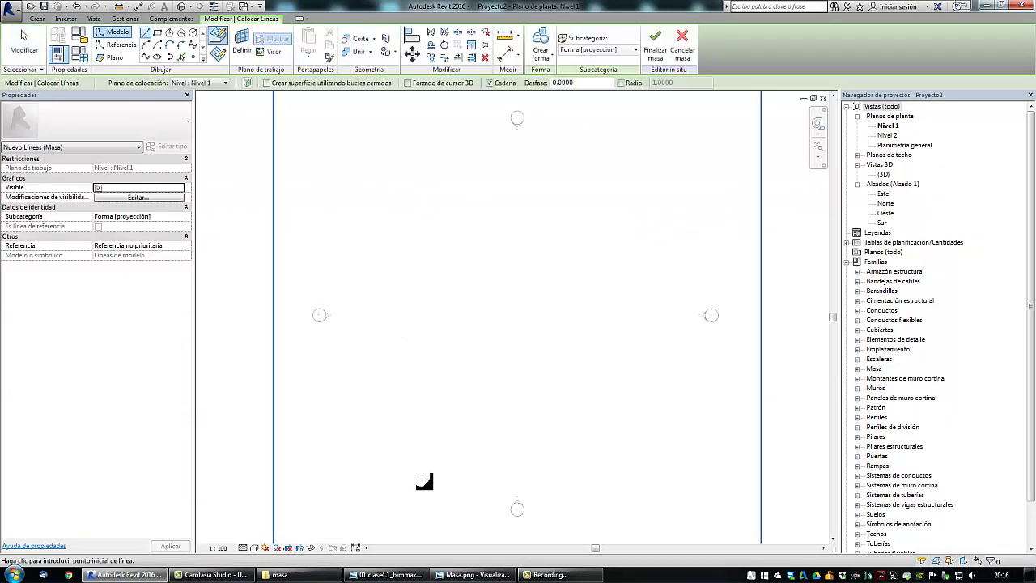
click(597, 478)
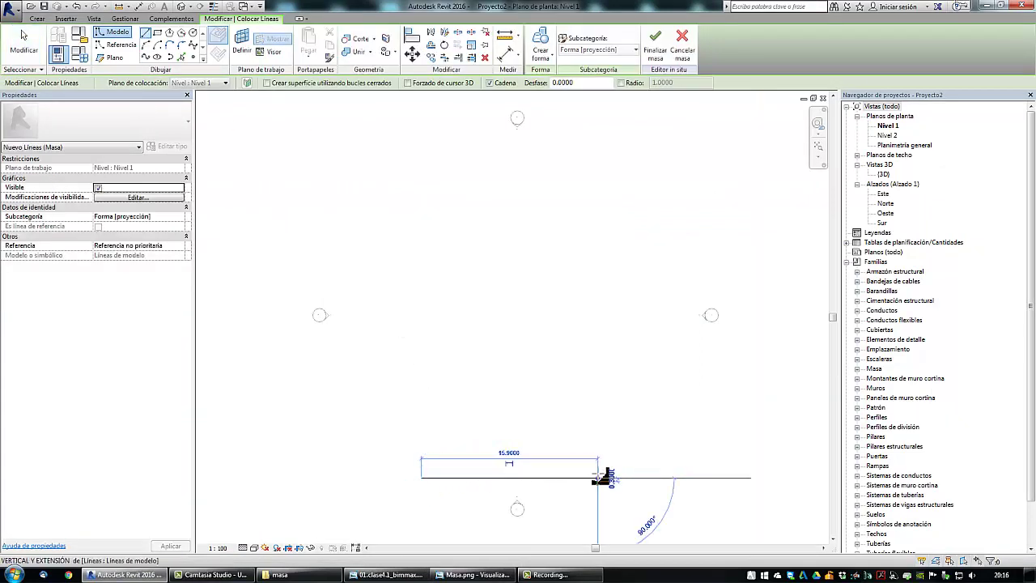
click(598, 398)
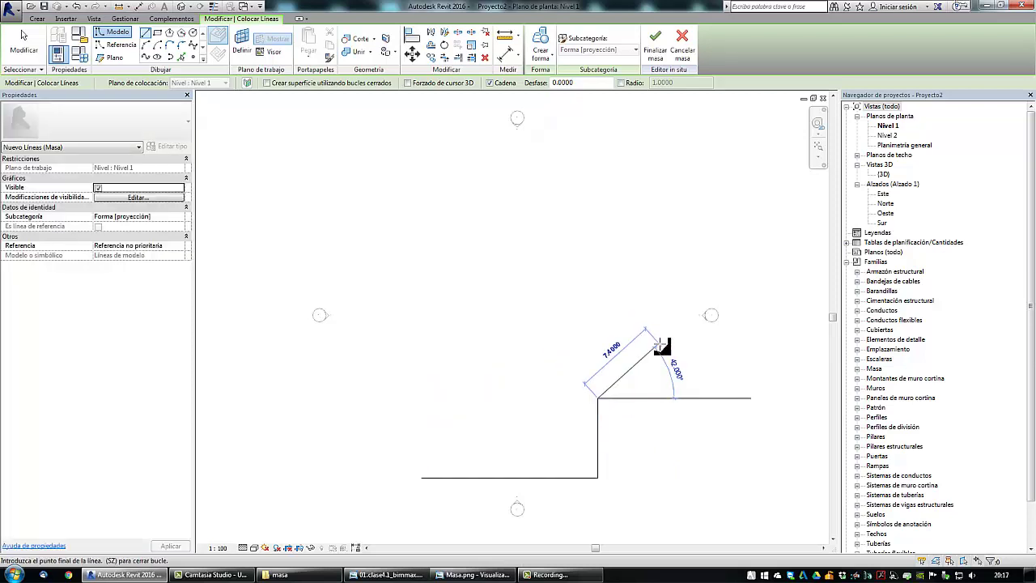
click(659, 344)
click(681, 281)
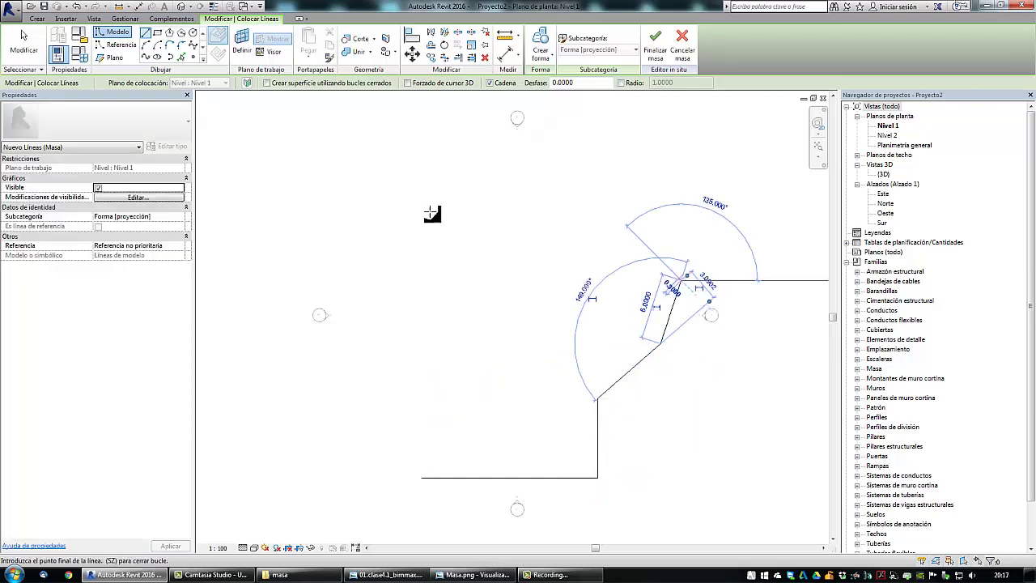
click(328, 188)
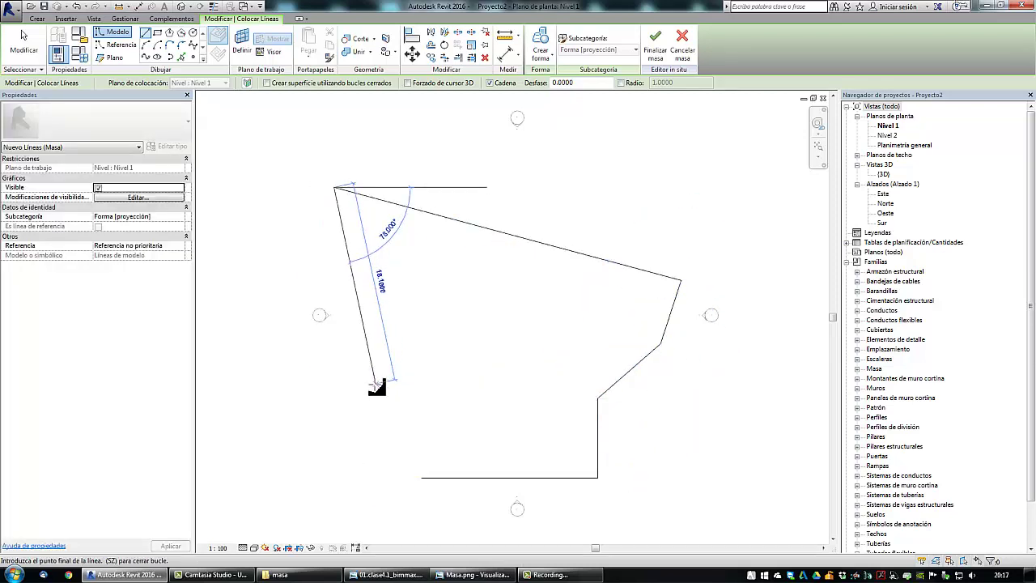
click(455, 395)
click(422, 477)
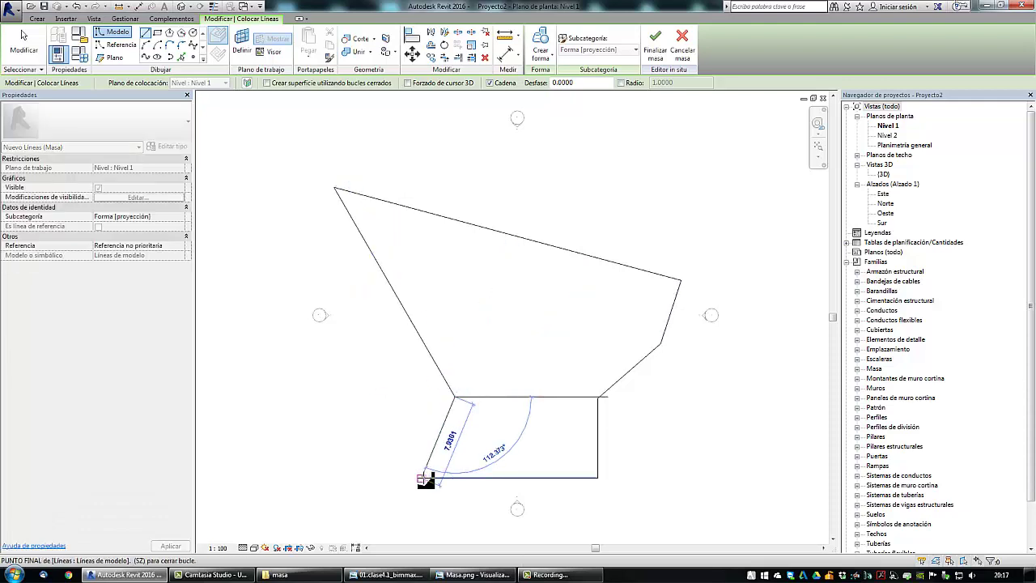
scroll(464, 462, down, 2)
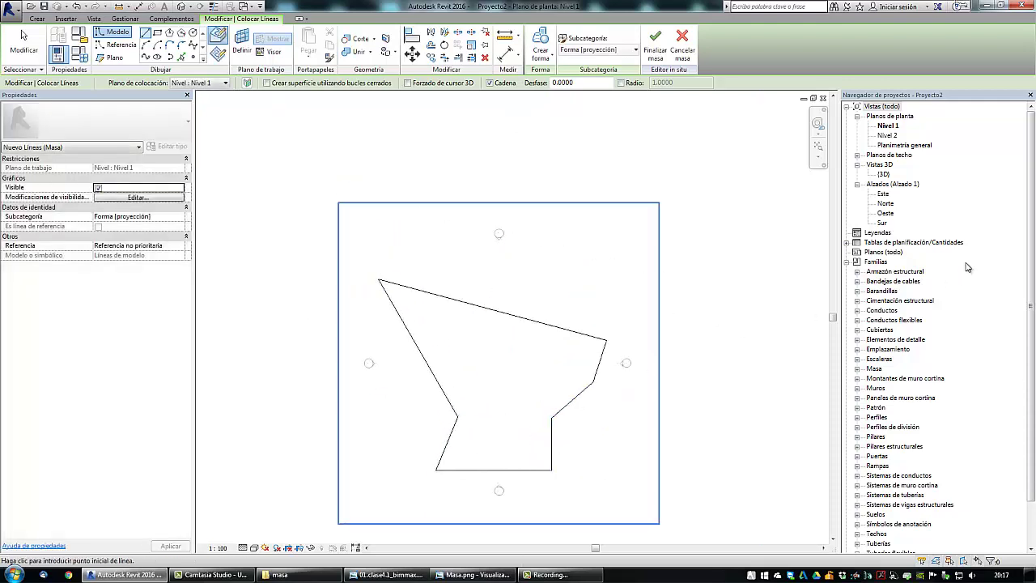
- Open the {3D} view and create a solid form from the whole chain of profile lines
double_click(885, 174)
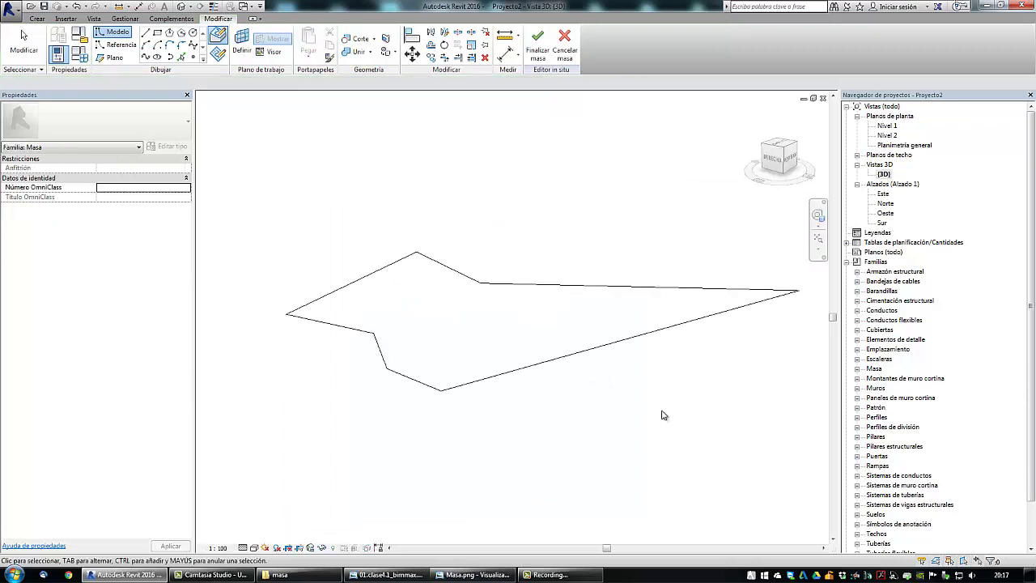
scroll(541, 437, down, 1)
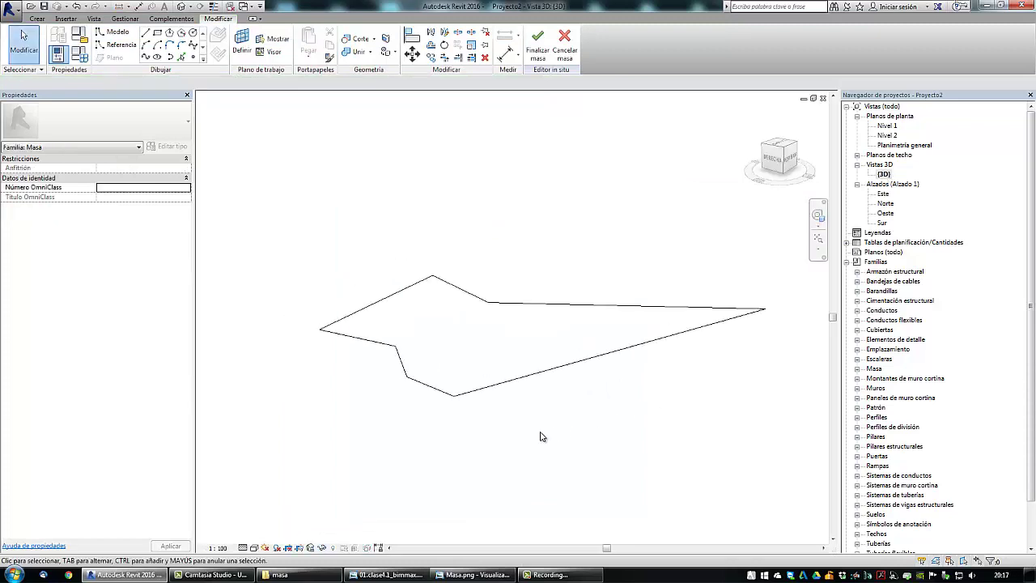
middle_drag(552, 431, 492, 454)
scroll(490, 456, down, 2)
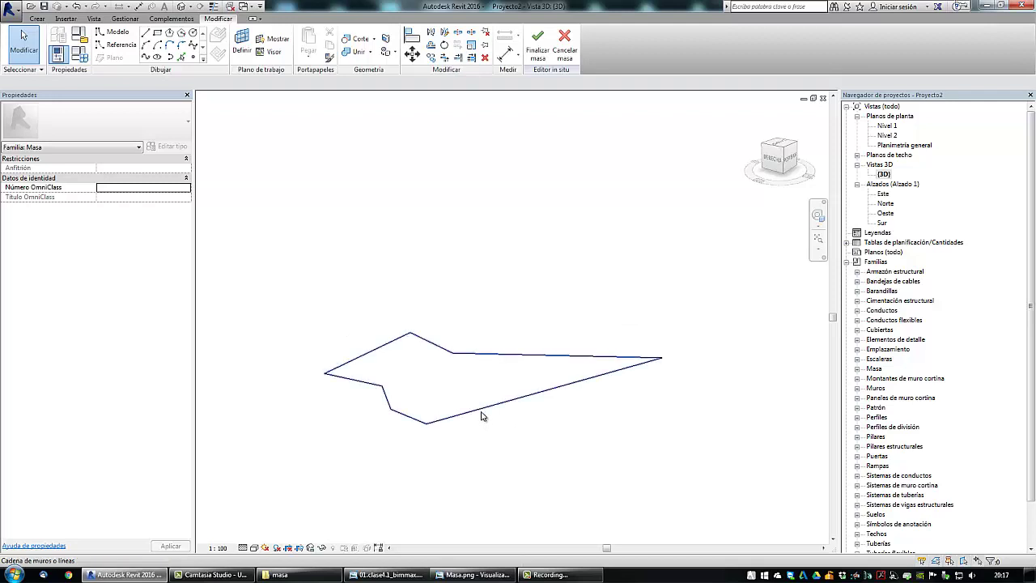
click(481, 416)
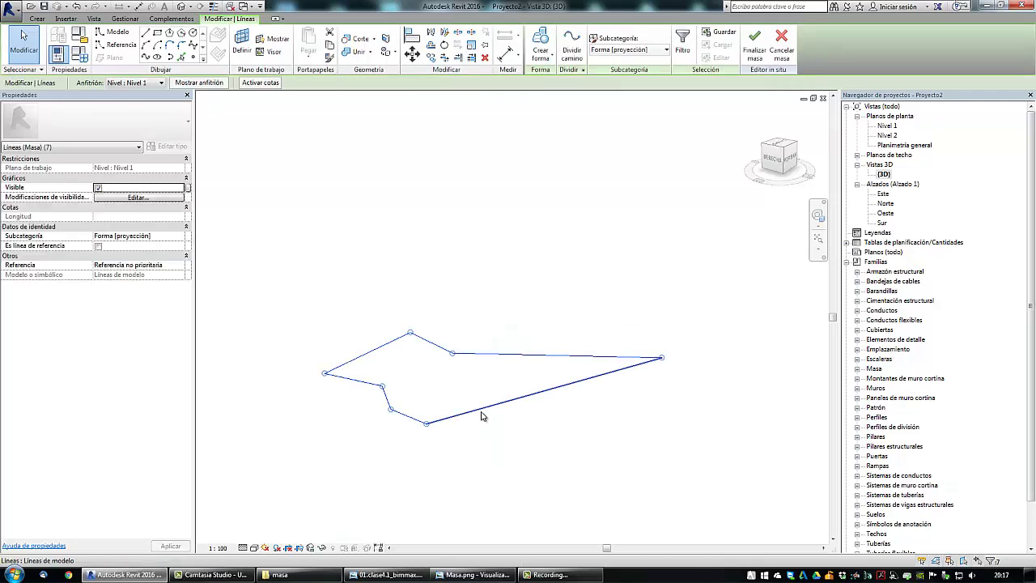
click(547, 65)
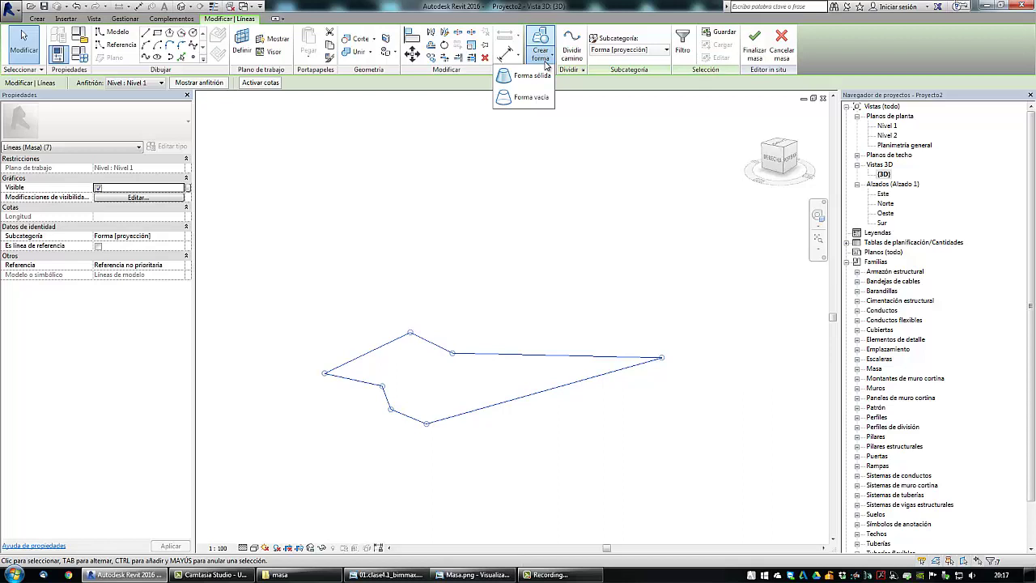
click(526, 75)
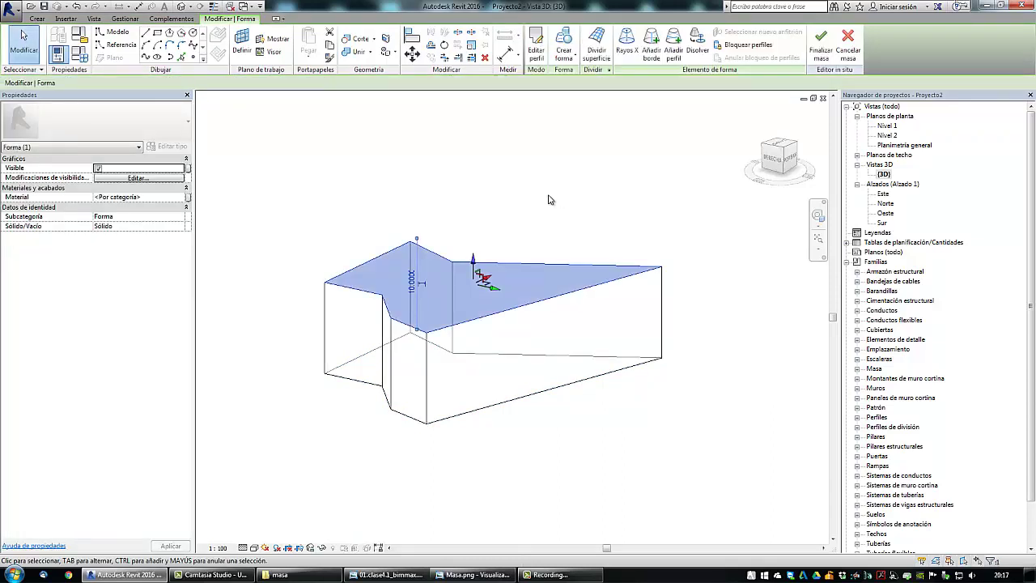
- Examine the solid form by selecting its top face and a vertical edge individually, leaving nothing selected
shift+middle_drag(553, 206, 526, 224)
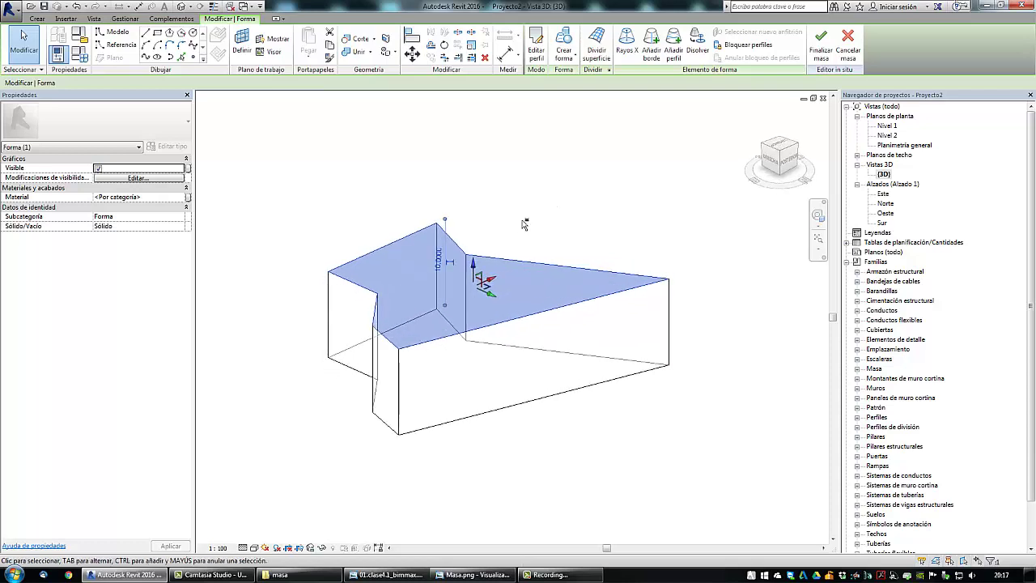
key(Escape)
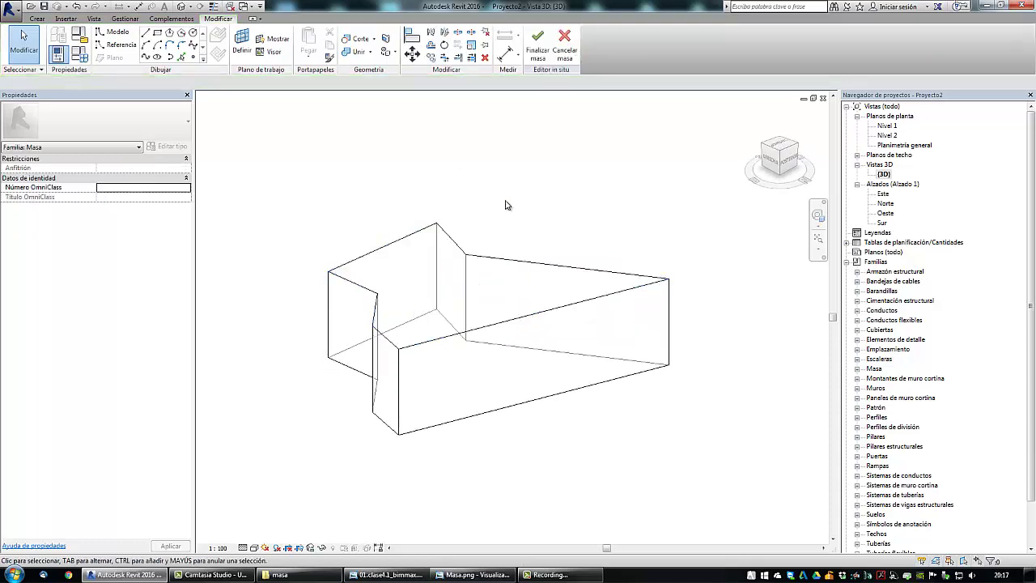
click(492, 284)
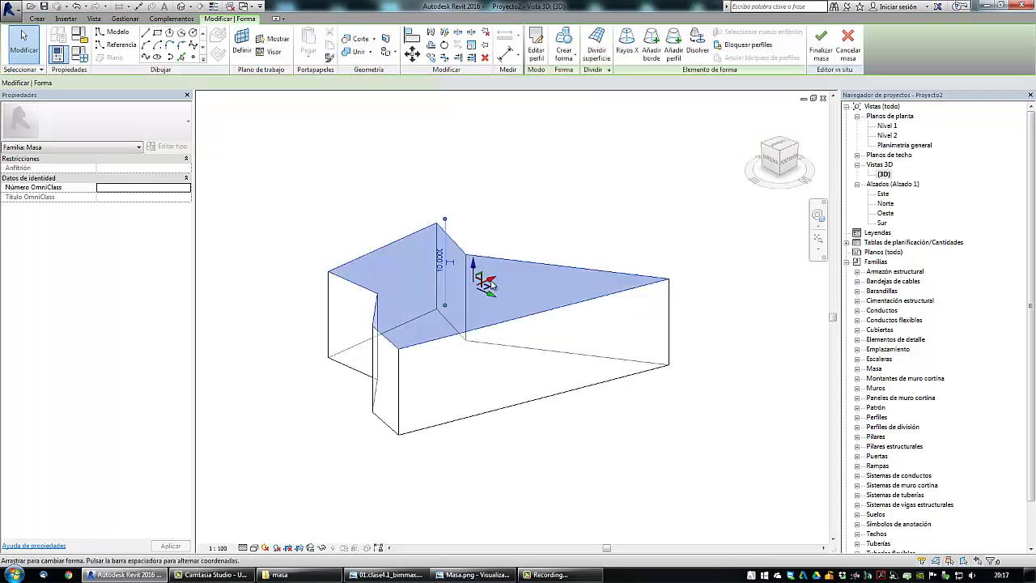
click(505, 225)
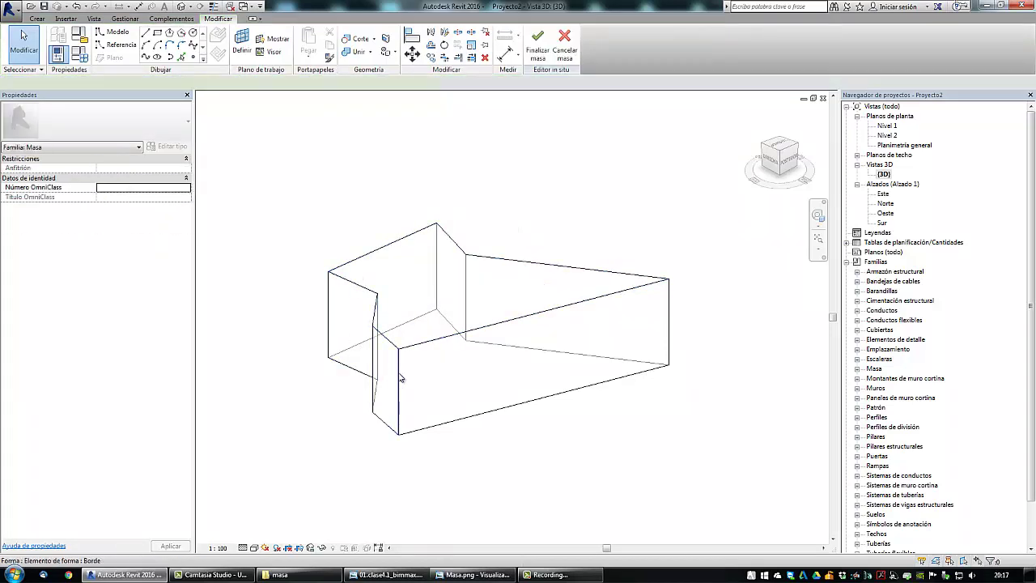
click(399, 375)
key(Escape)
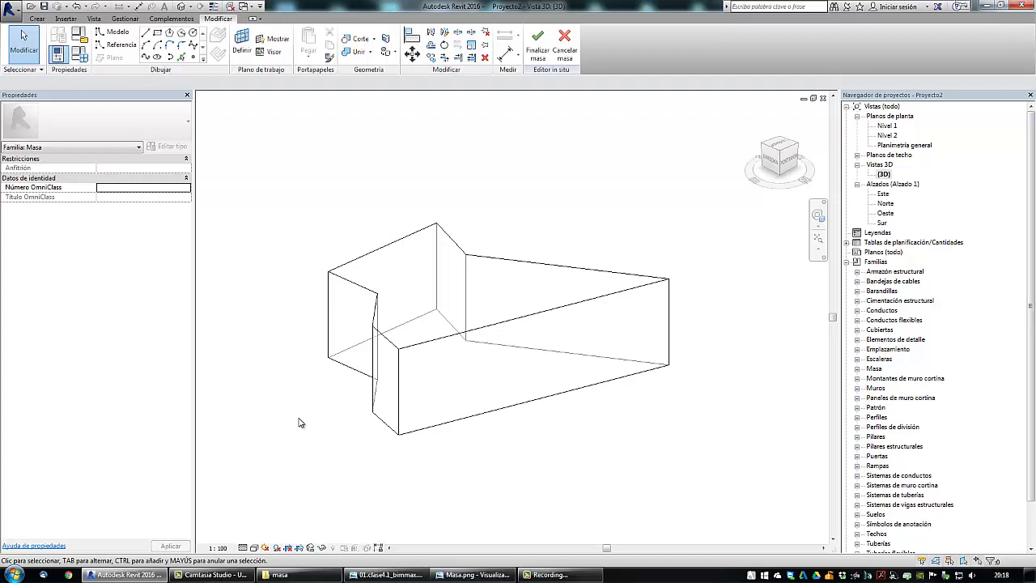
- Raise the form's top face to a height of about 21.26 m and shift it sideways so the solid leans
click(454, 294)
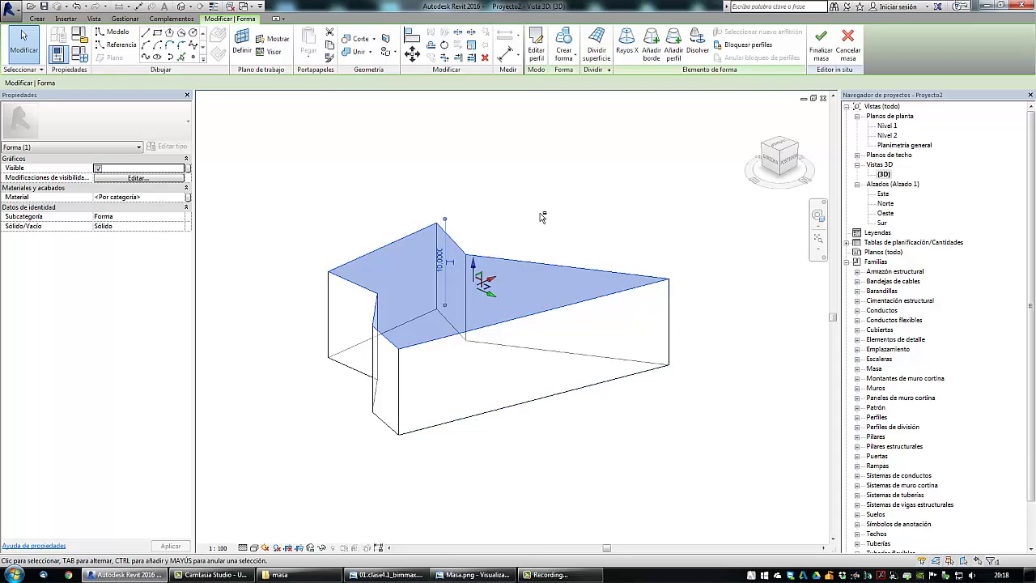
shift+middle_drag(539, 215, 590, 297)
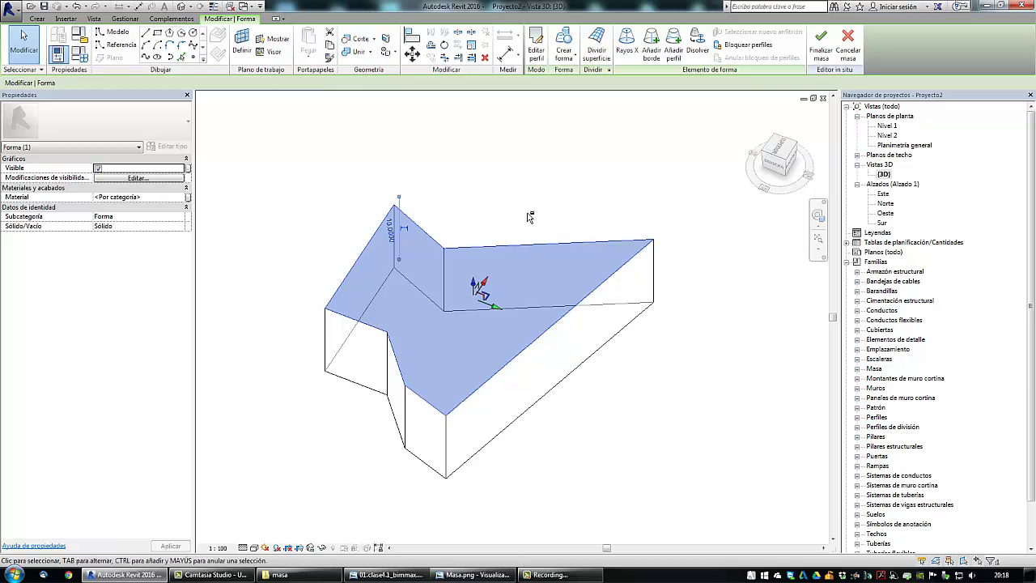
shift+middle_drag(529, 217, 511, 226)
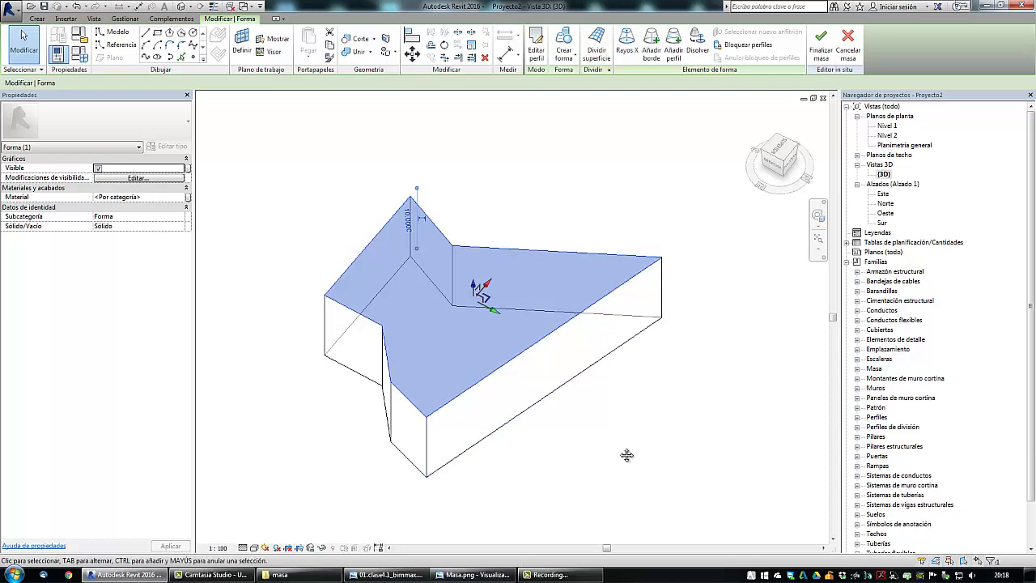
shift+middle_drag(624, 453, 585, 414)
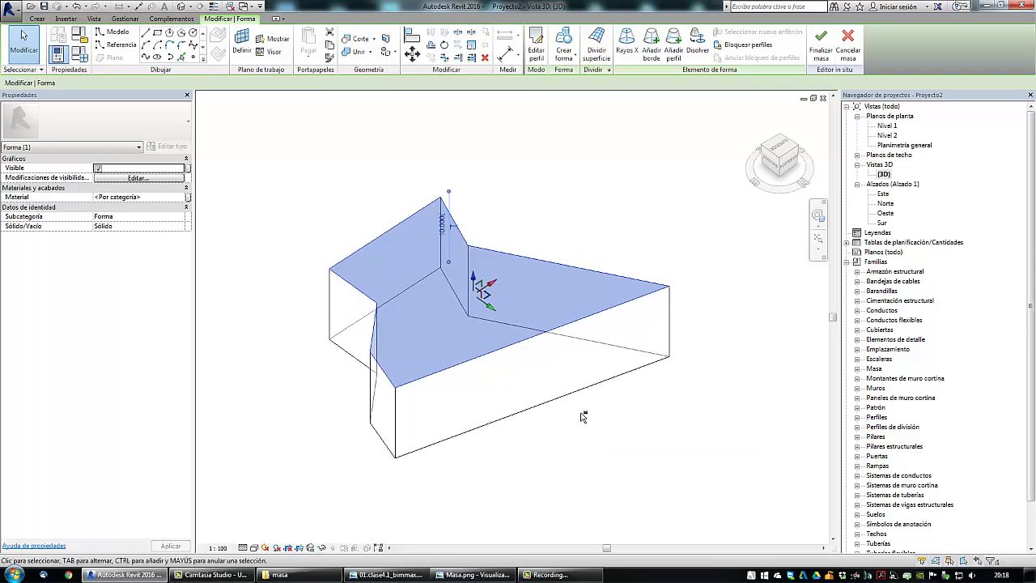
shift+middle_drag(548, 444, 579, 443)
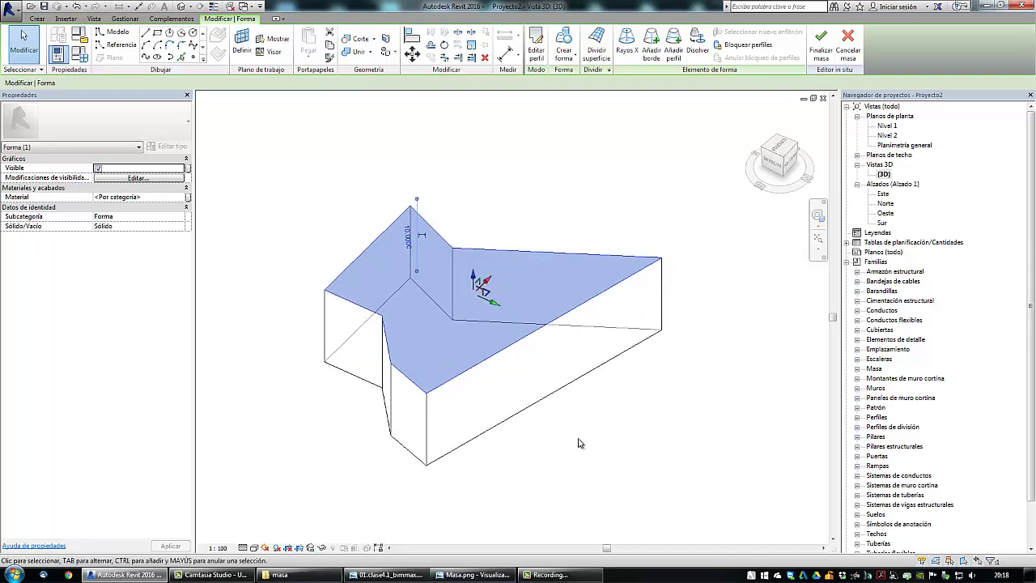
shift+middle_drag(452, 454, 680, 311)
shift+middle_drag(563, 266, 562, 276)
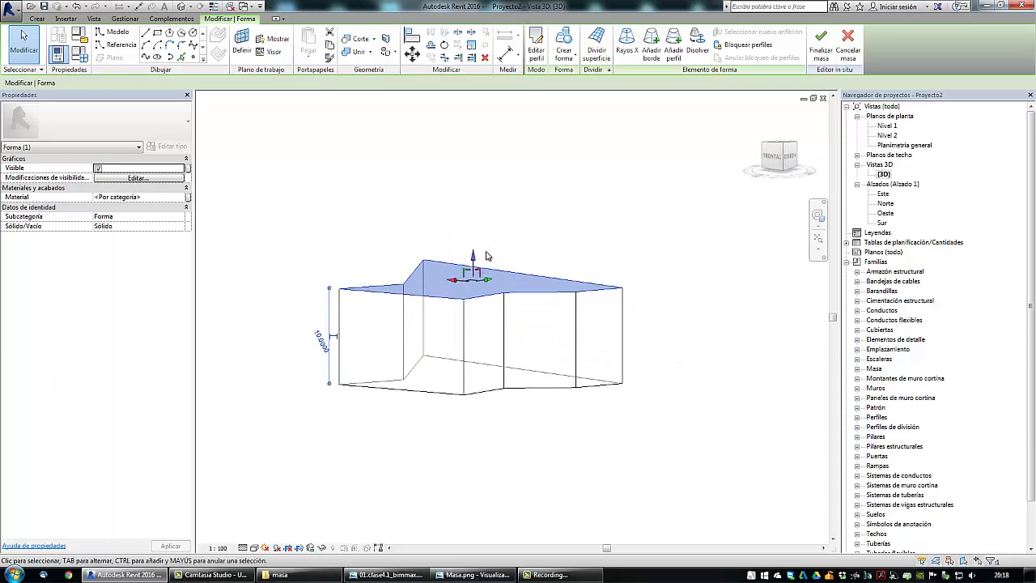
drag(478, 263, 476, 159)
shift+middle_drag(538, 243, 680, 277)
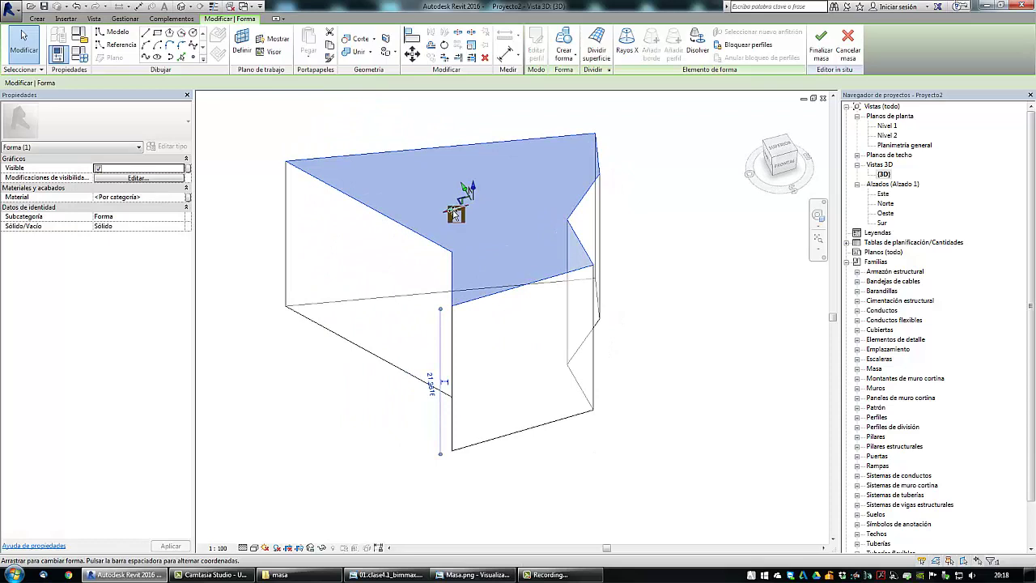
shift+middle_drag(455, 214, 527, 397)
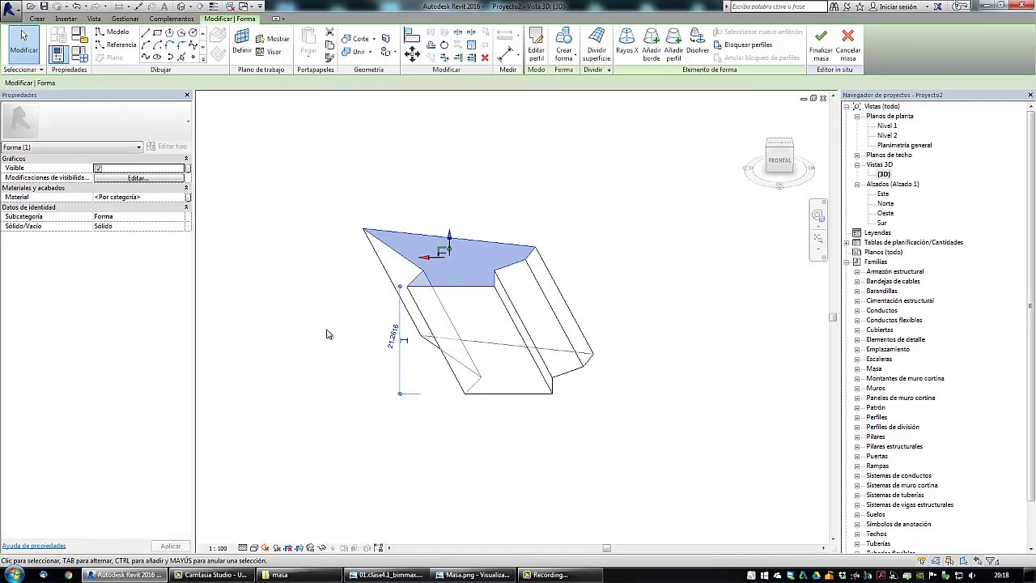
- Undo the sideways shift of the form's top face
click(387, 575)
key(ctrl+z)
scroll(493, 425, down, 2)
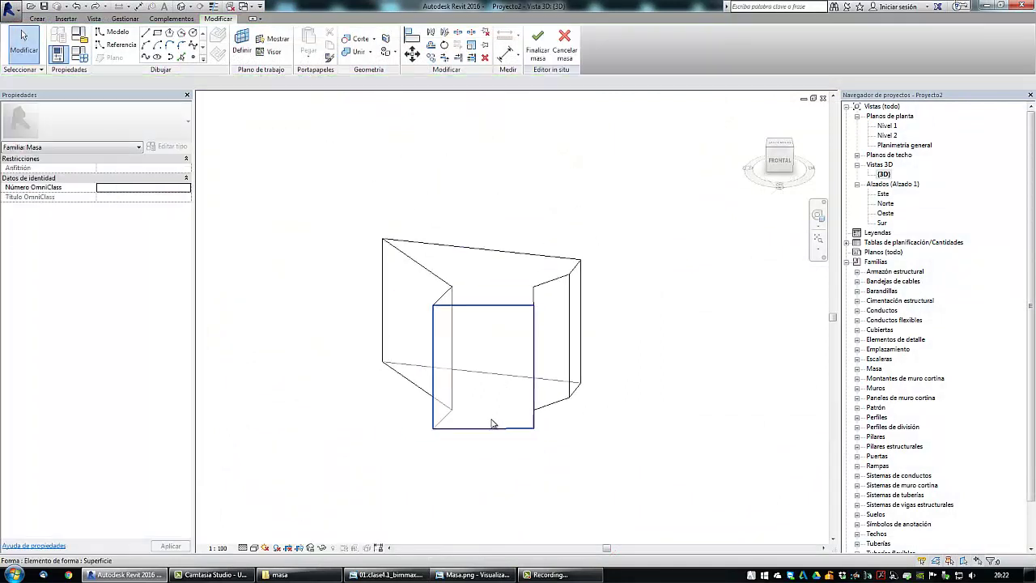
shift+middle_drag(496, 428, 518, 421)
scroll(512, 336, up, 2)
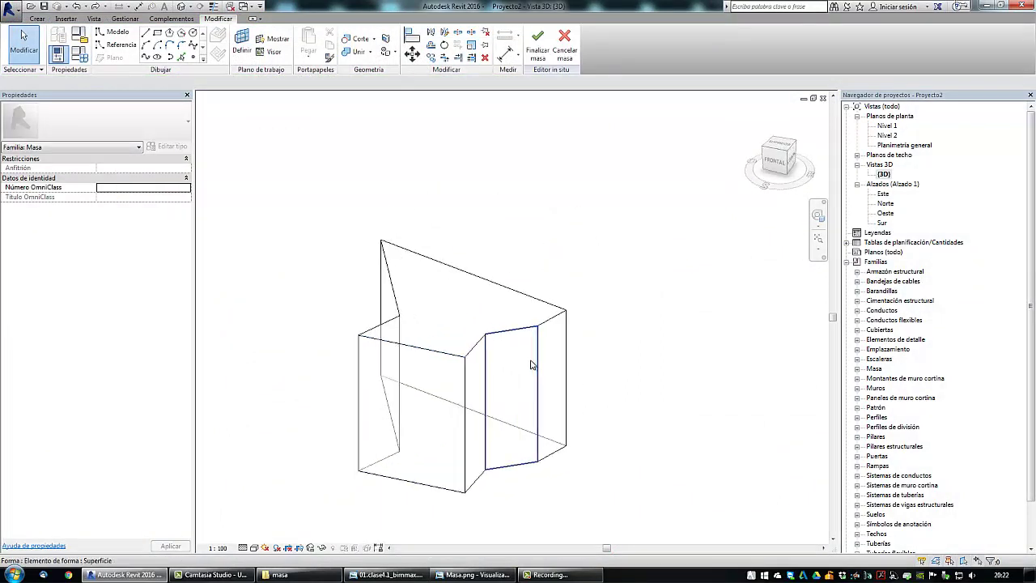
- Select the top edge of the solid's side face, try to move it within a plane, and leave it unselected
click(512, 336)
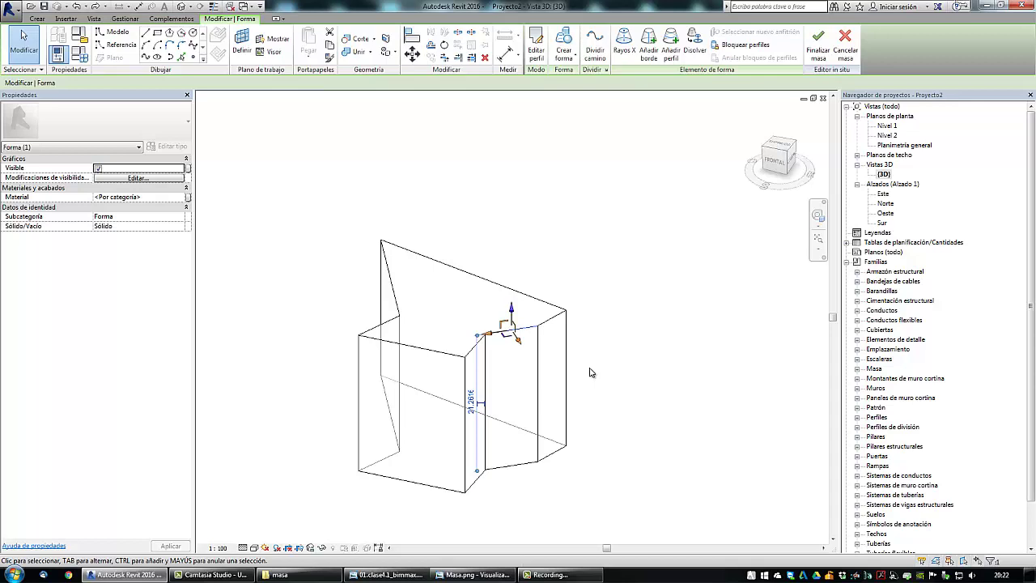
shift+middle_drag(562, 388, 505, 364)
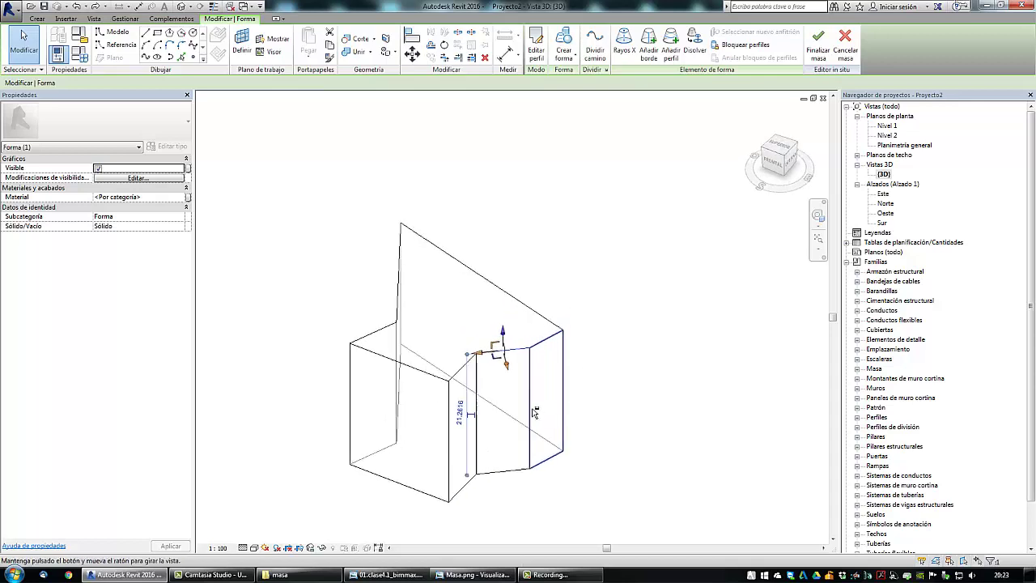
scroll(501, 350, up, 2)
scroll(502, 350, up, 1)
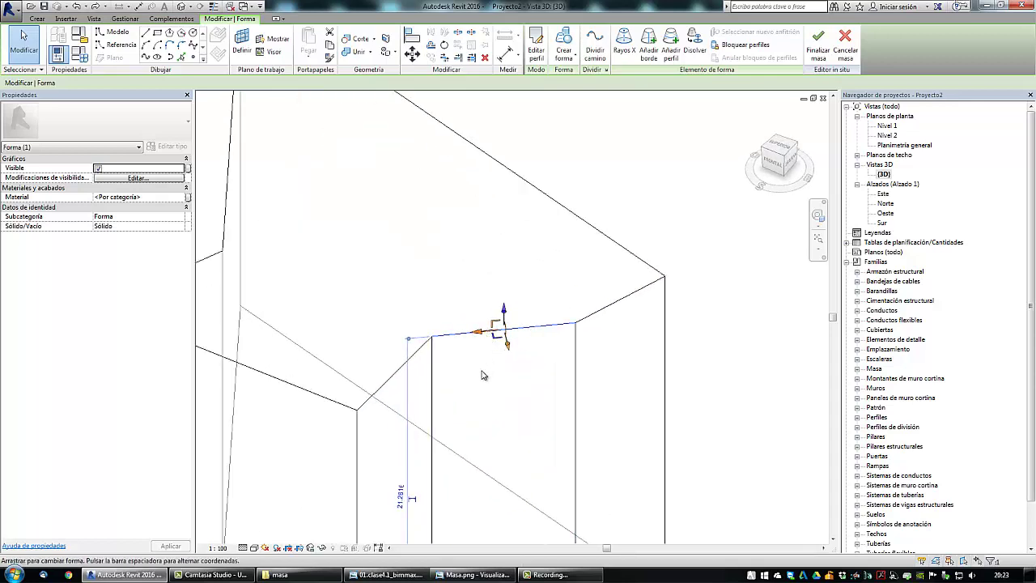
scroll(534, 365, down, 3)
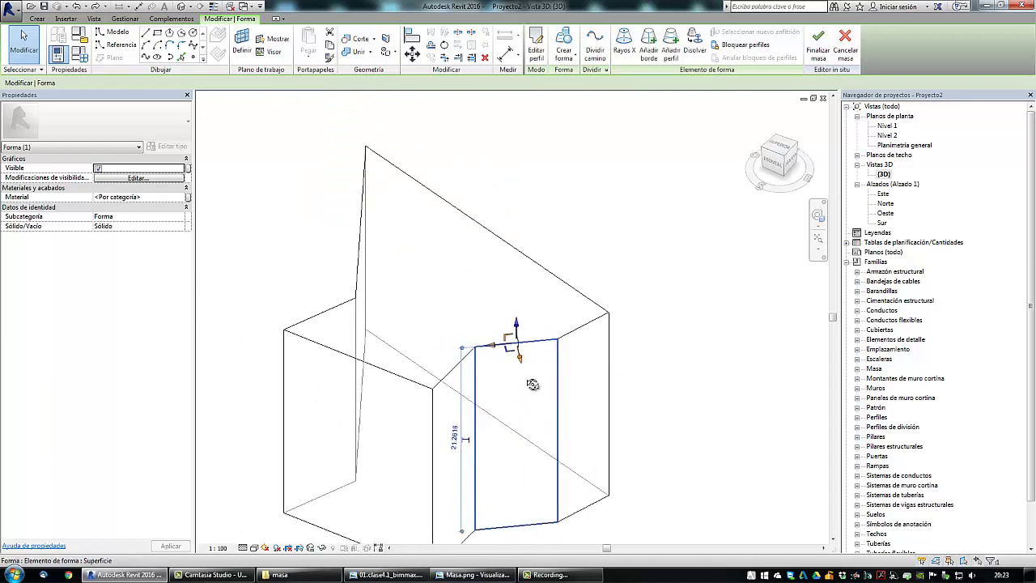
scroll(526, 360, up, 2)
click(537, 338)
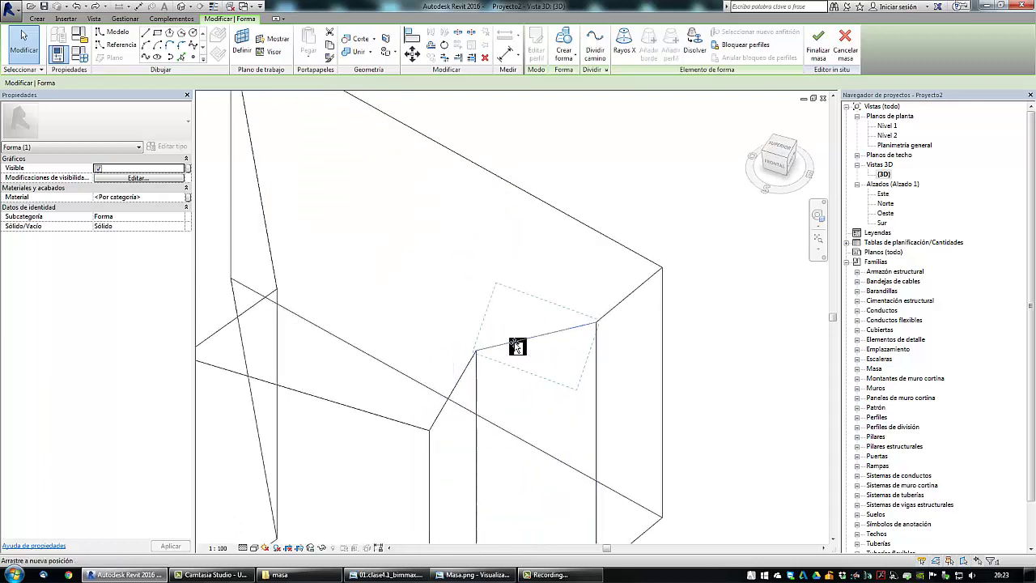
mouse_move(537, 345)
mouse_down()
mouse_move(521, 349)
mouse_move(533, 350)
mouse_up()
key(Escape)
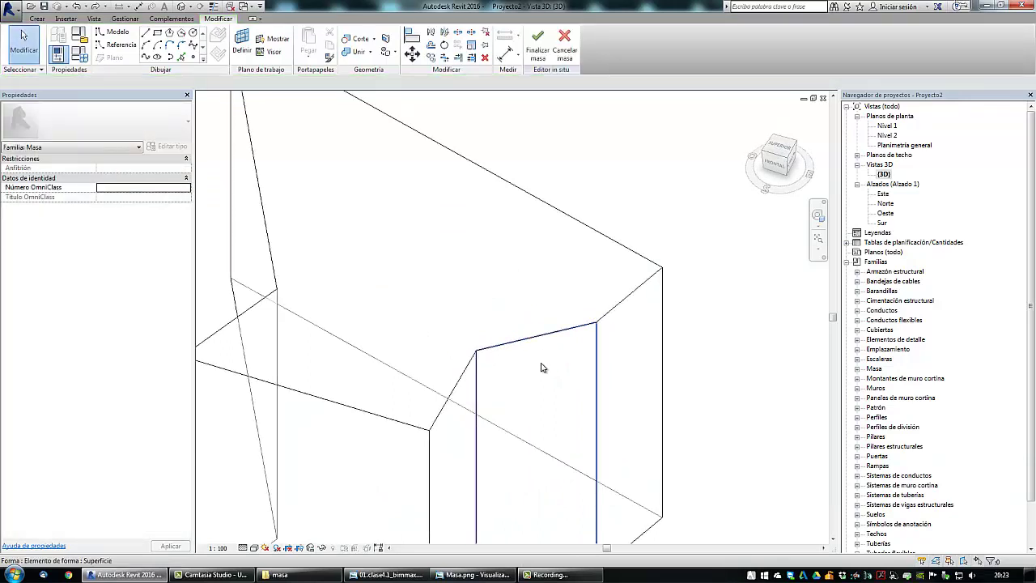
- Reselect that top edge, switch its 3D move controls between local and global coordinates and back, and deselect it
scroll(543, 368, down, 1)
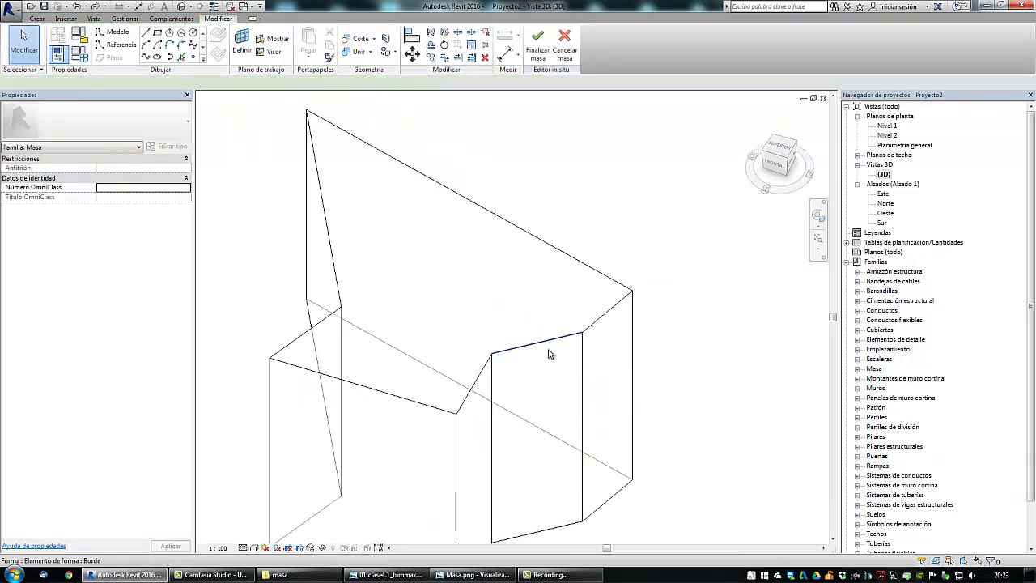
click(549, 355)
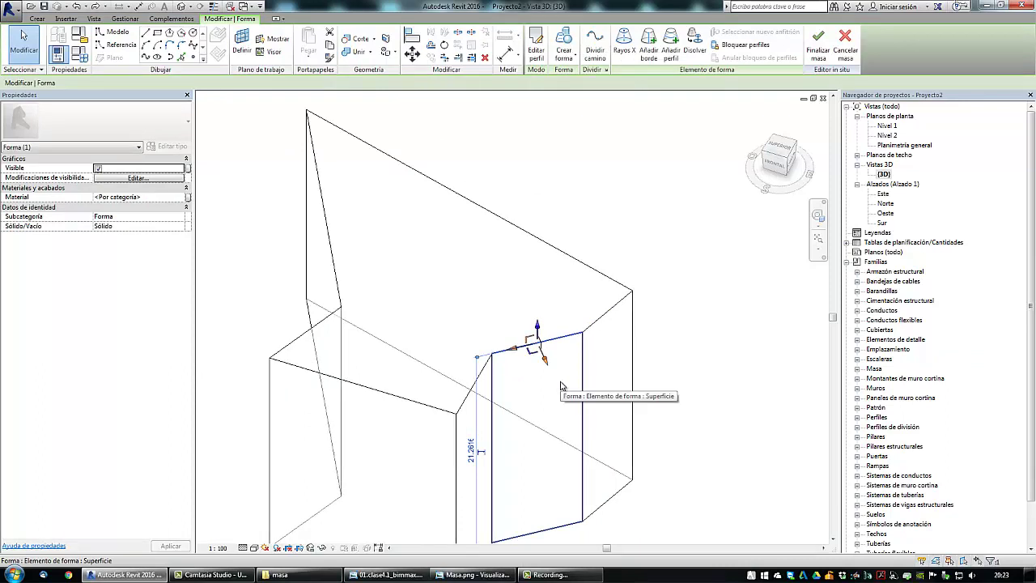
key(space)
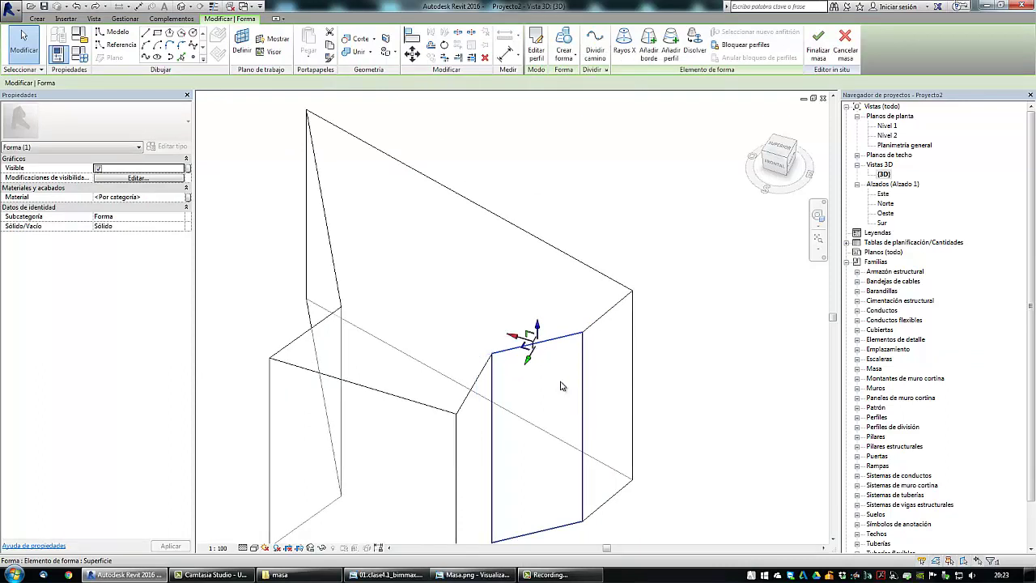
key(space)
scroll(561, 387, down, 3)
click(645, 385)
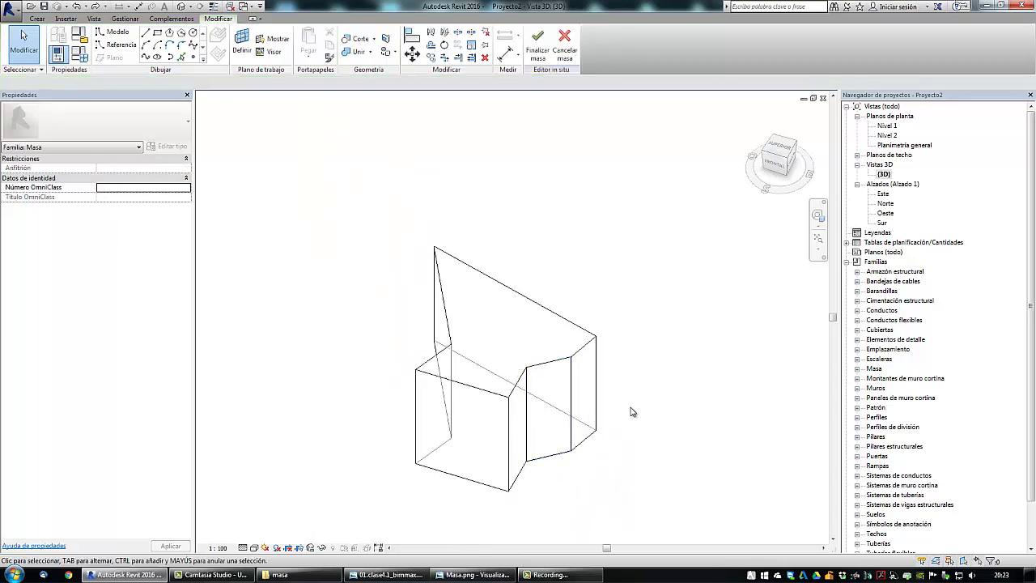
- Select the solid's top face and set the form's height to 90 m
shift+middle_drag(634, 412, 455, 363)
shift+middle_drag(583, 409, 381, 432)
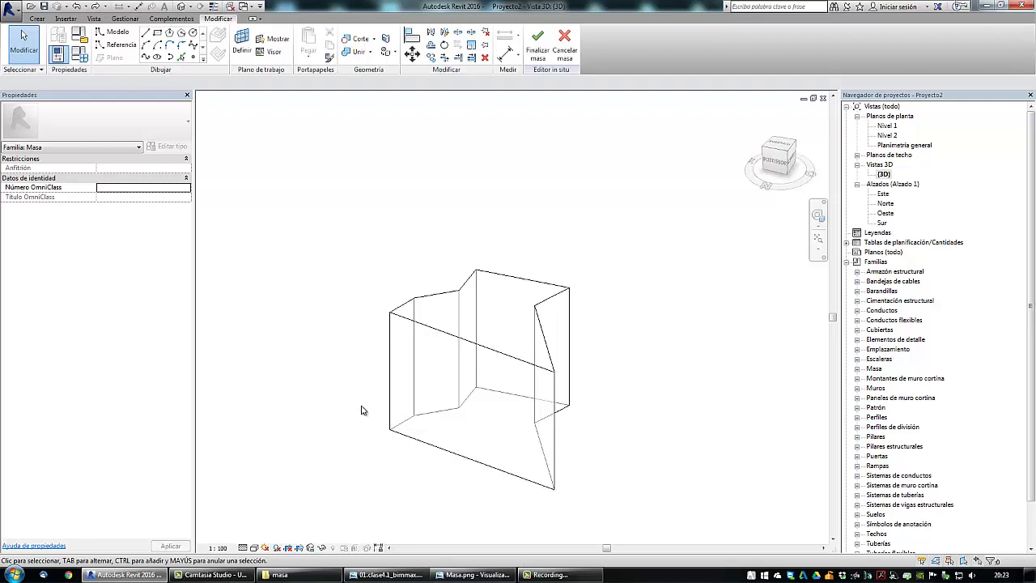
shift+middle_drag(362, 411, 337, 402)
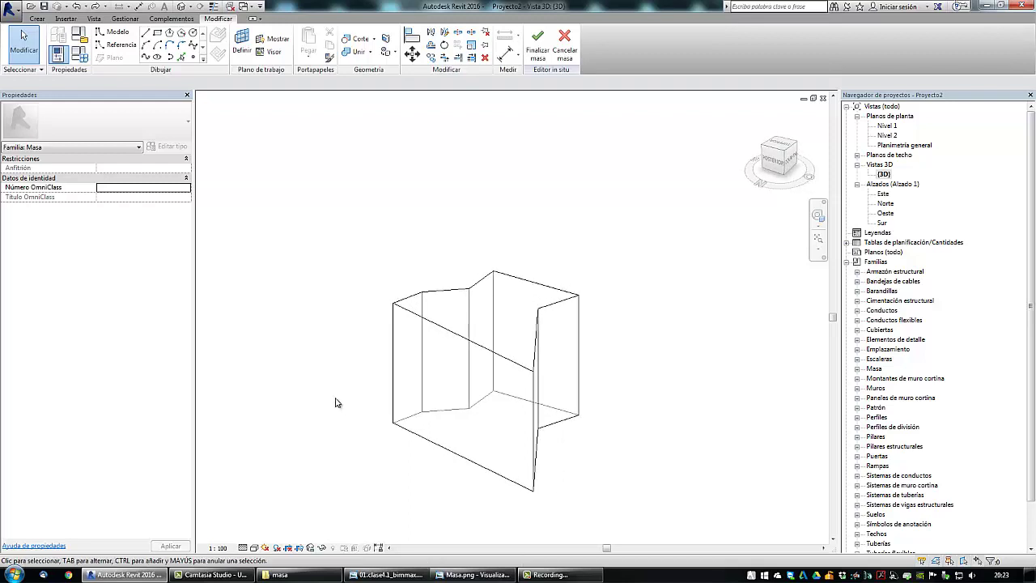
scroll(336, 403, down, 1)
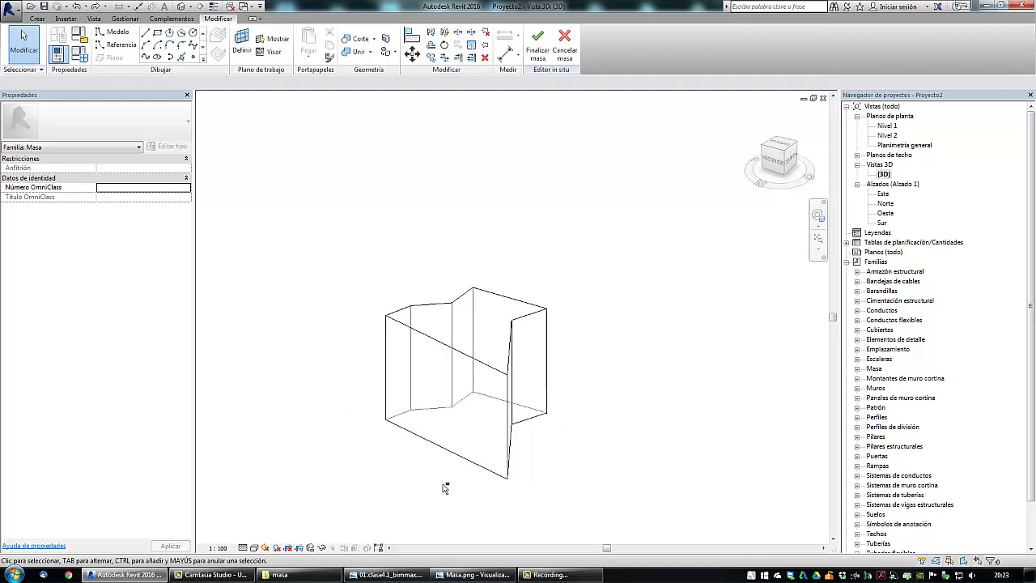
shift+middle_drag(444, 487, 397, 465)
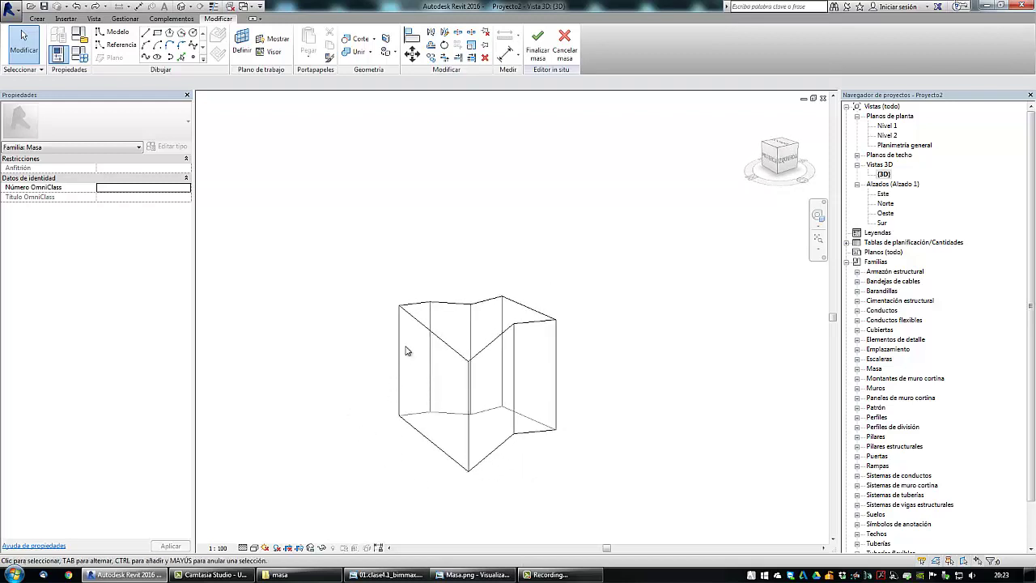
click(444, 326)
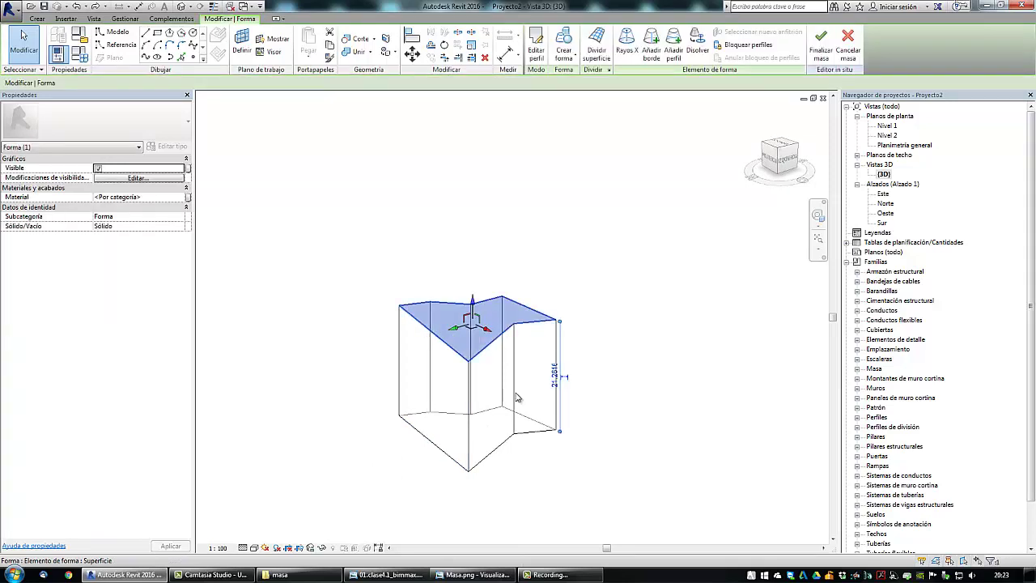
shift+middle_drag(624, 472, 651, 467)
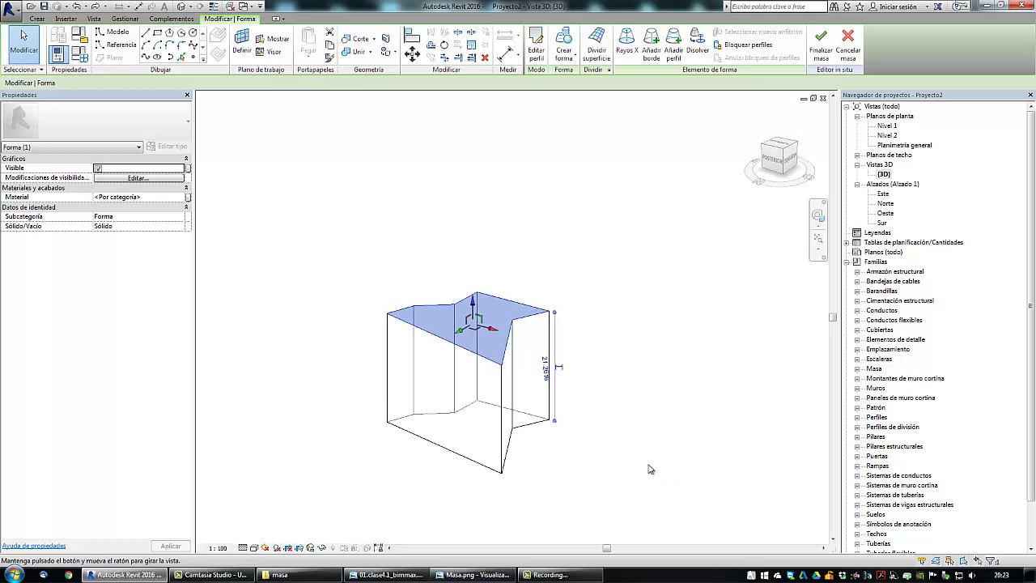
scroll(596, 430, up, 2)
click(536, 355)
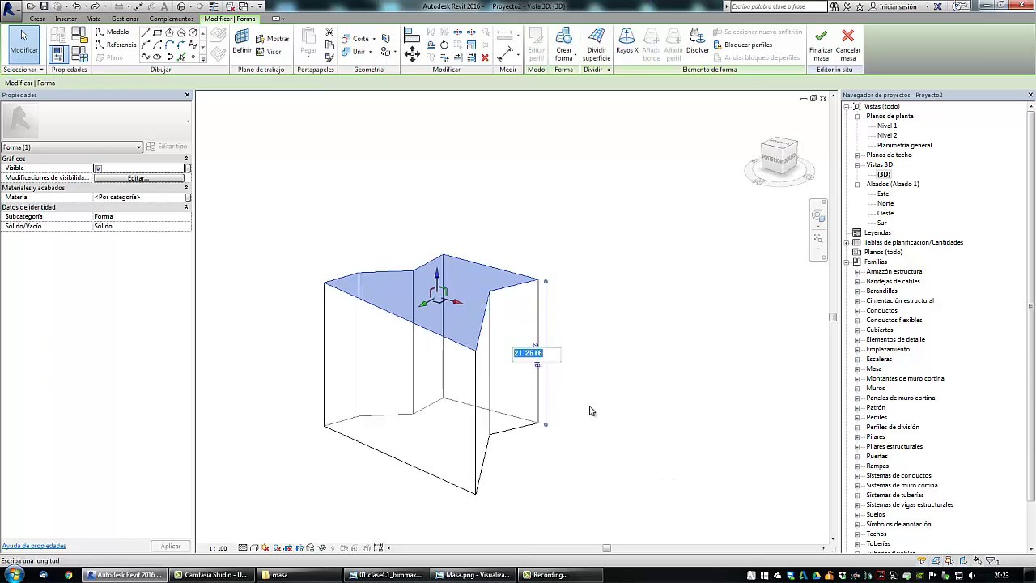
text(90)
key(Return)
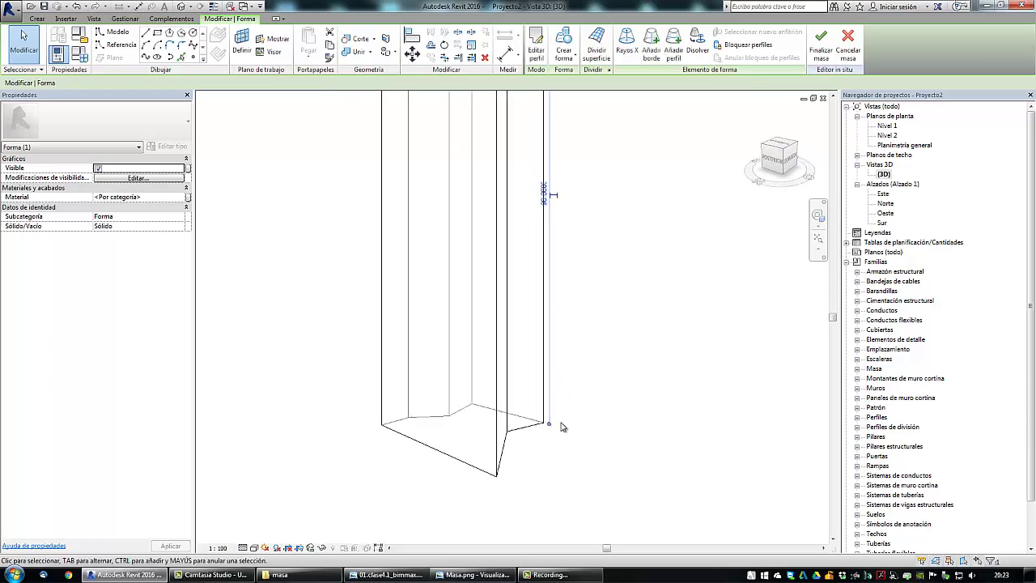
scroll(562, 426, down, 2)
shift+middle_drag(618, 396, 588, 424)
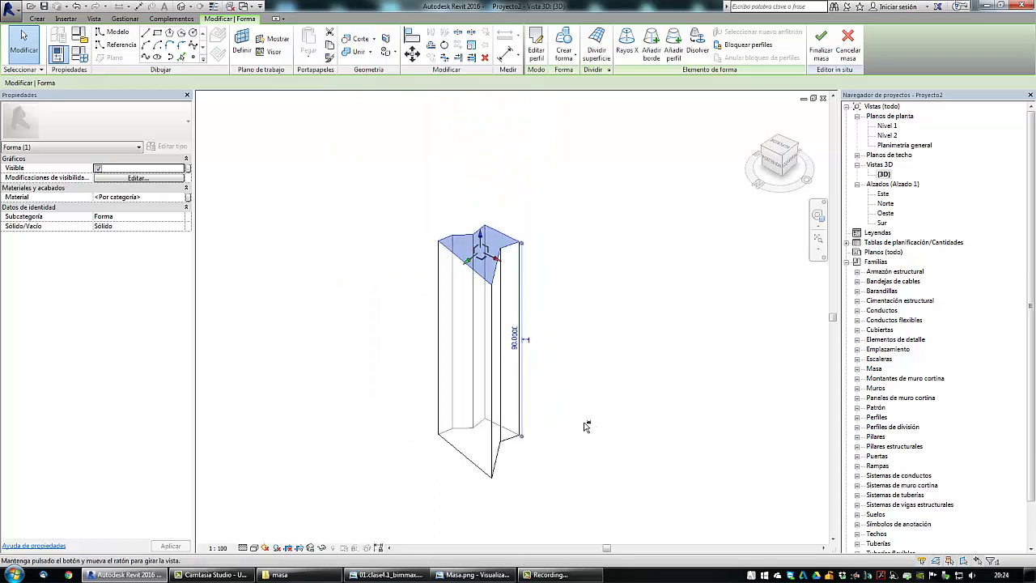
- Open the Nivel 1 floor plan and draw a square of model lines about 20 m per side beside the existing form
double_click(887, 126)
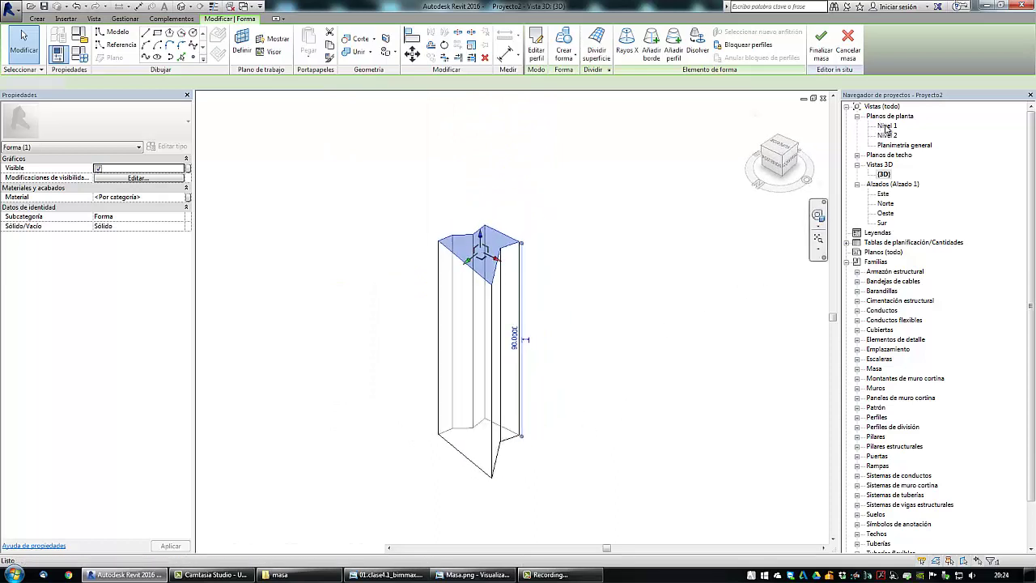
scroll(558, 389, down, 3)
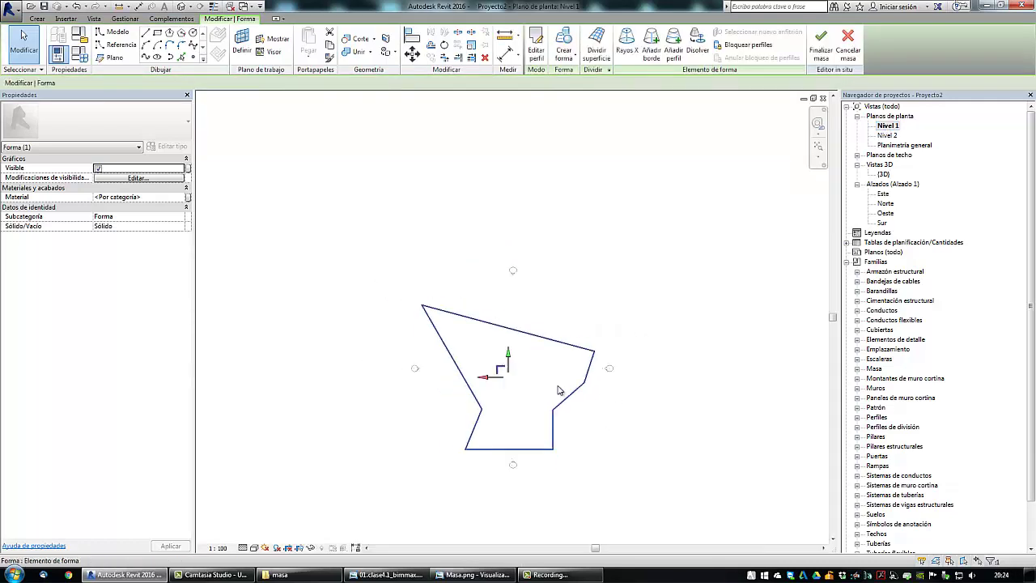
middle_drag(606, 416, 553, 416)
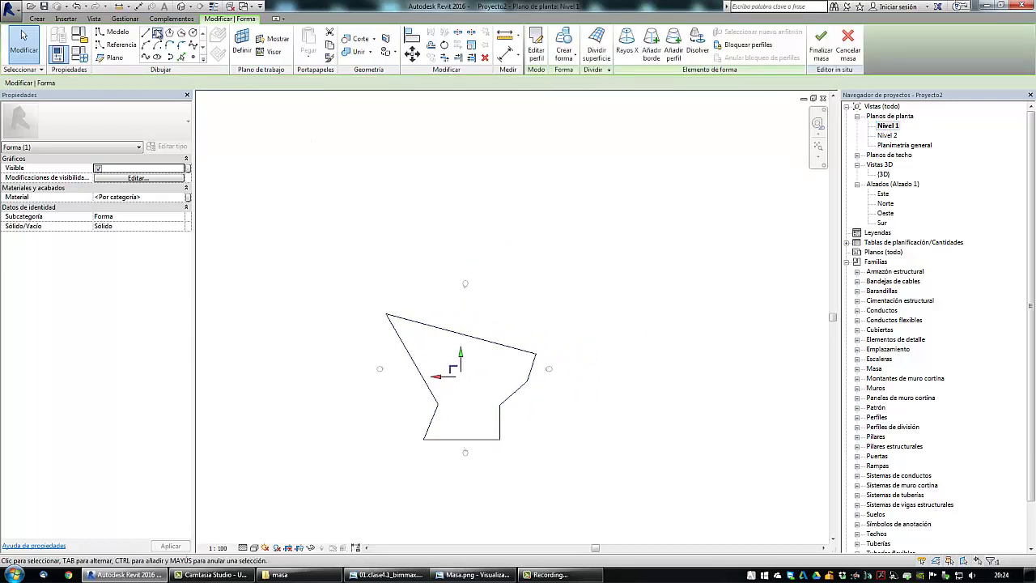
click(157, 33)
middle_drag(574, 346, 538, 344)
click(517, 325)
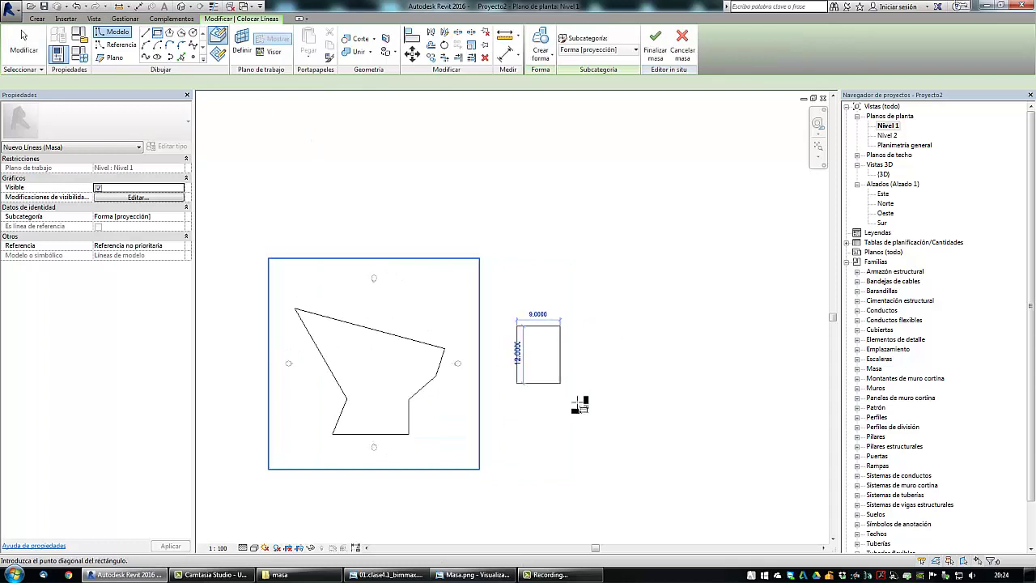
click(613, 421)
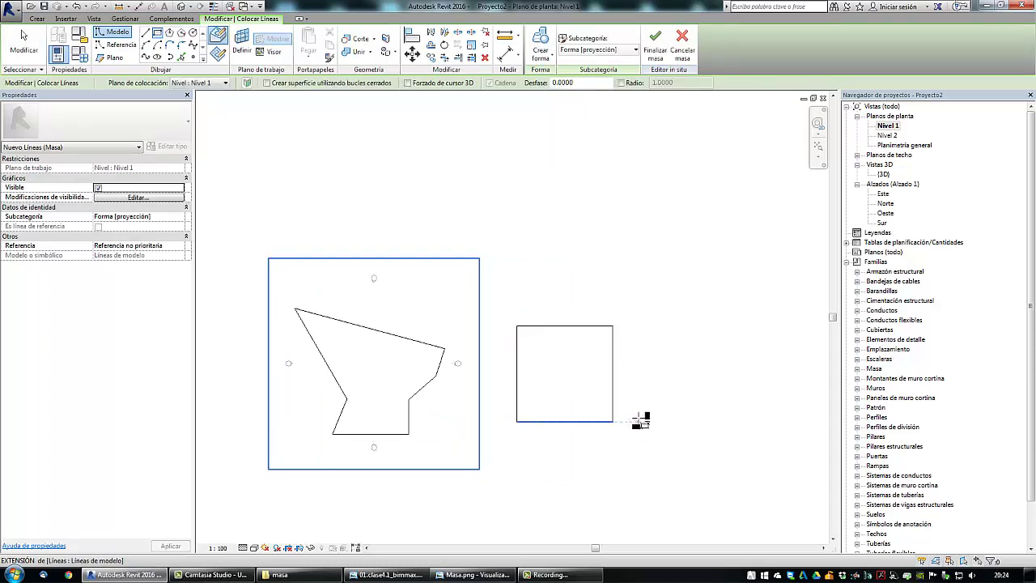
- Return to the {3D} view, create a solid form from the square's chain of lines, and raise its top face
key(ctrl+Tab)
shift+middle_drag(611, 447, 394, 458)
key(Escape)
key(Escape)
click(384, 457)
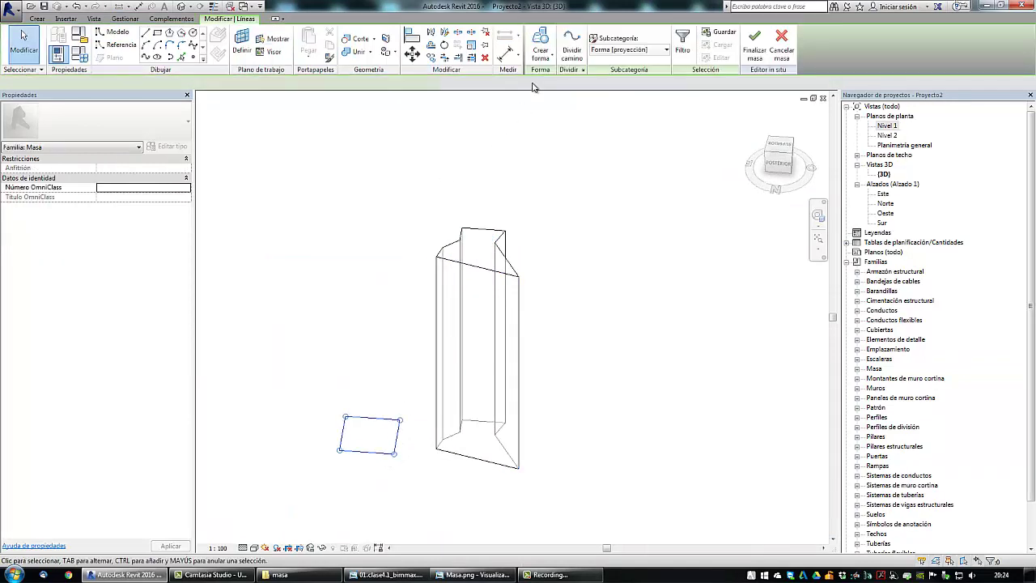
click(541, 53)
click(541, 77)
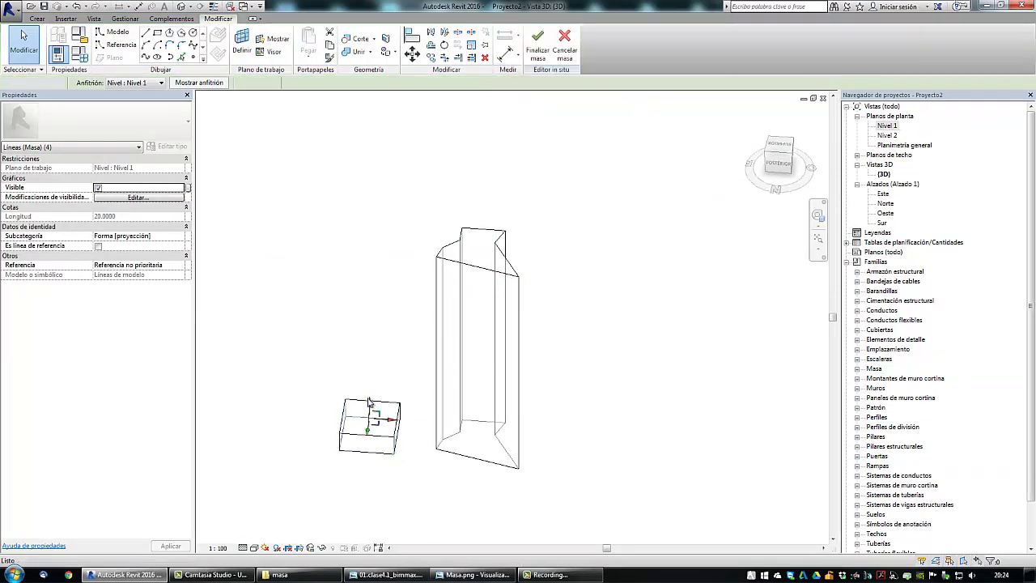
click(369, 401)
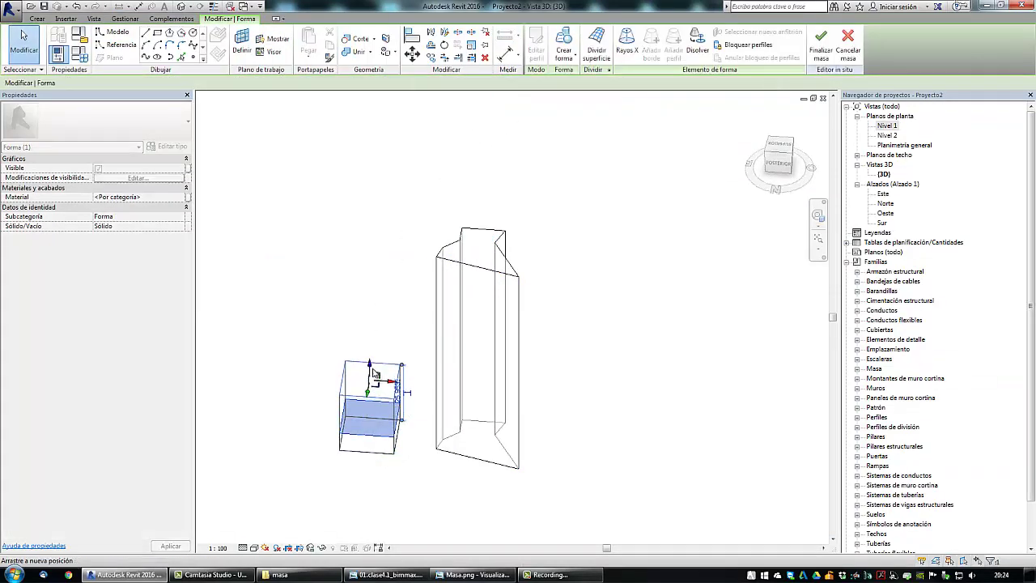
key(Escape)
- Set the front face of the smaller box as the work plane
shift+middle_drag(308, 464, 609, 489)
middle_drag(537, 451, 483, 377)
scroll(513, 381, up, 2)
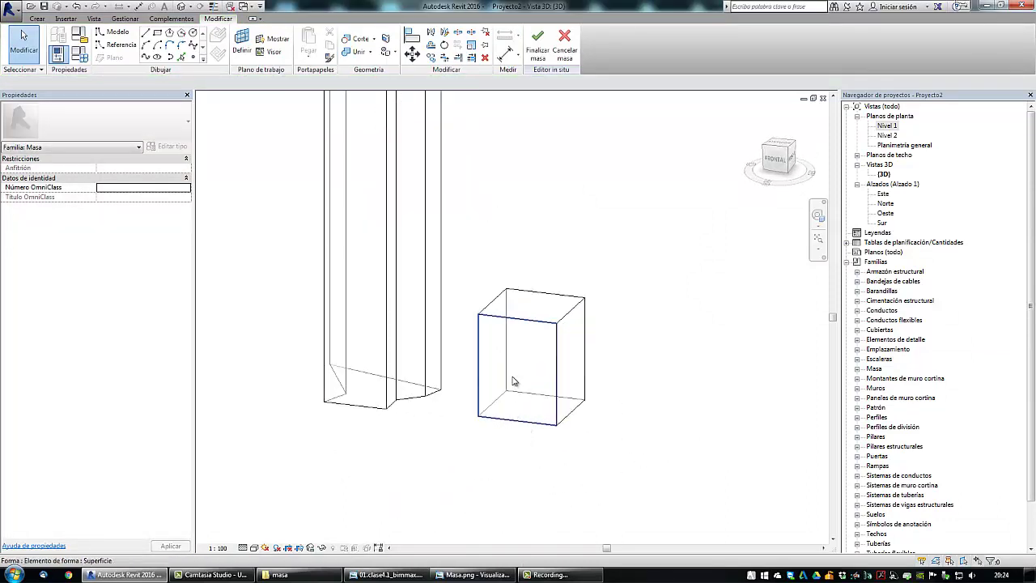
scroll(500, 350, up, 2)
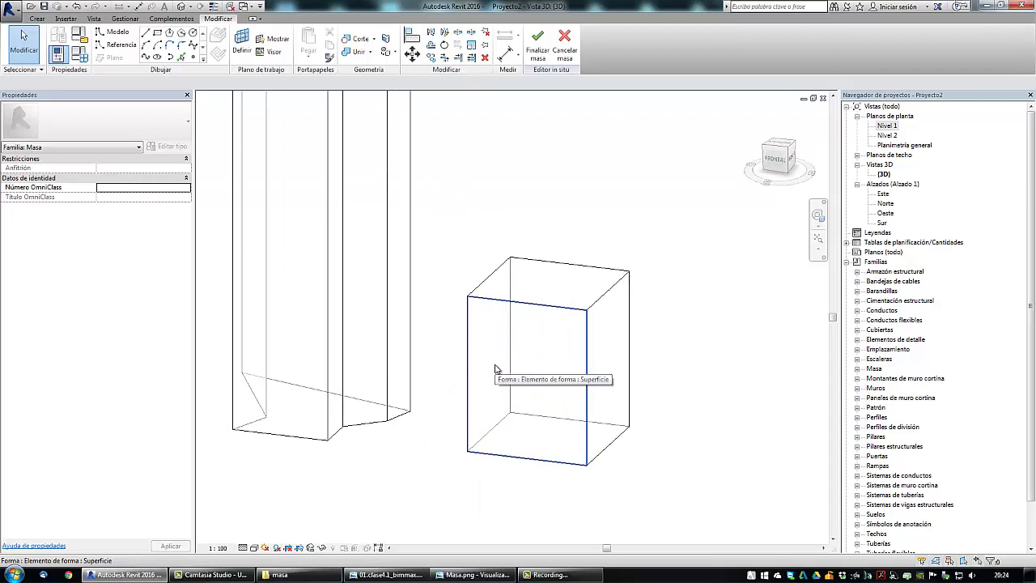
scroll(497, 370, down, 1)
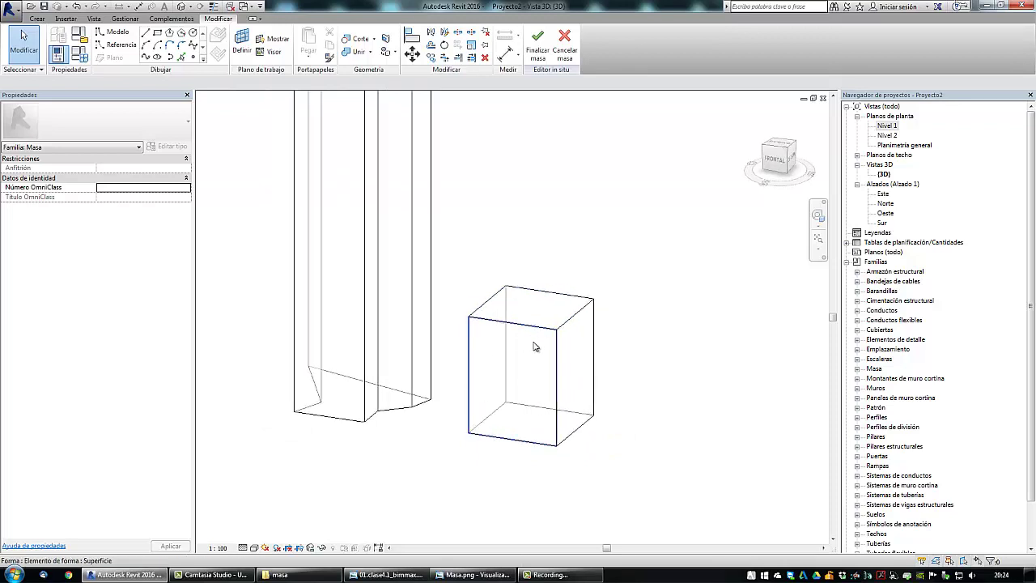
click(243, 50)
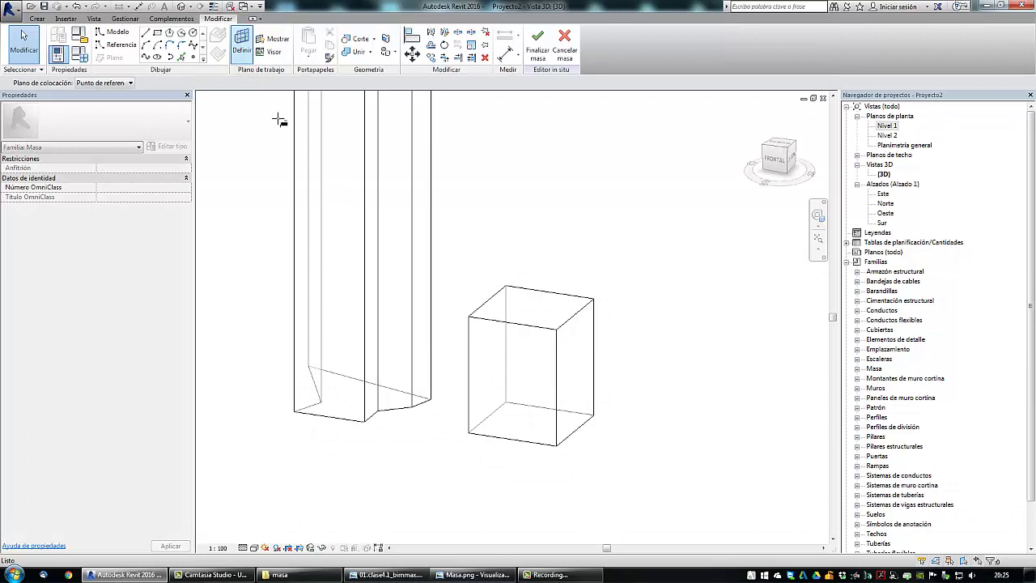
click(493, 345)
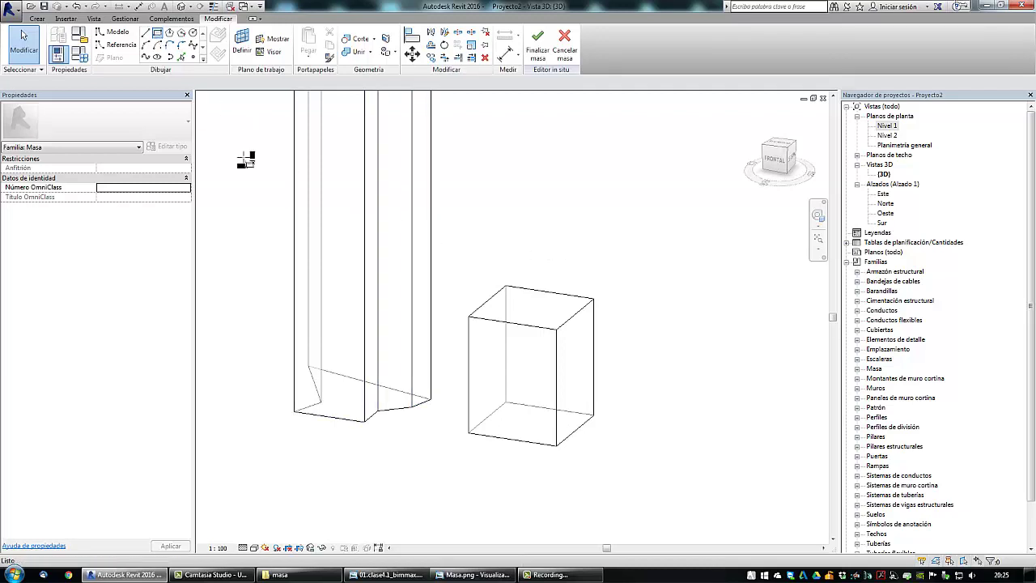
- Draw a model-line rectangle about 10 m wide and 11 m high near the upper left corner of the box's front face
click(157, 33)
click(478, 330)
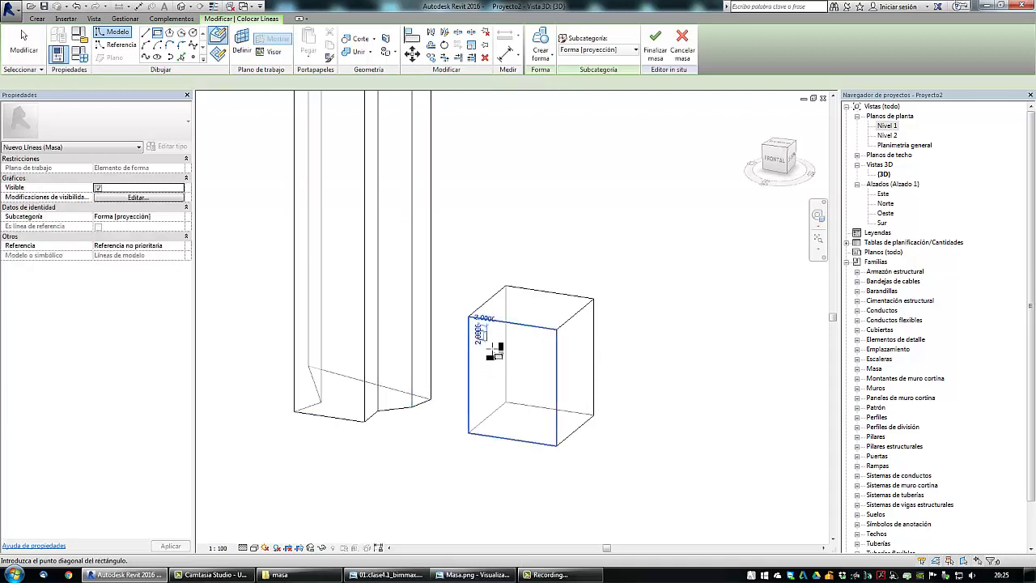
click(522, 386)
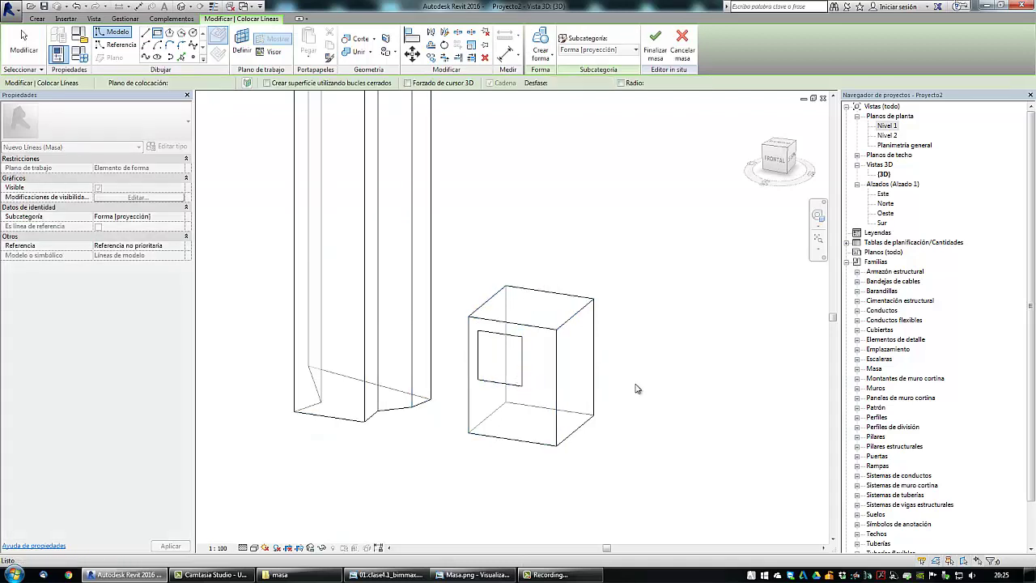
key(Escape)
key(Escape)
- Create a void form from the rectangle's lines to cut a recess into the box
shift+middle_drag(613, 400, 566, 412)
click(478, 397)
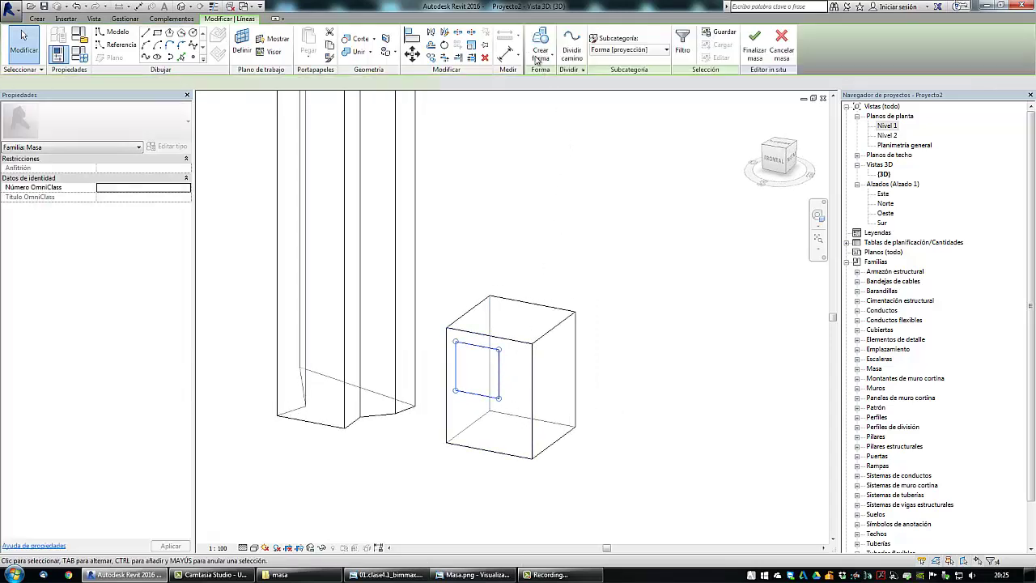
click(539, 56)
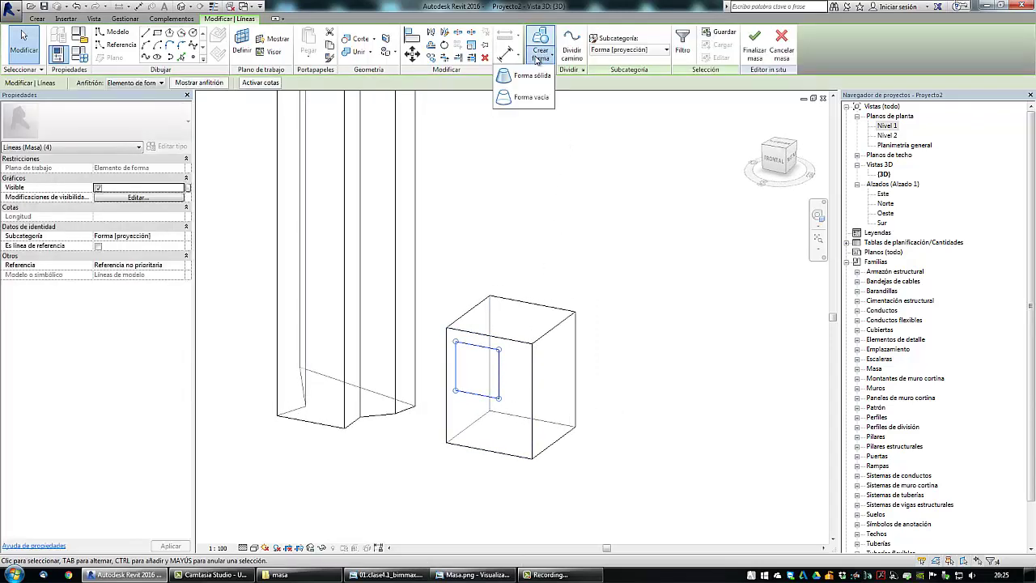
click(535, 97)
click(643, 375)
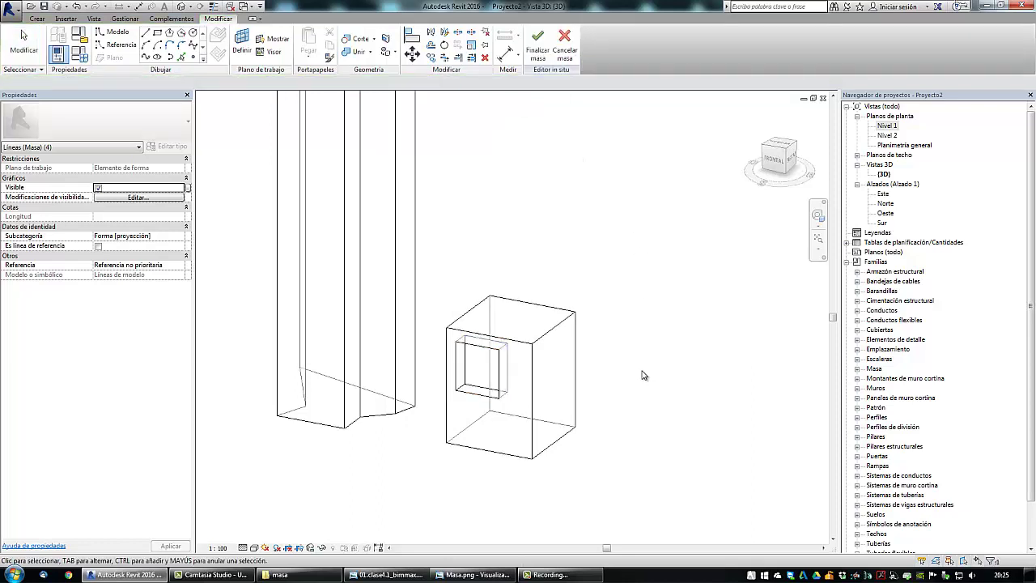
- Select the lower edge of the recess's back face and move it up so the recess floor slopes
mouse_move(634, 415)
shift+middle_down()
mouse_move(654, 396)
mouse_move(634, 403)
shift+middle_up()
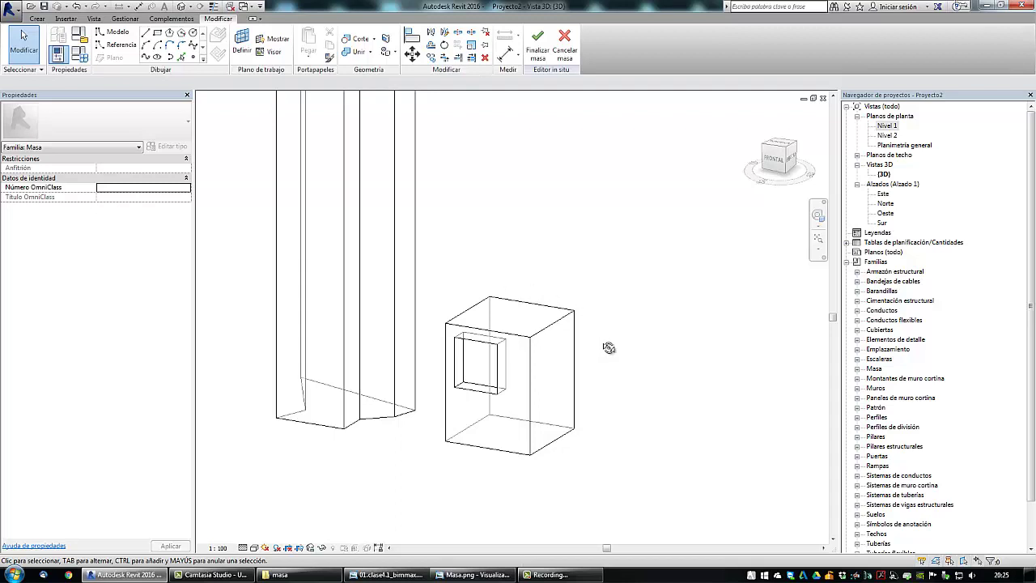
shift+middle_drag(610, 348, 613, 345)
click(475, 357)
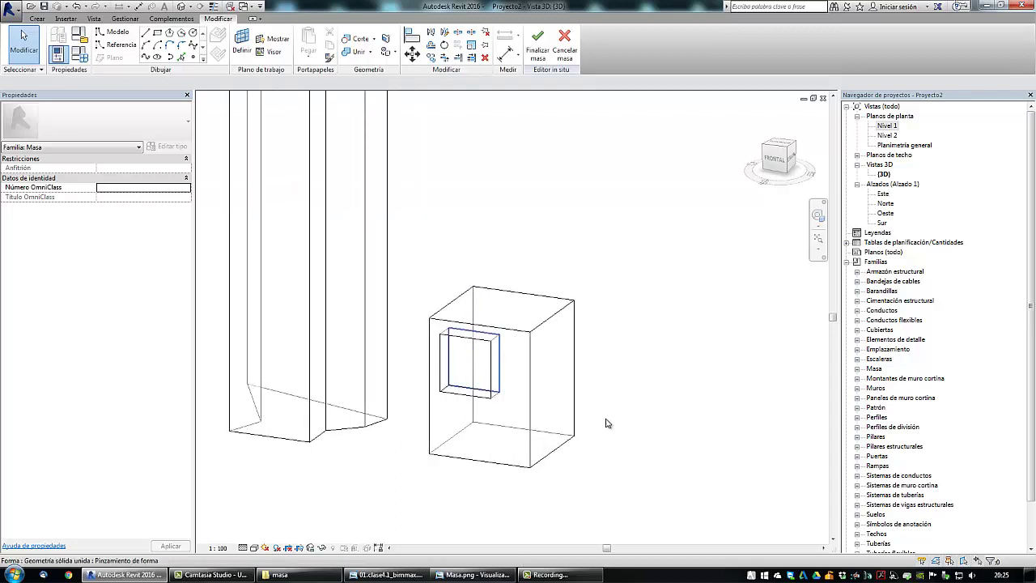
shift+middle_drag(615, 433, 490, 428)
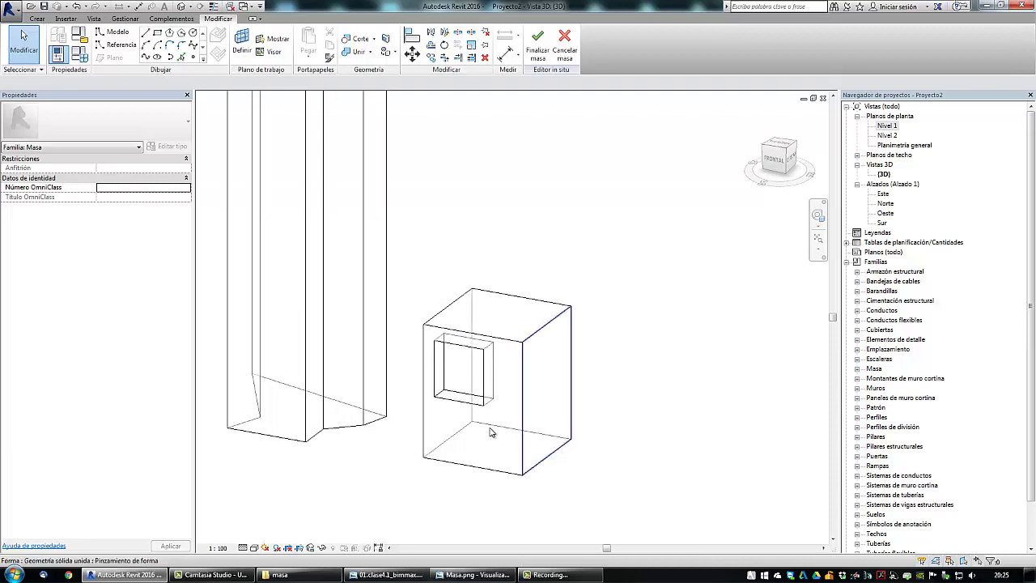
scroll(465, 404, up, 2)
click(458, 394)
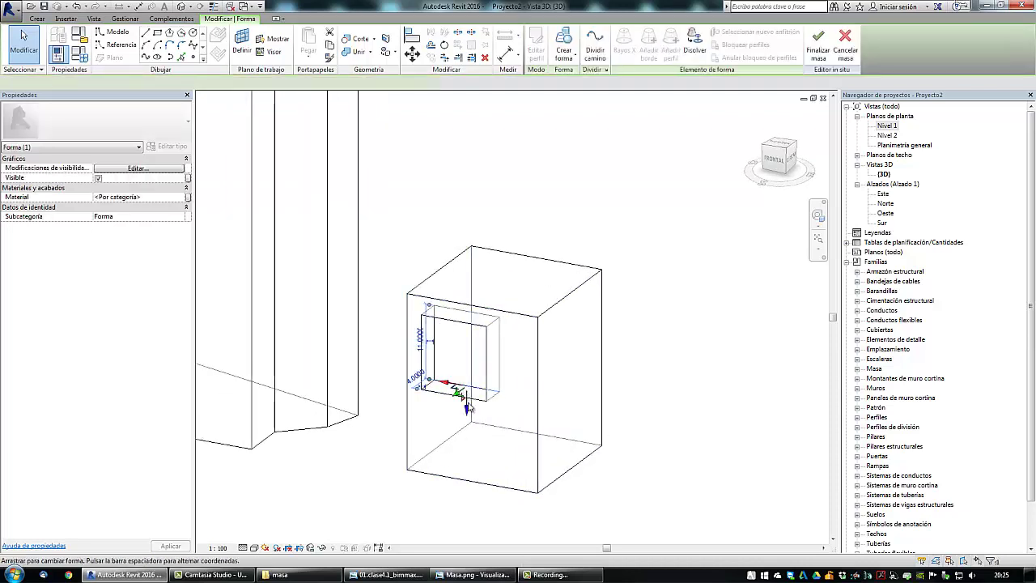
drag(468, 411, 468, 390)
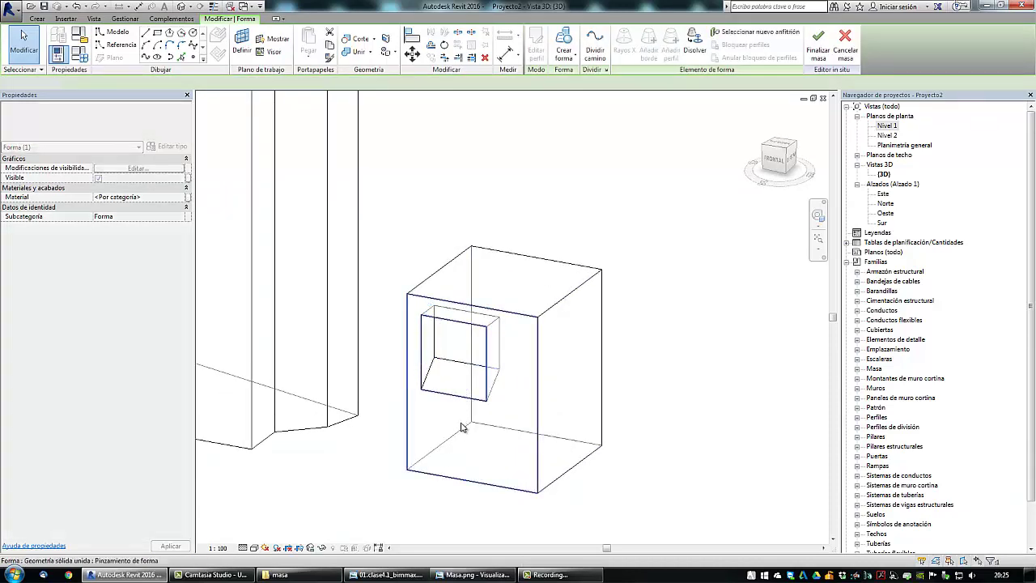
click(470, 430)
- Move the right vertical edge of the recess's back face inward, narrowing that face to about 6.8 m
shift+middle_drag(470, 430, 537, 427)
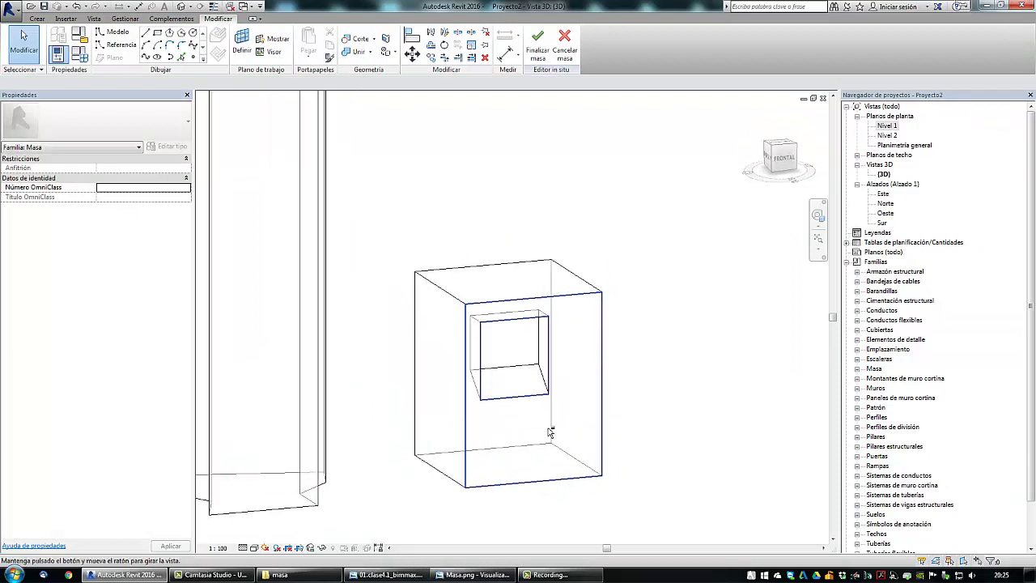
scroll(535, 389, up, 2)
click(540, 347)
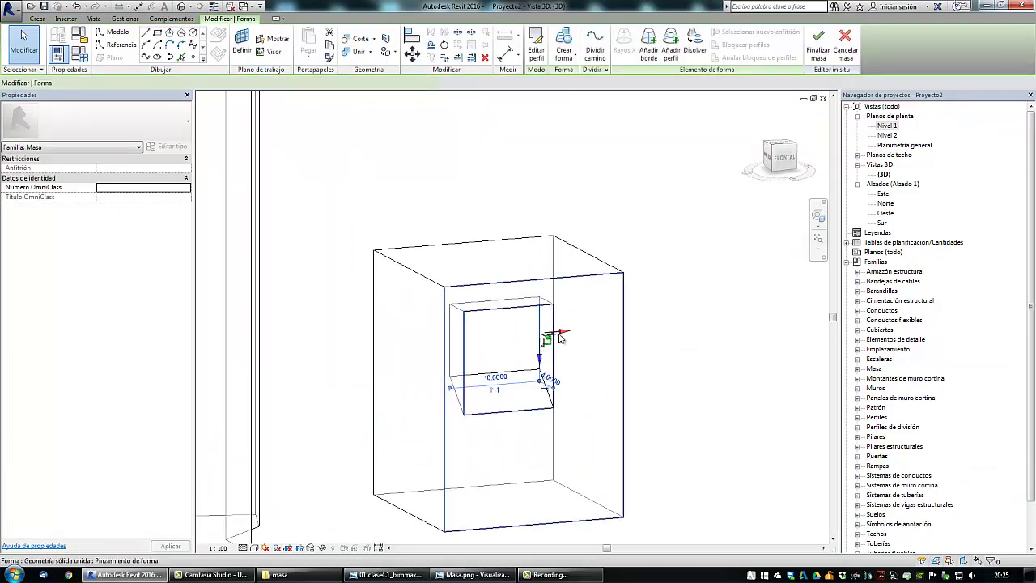
drag(562, 333, 534, 335)
scroll(588, 361, down, 2)
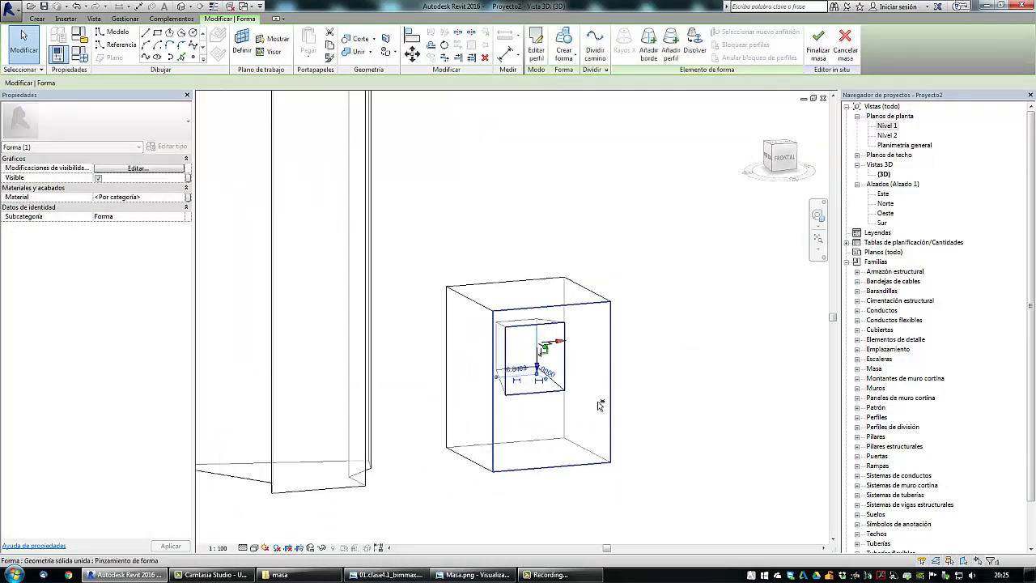
- Move the upper edge of the recess's back face down to slope the recess's top side
shift+middle_drag(587, 433, 470, 446)
scroll(480, 350, up, 2)
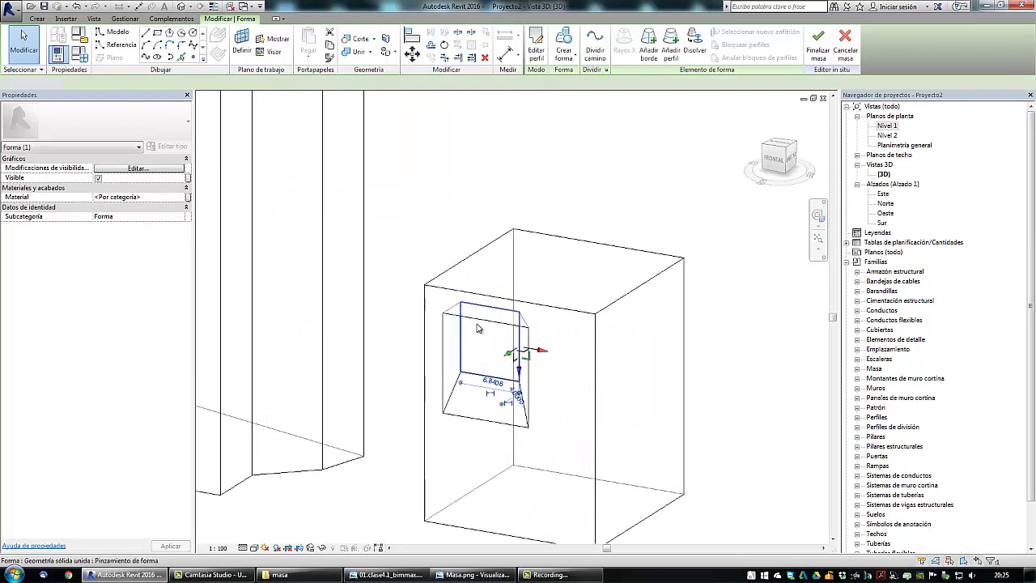
click(489, 292)
drag(489, 284, 492, 320)
click(446, 245)
scroll(445, 245, down, 2)
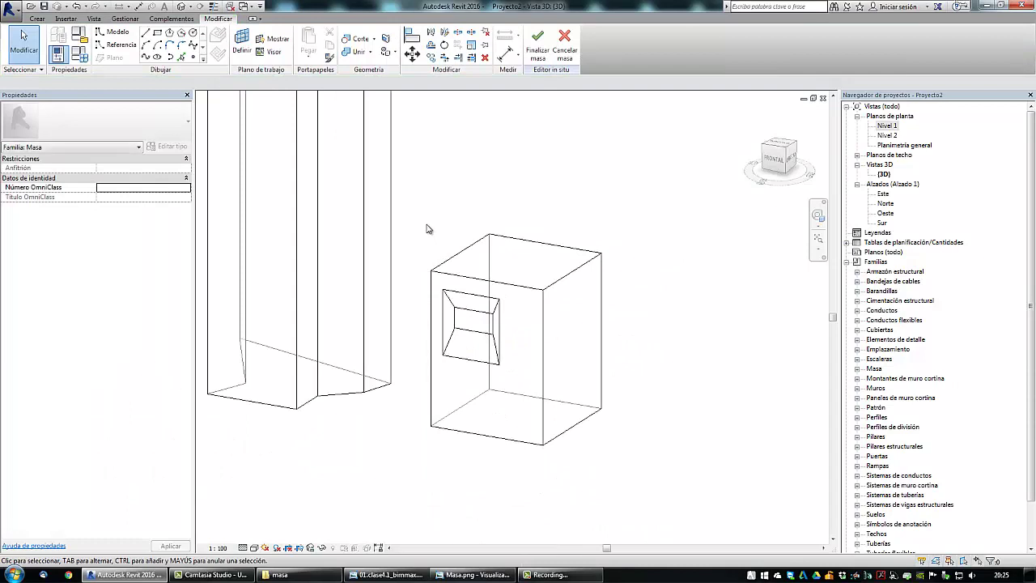
- Examine the box with its tapered recess beside the tall form, selecting and deselecting its front face
shift+middle_drag(428, 229, 426, 238)
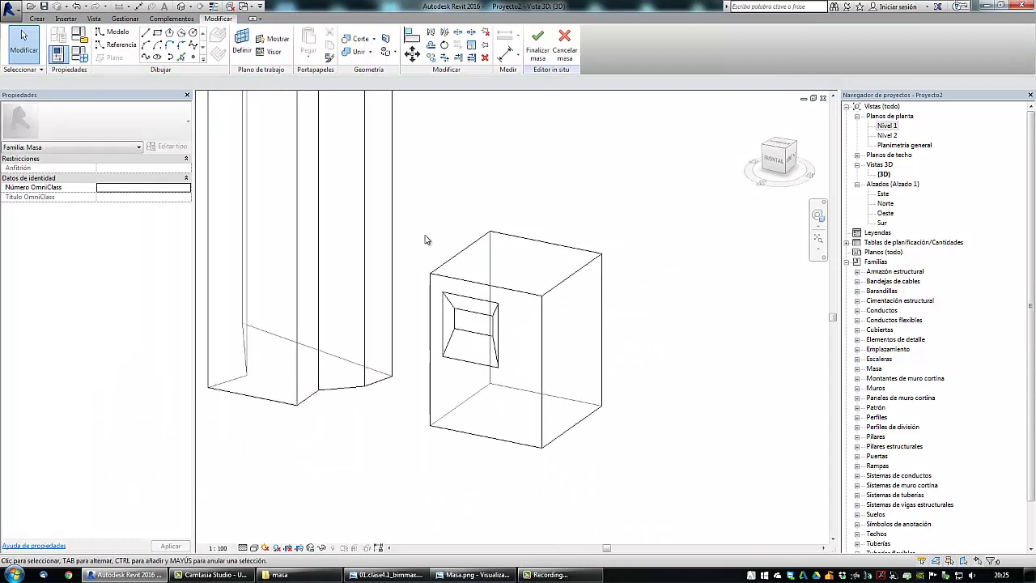
click(530, 358)
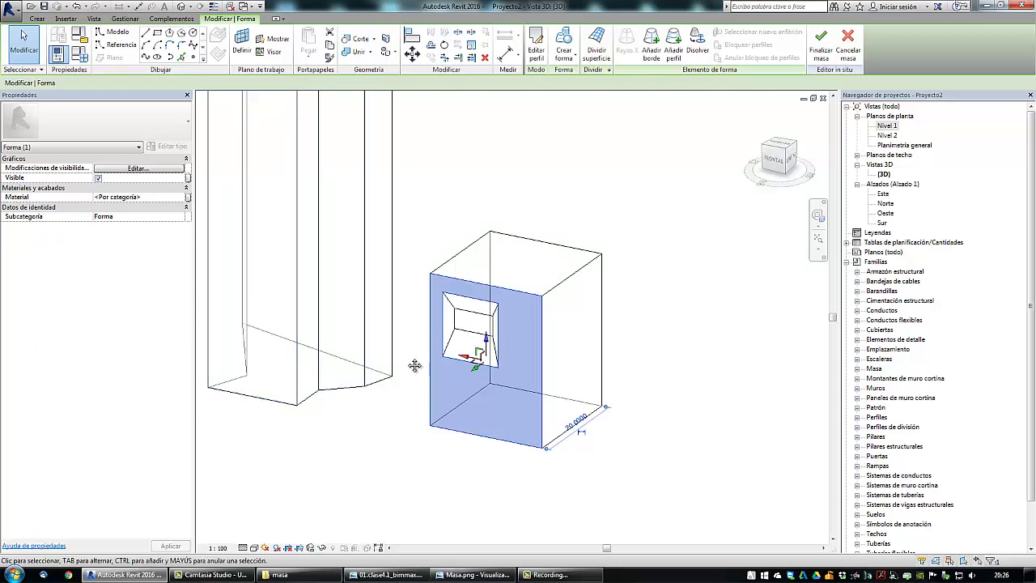
scroll(415, 366, down, 2)
click(505, 264)
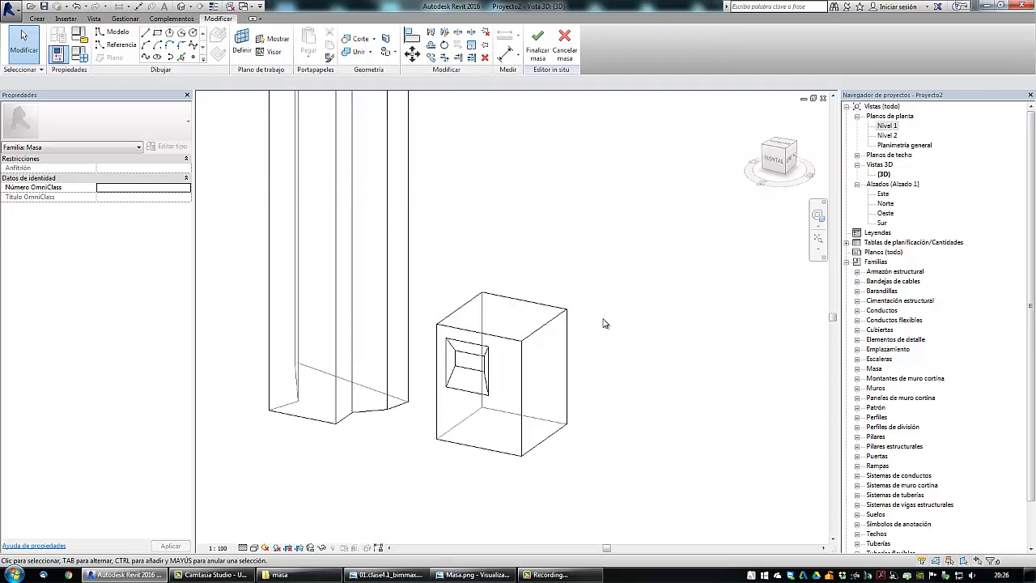
scroll(603, 324, down, 2)
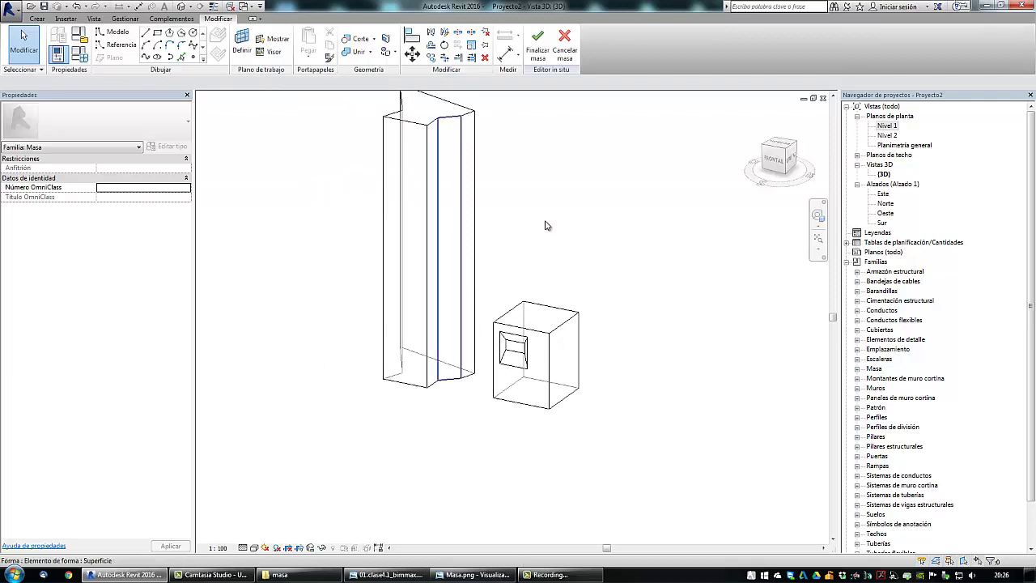
scroll(588, 263, up, 2)
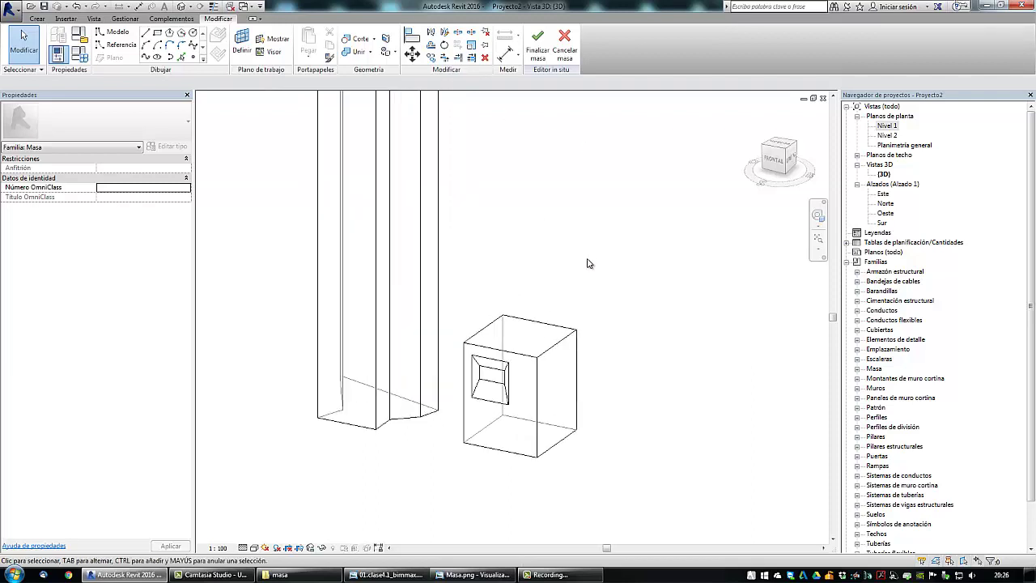
scroll(589, 263, down, 1)
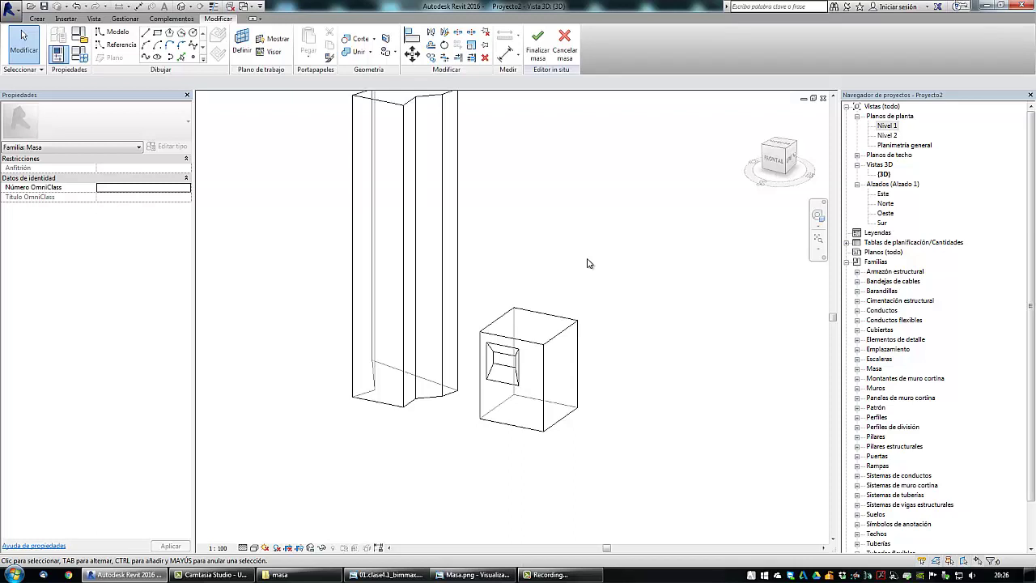
middle_drag(589, 263, 578, 302)
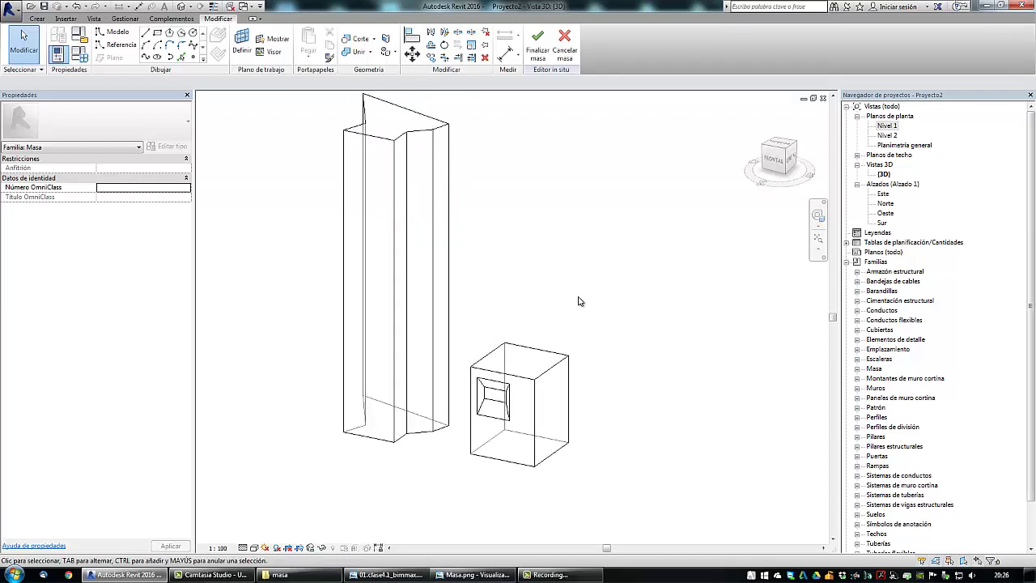
- Assign the Ladrillo material to the box form and inspect the brick pattern on its faces and recess
click(527, 399)
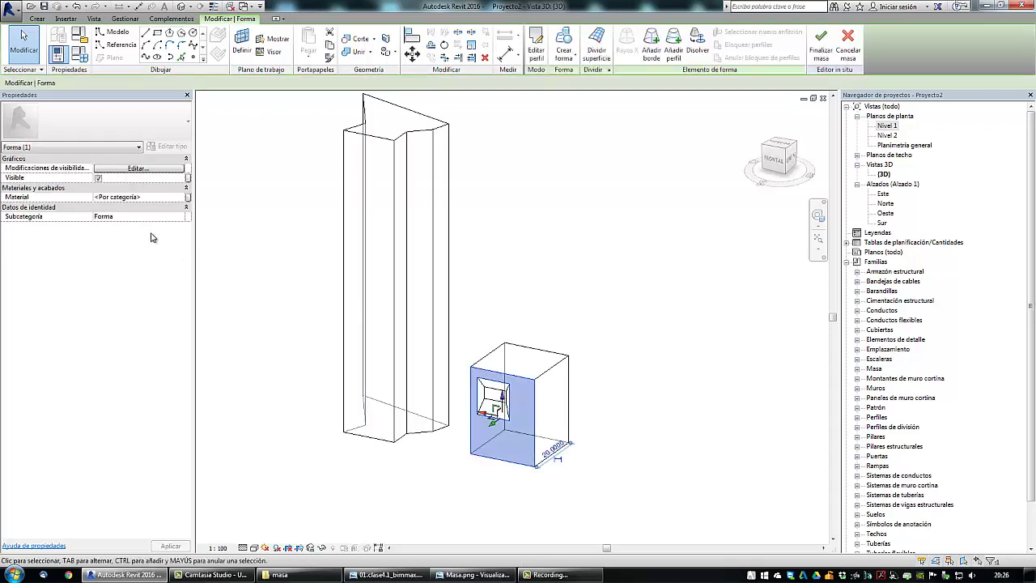
click(134, 200)
click(186, 197)
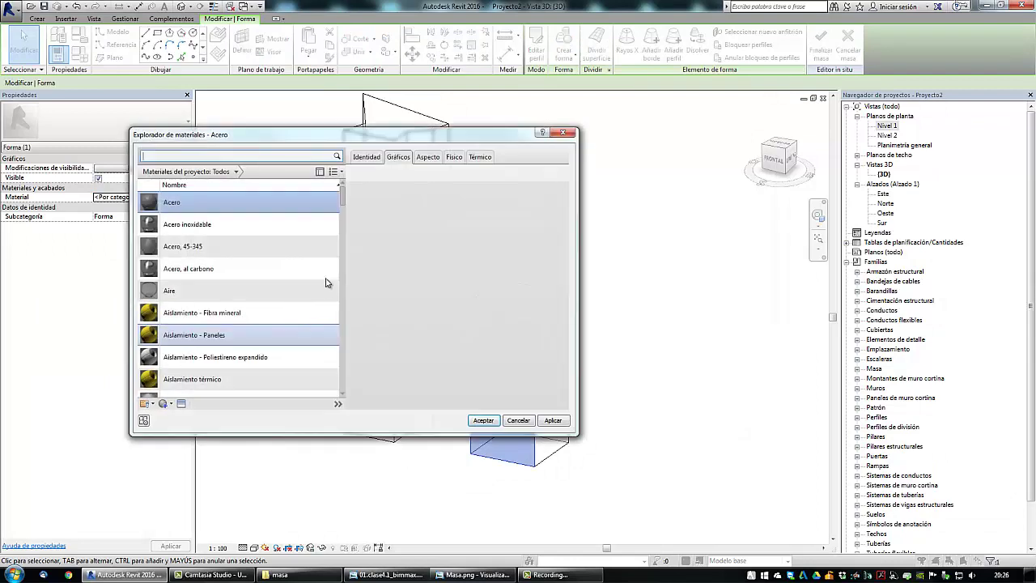
drag(340, 203, 349, 301)
click(217, 316)
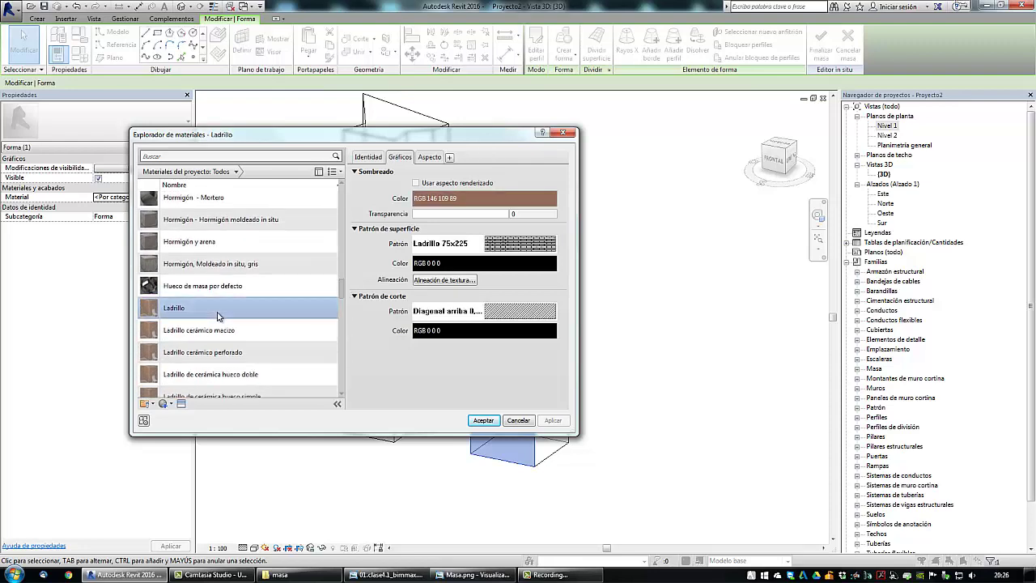
click(482, 421)
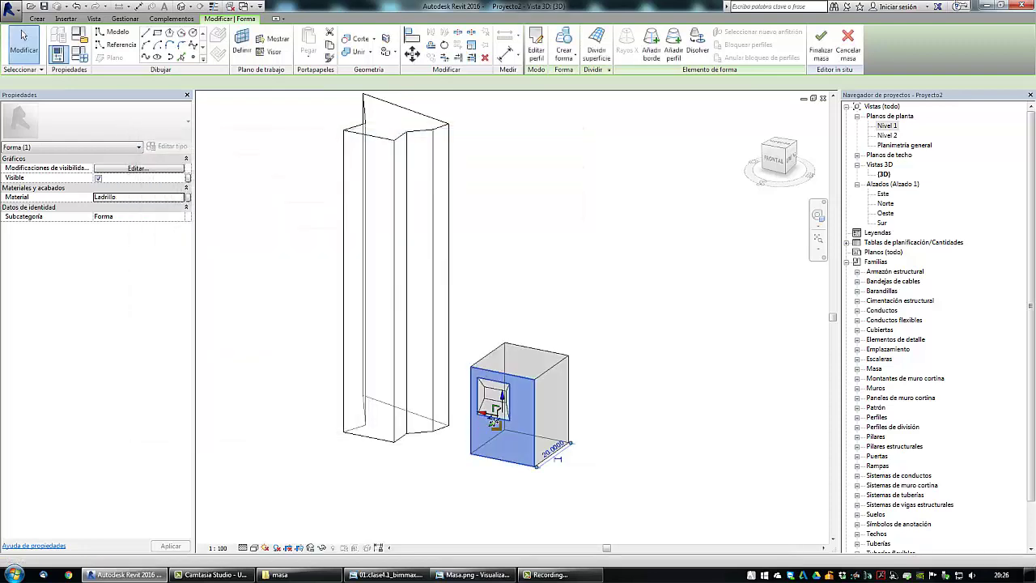
click(548, 455)
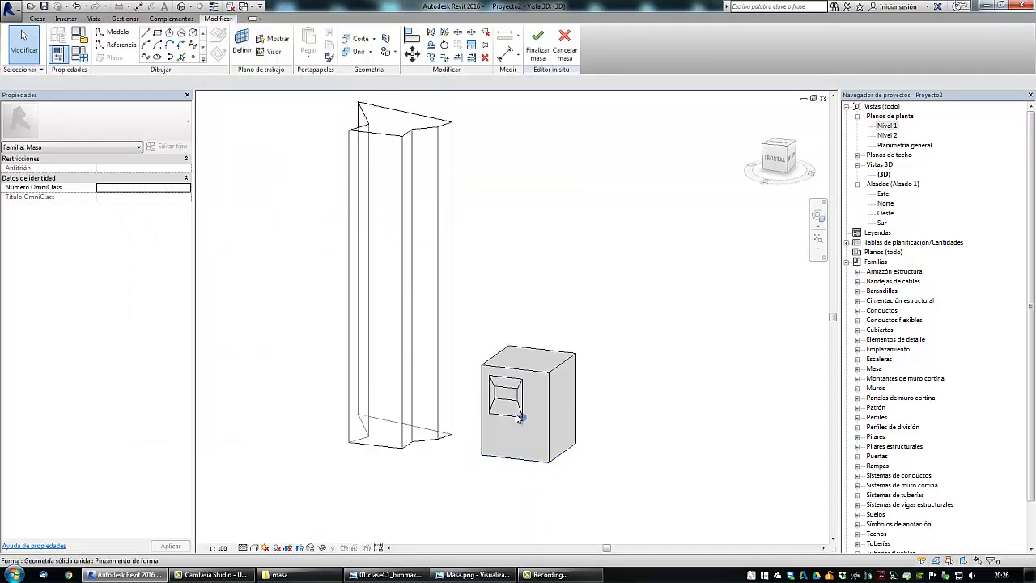
scroll(486, 412, up, 5)
scroll(402, 378, up, 3)
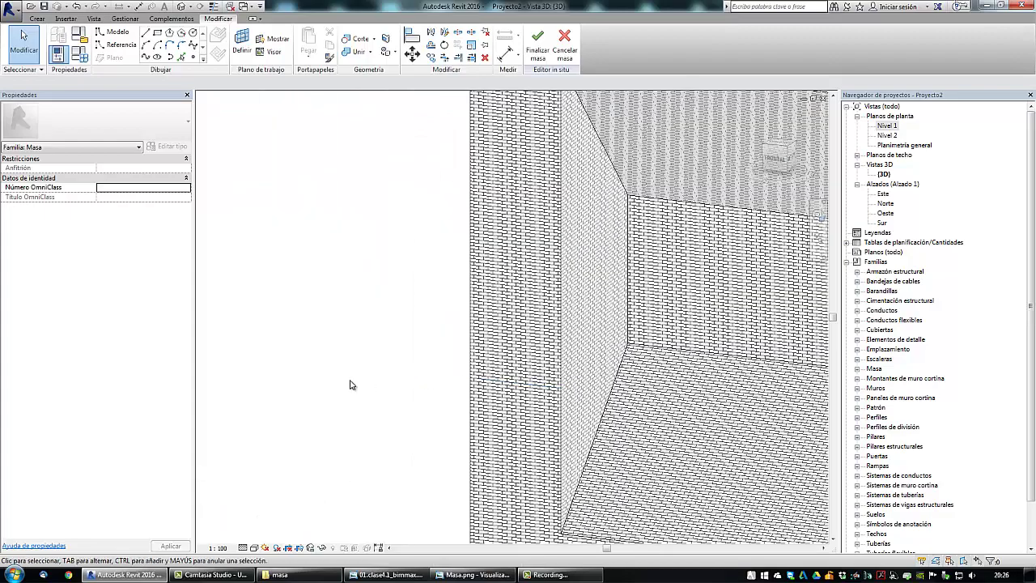
scroll(328, 375, down, 4)
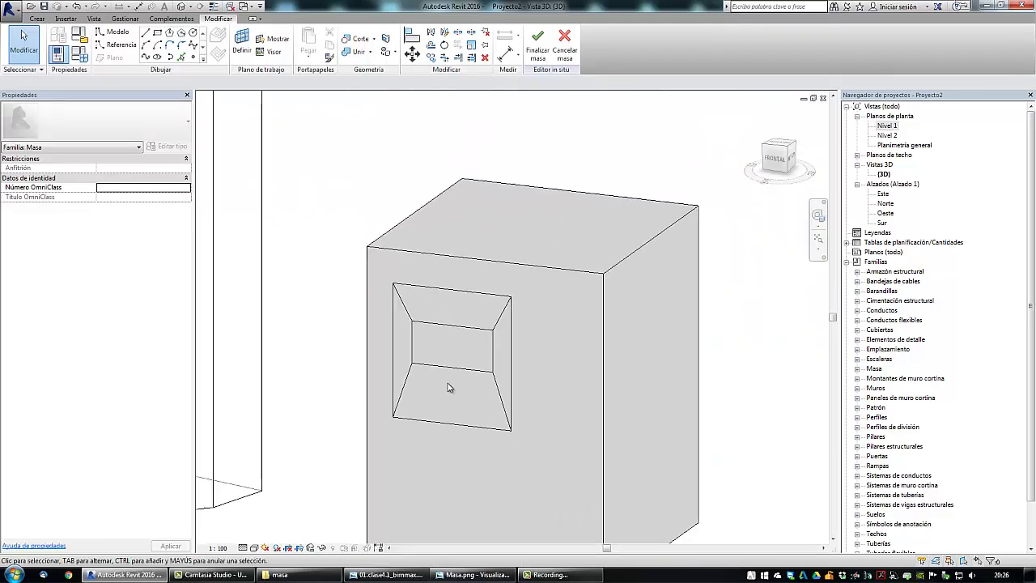
scroll(439, 356, down, 2)
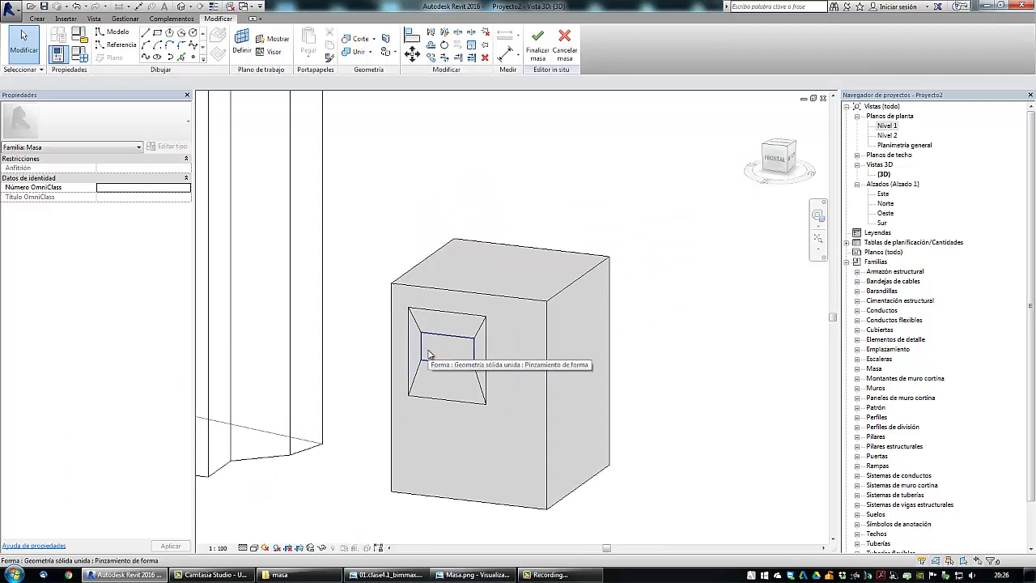
- Paint the back face of the box's tapered recess with the Vidrio material and inspect it from several angles
click(429, 354)
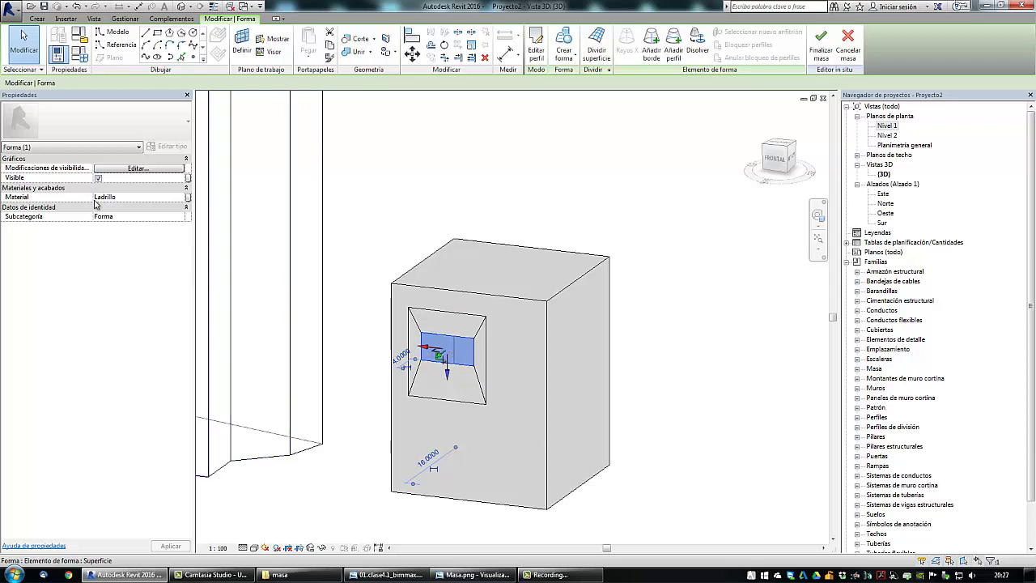
click(683, 446)
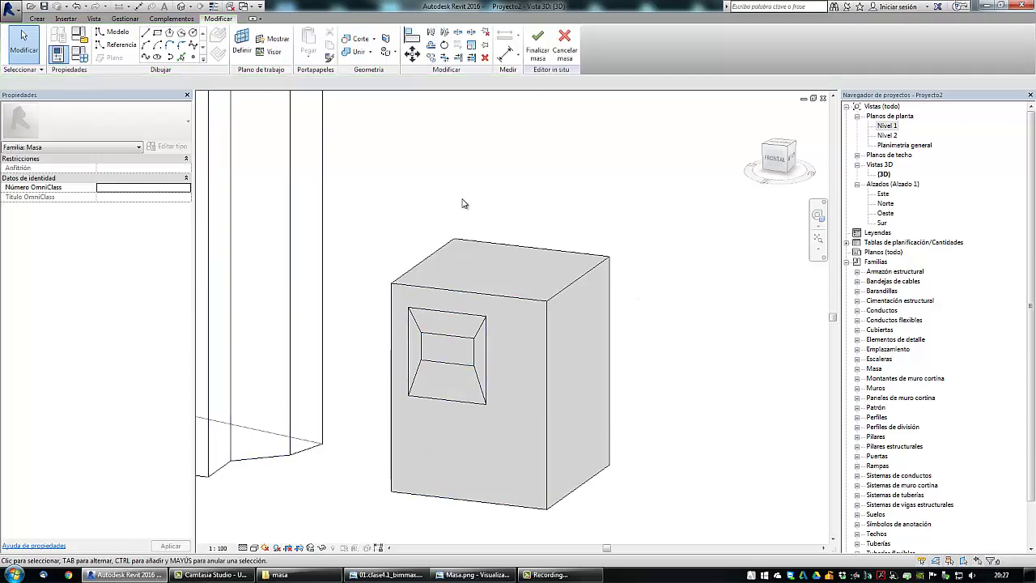
click(395, 52)
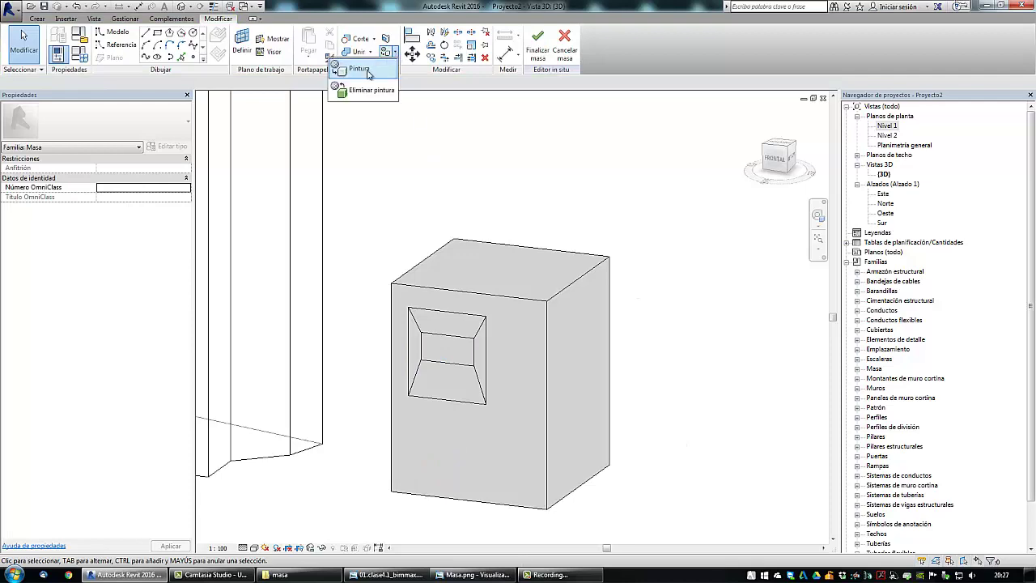
click(369, 74)
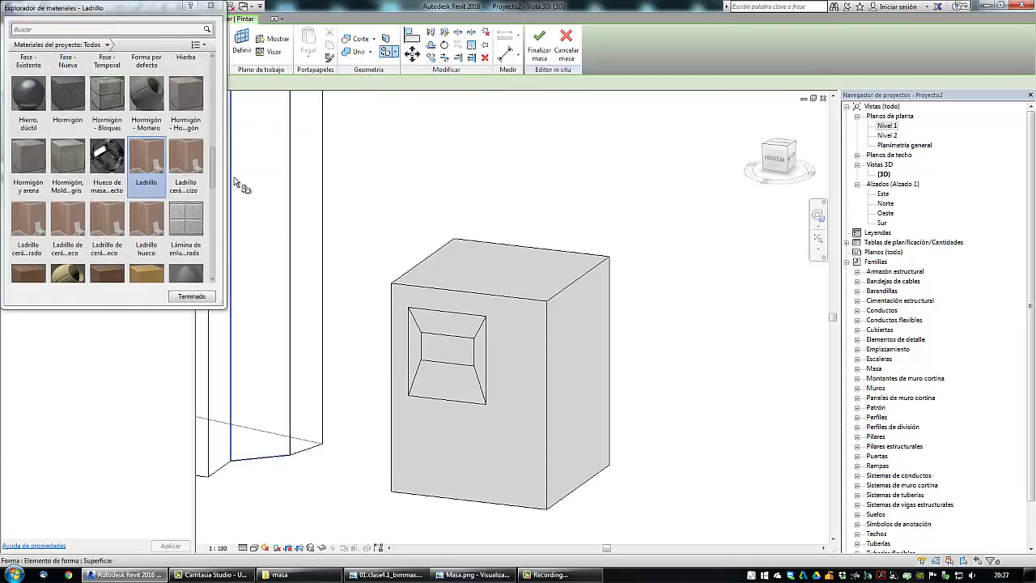
scroll(215, 209, down, 5)
scroll(215, 209, down, 6)
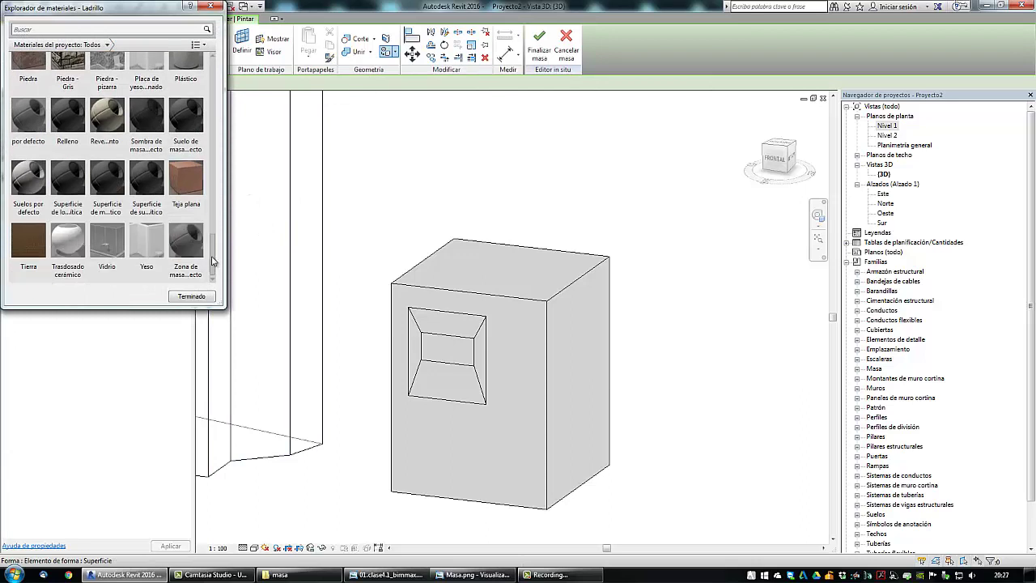
click(108, 247)
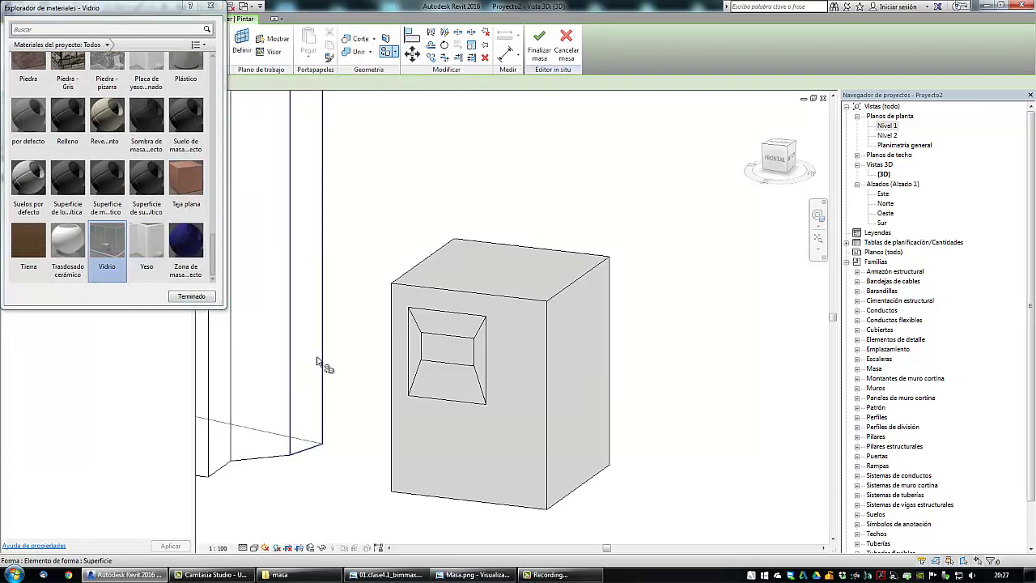
click(438, 359)
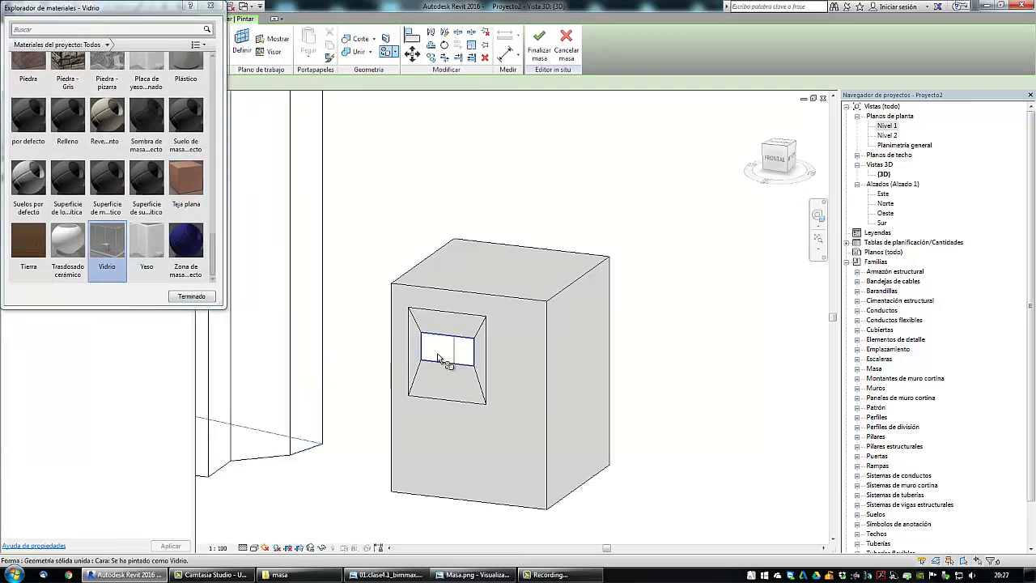
key(Escape)
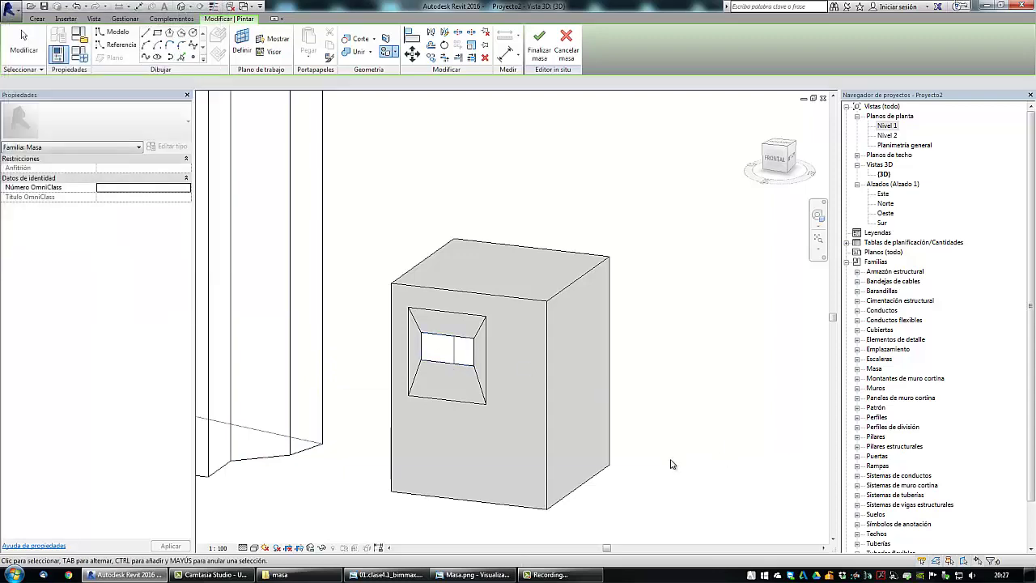
mouse_move(620, 474)
shift+middle_down()
mouse_move(607, 438)
mouse_move(696, 468)
mouse_move(692, 460)
shift+middle_up()
scroll(632, 436, up, 2)
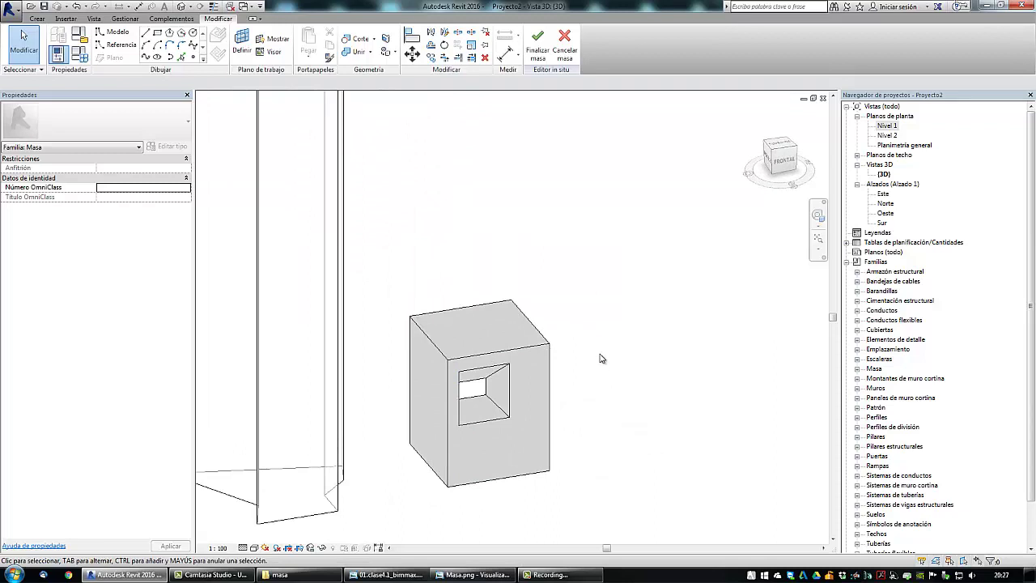
shift+middle_drag(610, 381, 603, 372)
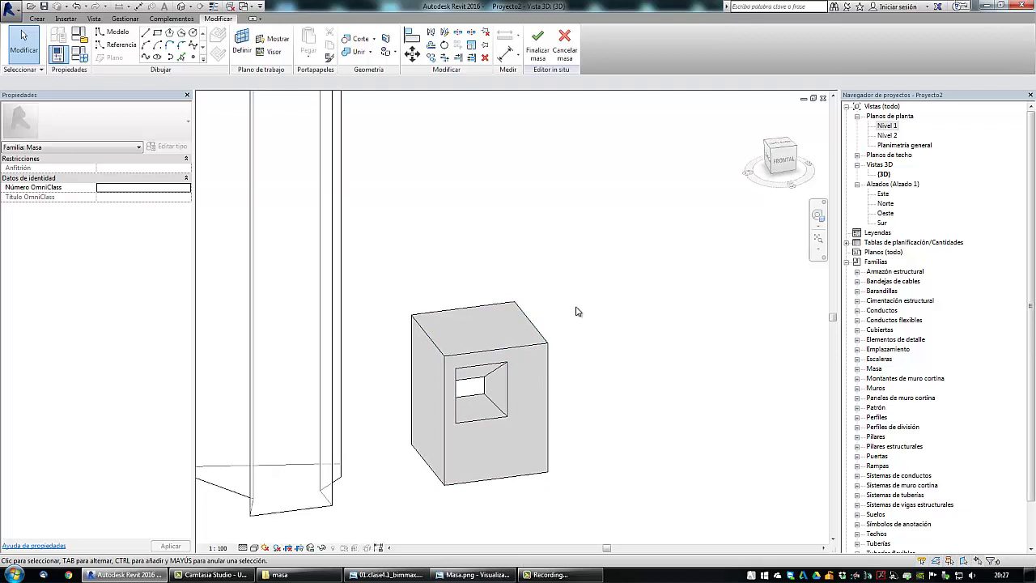
shift+middle_drag(609, 351, 563, 280)
- In the Nivel 1 floor plan, sketch a model-line rectangle about 30 m long to the right of the brick box
double_click(885, 129)
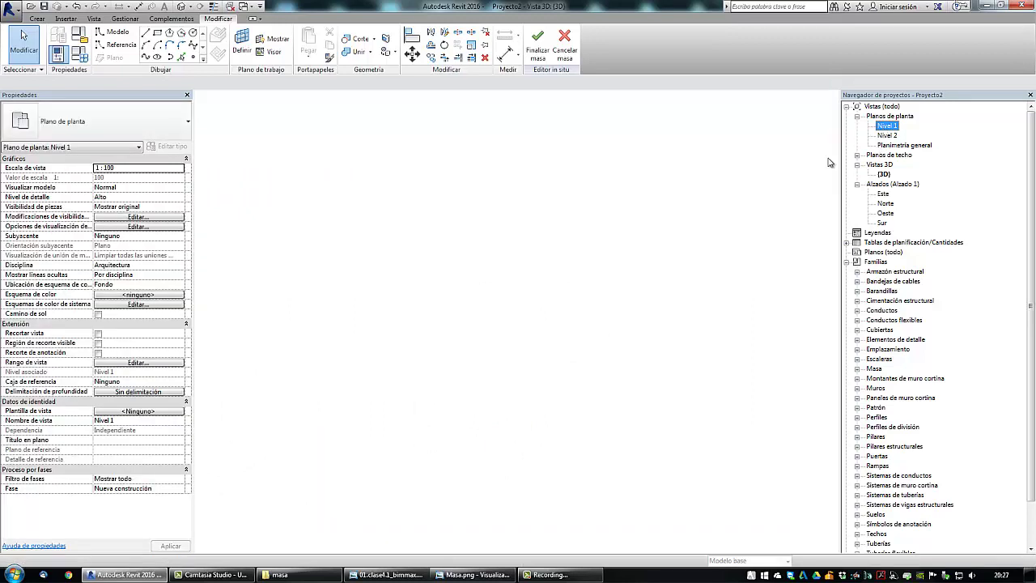
middle_drag(625, 305, 418, 338)
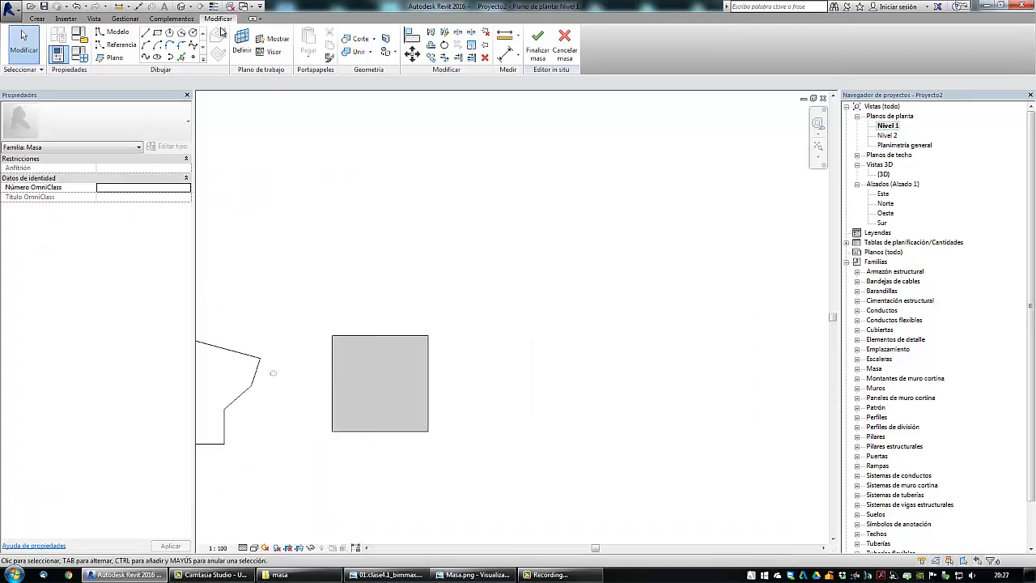
click(159, 36)
click(468, 343)
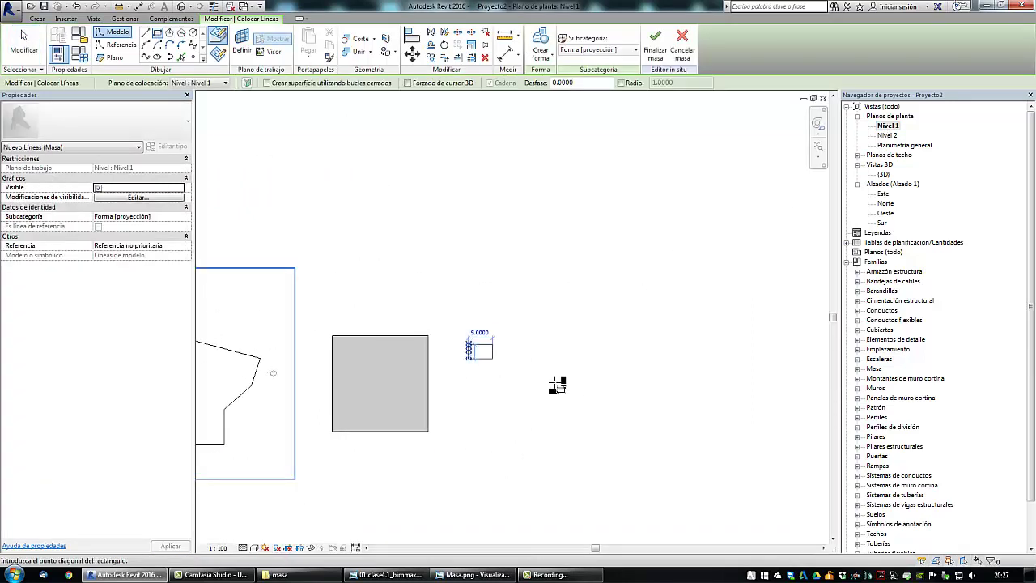
click(613, 421)
key(Escape)
key(Escape)
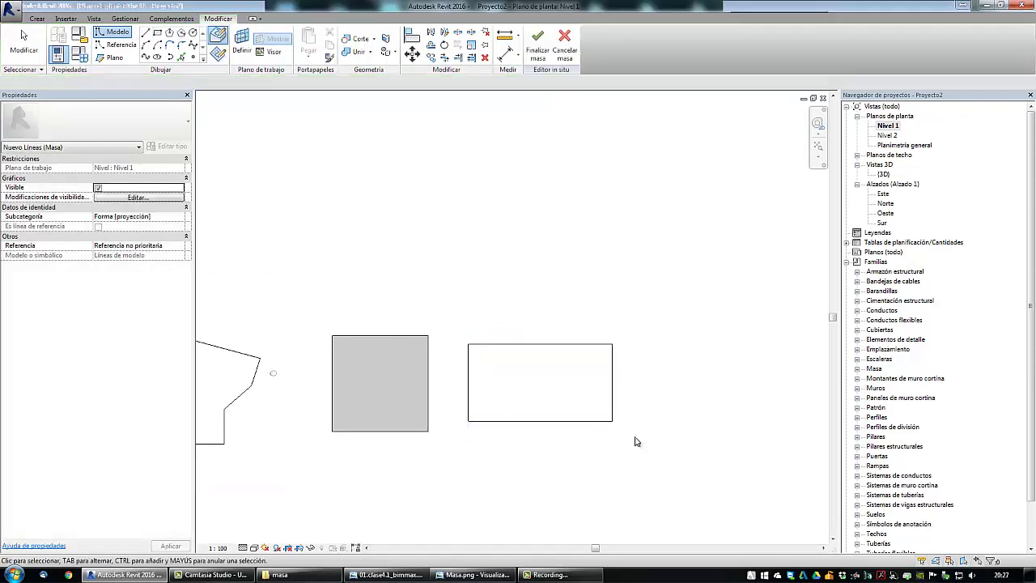
- In the 3D view, create a solid form from the new rectangle beside the brick box
key(3)
key(d)
shift+middle_drag(596, 442, 566, 438)
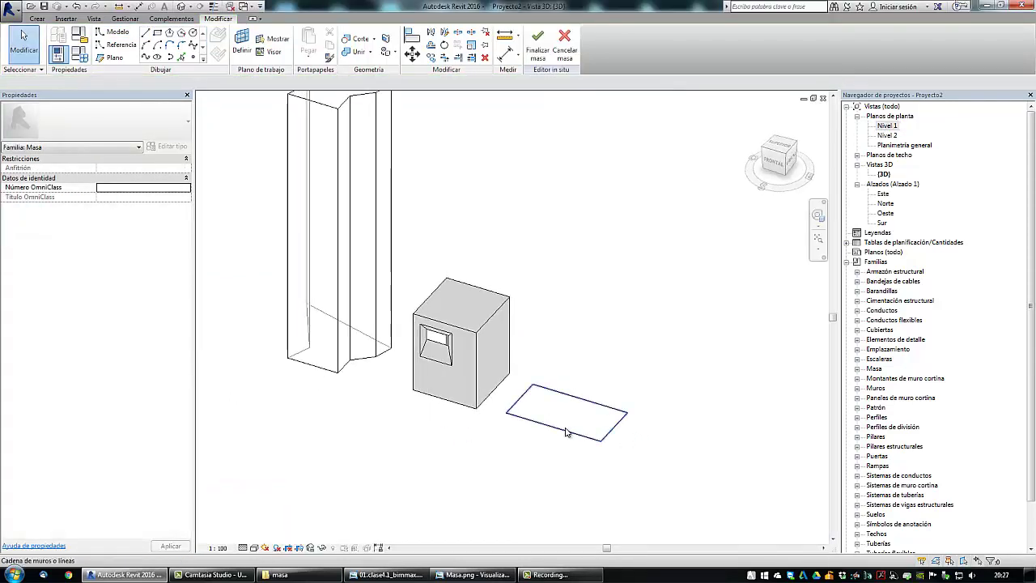
click(566, 433)
click(536, 63)
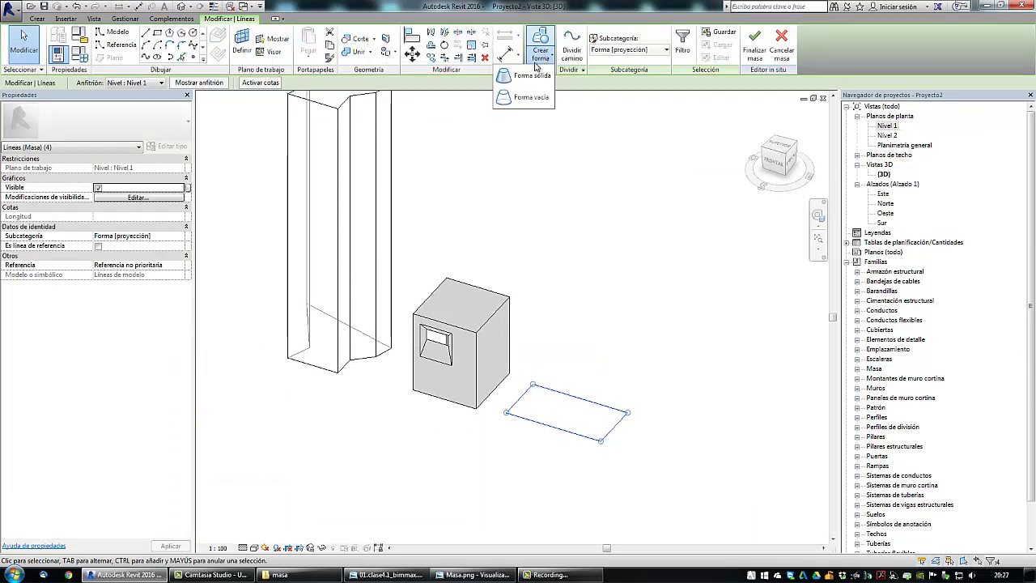
click(528, 76)
click(665, 414)
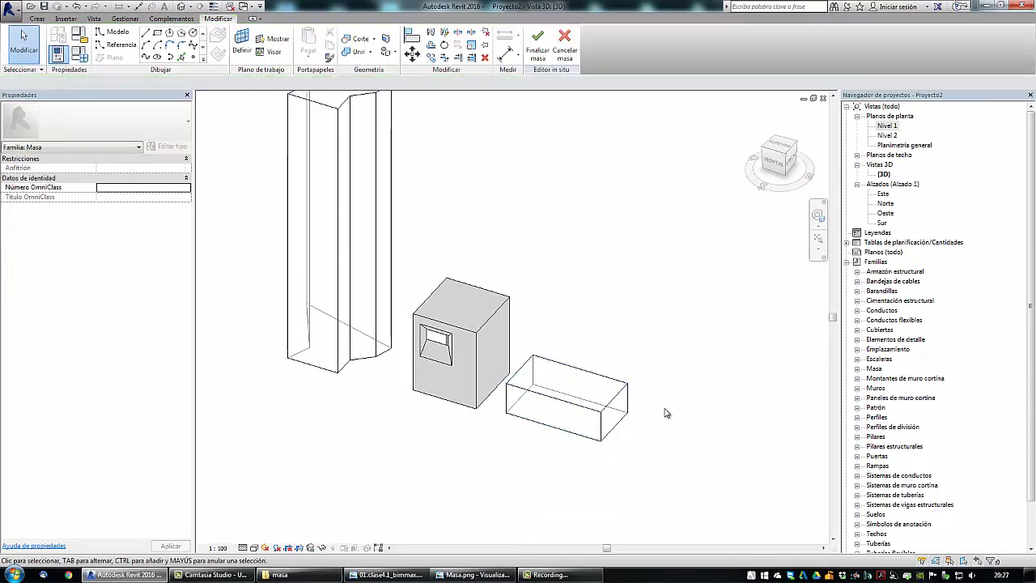
- Define the long front face of the new low box as the work plane
shift+middle_drag(665, 413, 661, 408)
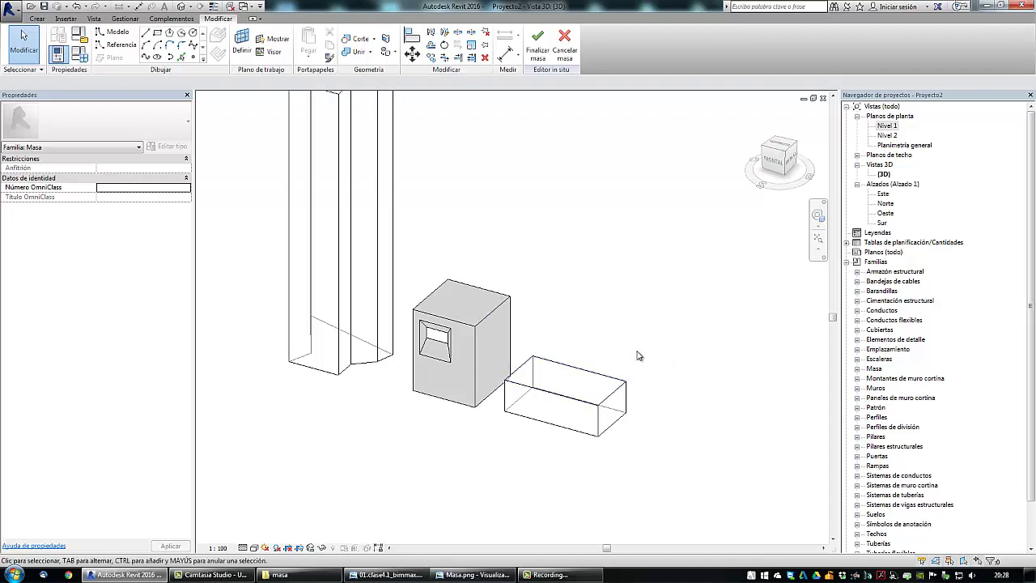
middle_drag(671, 380, 619, 394)
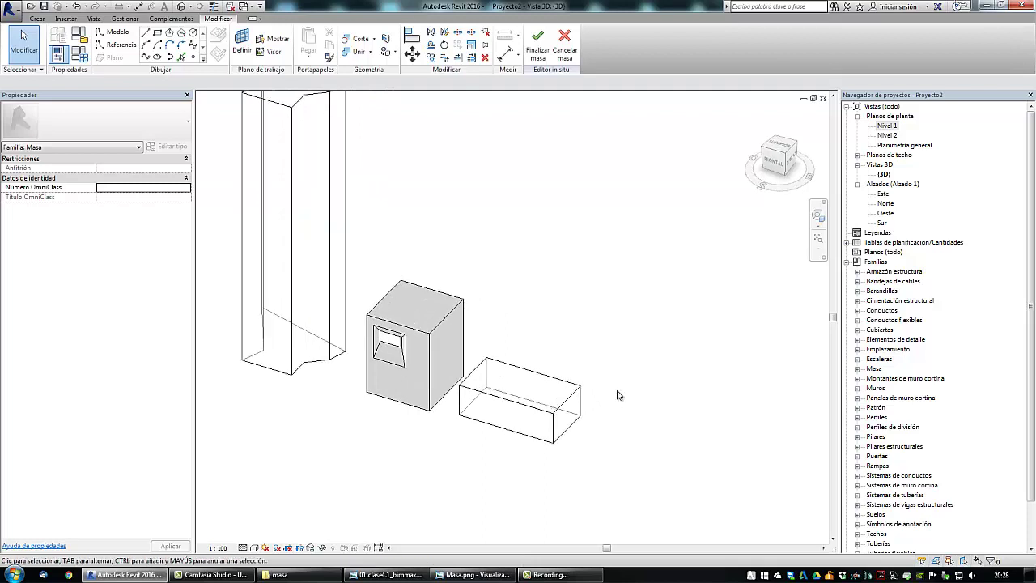
scroll(618, 395, down, 1)
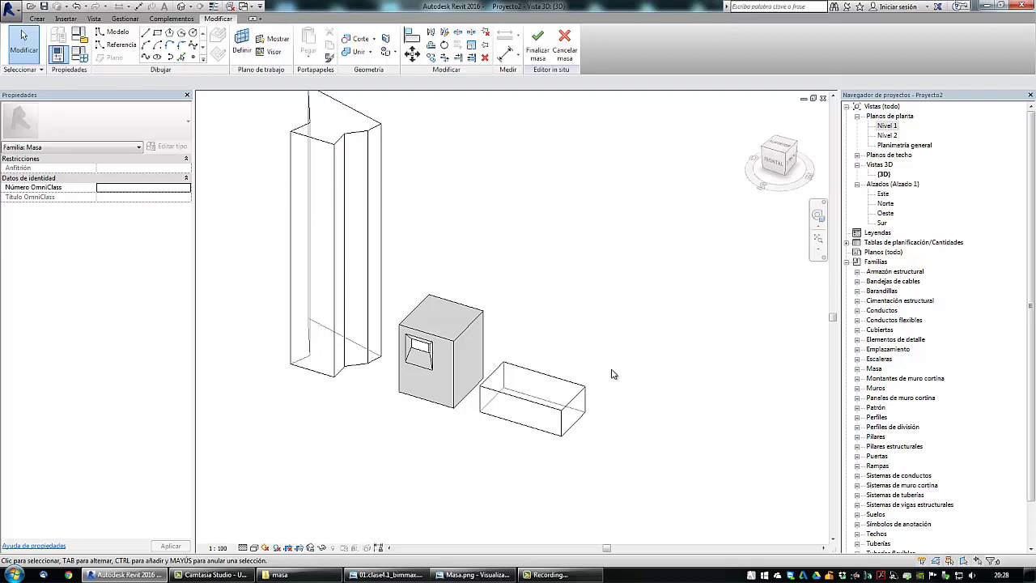
mouse_move(597, 368)
middle_down()
mouse_move(561, 356)
mouse_move(562, 343)
mouse_move(597, 358)
middle_up()
scroll(561, 342, up, 1)
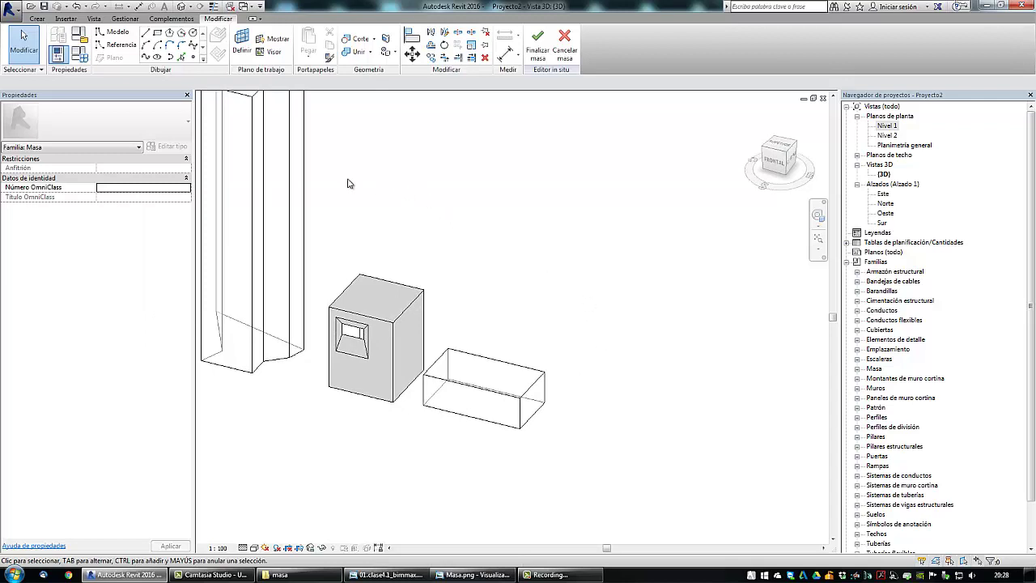
click(241, 57)
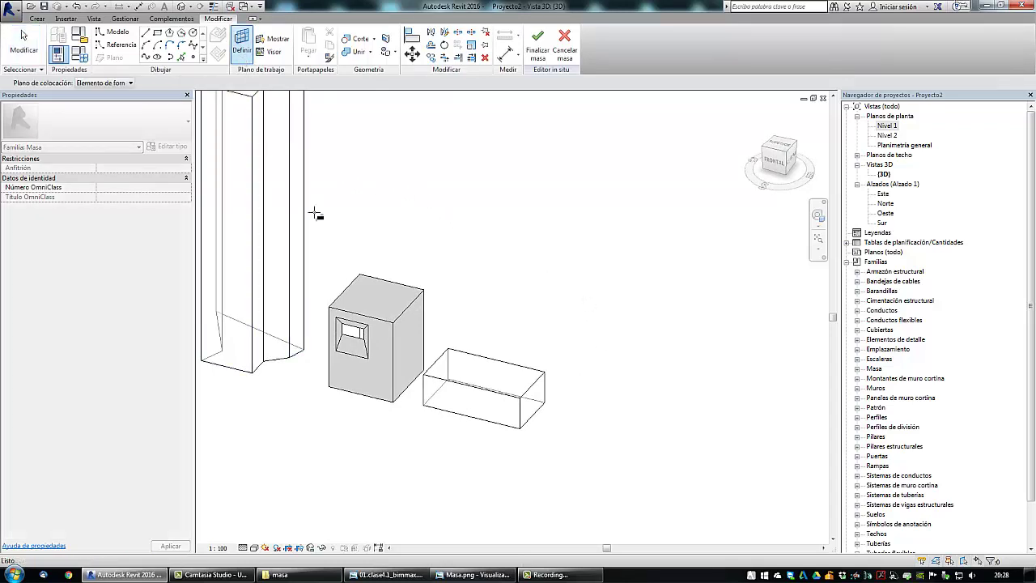
click(496, 408)
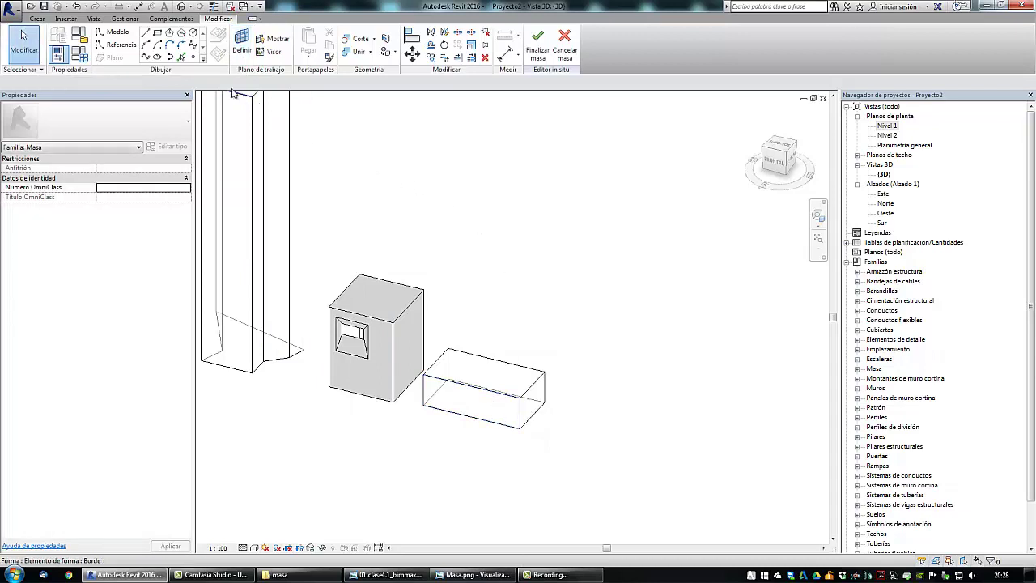
- Sketch a vertical rectangle about 30.5 m long and 10 m high on that plane, beyond the low box's right end
click(157, 36)
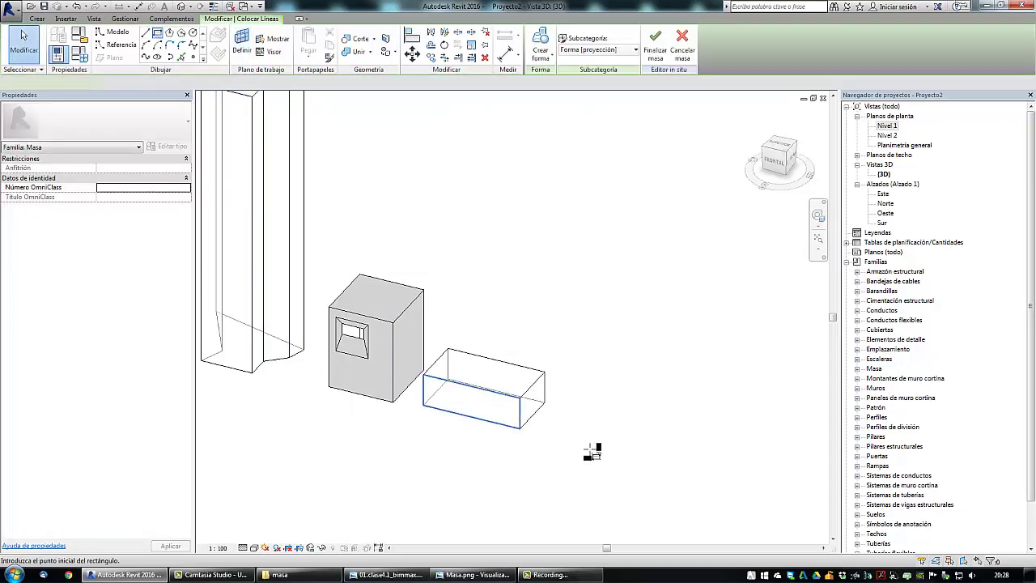
click(583, 444)
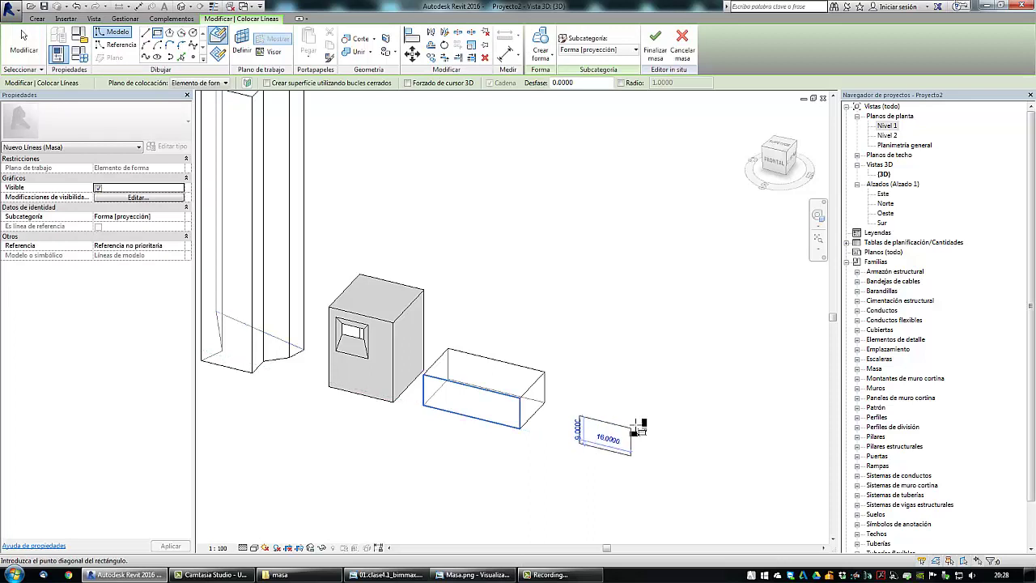
click(680, 441)
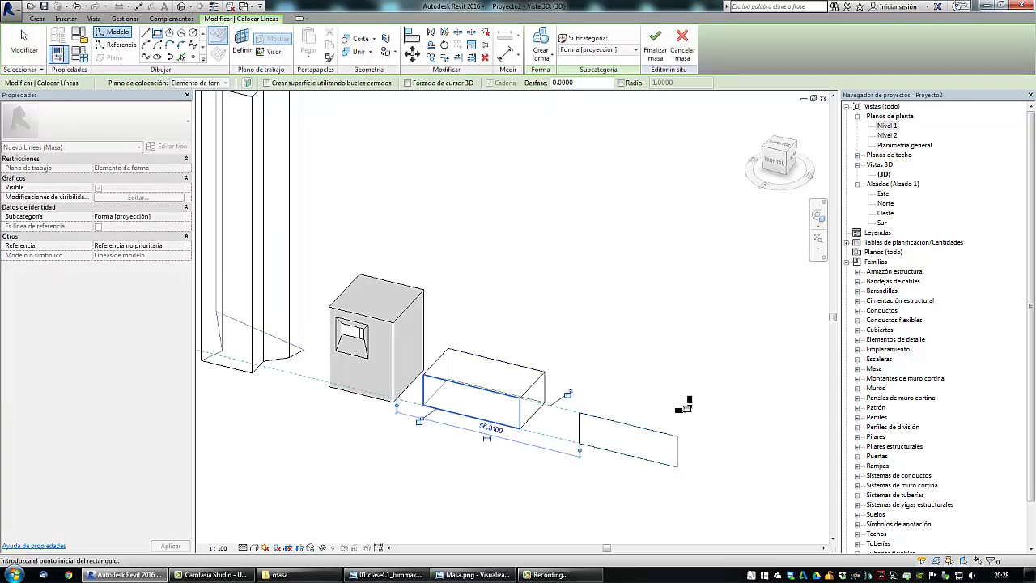
key(Escape)
key(Escape)
middle_drag(674, 391, 693, 408)
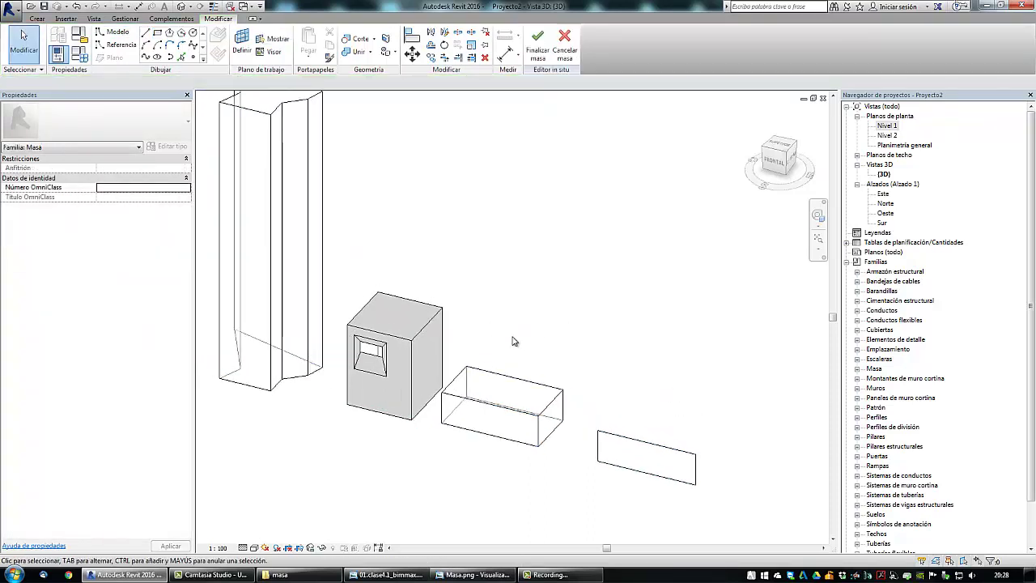
- Check the low box's length through the dimensions of its right end face
click(554, 430)
scroll(511, 412, up, 3)
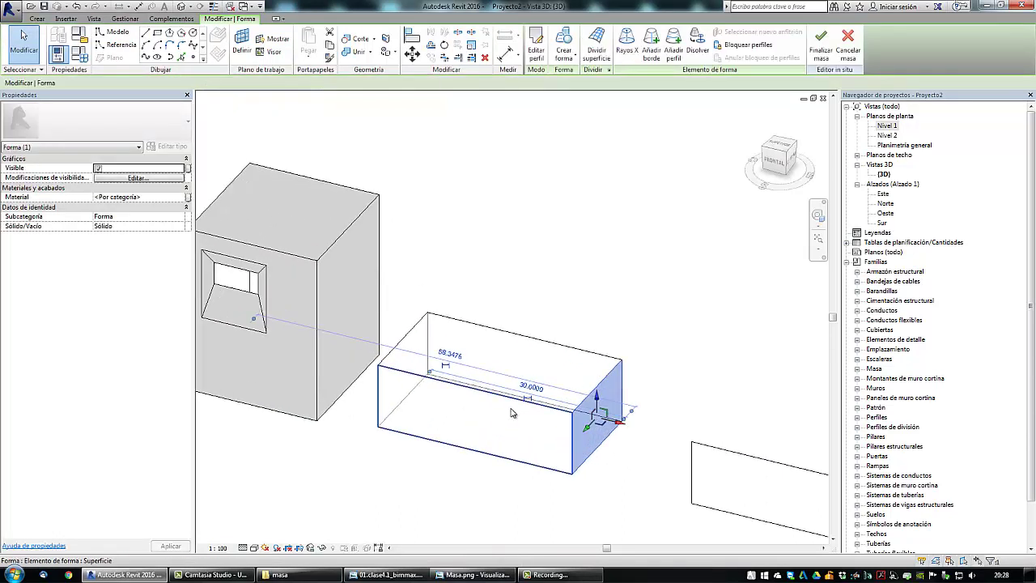
scroll(511, 409, up, 3)
scroll(502, 384, down, 5)
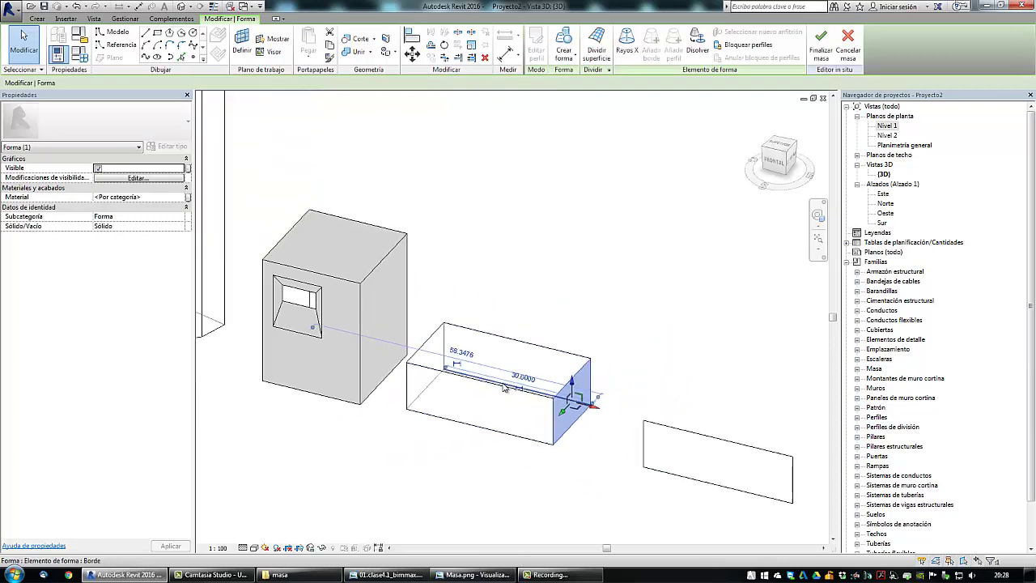
scroll(504, 386, down, 1)
click(552, 348)
scroll(552, 348, down, 1)
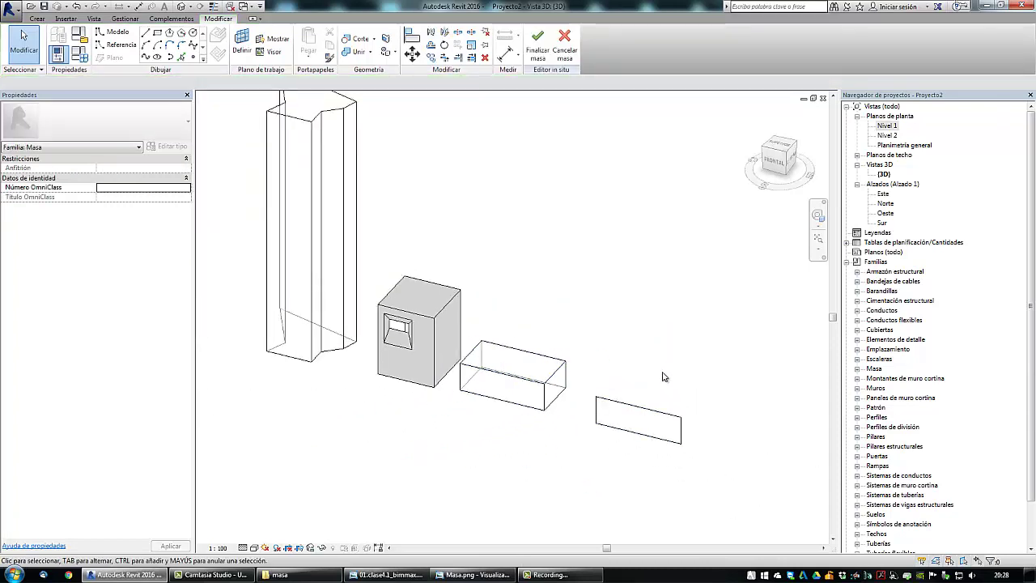
- Set the vertical rectangle's length to 30 m by repositioning its right edge
scroll(633, 361, up, 2)
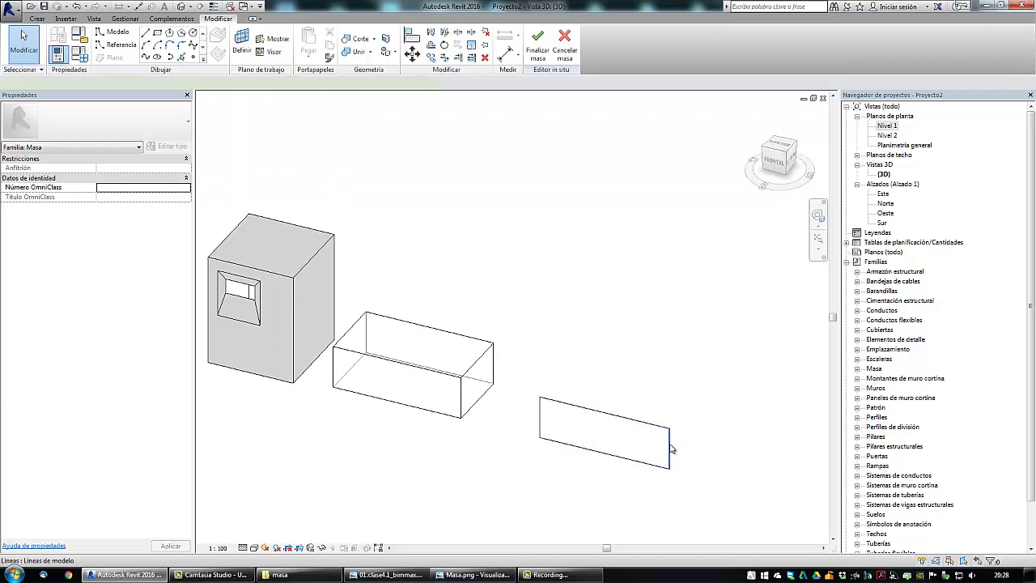
click(670, 450)
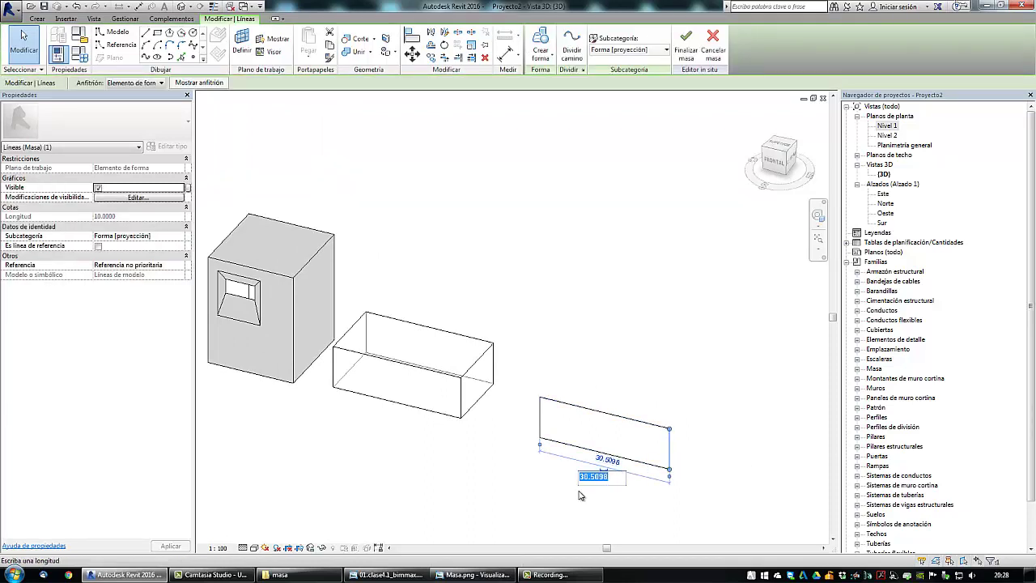
text(30)
key(Return)
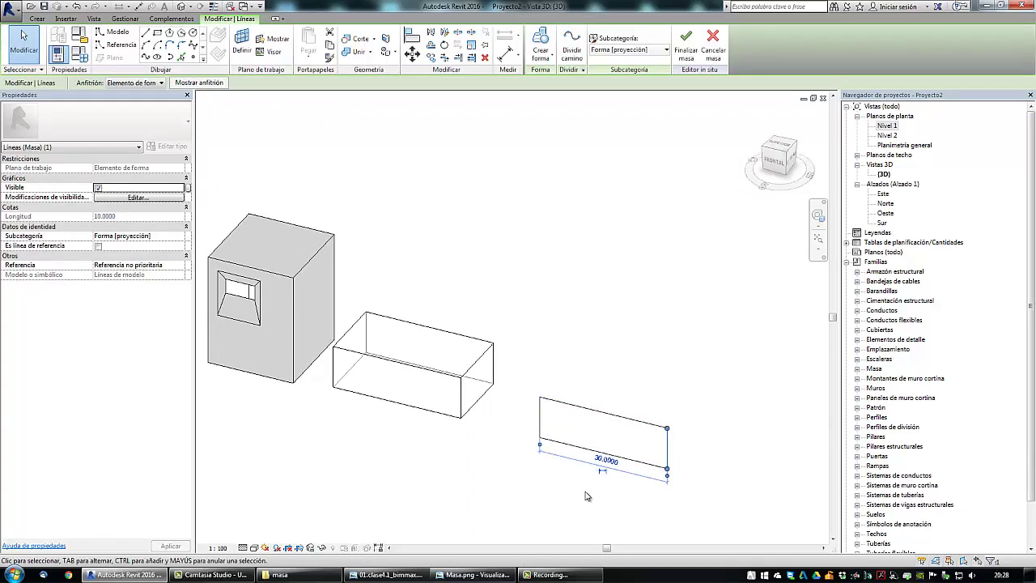
click(587, 495)
- Create a solid form from the closed vertical rectangle beyond the low box
scroll(701, 340, down, 5)
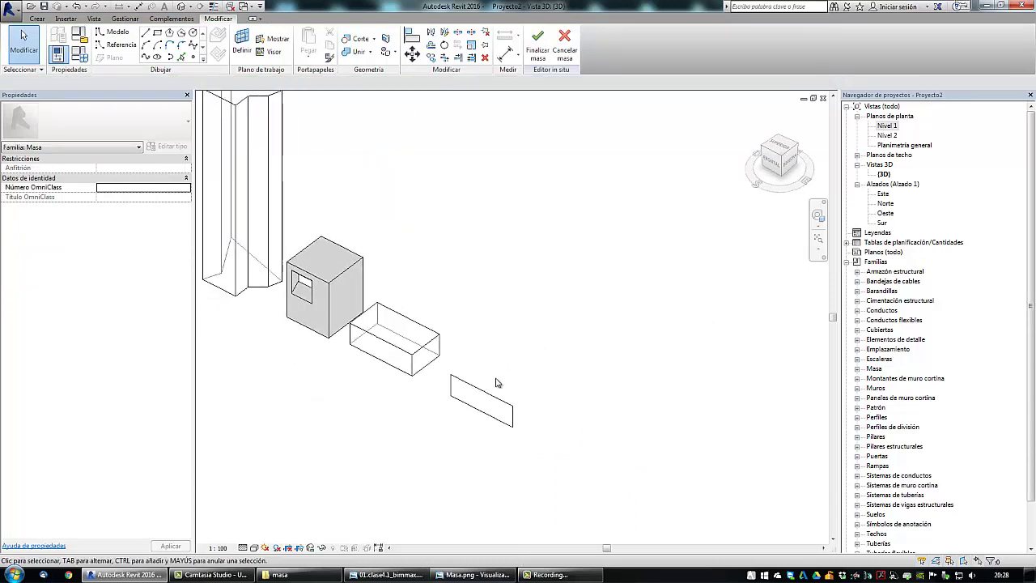
click(491, 394)
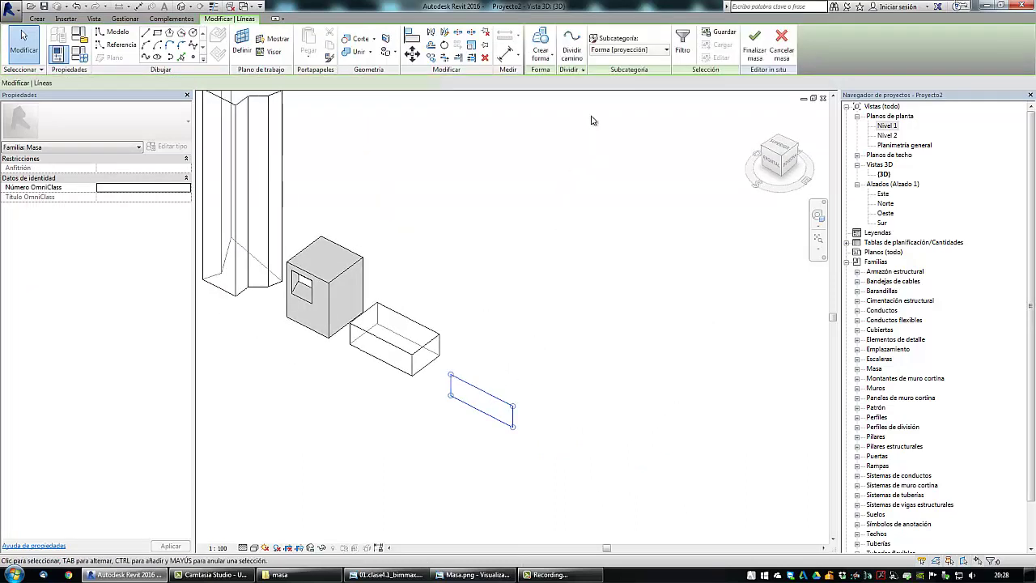
click(541, 53)
click(533, 76)
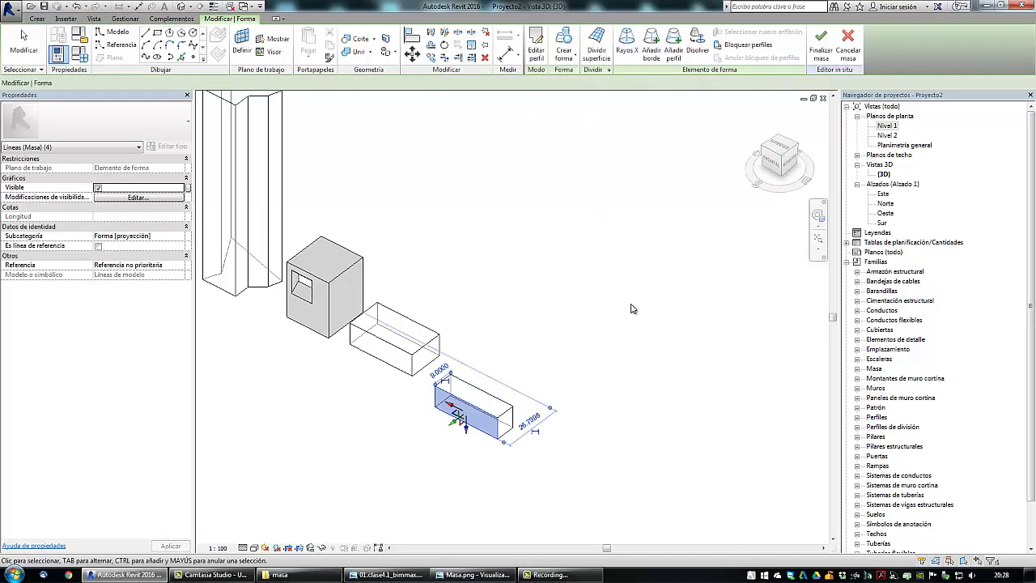
- Align the new box's long back face with the back face of the first low box
shift+middle_drag(664, 343, 459, 316)
click(413, 37)
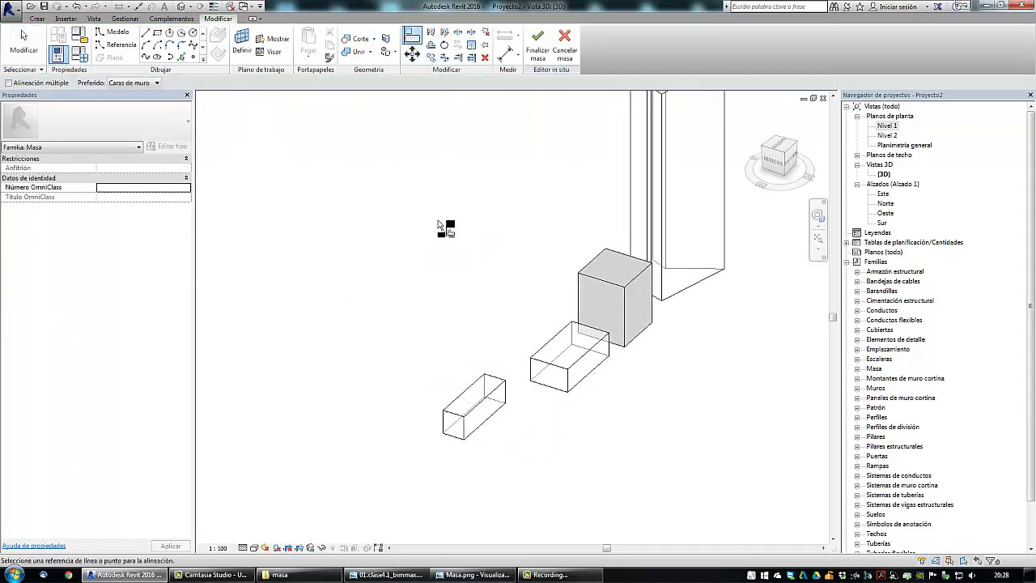
click(596, 372)
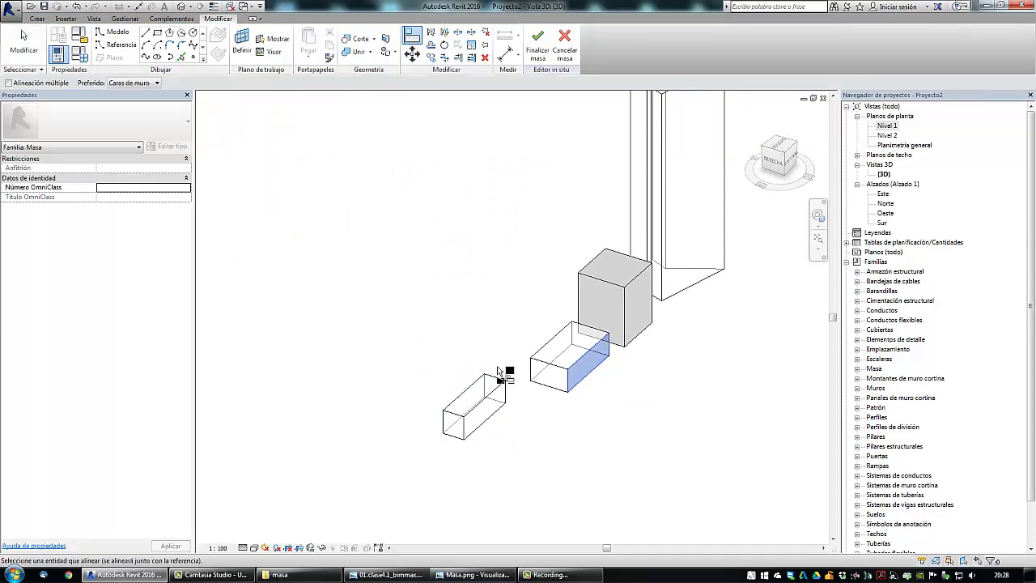
click(467, 401)
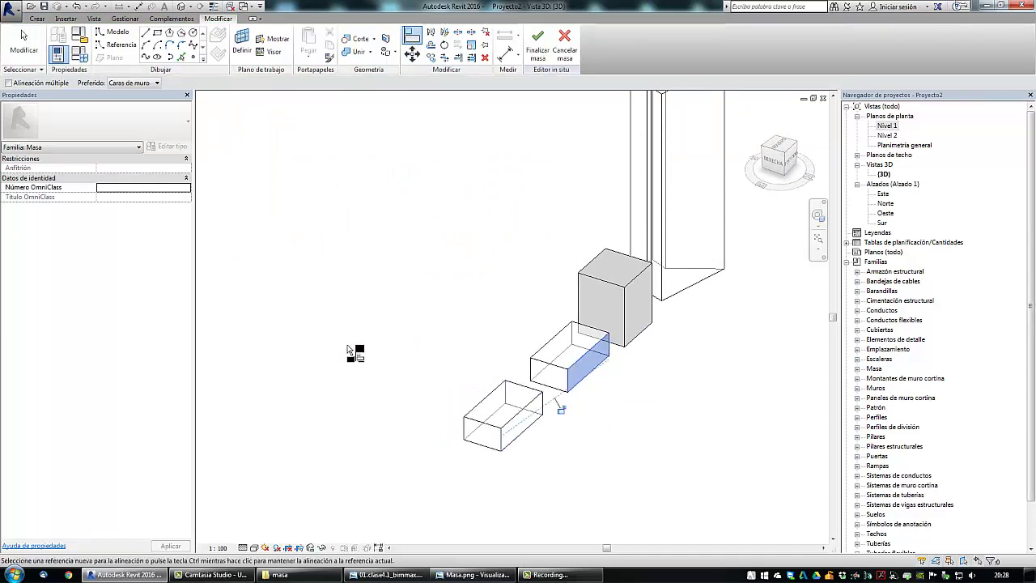
shift+middle_drag(398, 396, 597, 351)
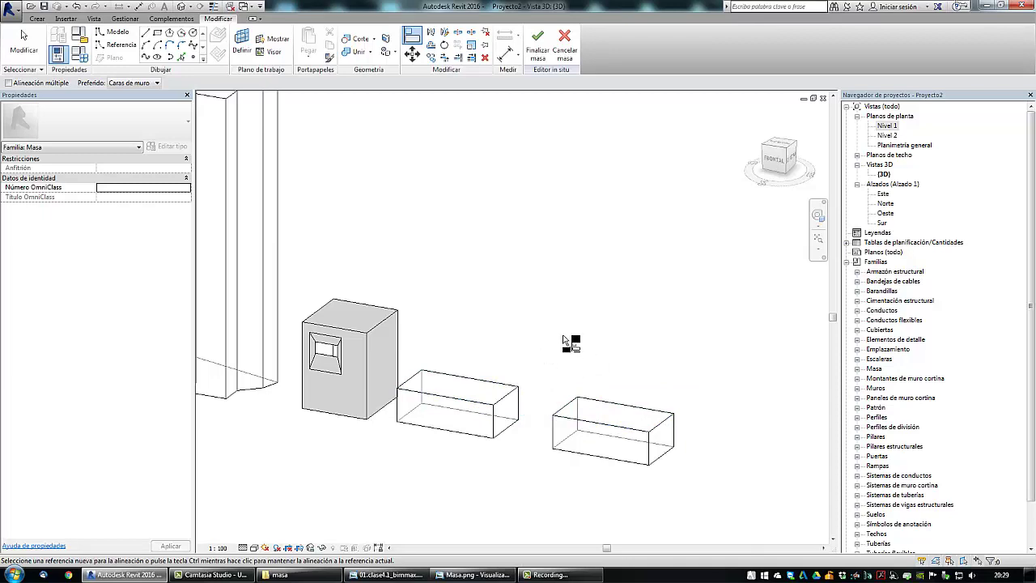
shift+middle_drag(534, 333, 528, 340)
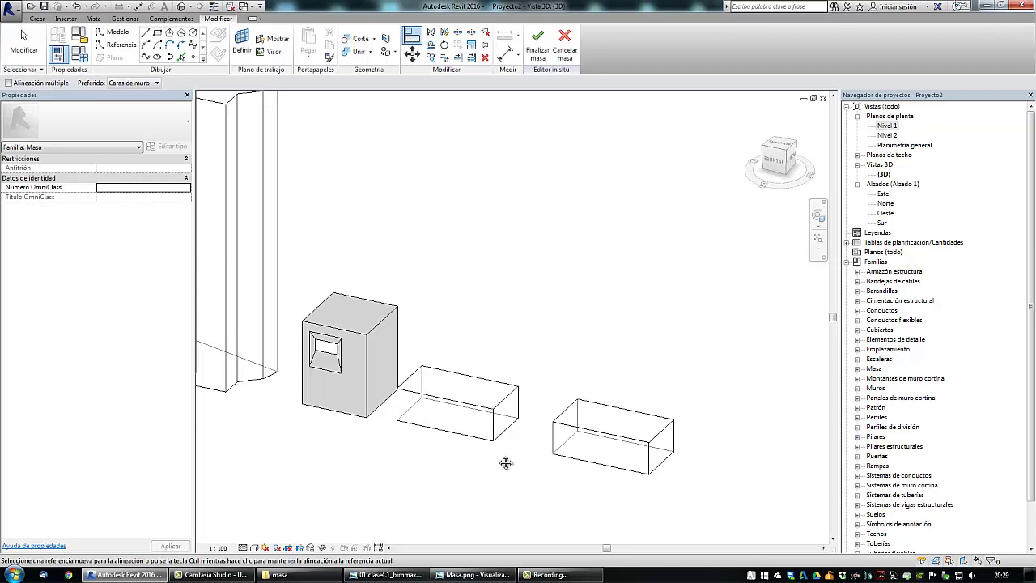
middle_drag(507, 461, 488, 456)
key(Escape)
key(Escape)
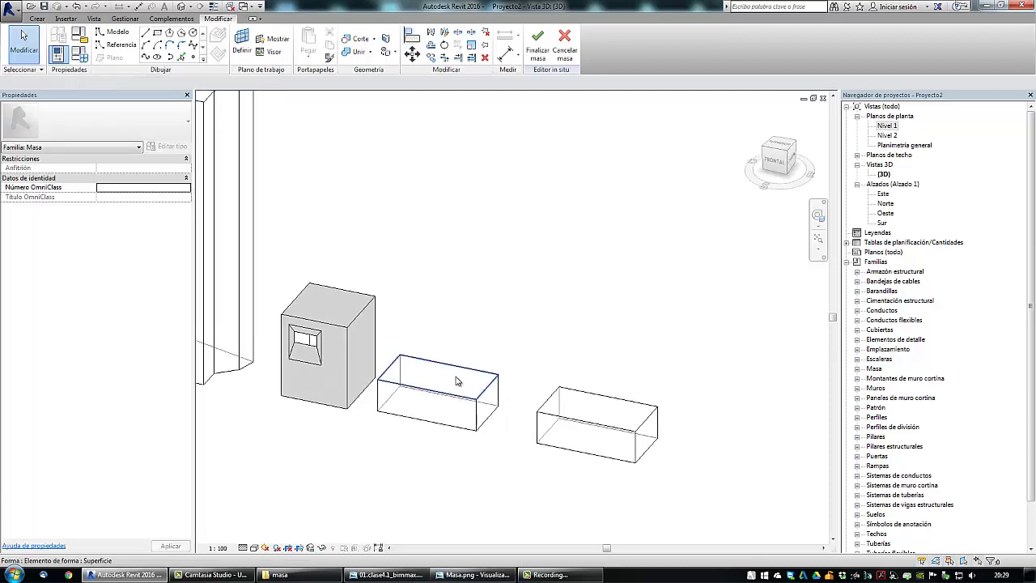
- Add a vertical edge to the first low box's long back face, about 7 m from its right end
click(458, 381)
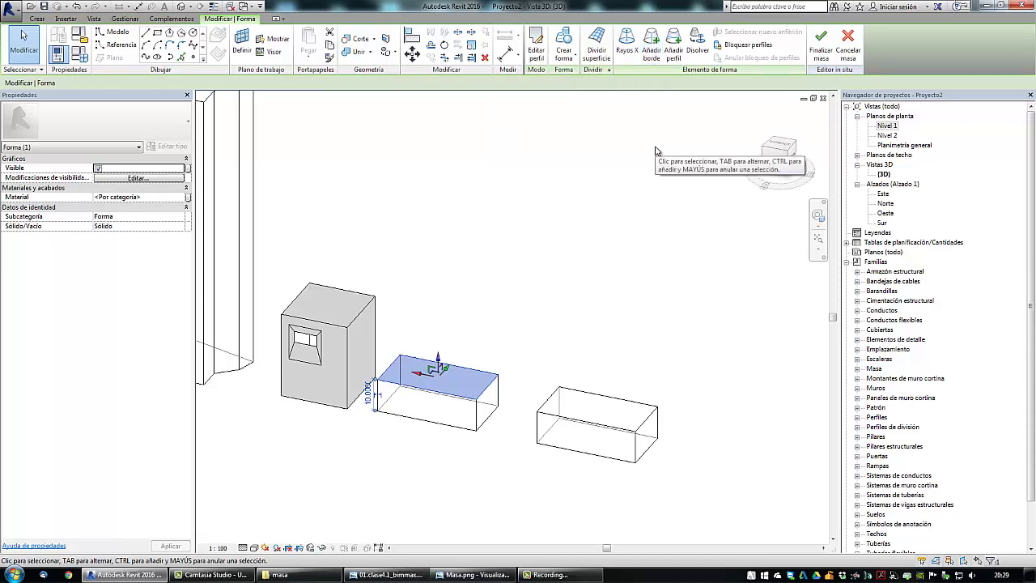
click(657, 55)
shift+middle_drag(641, 303, 545, 400)
scroll(592, 438, up, 2)
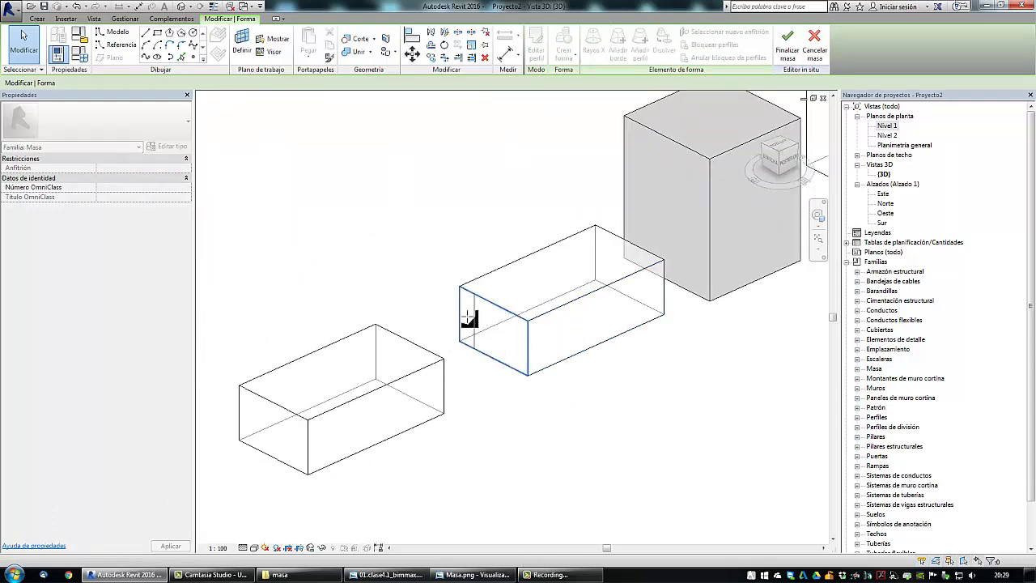
click(559, 333)
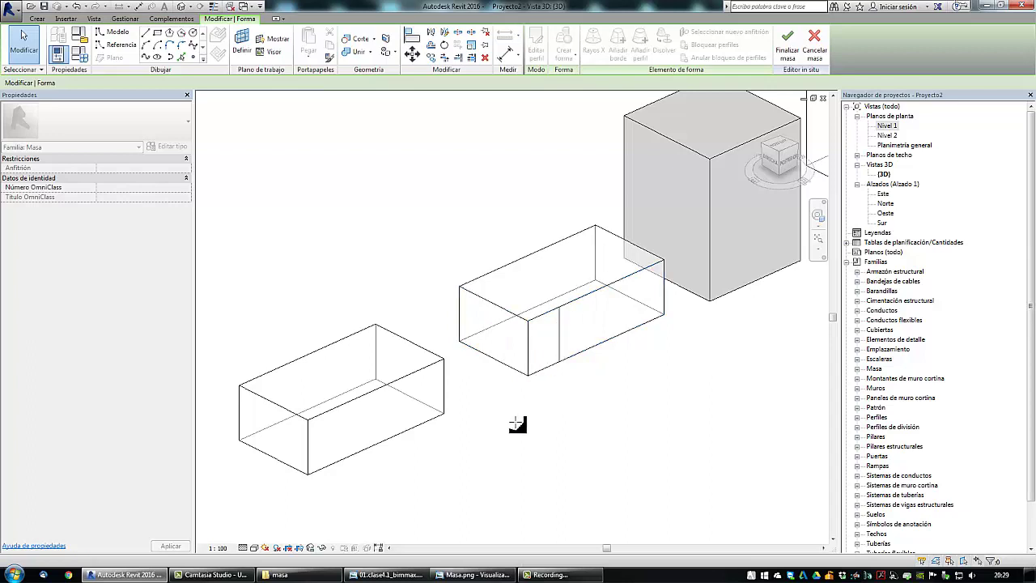
- Add an edge across the second low box's top face, about 8.9 m from its right end
click(382, 371)
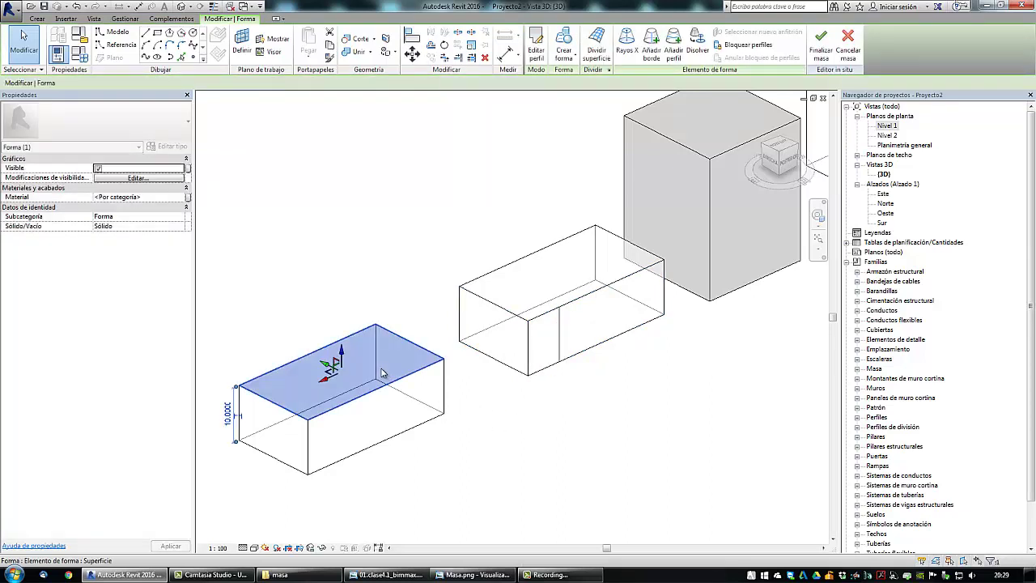
click(651, 57)
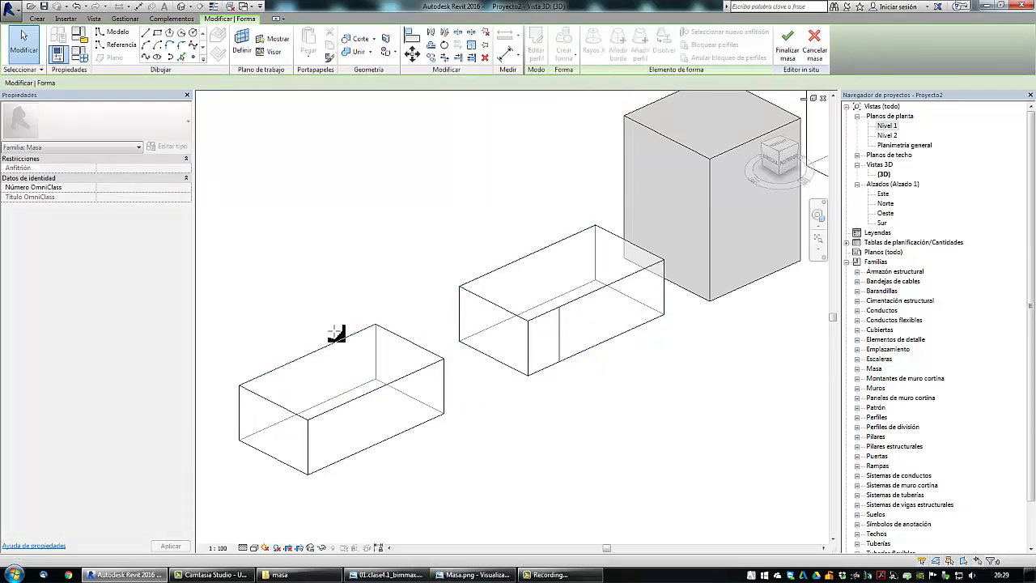
click(304, 380)
key(Escape)
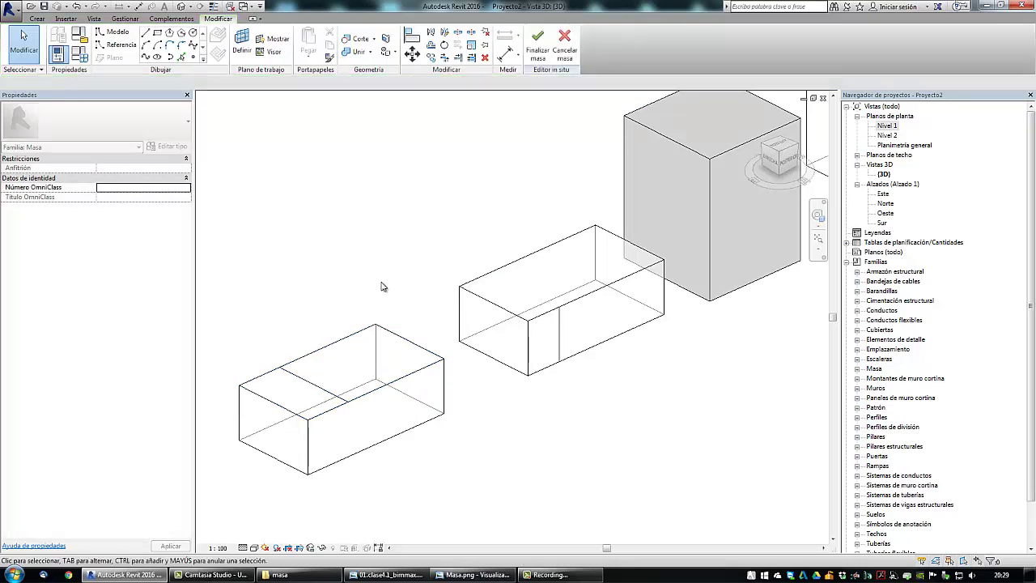
- Pull the added vertical edge of the first low box outward from the back face to form an angled projection
mouse_move(380, 286)
shift+middle_down()
mouse_move(400, 300)
mouse_move(307, 291)
mouse_move(400, 287)
shift+middle_up()
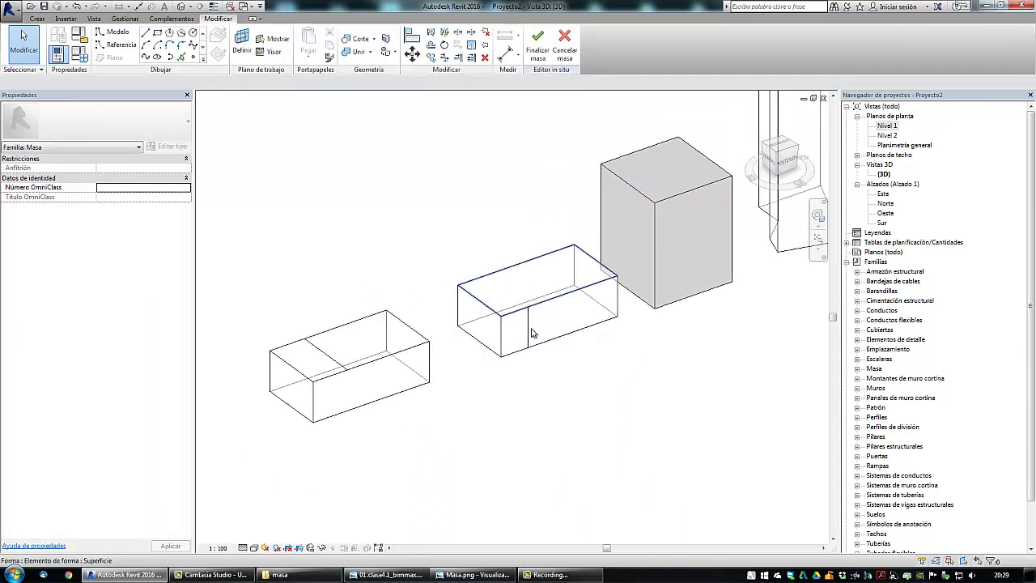
shift+middle_drag(549, 388, 553, 391)
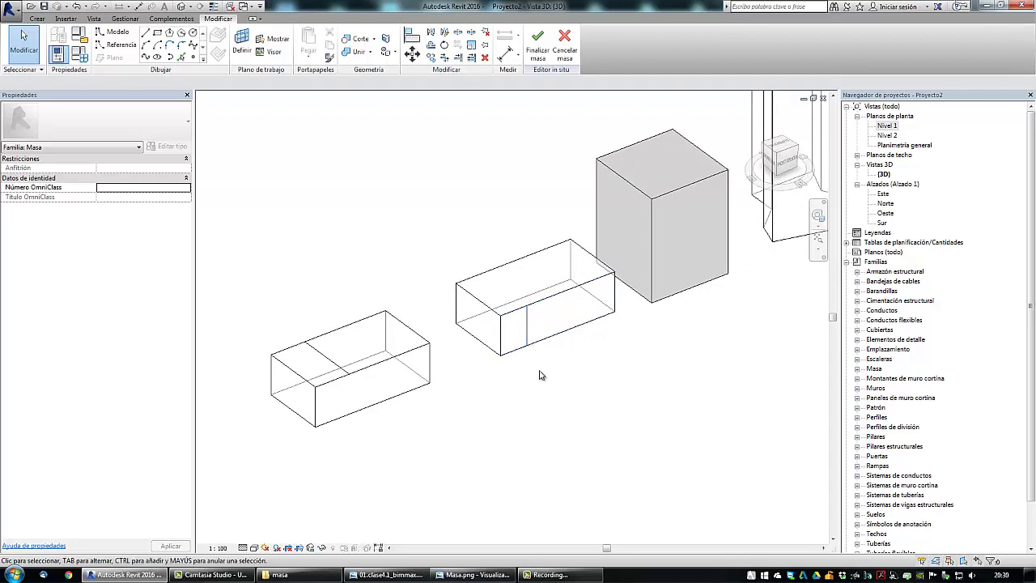
click(528, 326)
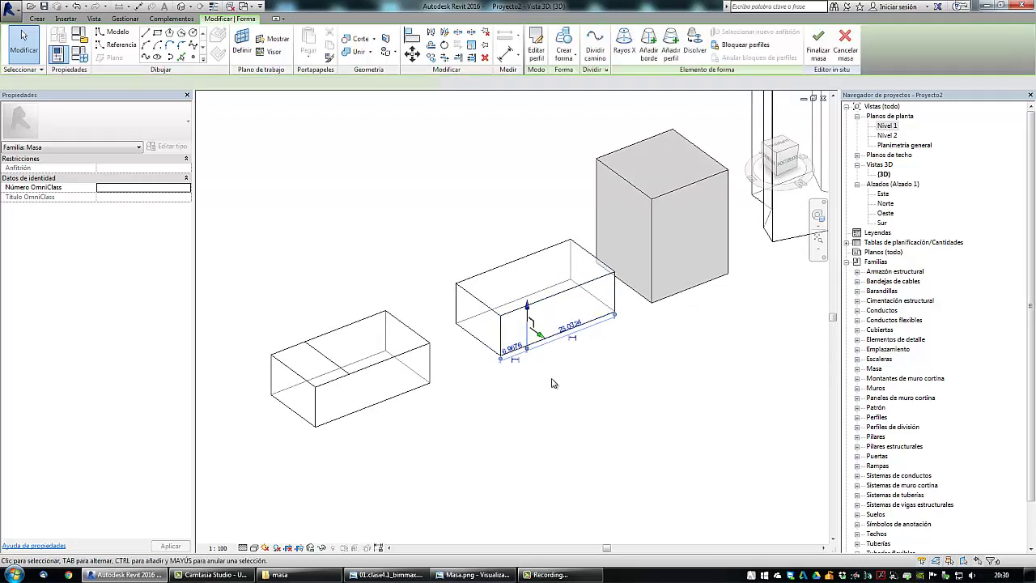
drag(544, 340, 560, 357)
click(534, 397)
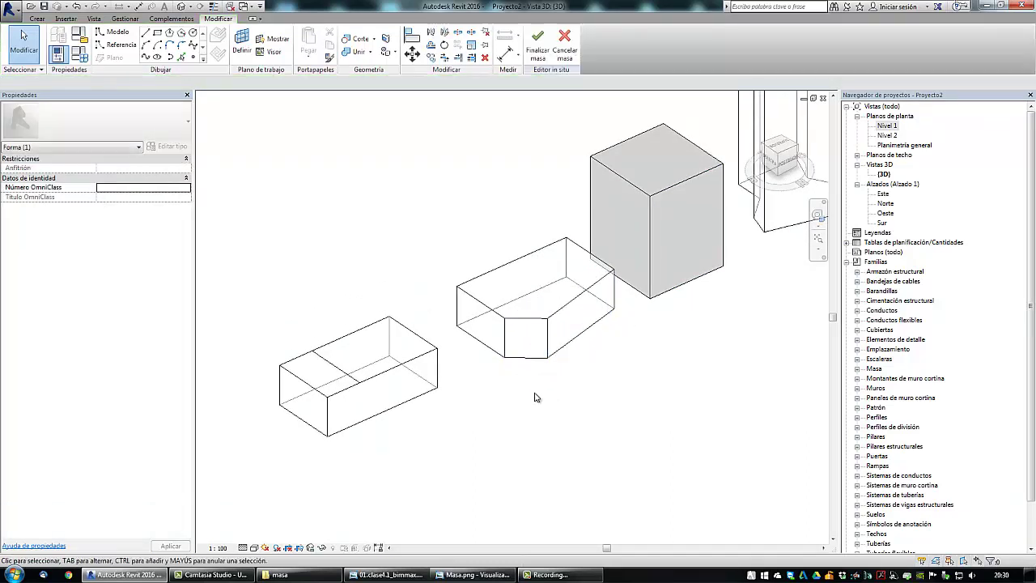
- Raise the added top edge of the second low box vertically to form a peaked, roof-like shape
click(340, 373)
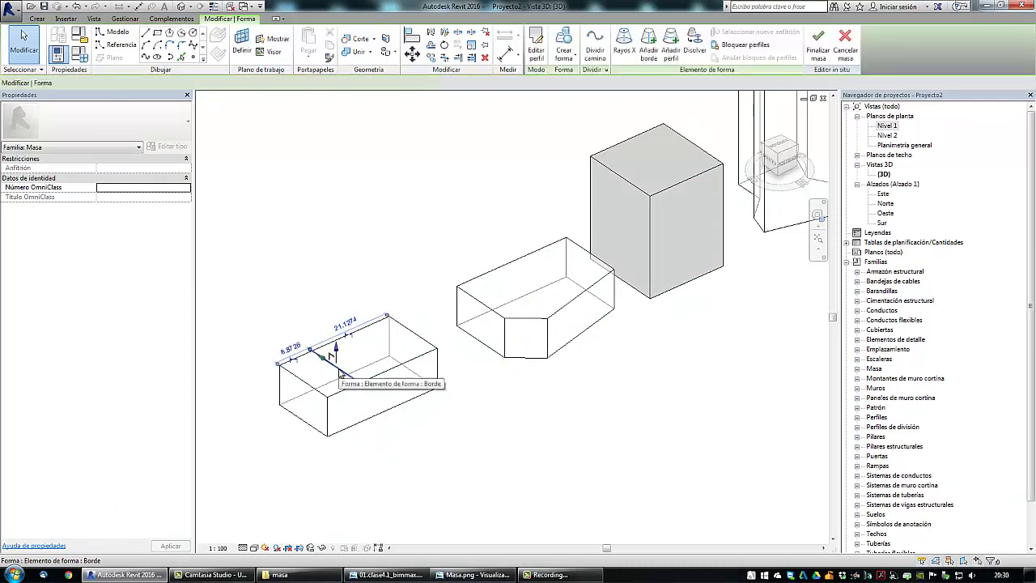
drag(341, 354, 342, 315)
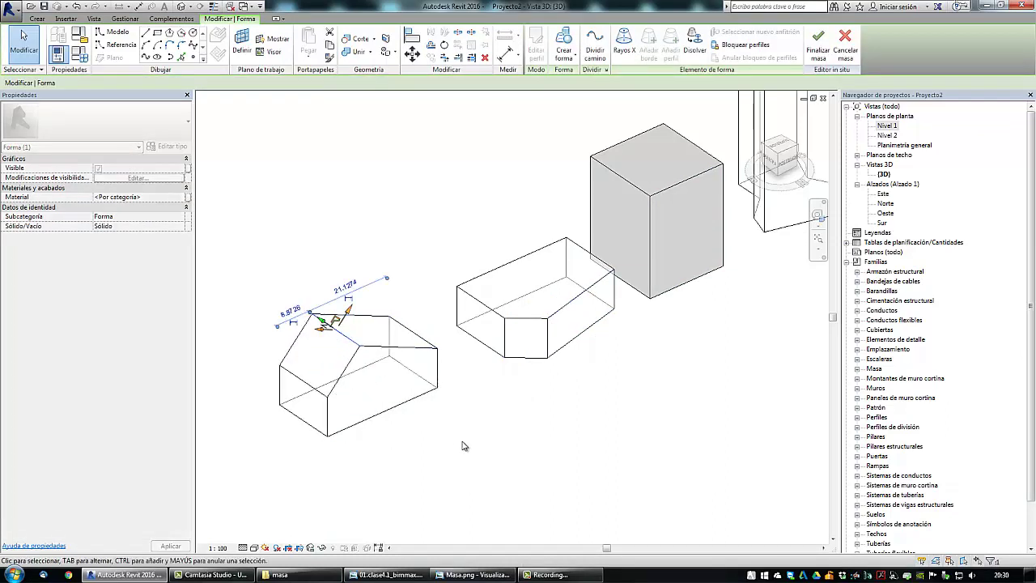
click(398, 446)
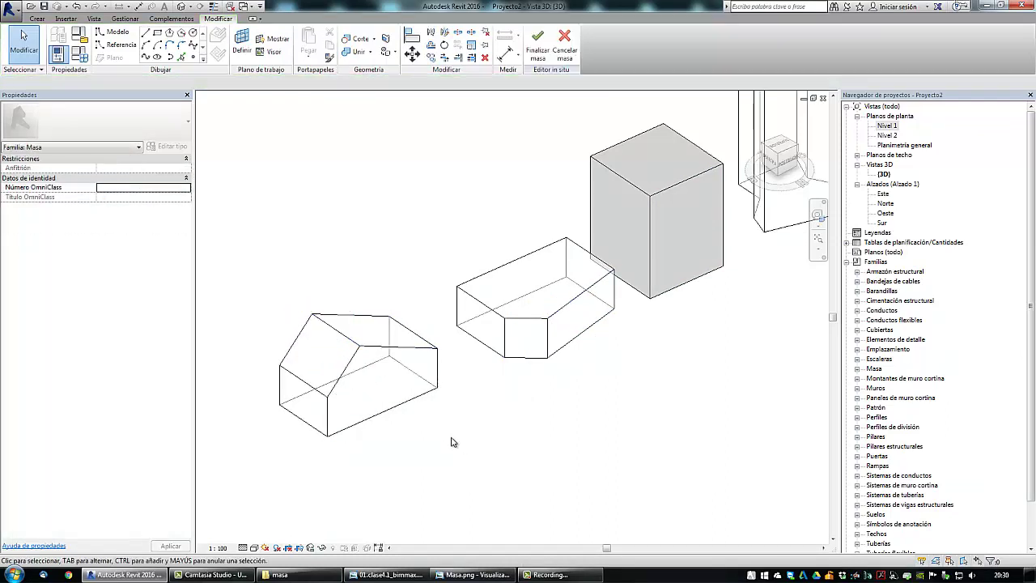
shift+middle_drag(451, 442, 523, 444)
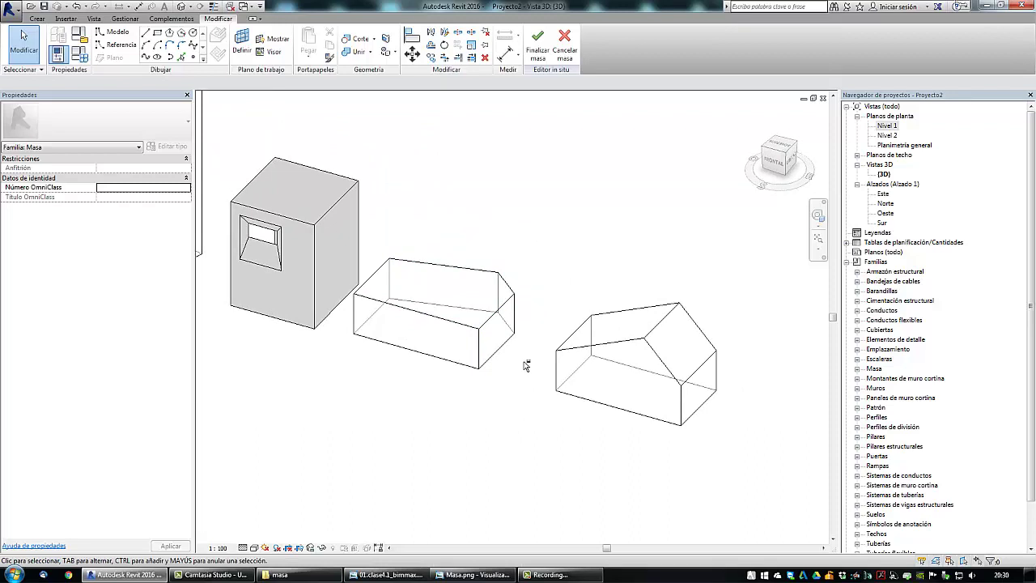
- Try to add a profile to the first low box with the angled back
shift+middle_drag(524, 366, 509, 364)
click(485, 310)
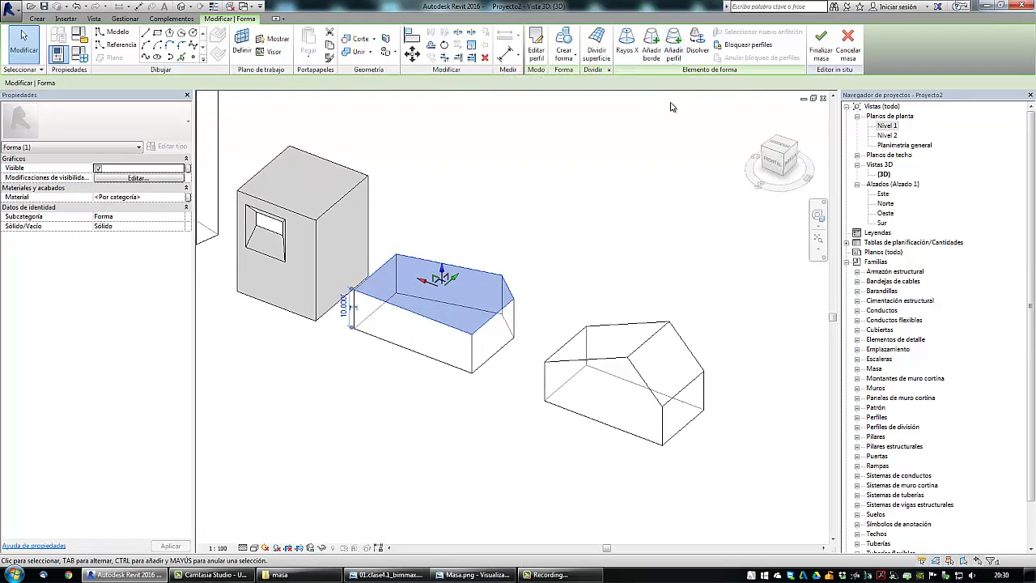
click(675, 57)
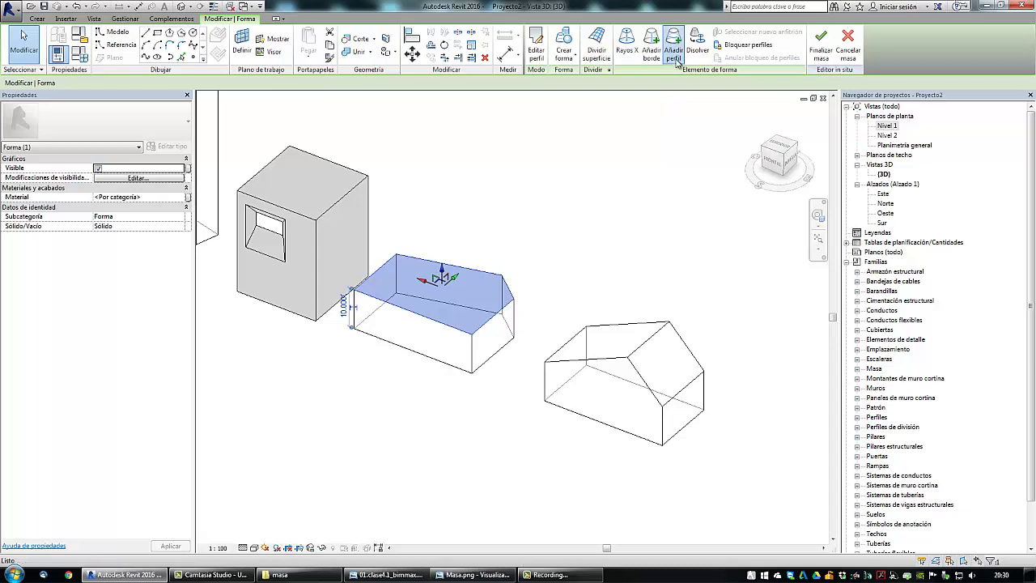
shift+middle_drag(712, 298, 667, 308)
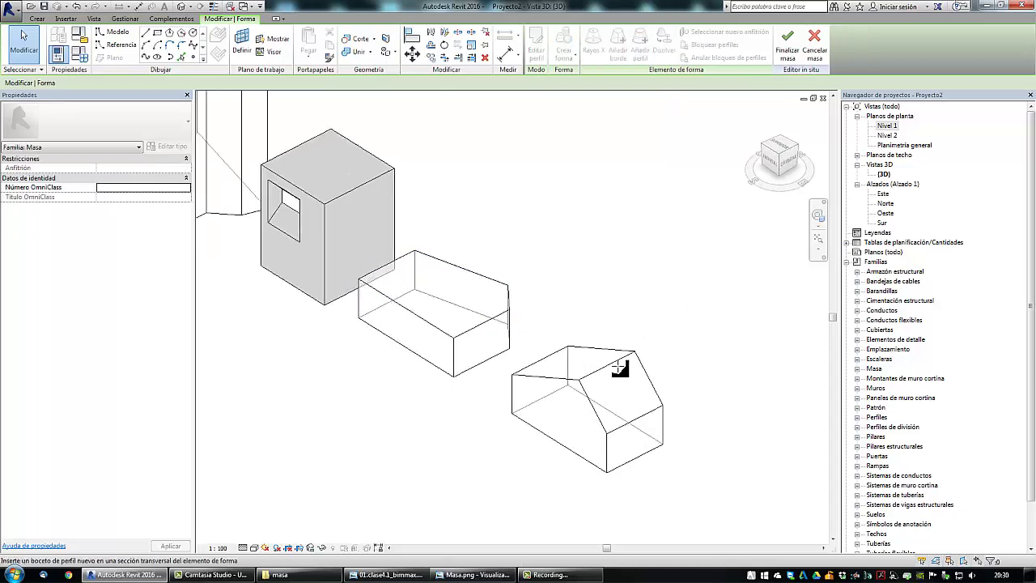
click(478, 351)
click(557, 320)
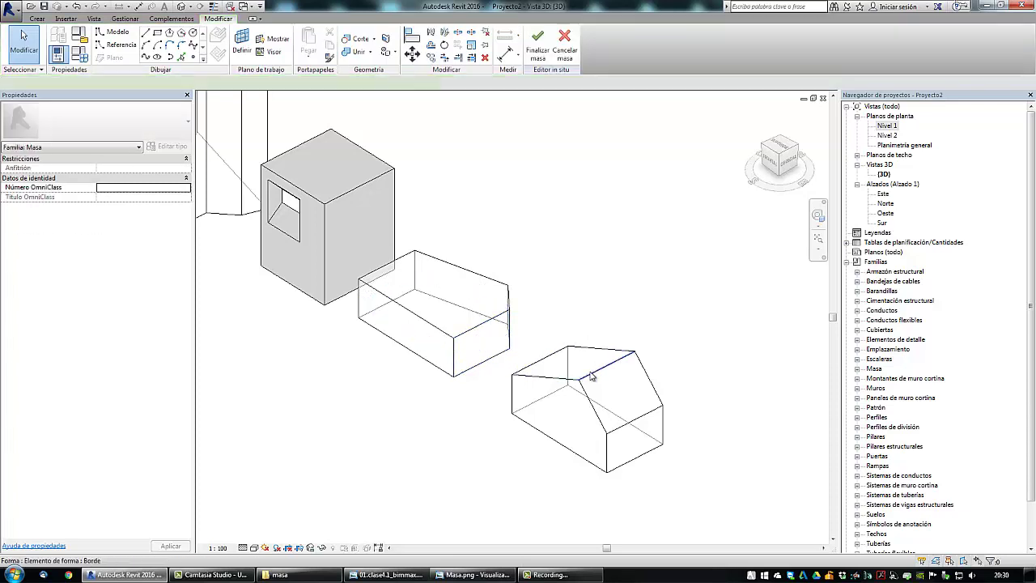
- Add a profile to the peaked box, parallel to and slightly behind its front face
click(592, 375)
click(671, 59)
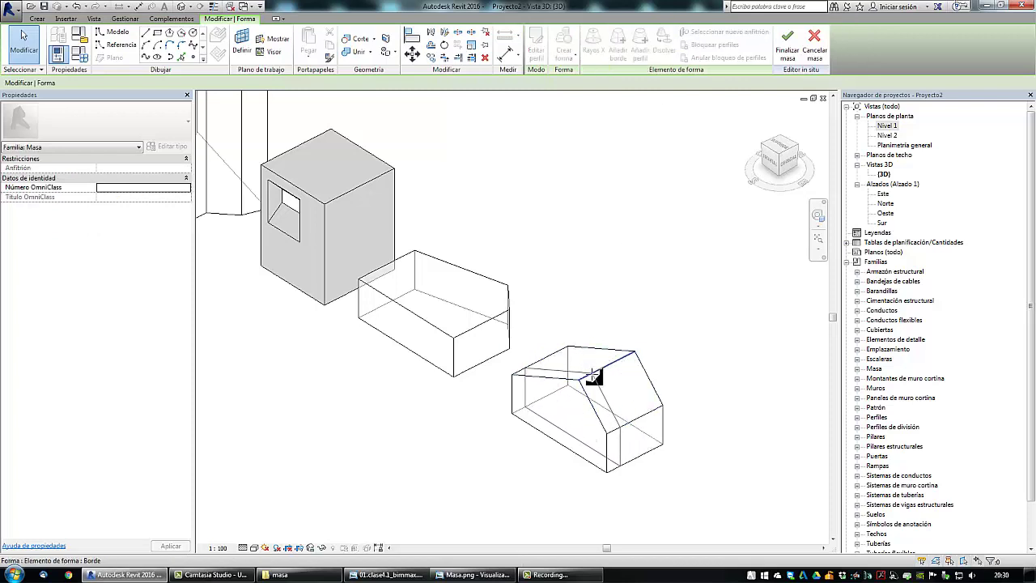
click(594, 374)
- On the Nivel 1 floor plan, sketch a rectangle about 28 by 21 m beyond the last box, and return to the 3D view
scroll(597, 379, down, 2)
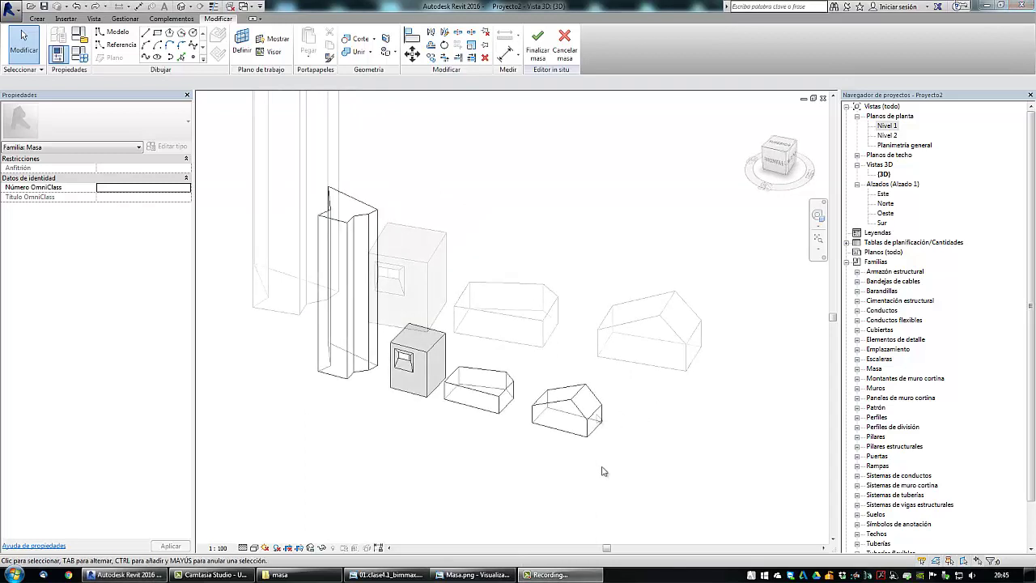
scroll(567, 454, down, 1)
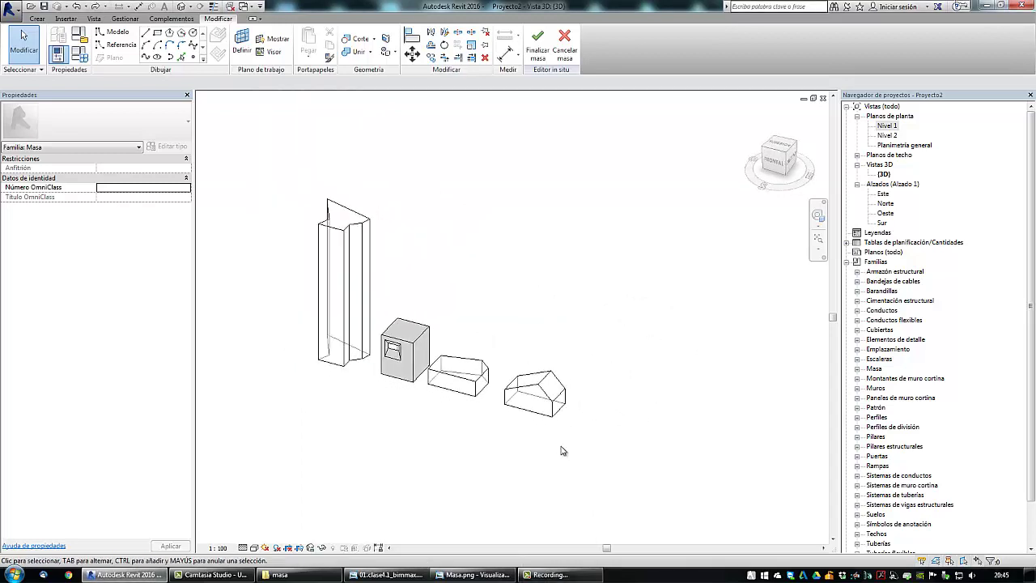
shift+middle_drag(630, 389, 658, 402)
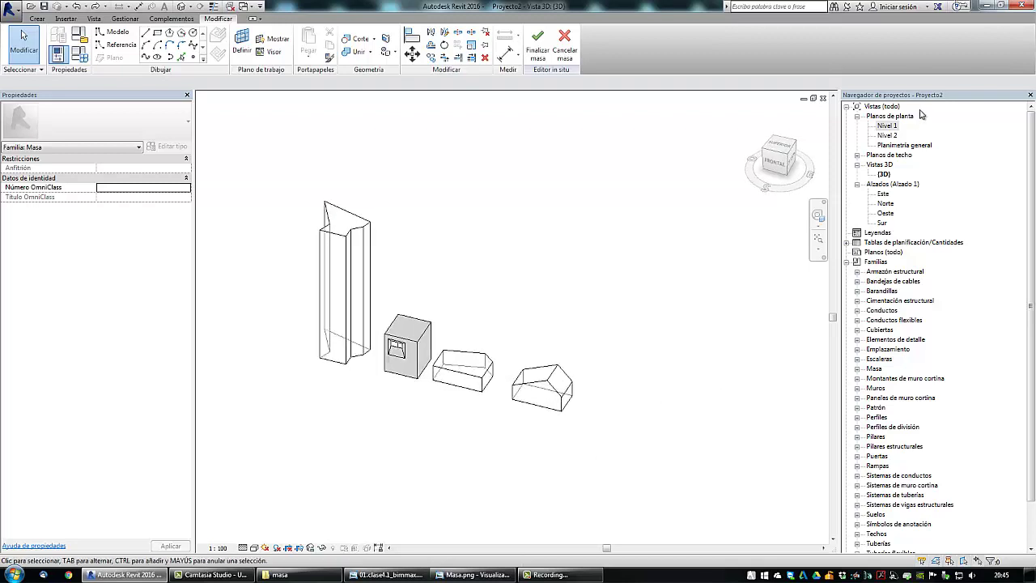
double_click(888, 126)
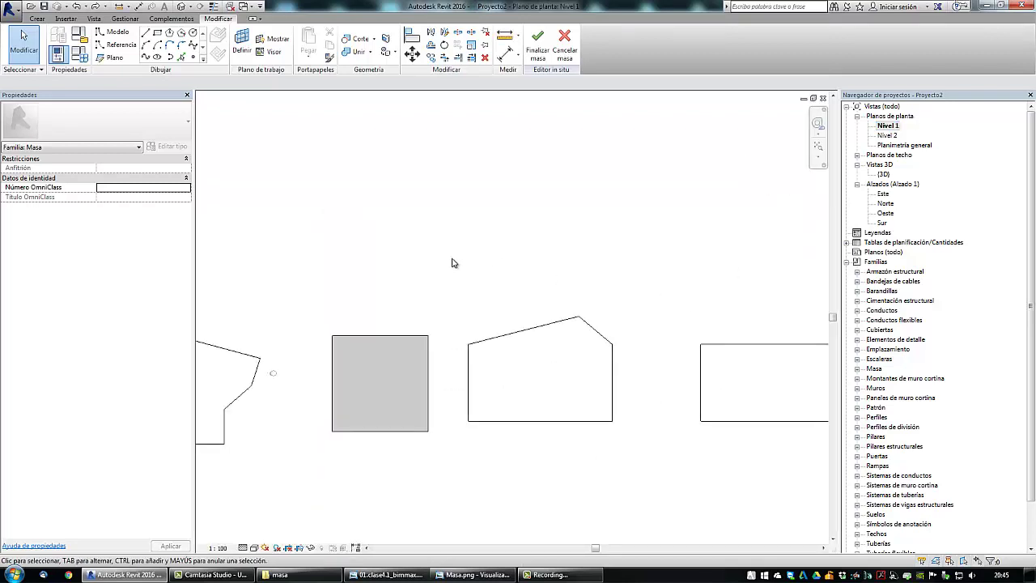
middle_drag(493, 253, 443, 282)
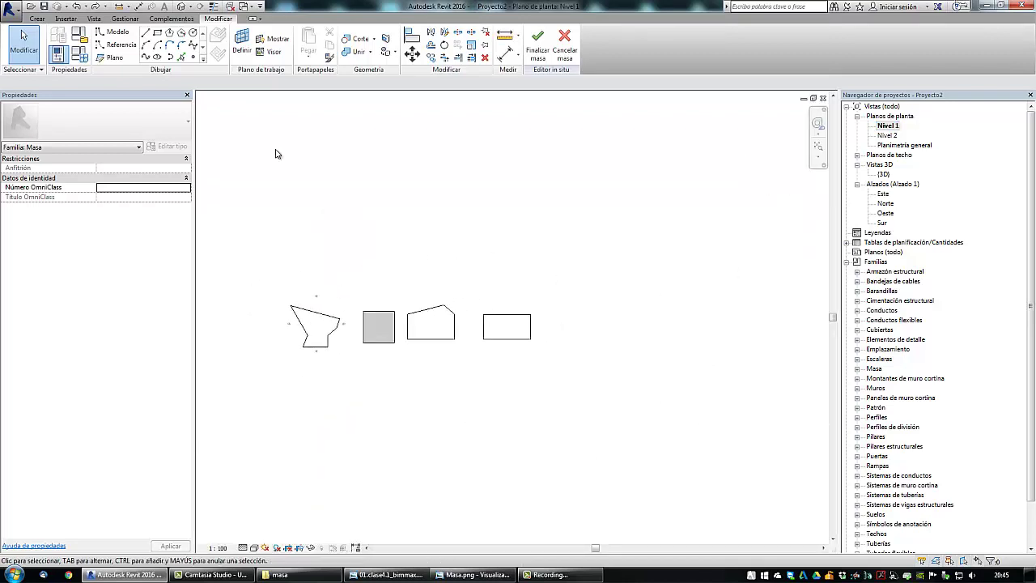
click(158, 34)
click(558, 313)
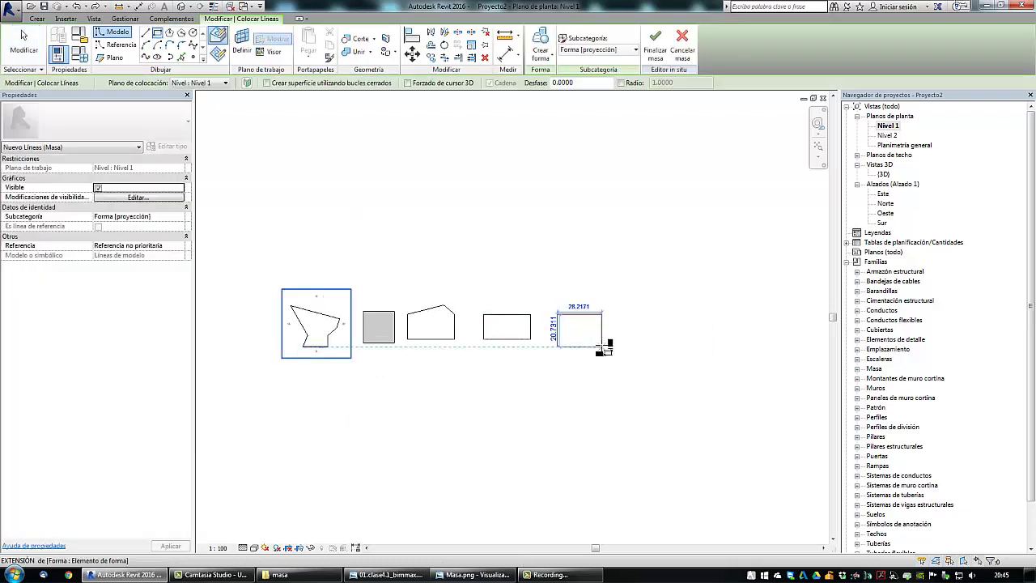
click(603, 350)
key(Escape)
key(Escape)
key(ctrl+Tab)
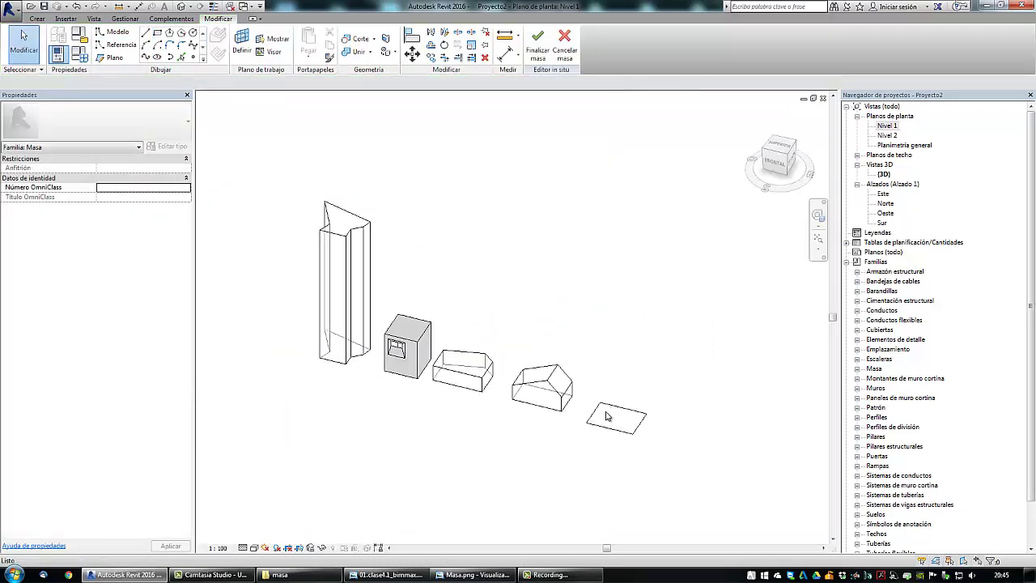
- Create a solid form from the new rectangle and raise its top face to a height of about 19.3 m
click(603, 428)
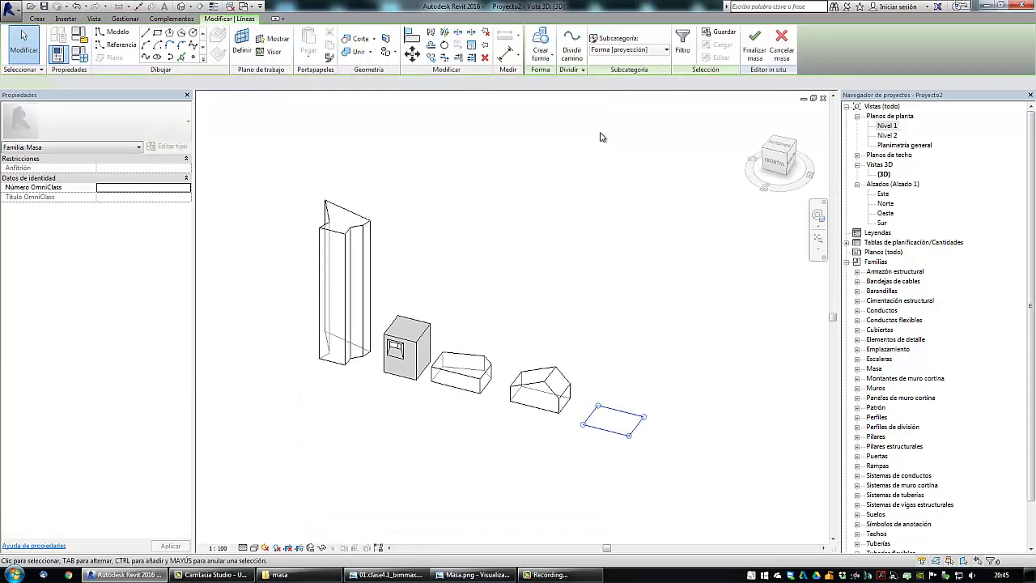
click(541, 56)
click(536, 80)
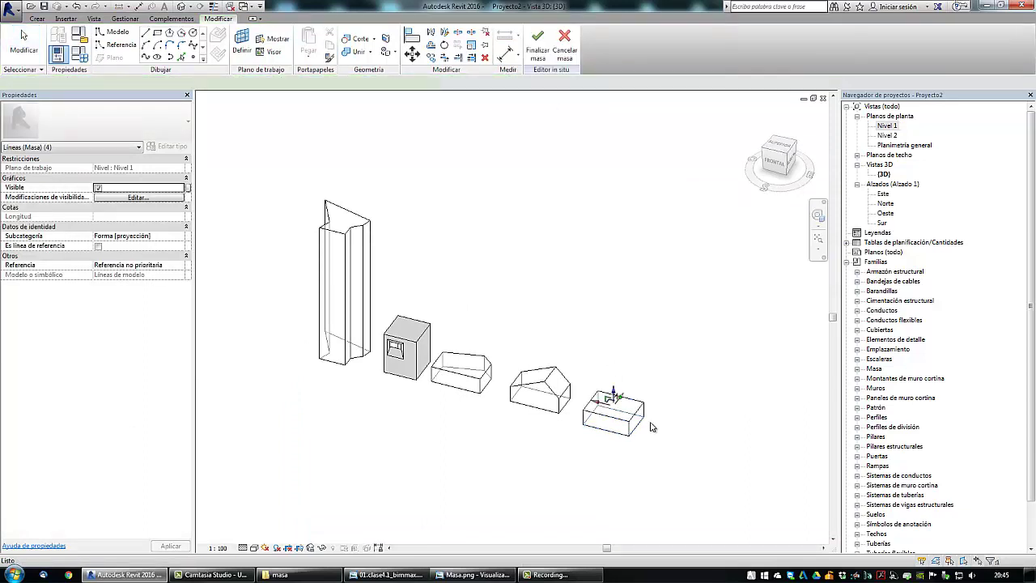
scroll(617, 405, up, 3)
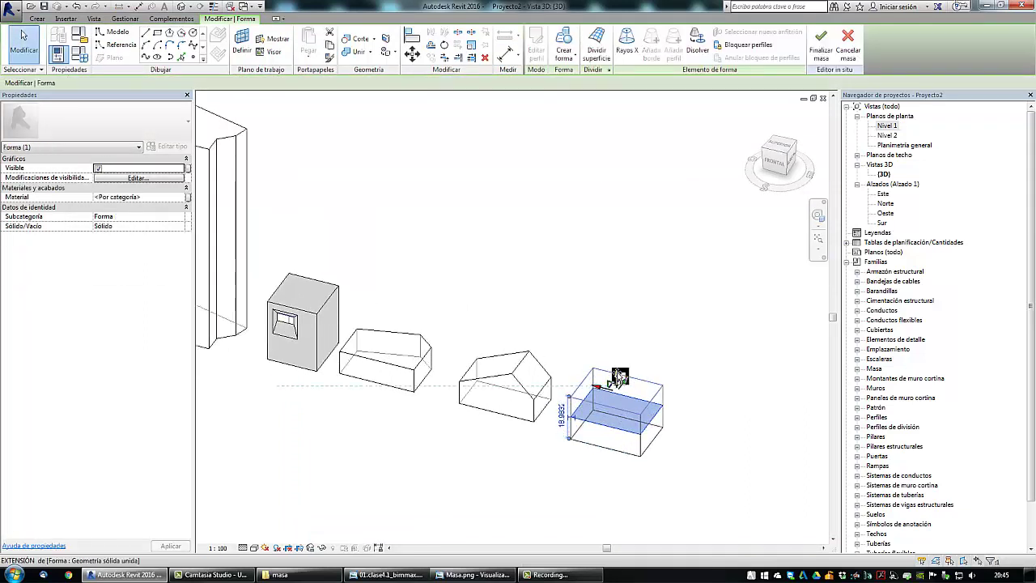
click(664, 351)
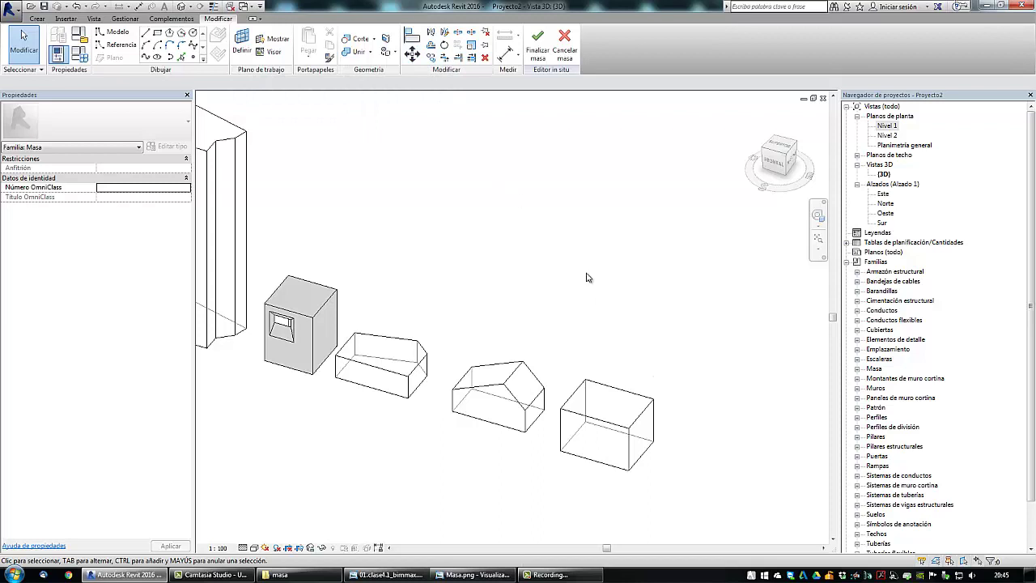
click(611, 405)
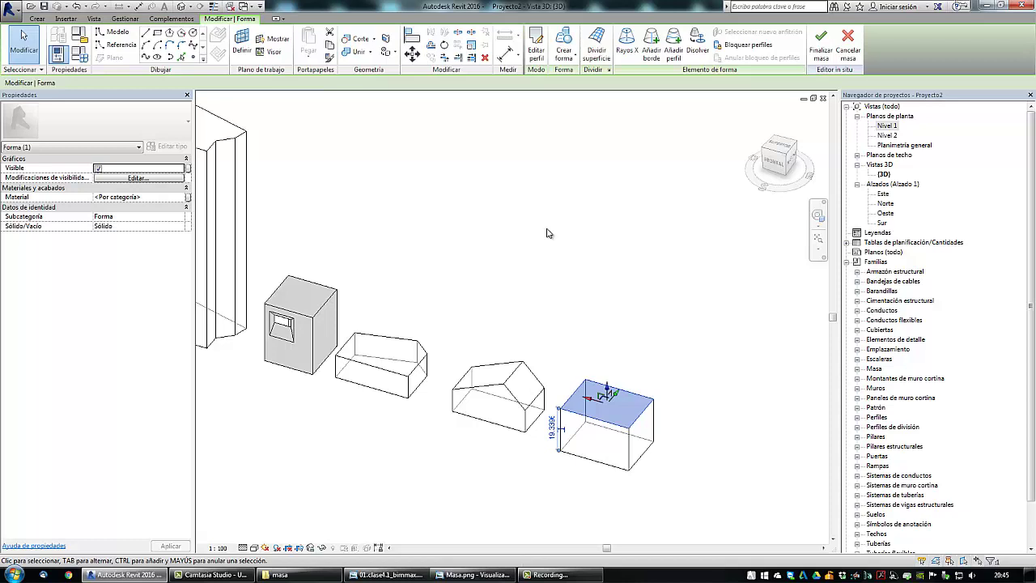
click(670, 352)
scroll(608, 431, up, 3)
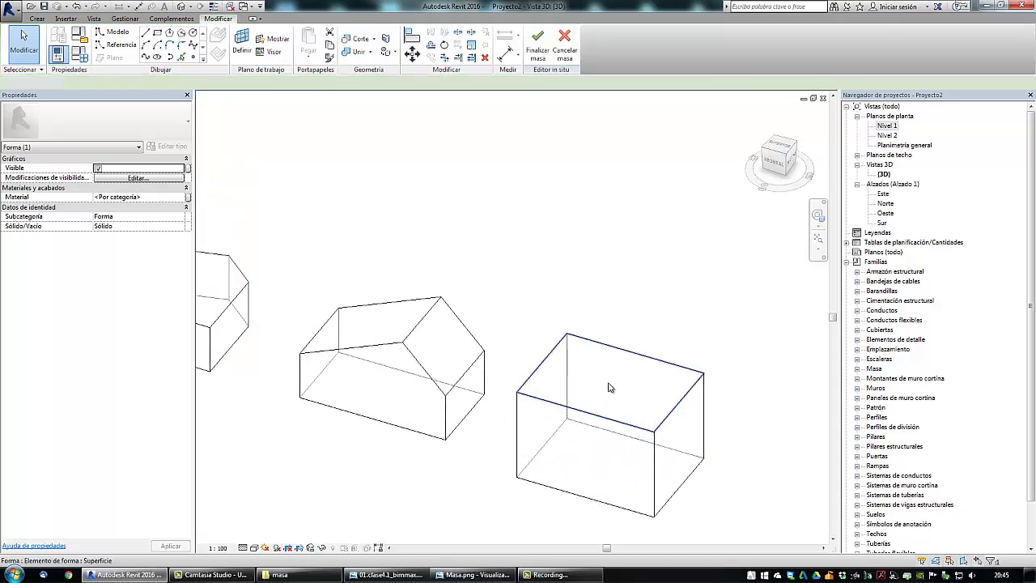
key(Escape)
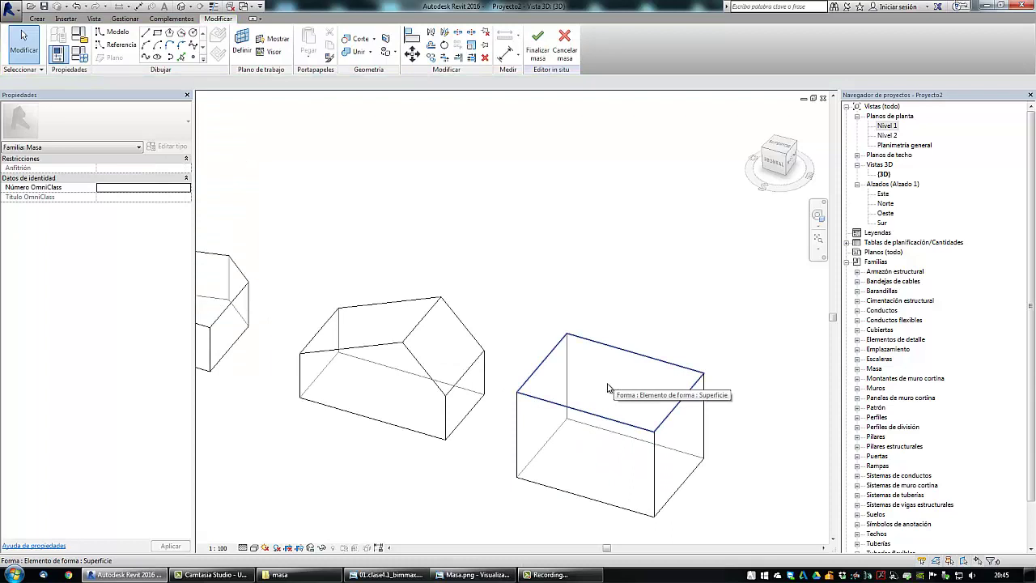
scroll(619, 387, down, 1)
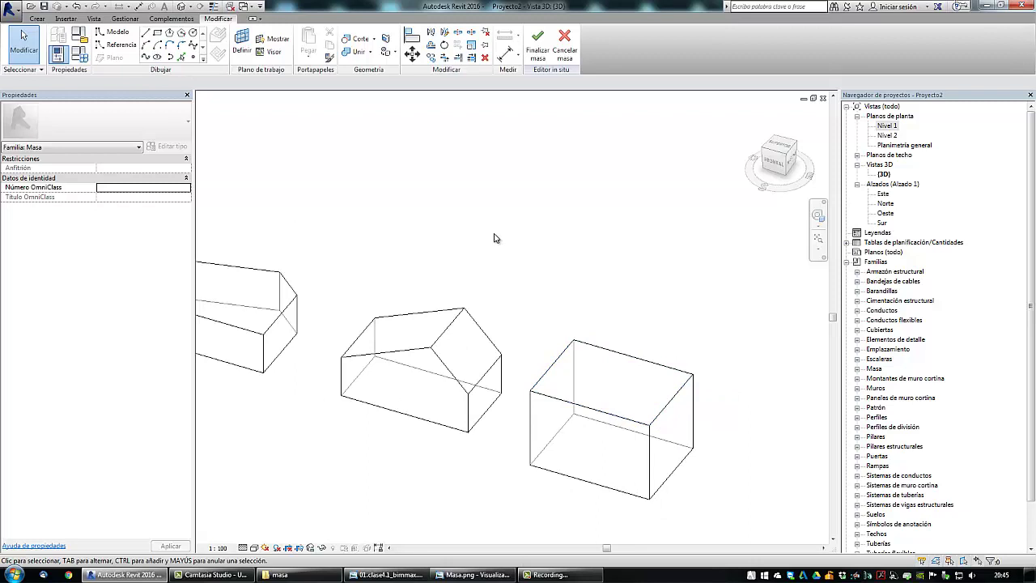
scroll(494, 238, down, 2)
- Turn on X-ray display for the newly created box to expose its vertices, profiles and central path
click(558, 314)
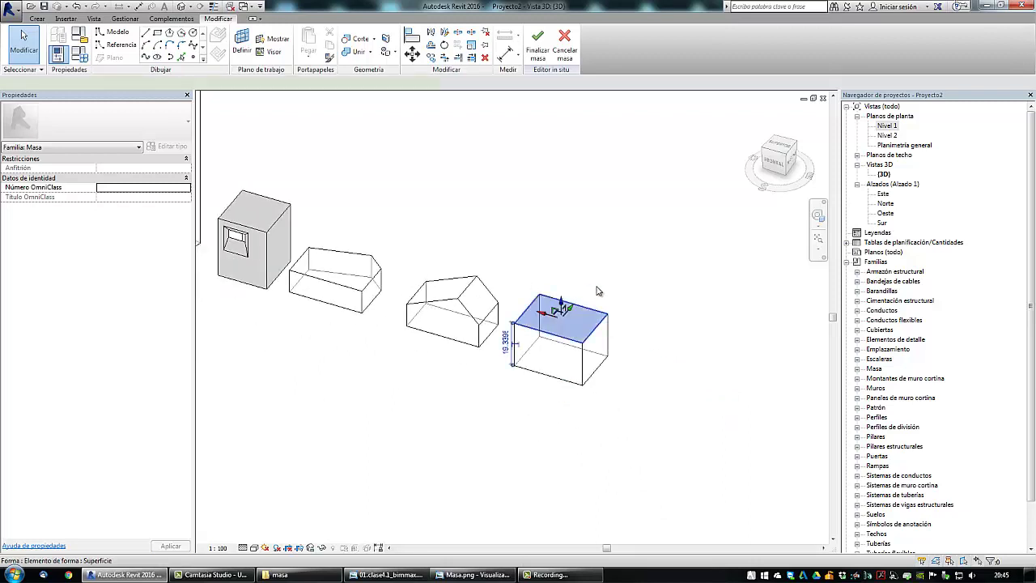
middle_drag(613, 284, 585, 306)
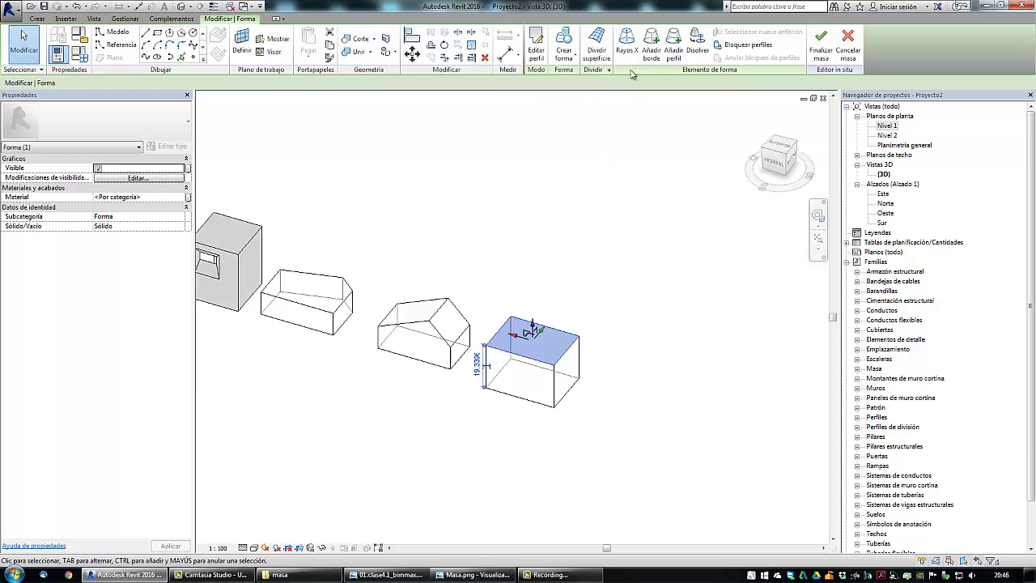
click(626, 45)
click(653, 297)
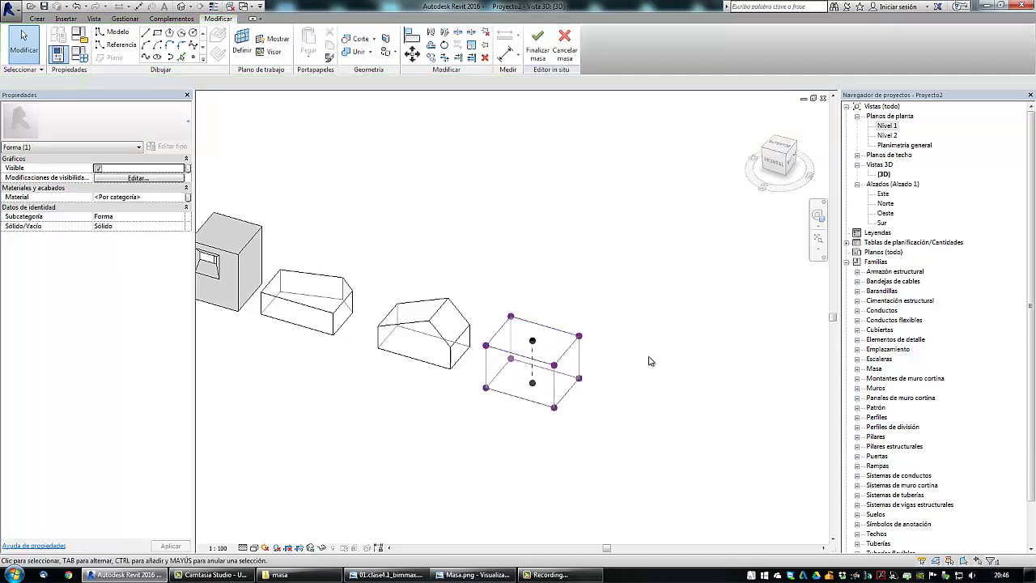
- Scale the box's top profile numerically by a factor of 0.5 about its centre, forming a truncated pyramid
scroll(590, 421, up, 2)
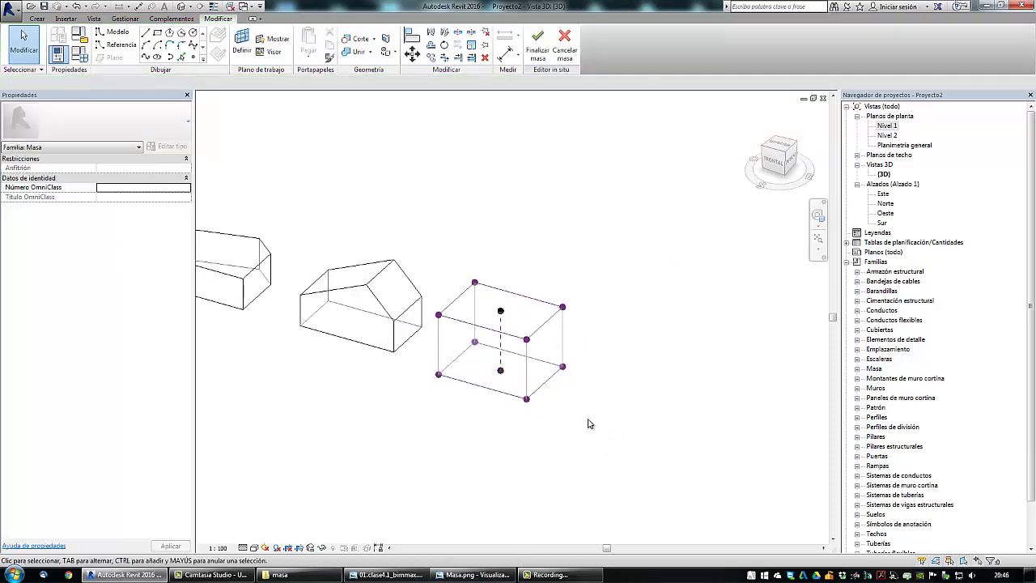
middle_drag(590, 423, 598, 434)
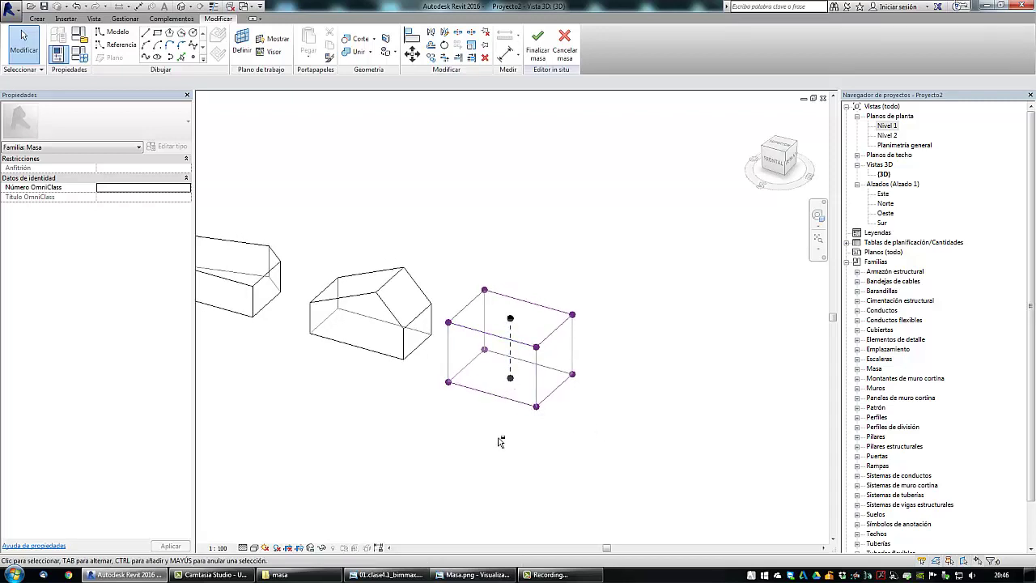
middle_drag(500, 442, 502, 456)
scroll(502, 456, down, 1)
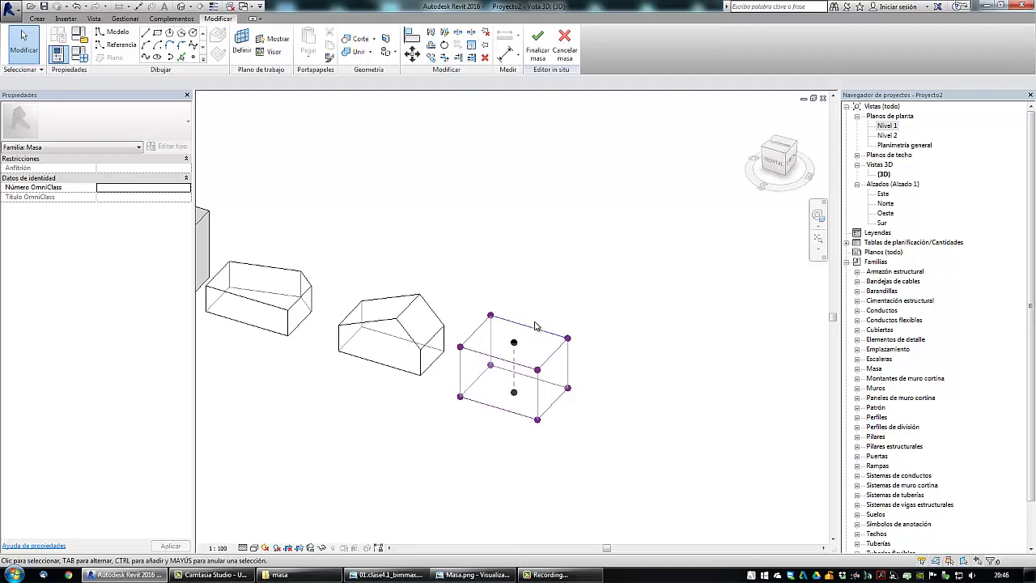
scroll(535, 306, up, 2)
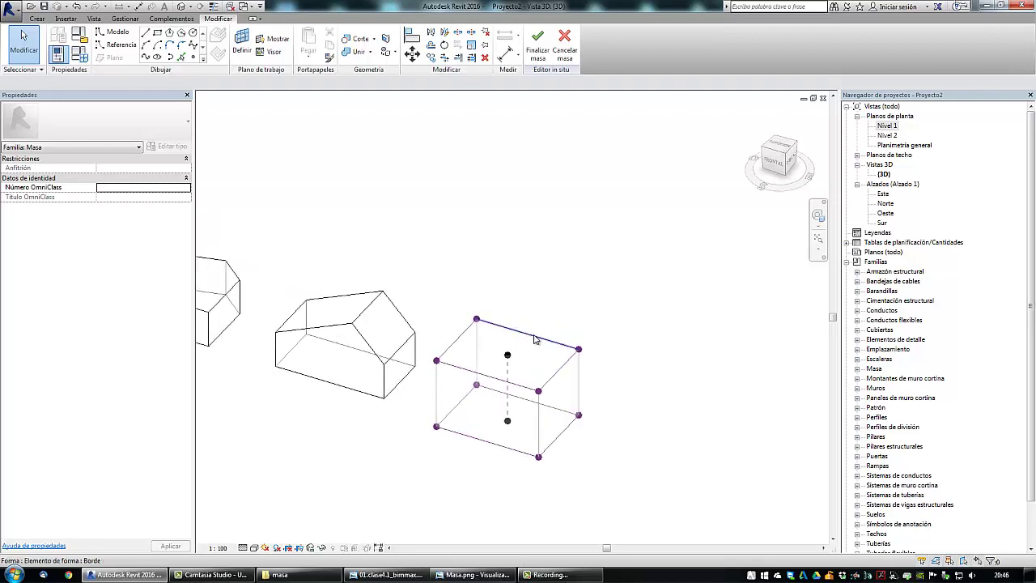
key(Tab)
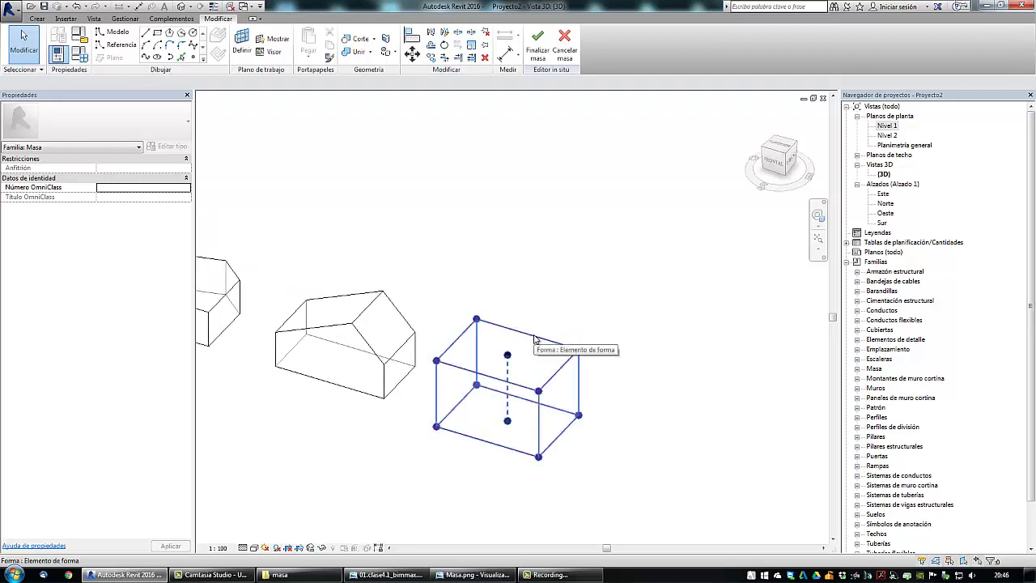
key(Tab)
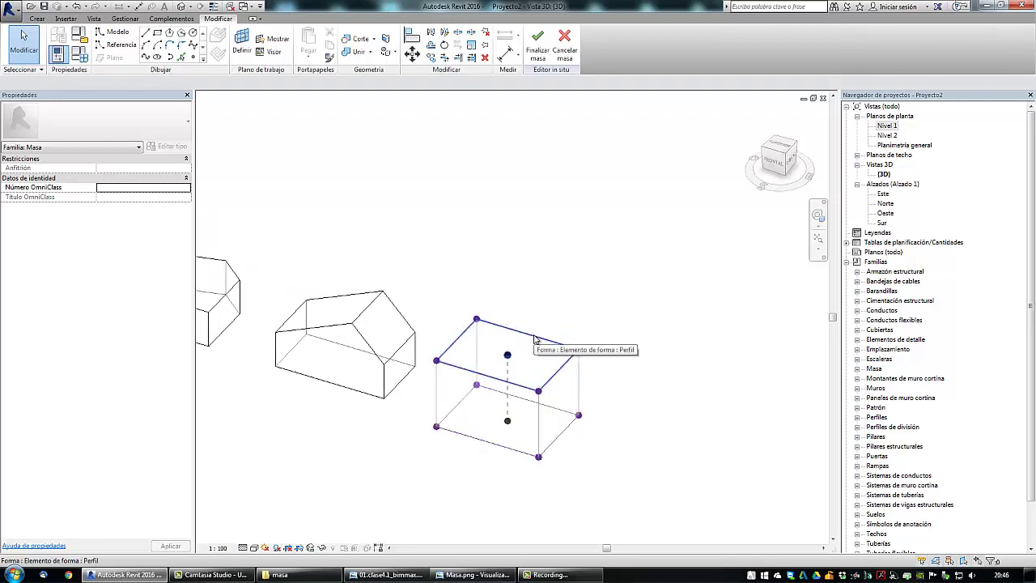
click(534, 338)
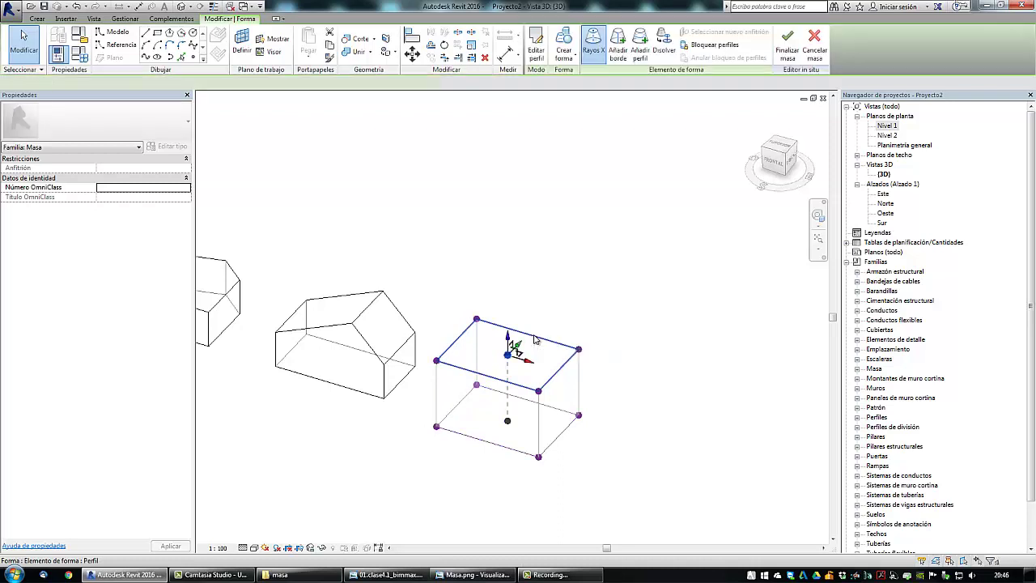
click(471, 45)
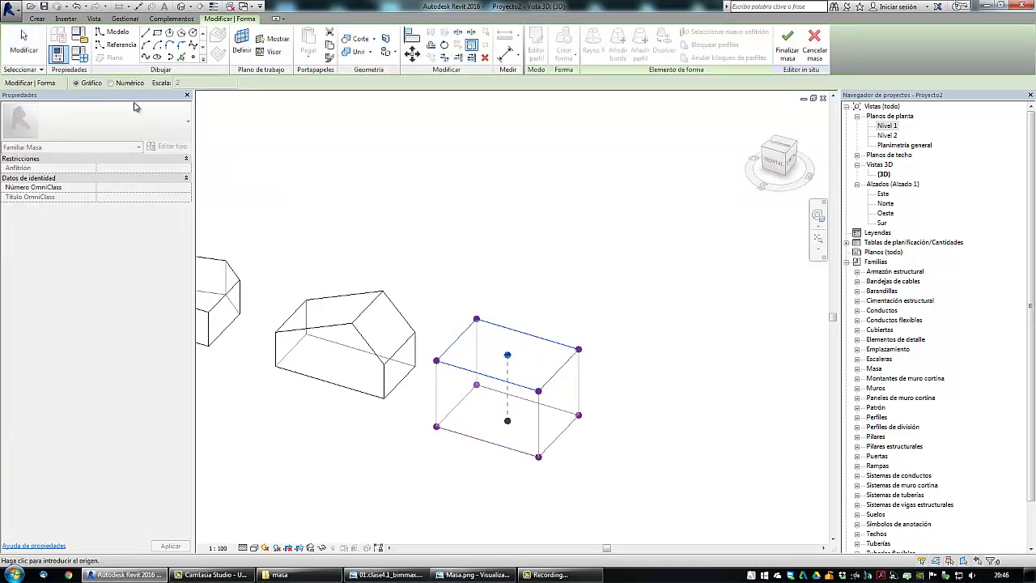
click(112, 84)
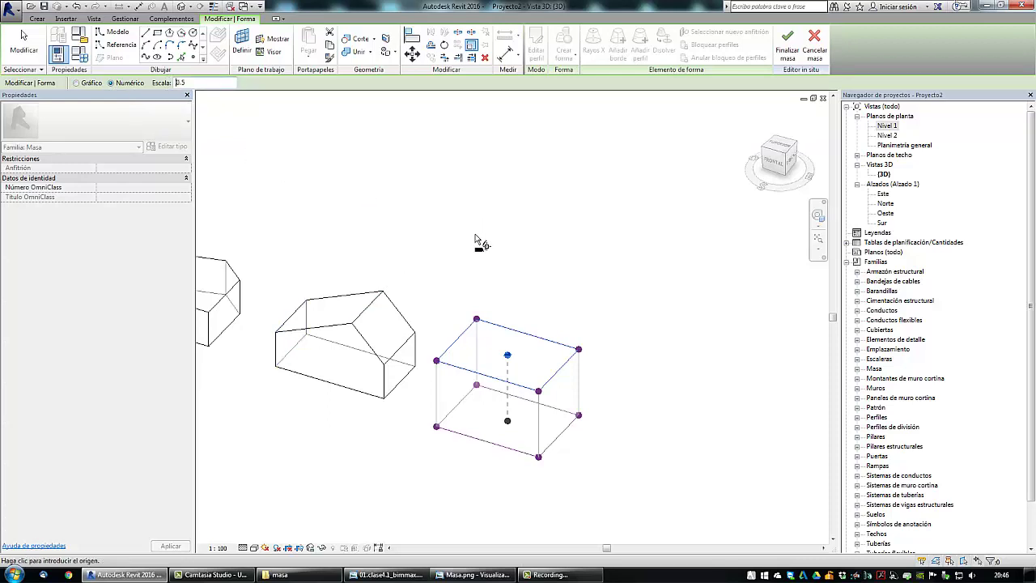
click(508, 357)
key(Escape)
key(Escape)
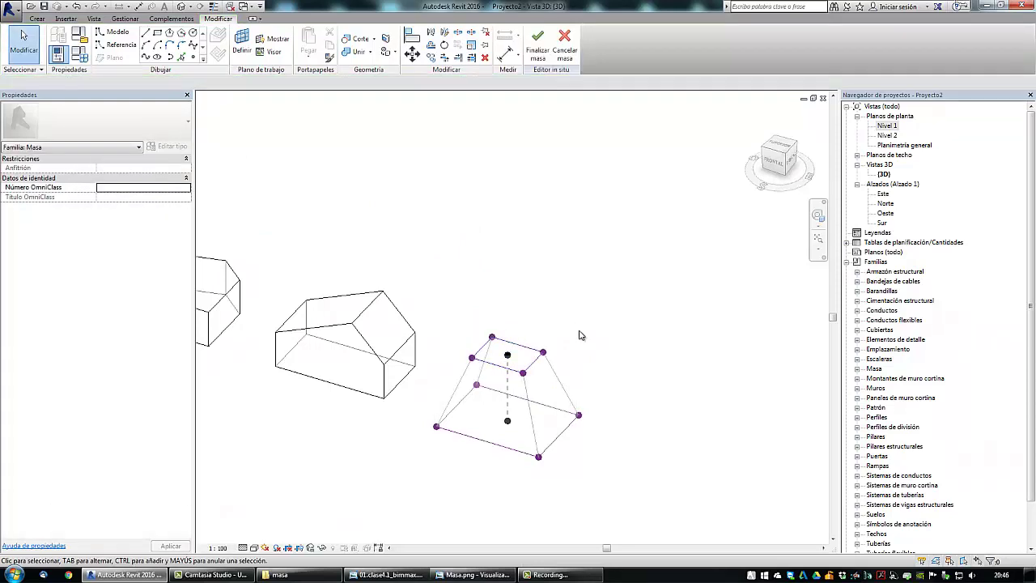
- Add two profiles to the tall tower, one near its base and another about two-thirds of the way up
shift+middle_drag(579, 335, 565, 360)
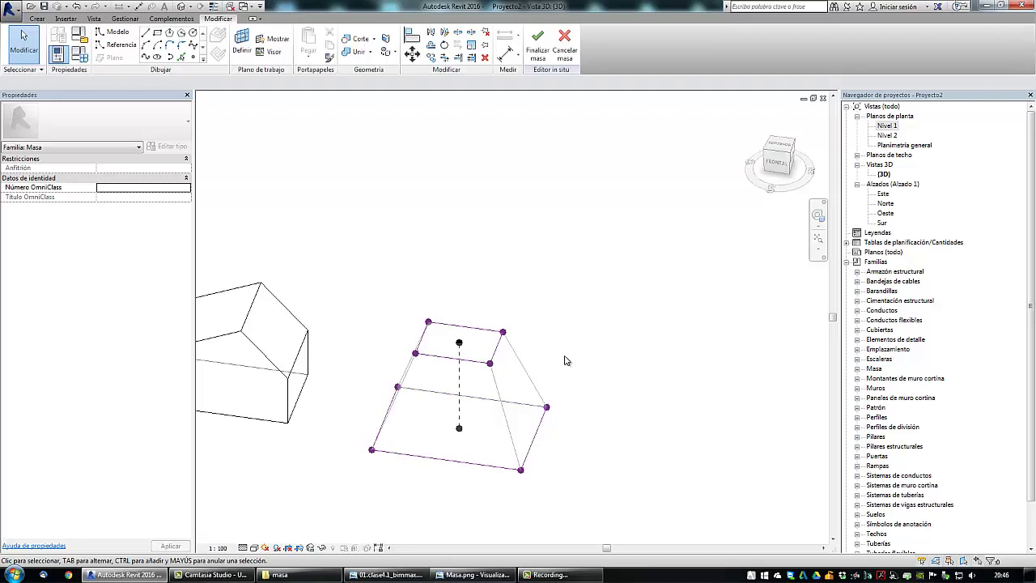
shift+middle_drag(568, 358, 556, 435)
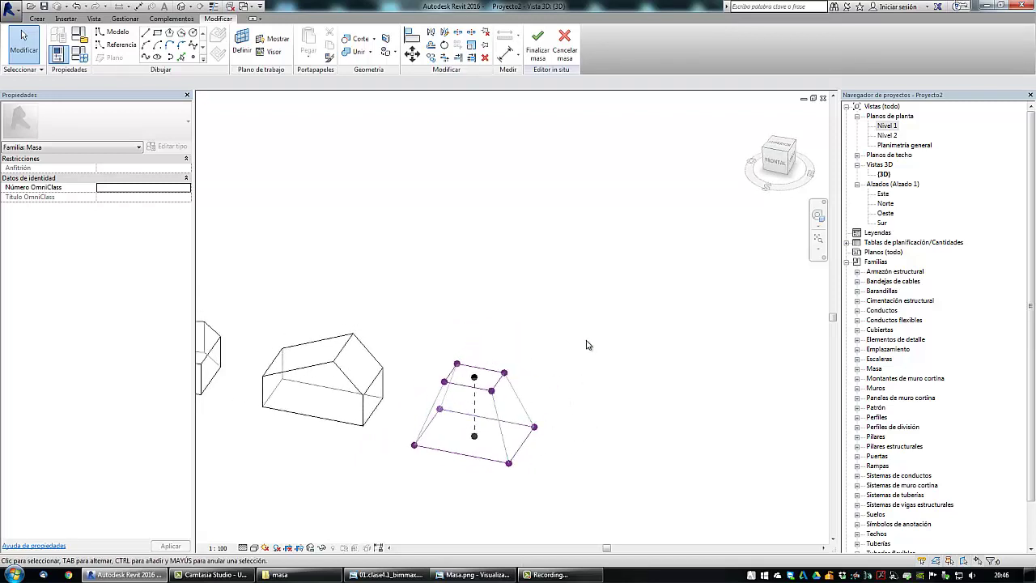
scroll(586, 344, down, 3)
middle_drag(400, 437, 468, 413)
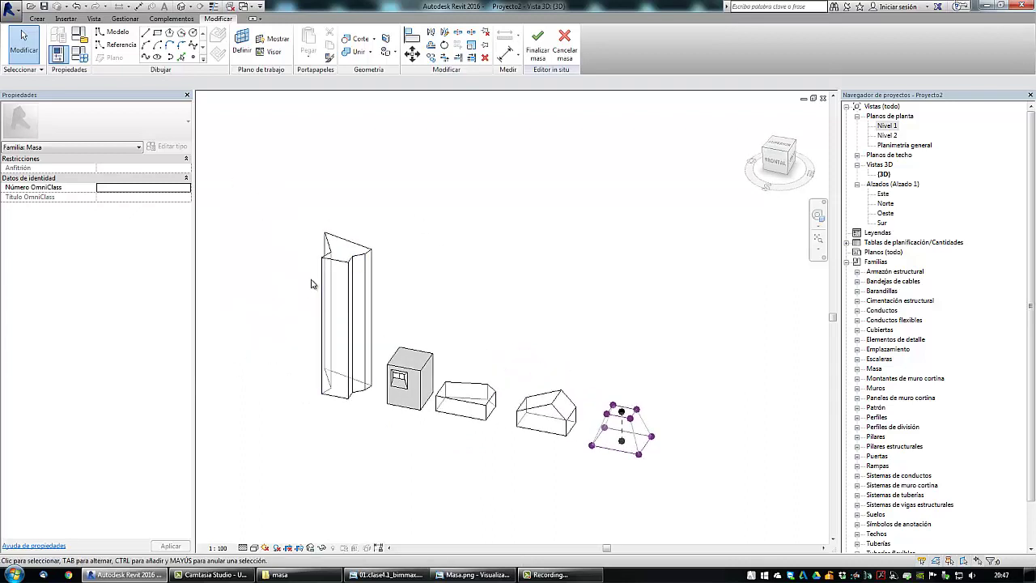
click(324, 310)
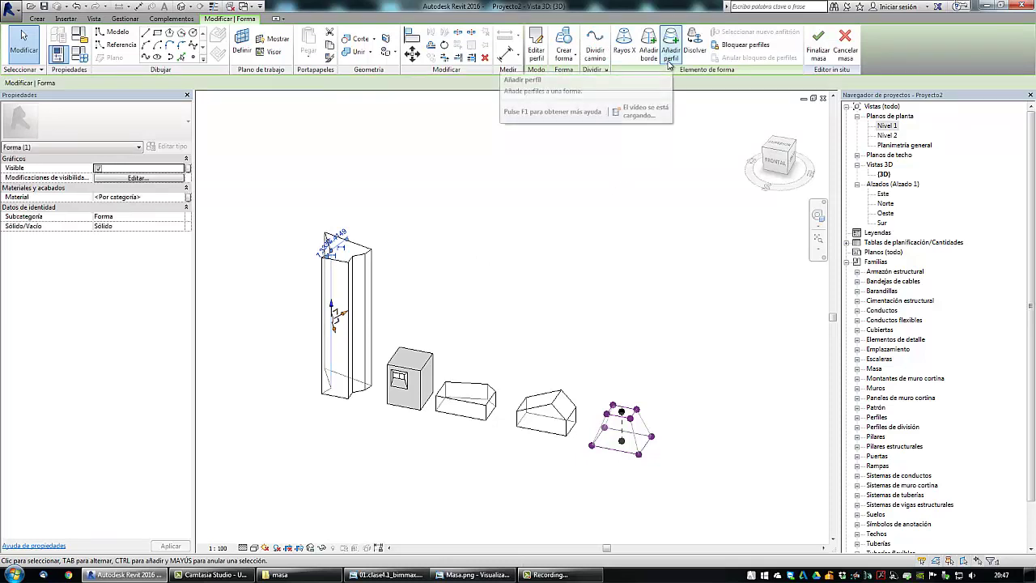
key(Escape)
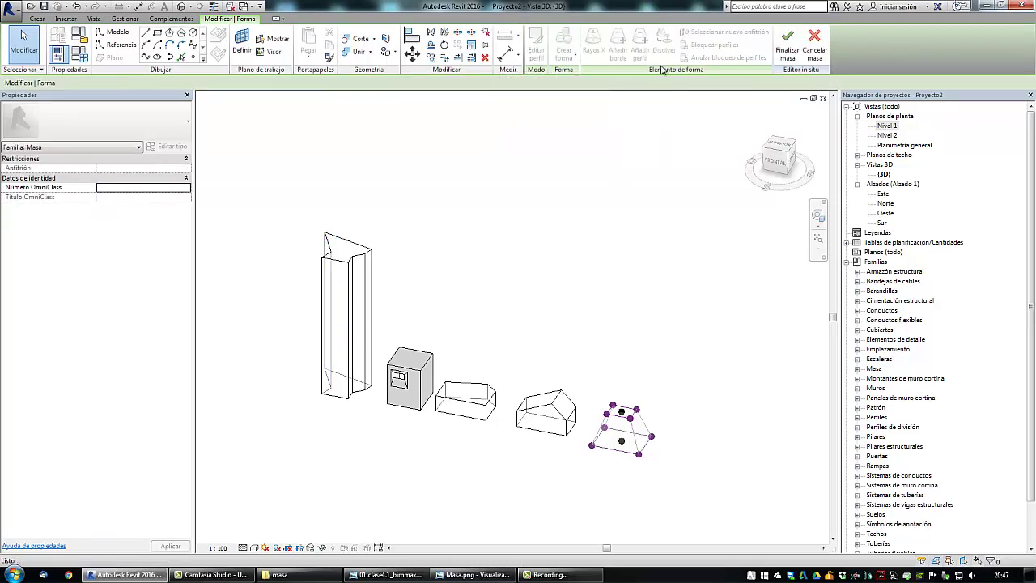
click(359, 375)
click(640, 57)
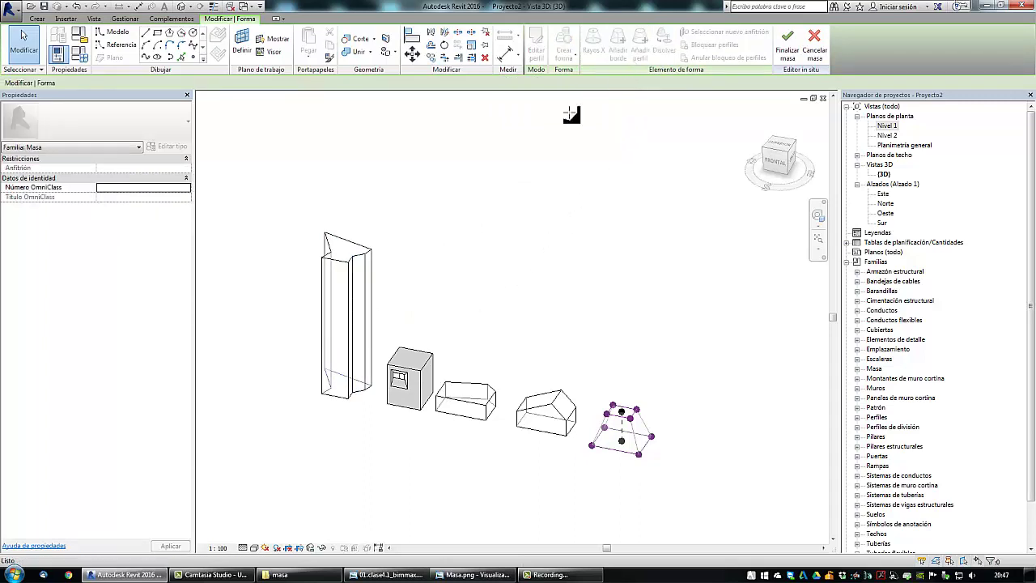
click(351, 310)
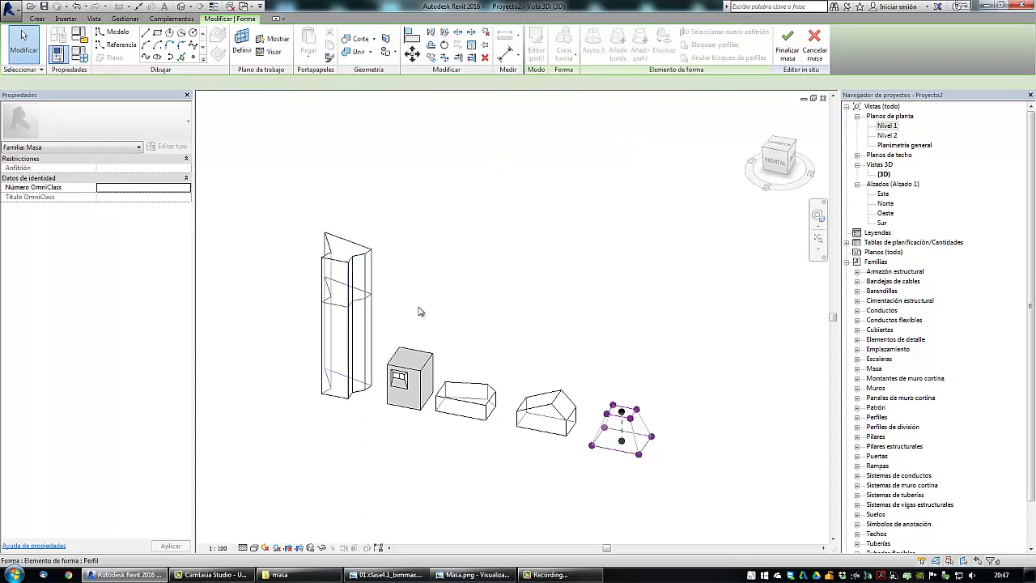
click(464, 326)
- Turn on X-ray display for the tall tower and view its profiles and vertices from the front
shift+middle_drag(460, 331, 398, 303)
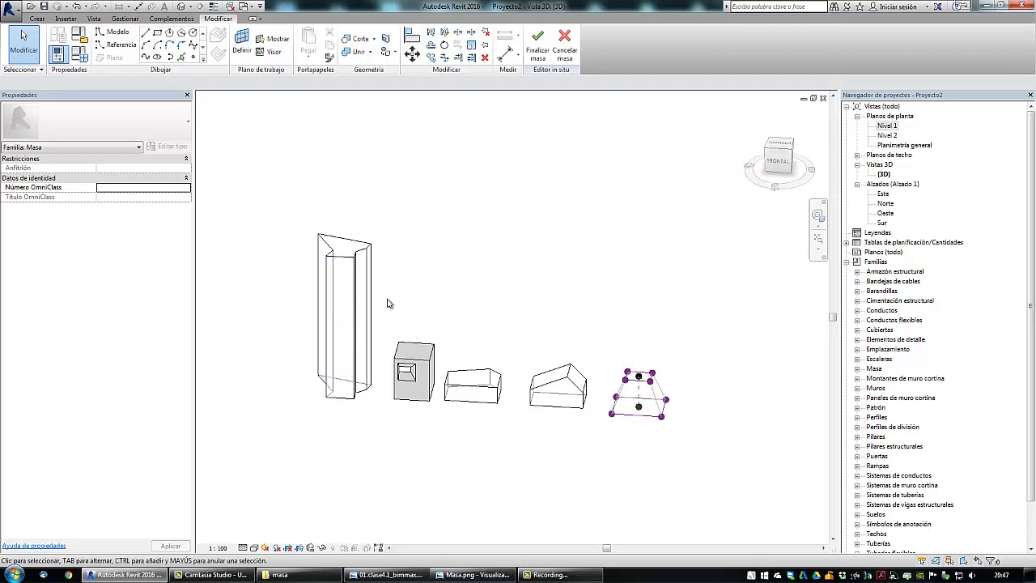
middle_drag(387, 303, 393, 315)
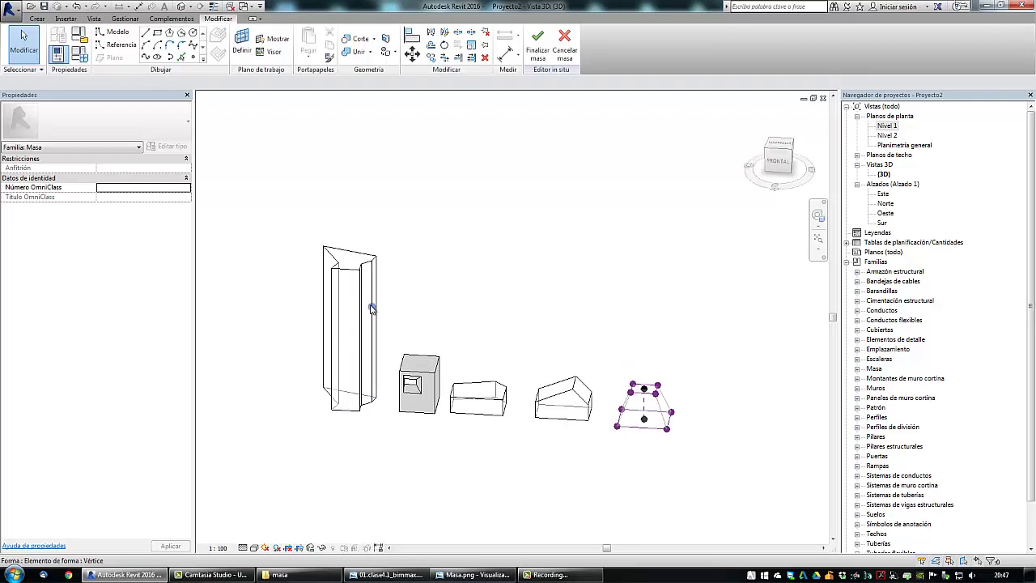
double_click(373, 309)
click(373, 308)
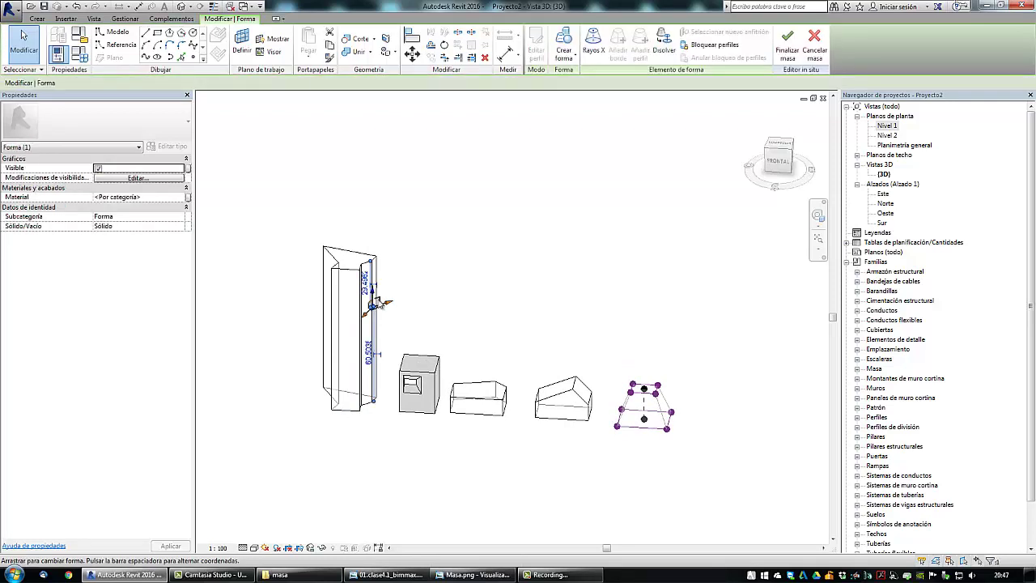
click(594, 42)
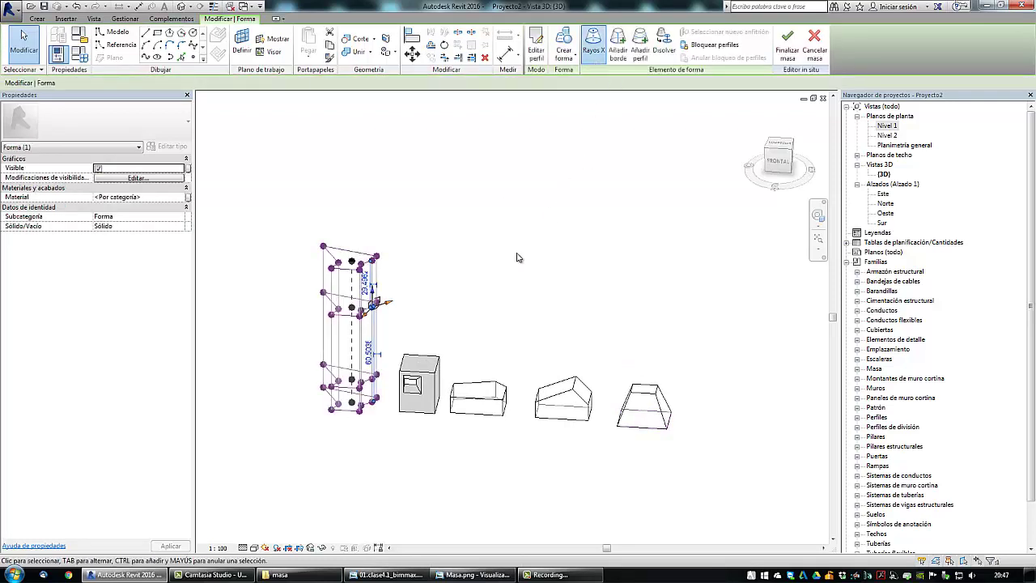
click(308, 443)
shift+middle_drag(311, 454, 310, 418)
scroll(295, 393, up, 2)
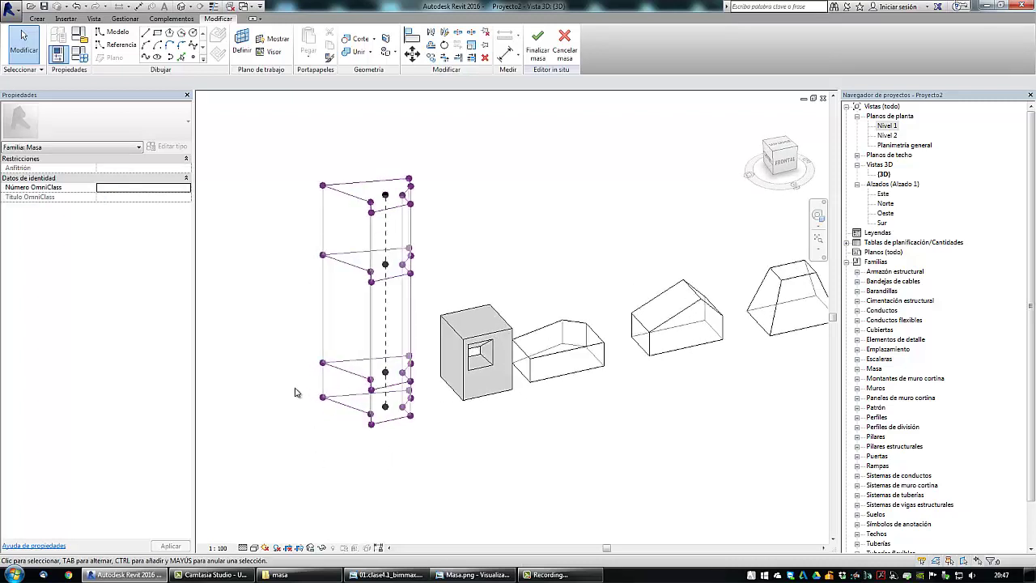
scroll(296, 392, down, 1)
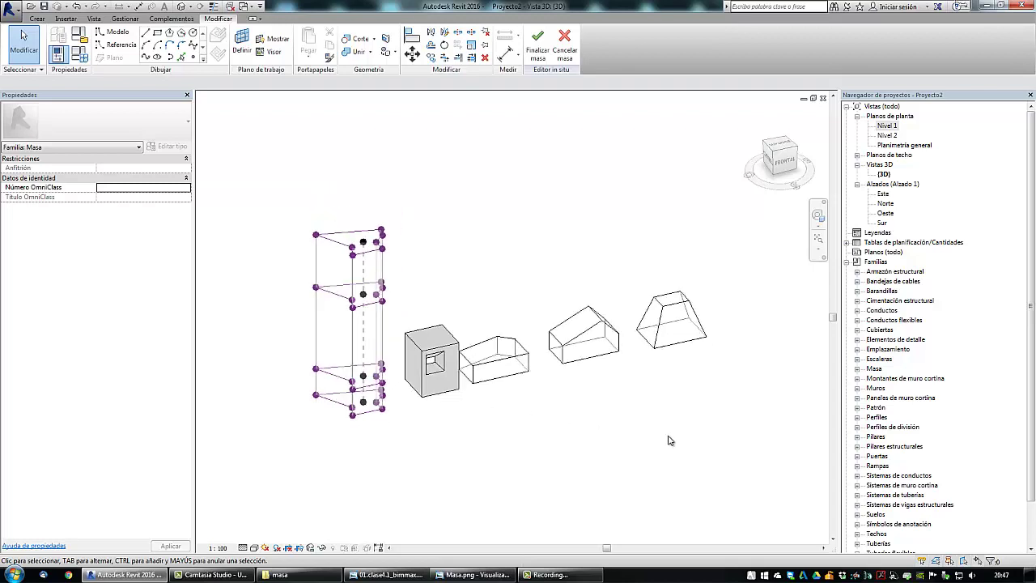
shift+middle_drag(669, 440, 656, 443)
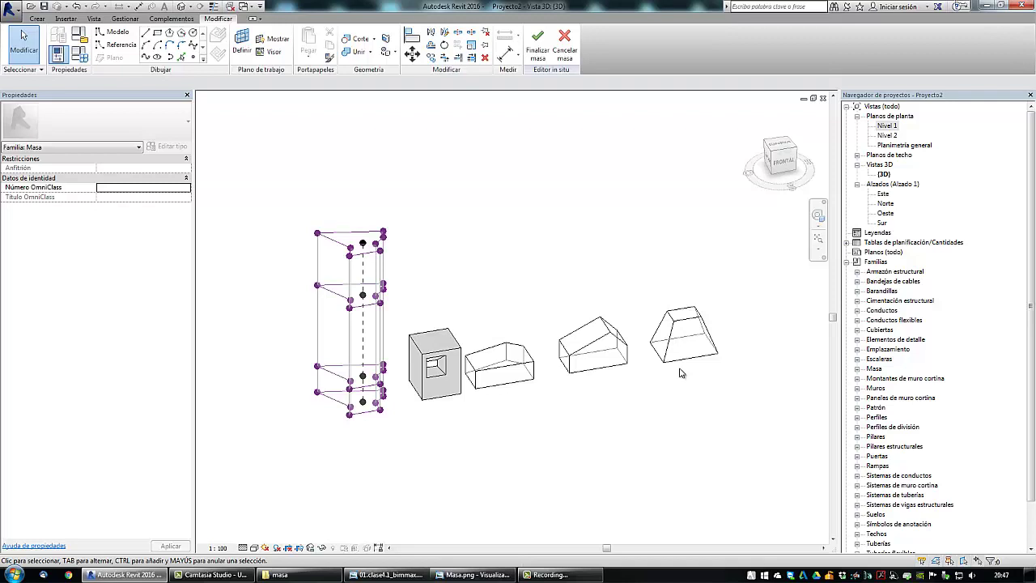
scroll(689, 360, up, 1)
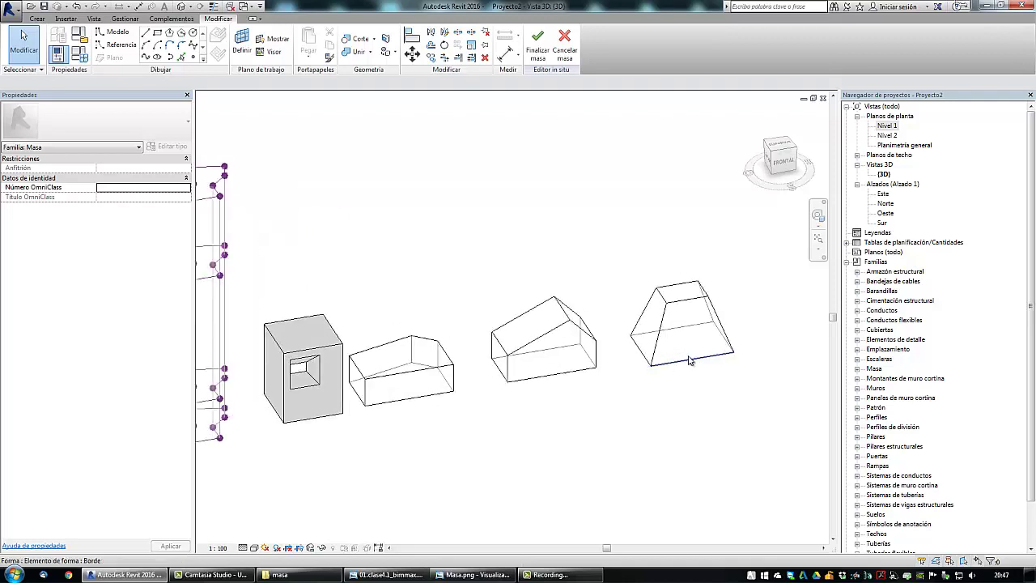
scroll(689, 360, up, 1)
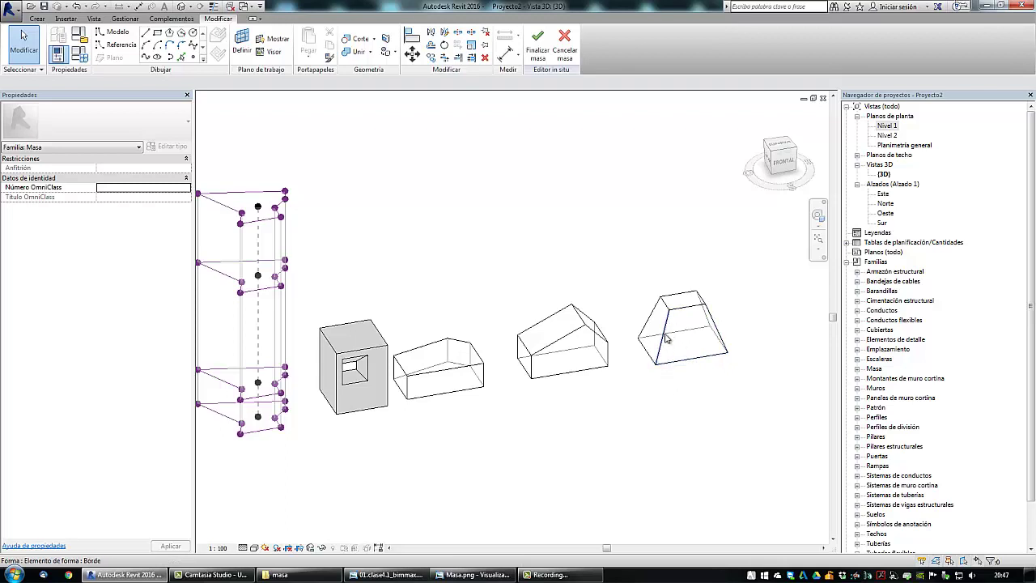
scroll(585, 363, down, 1)
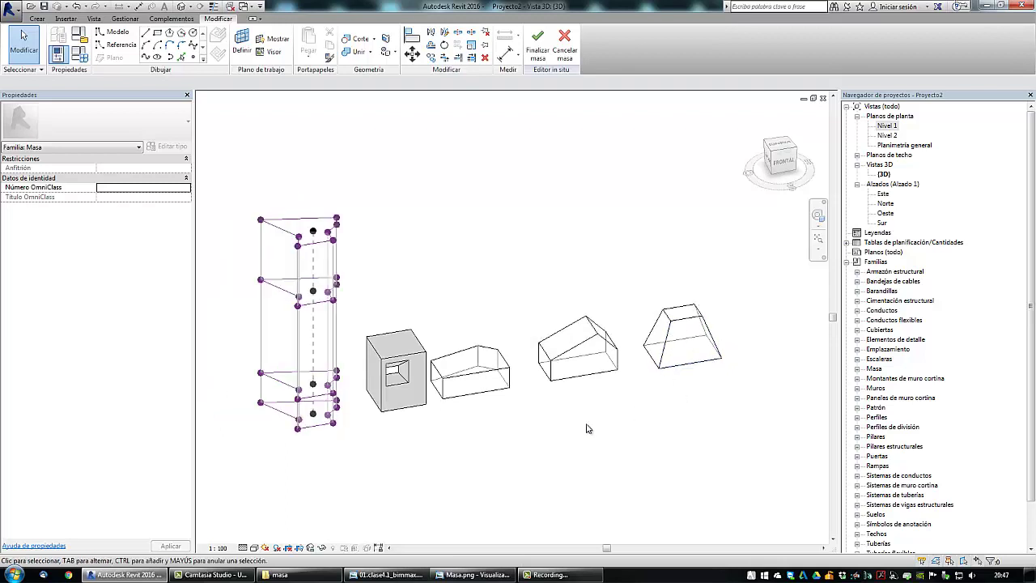
middle_drag(546, 453, 577, 460)
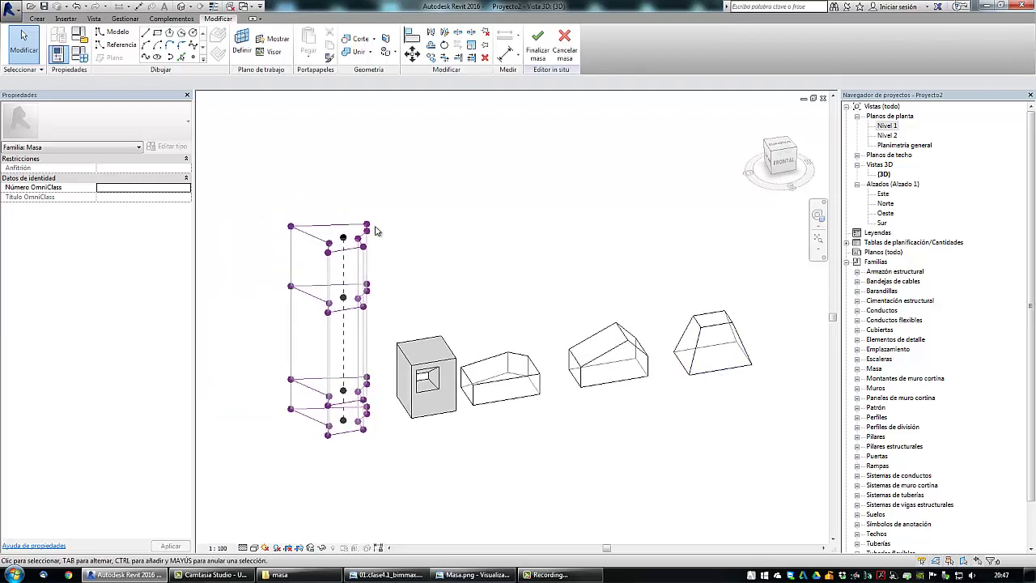
- Scale the tall tower's lower intermediate profile numerically by a factor of 0.75 about its centre
shift+middle_drag(394, 310, 496, 299)
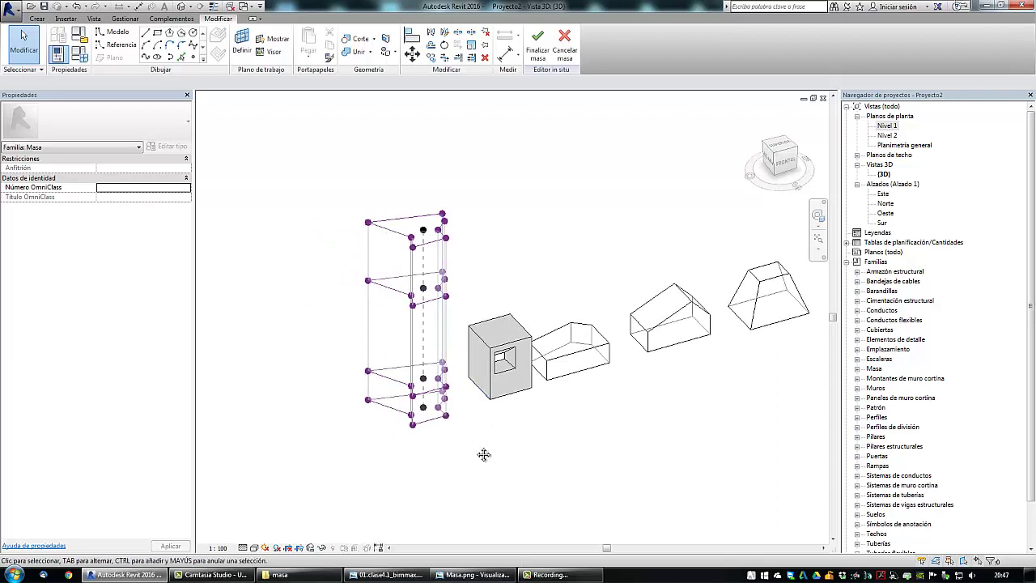
shift+middle_drag(484, 454, 483, 458)
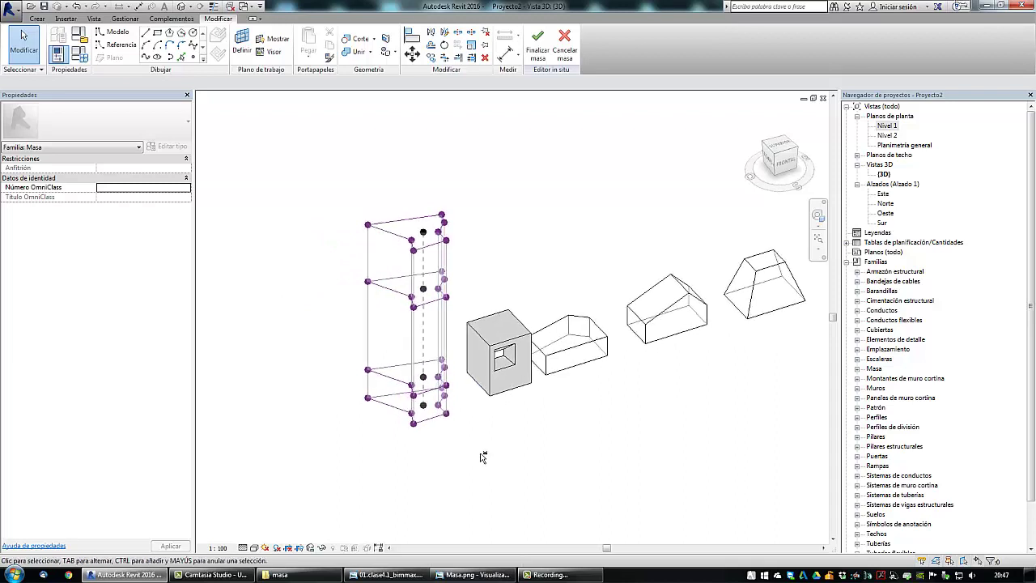
click(392, 384)
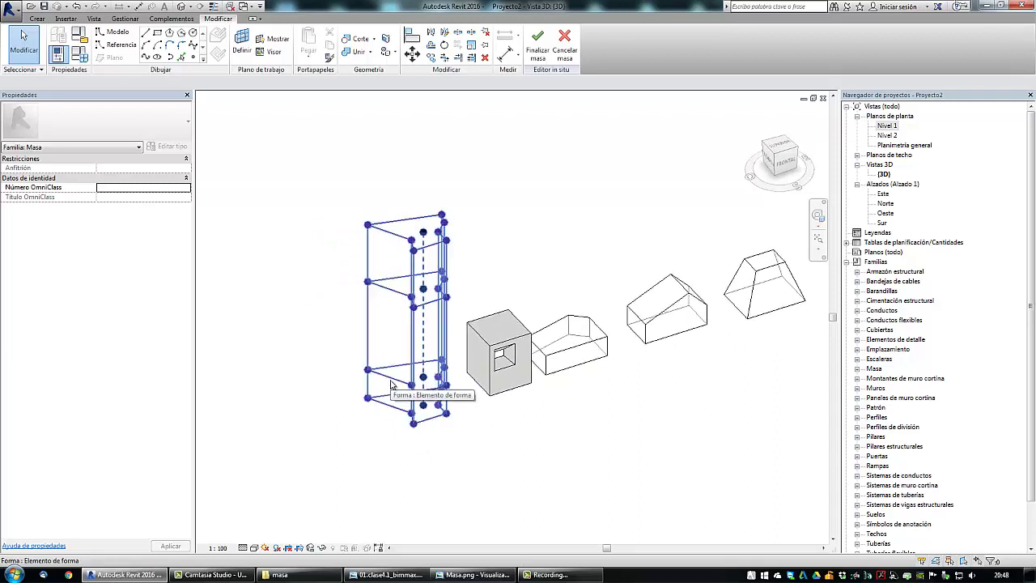
key(Tab)
click(391, 384)
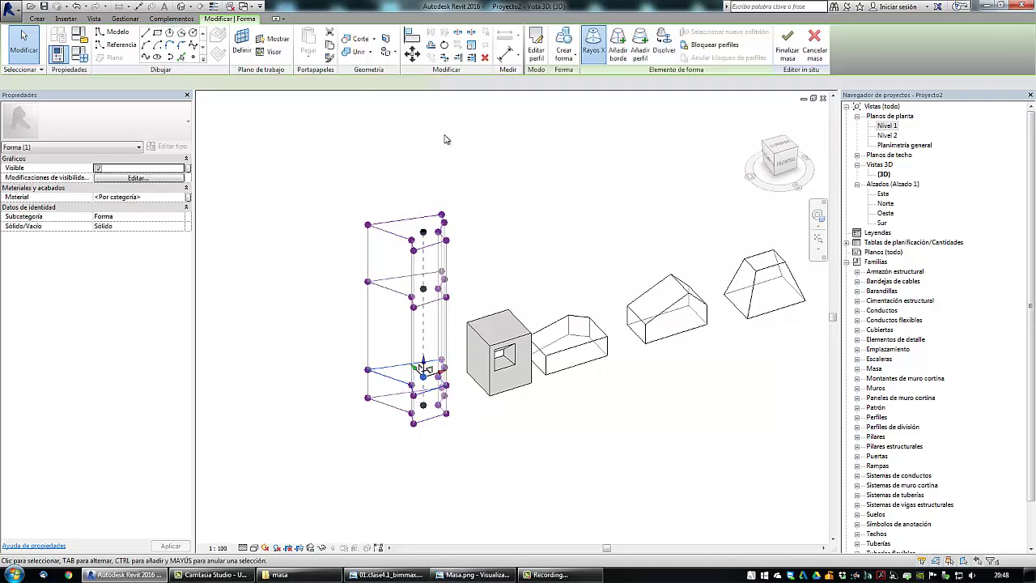
click(472, 44)
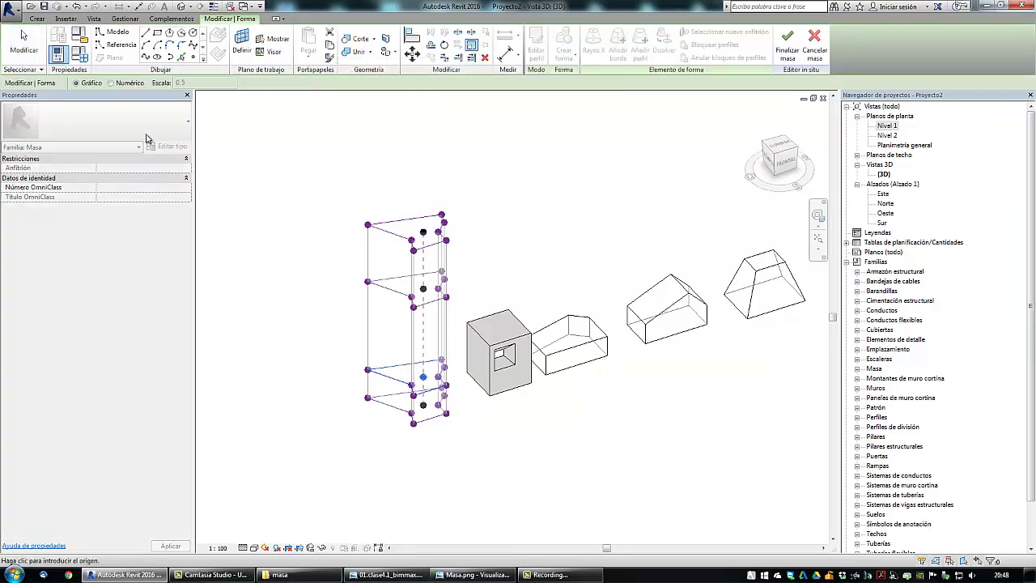
click(111, 83)
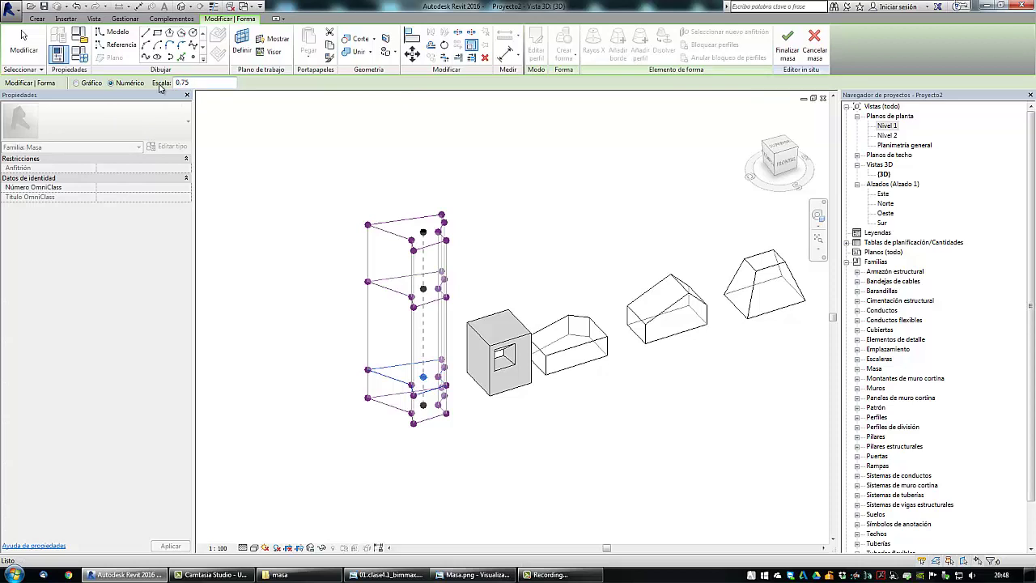
shift+middle_drag(345, 385, 352, 414)
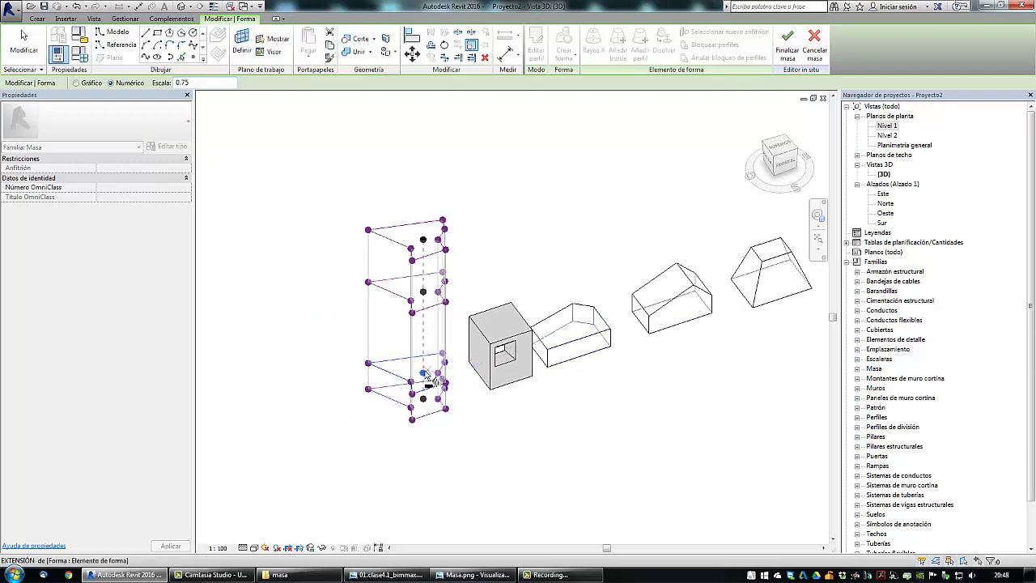
click(423, 373)
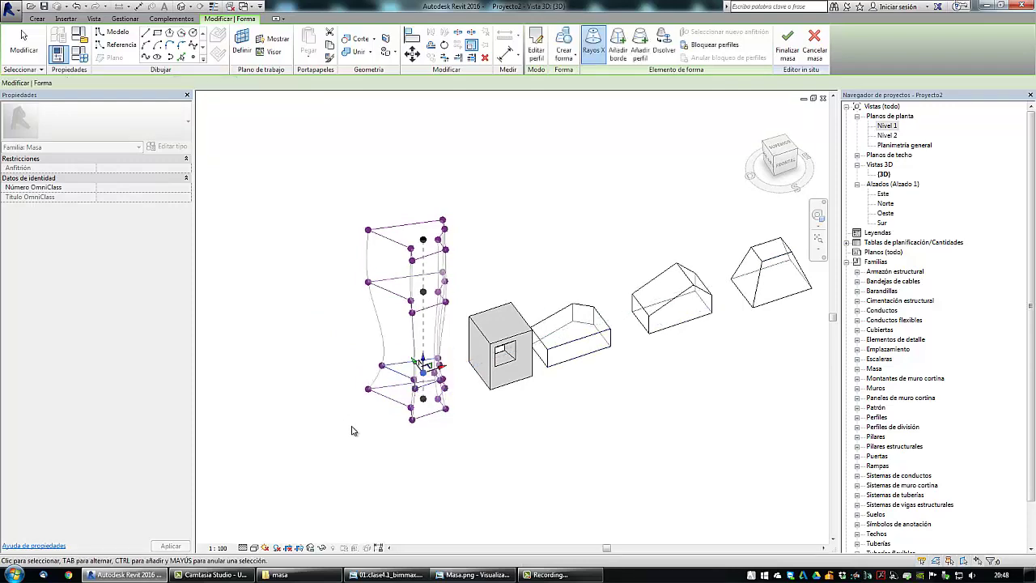
shift+middle_drag(383, 445, 331, 364)
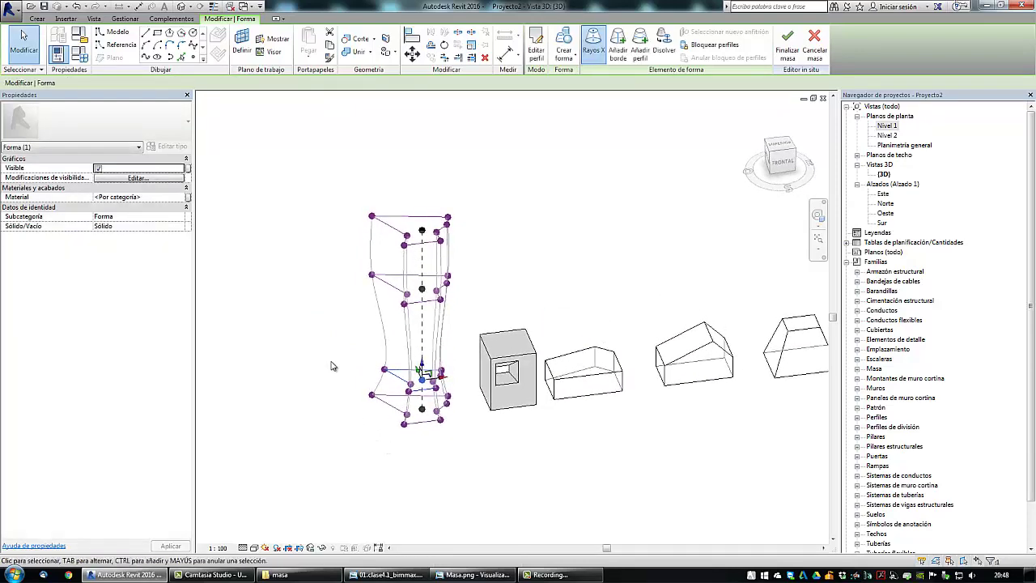
click(331, 364)
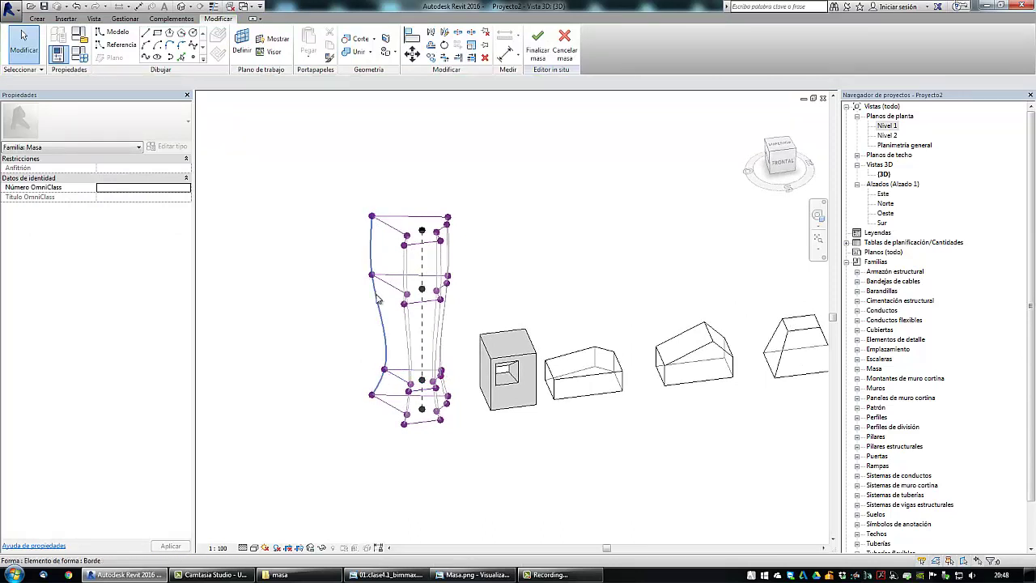
- Scale the tall tower's upper intermediate profile numerically by a factor of 0.85, using one of its corner vertices as the origin
shift+middle_drag(348, 365, 372, 425)
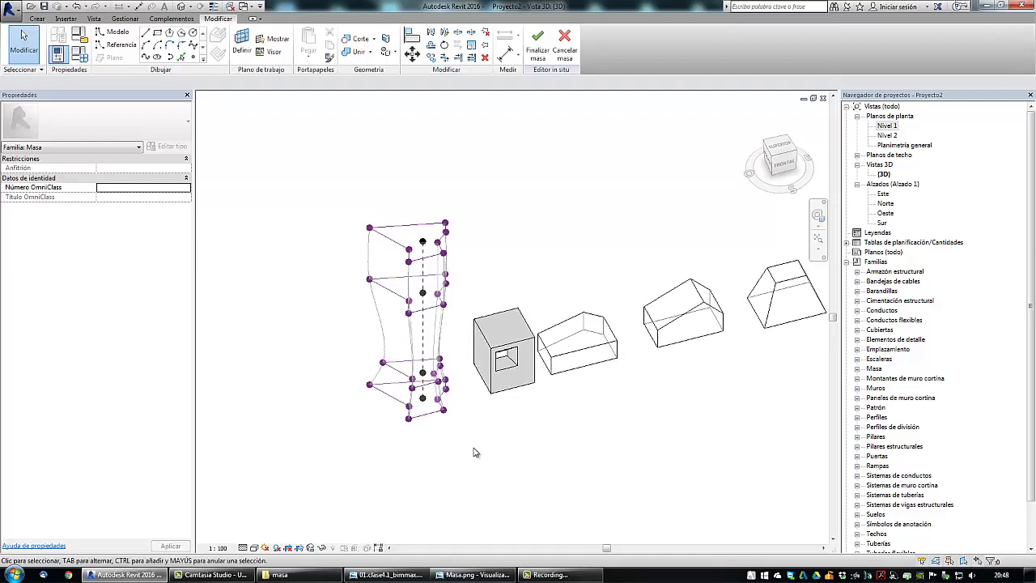
shift+middle_drag(475, 452, 380, 421)
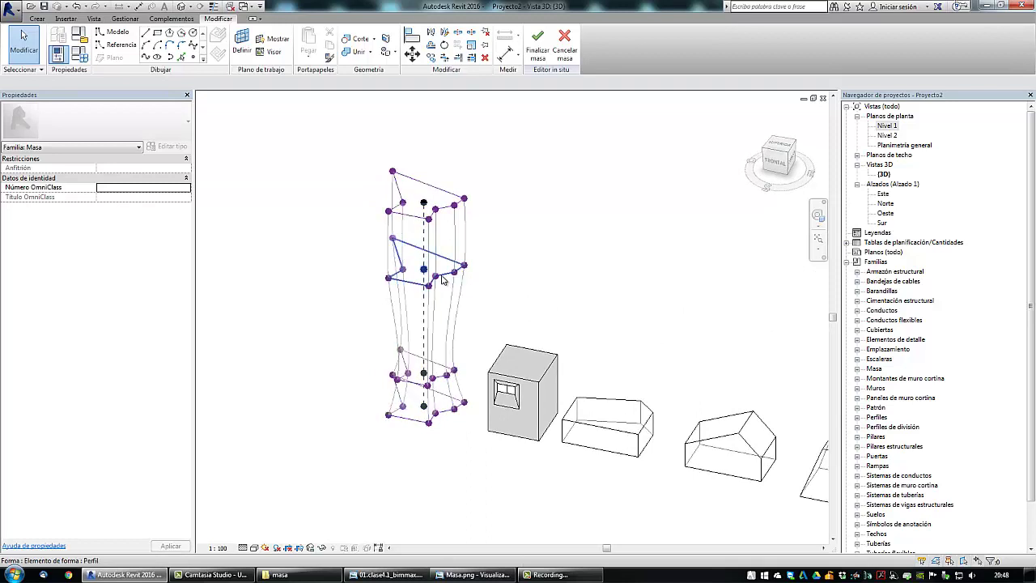
click(443, 278)
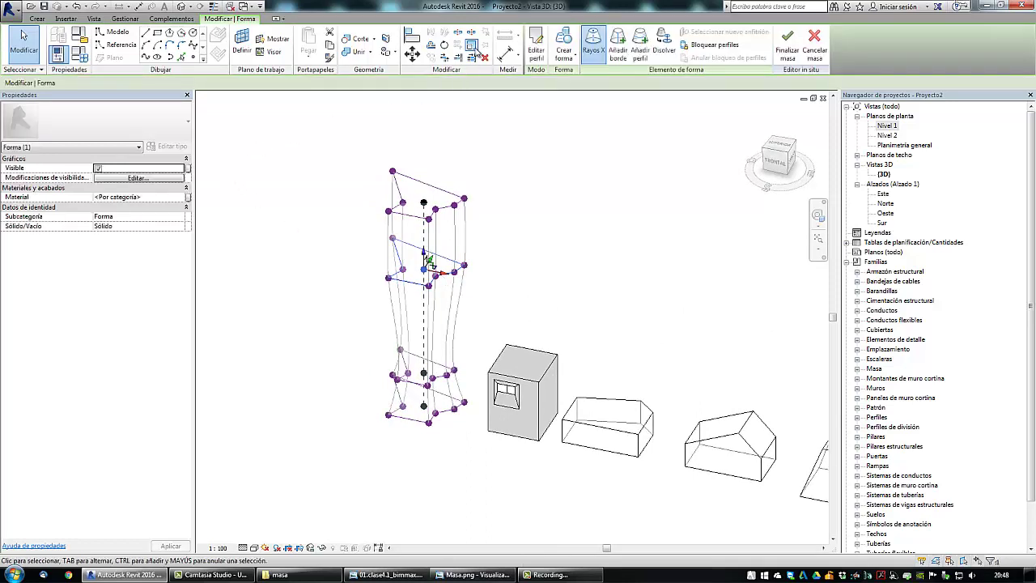
click(473, 46)
click(112, 85)
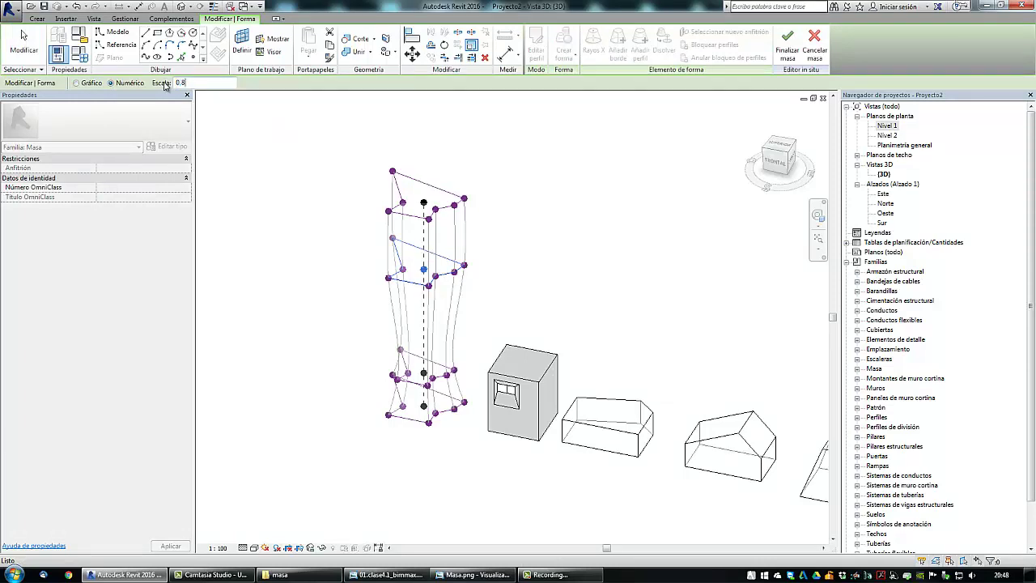
shift+middle_drag(315, 331, 387, 338)
scroll(502, 308, up, 1)
scroll(502, 311, up, 1)
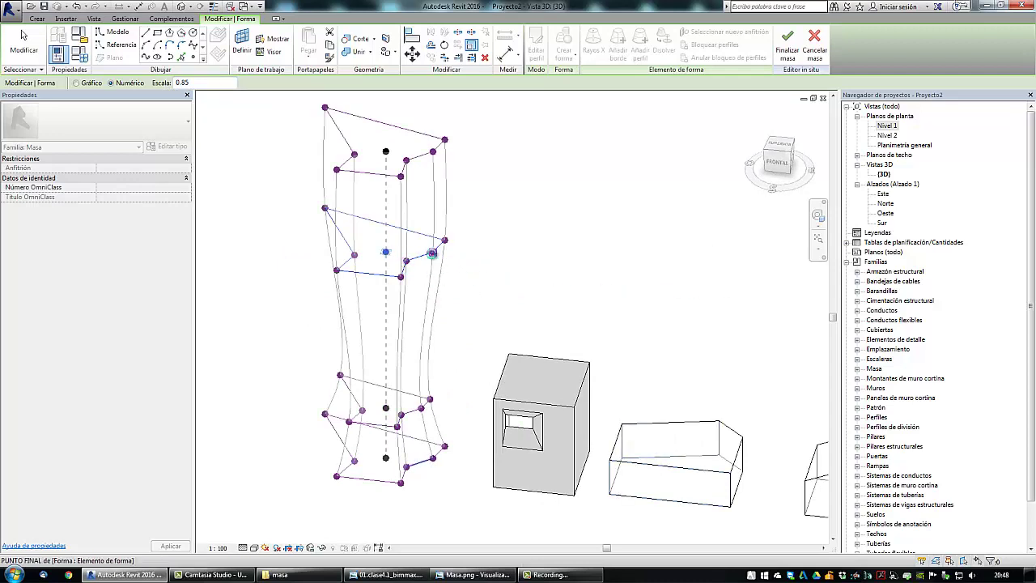
click(434, 256)
scroll(340, 332, down, 2)
shift+middle_drag(322, 391, 426, 300)
click(434, 301)
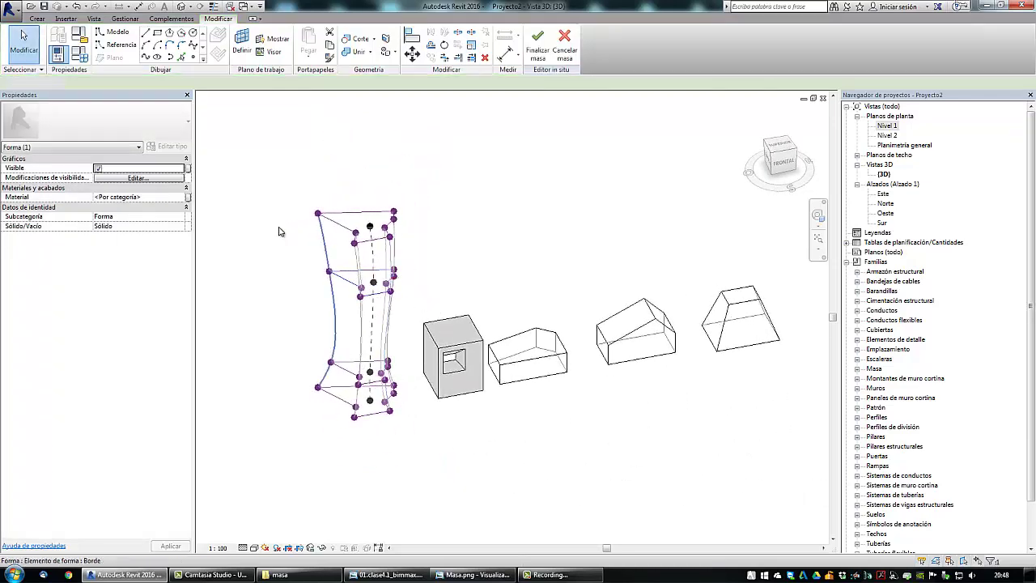
- Turn off X-ray display for the tall tower and clear the selection
click(339, 264)
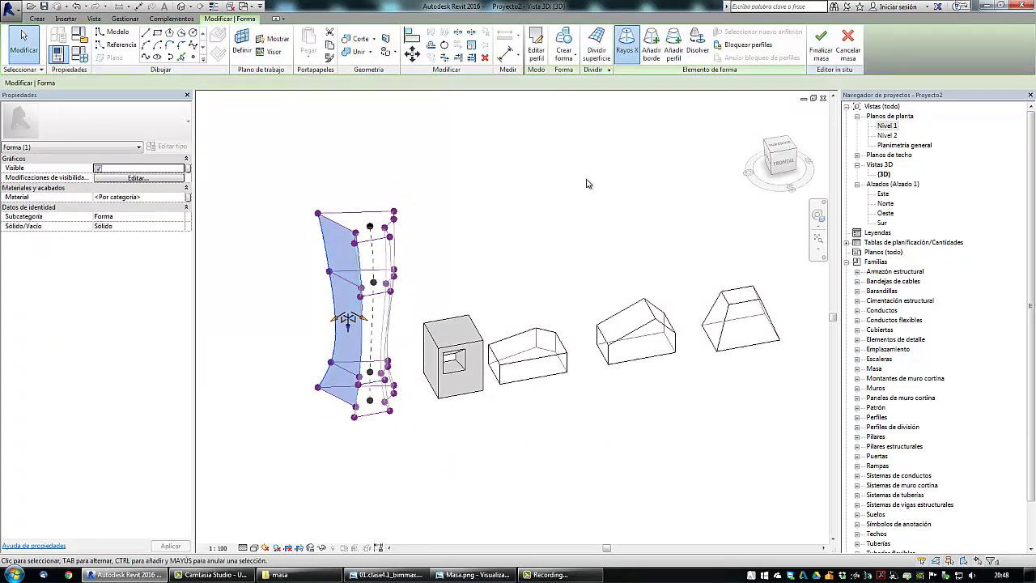
click(629, 58)
click(479, 242)
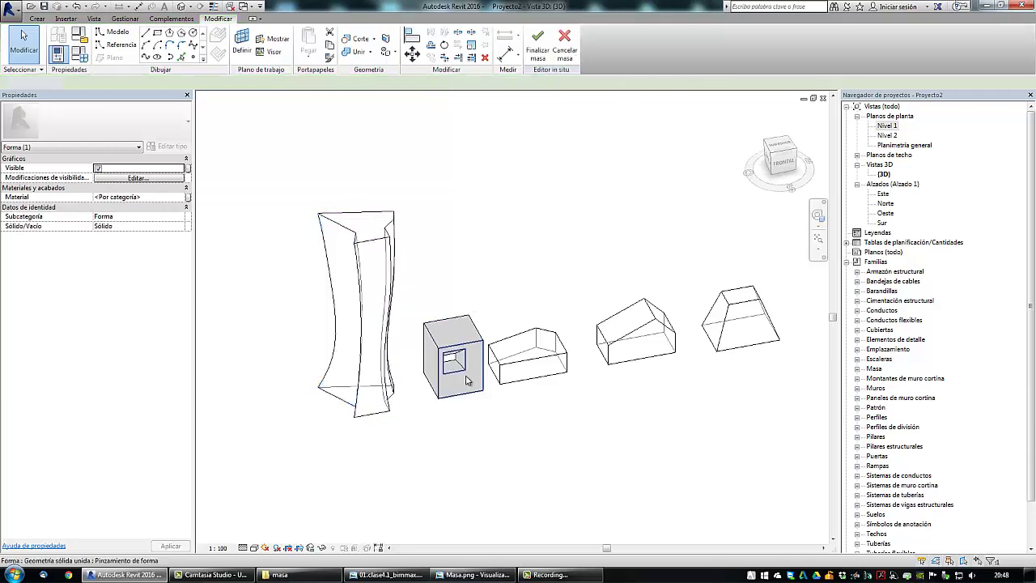
shift+middle_drag(459, 438, 294, 446)
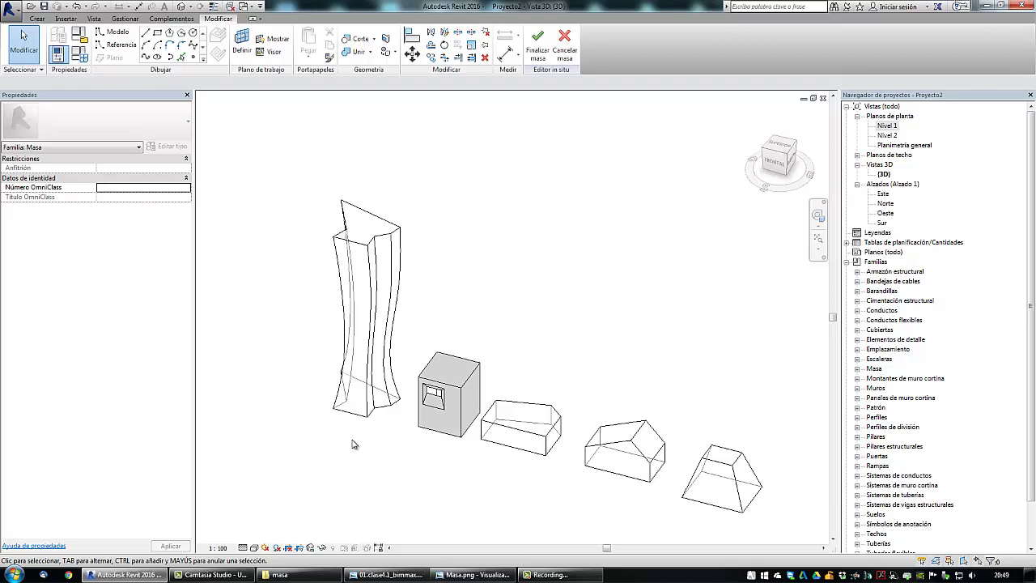
shift+middle_drag(354, 444, 417, 439)
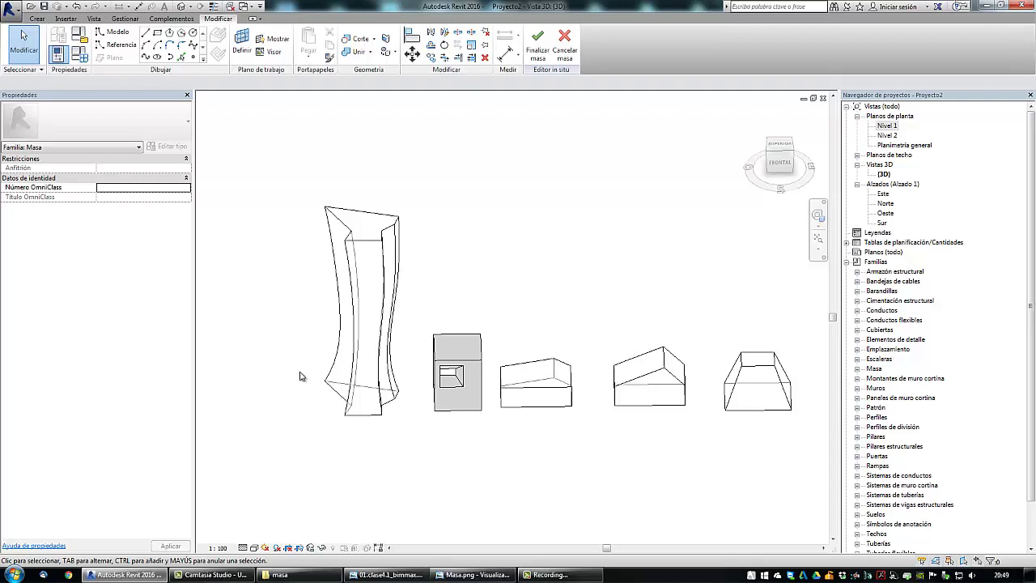
scroll(299, 376, down, 1)
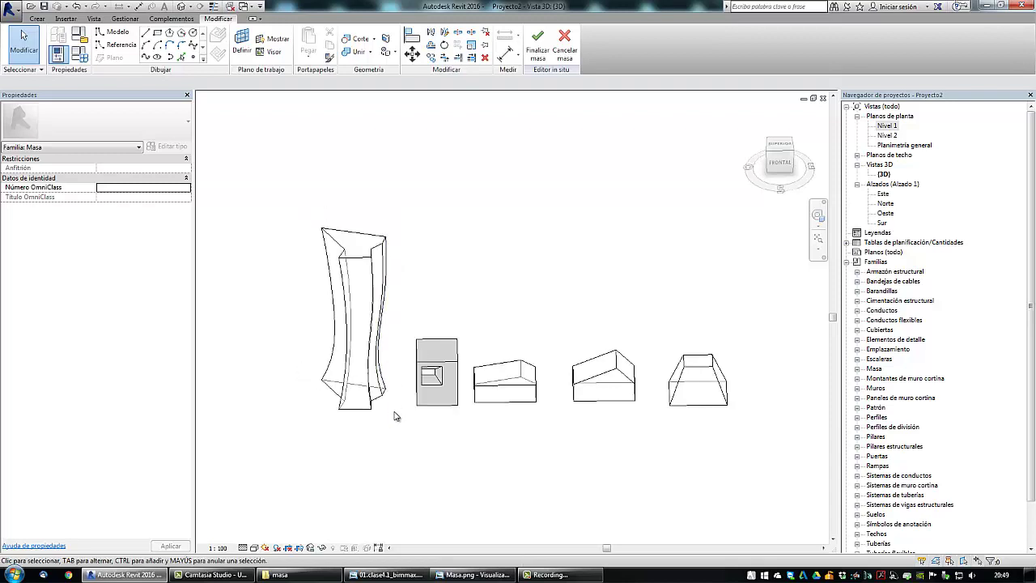
shift+middle_drag(396, 416, 415, 417)
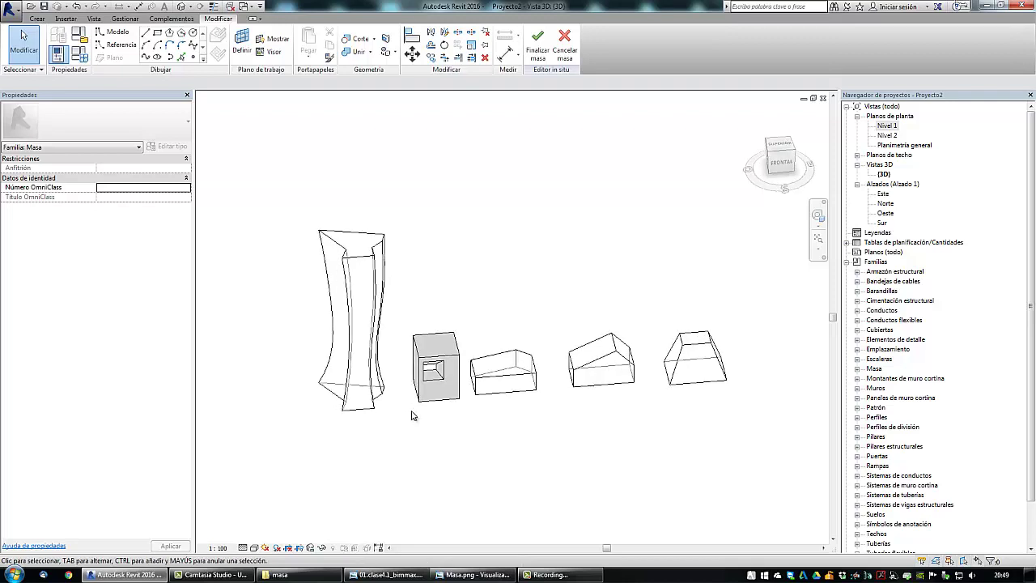
shift+middle_drag(541, 428, 523, 450)
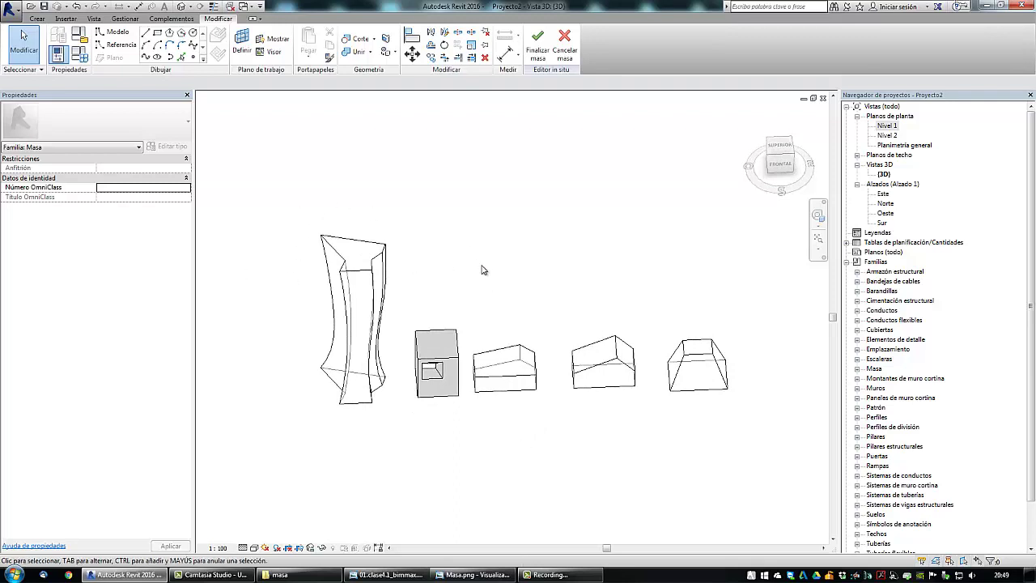
- Copy the curved tower form to the far side of the truncated pyramid, in line with the other masses
shift+middle_drag(497, 273, 450, 305)
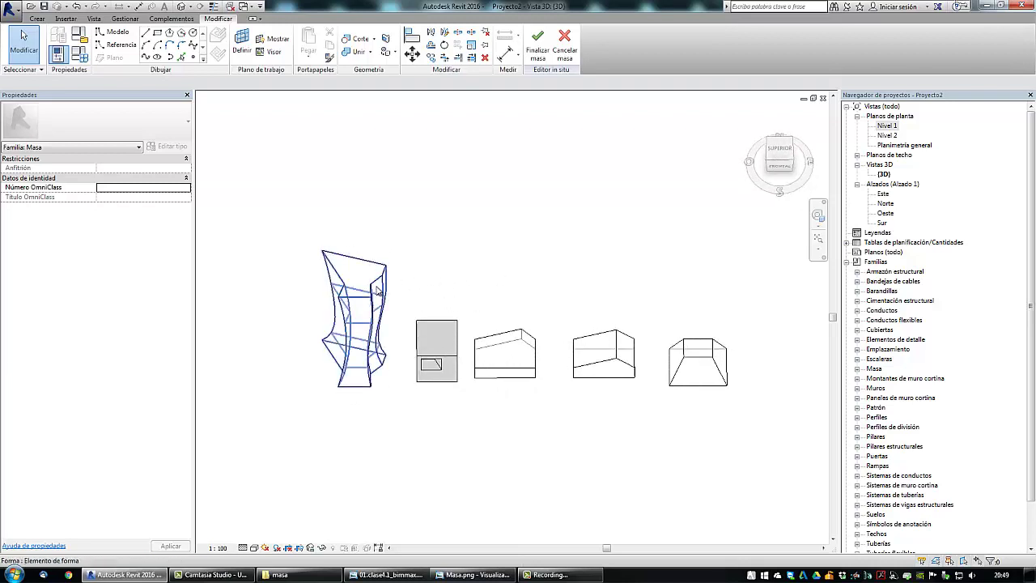
click(376, 290)
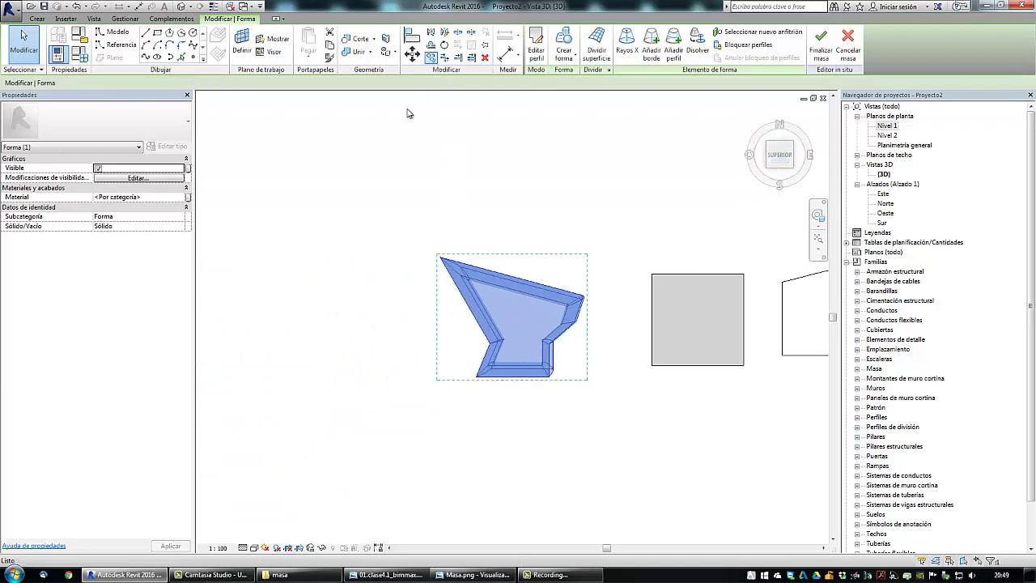
scroll(348, 259, down, 3)
middle_drag(373, 396, 322, 420)
click(353, 307)
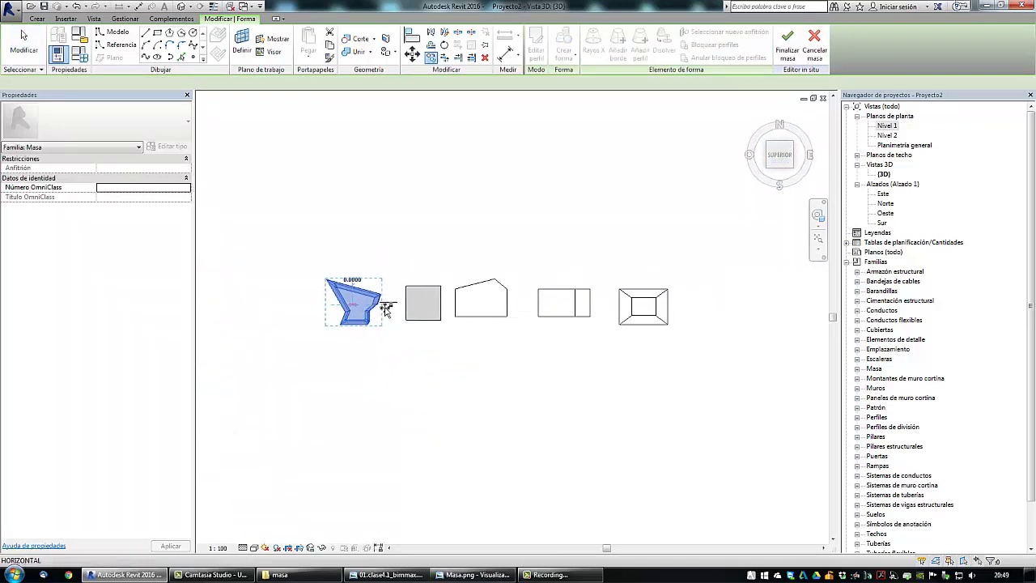
click(730, 318)
key(Escape)
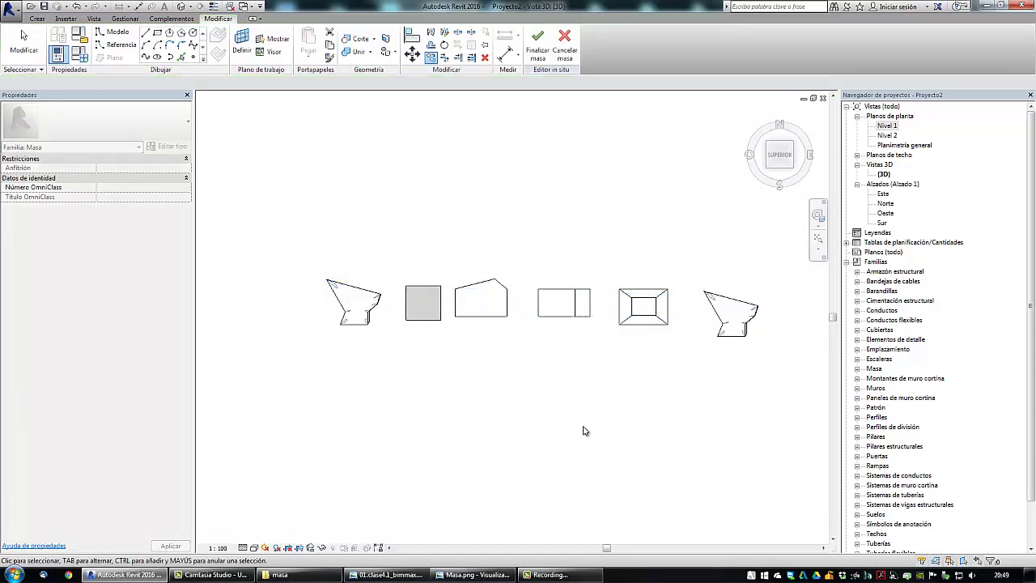
- Dissolve the copied tower form into its separate horizontal profiles
shift+middle_drag(586, 431, 567, 332)
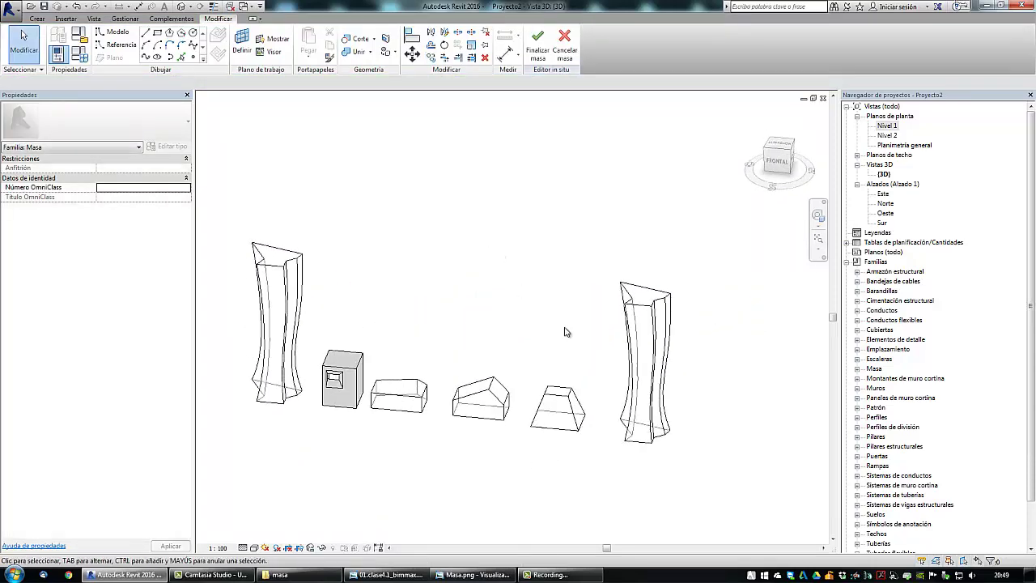
click(640, 360)
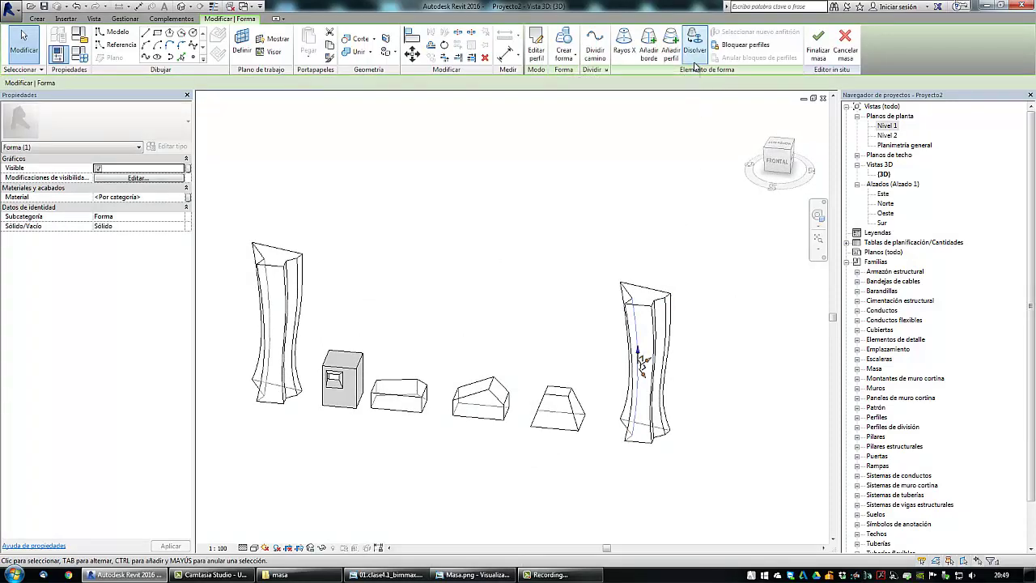
click(695, 67)
middle_drag(687, 406, 660, 405)
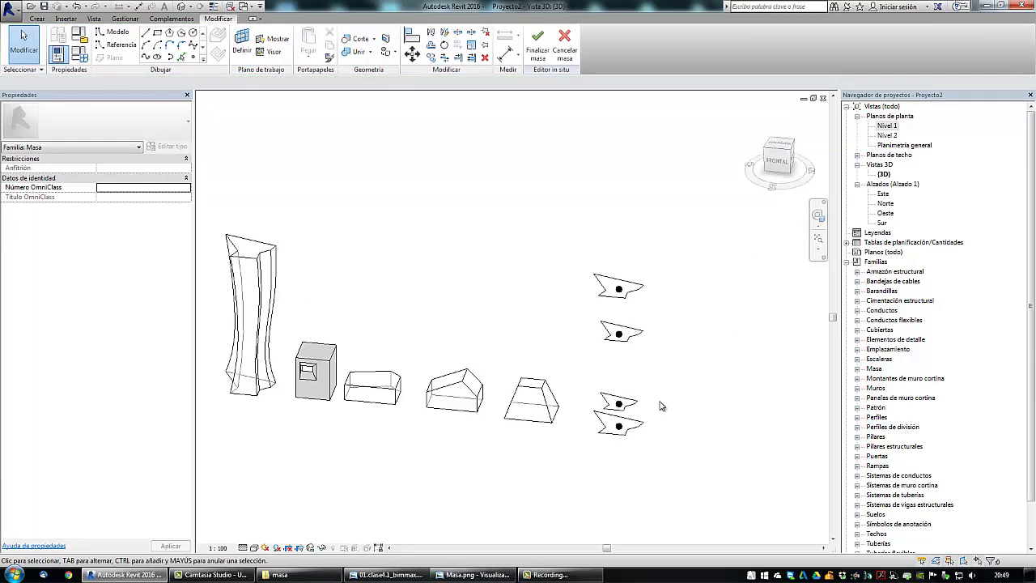
scroll(660, 405, up, 2)
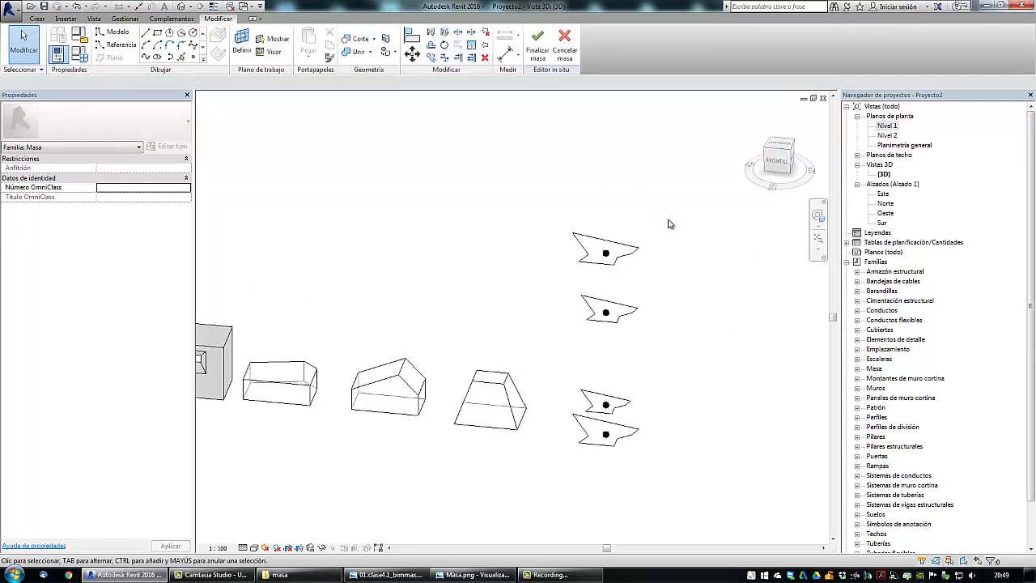
shift+middle_drag(685, 298, 663, 352)
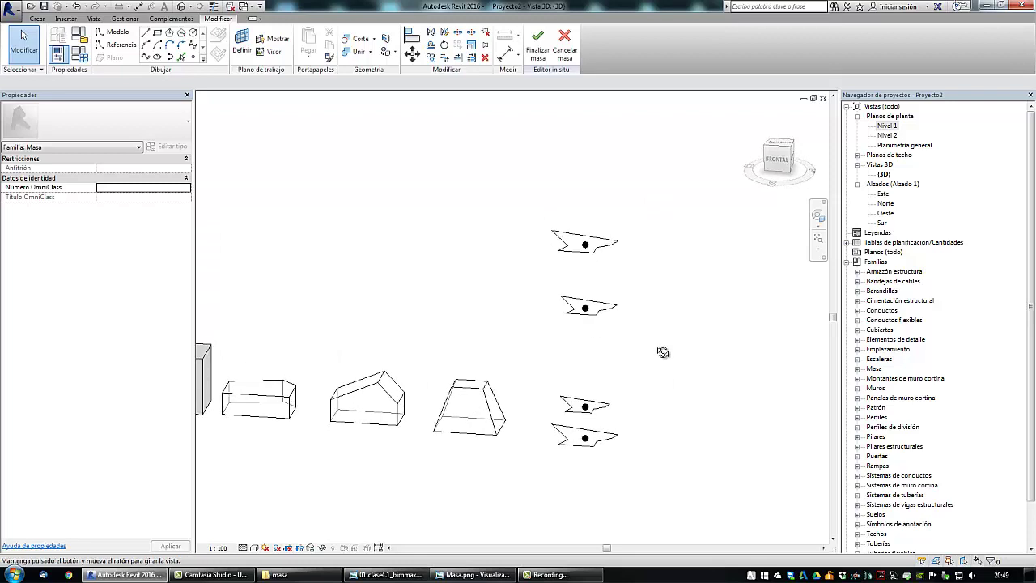
scroll(655, 370, down, 1)
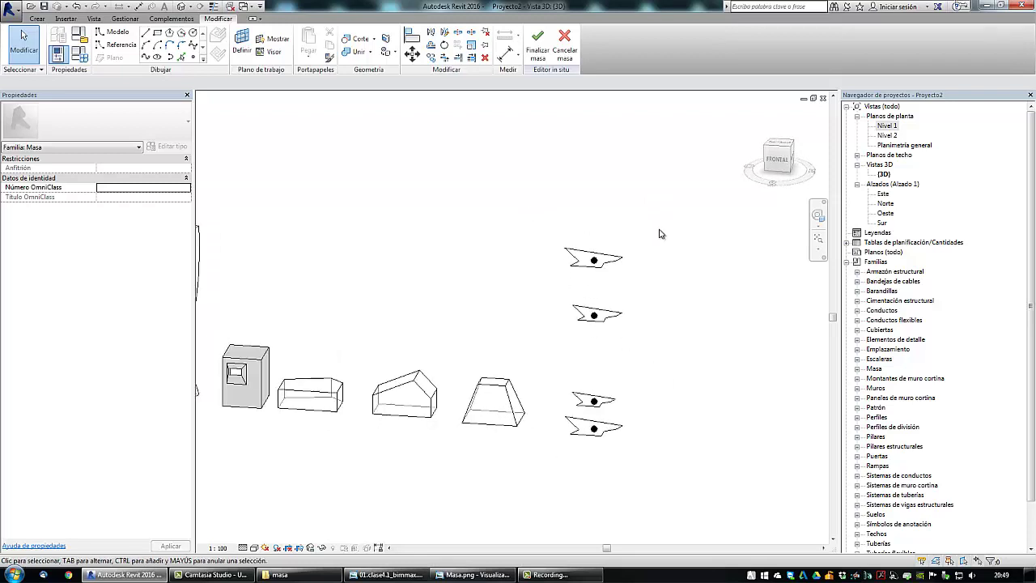
scroll(660, 234, down, 1)
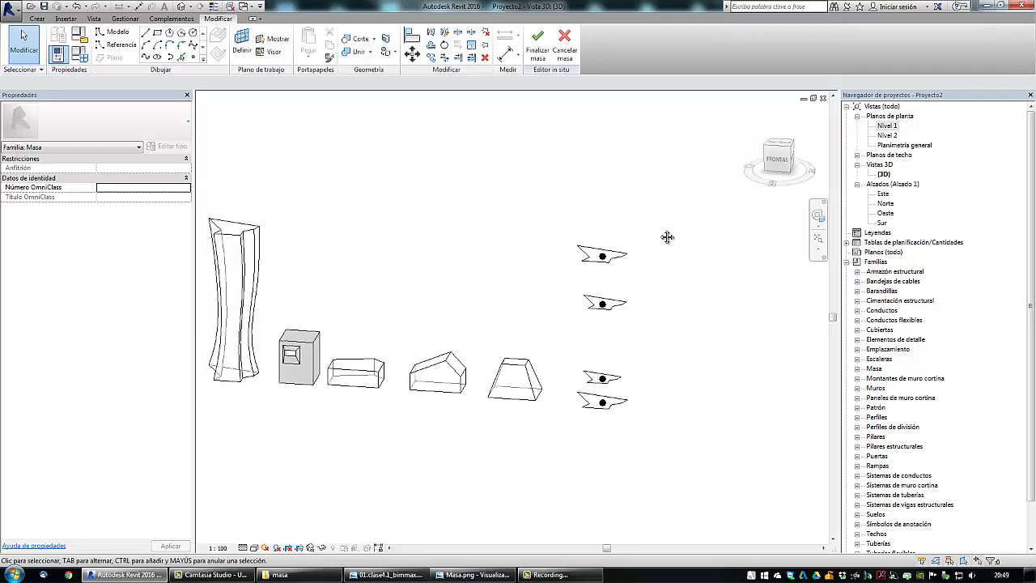
scroll(679, 242, down, 1)
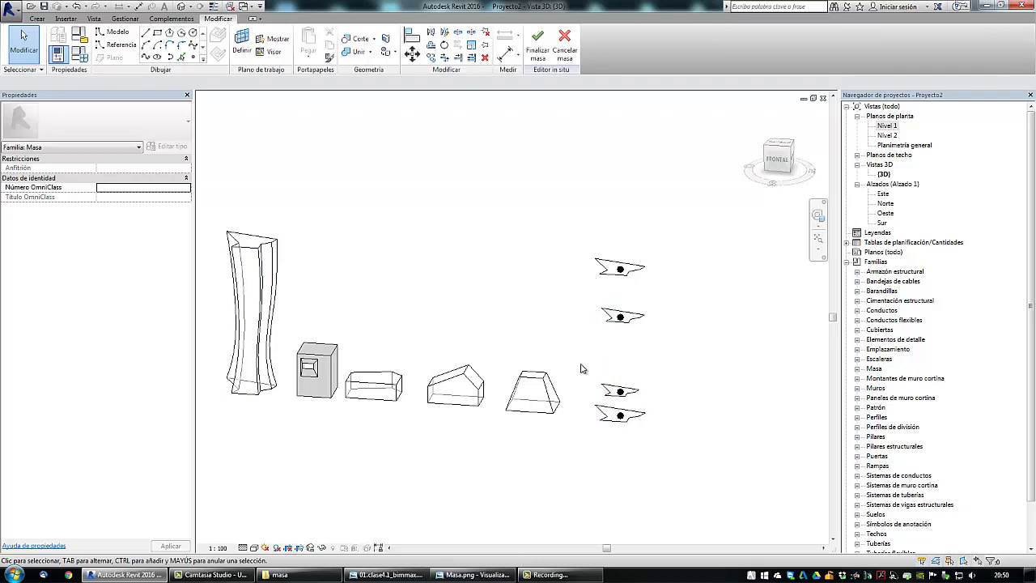
- Create a solid form from only the two lowest profiles of the dissolved tower
scroll(578, 384, up, 2)
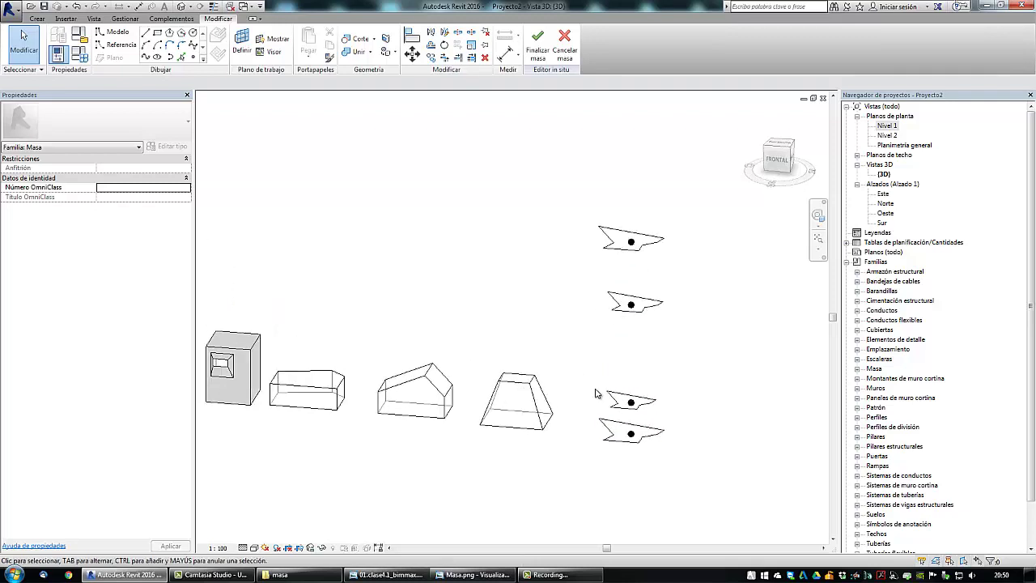
drag(595, 393, 692, 462)
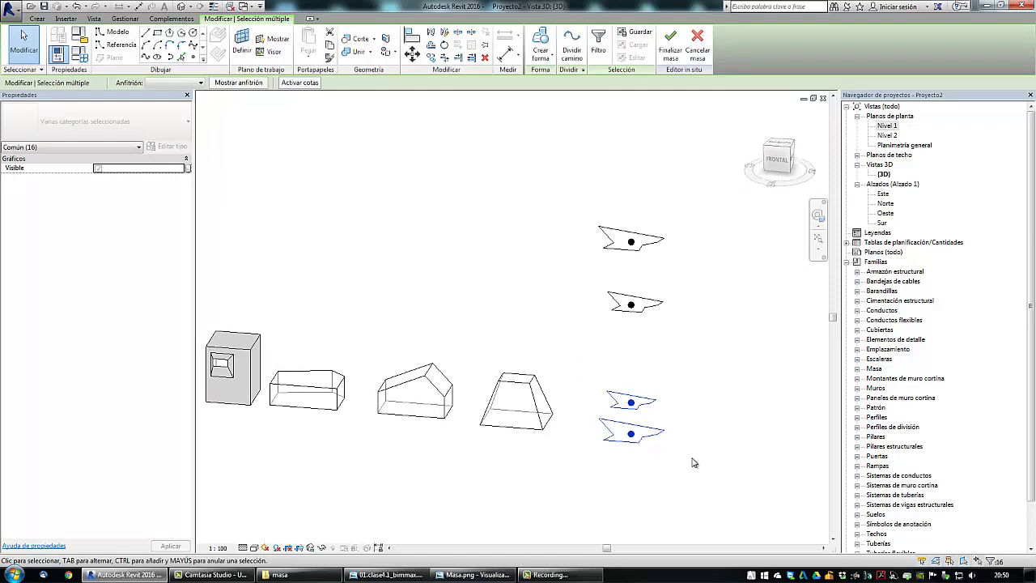
click(392, 577)
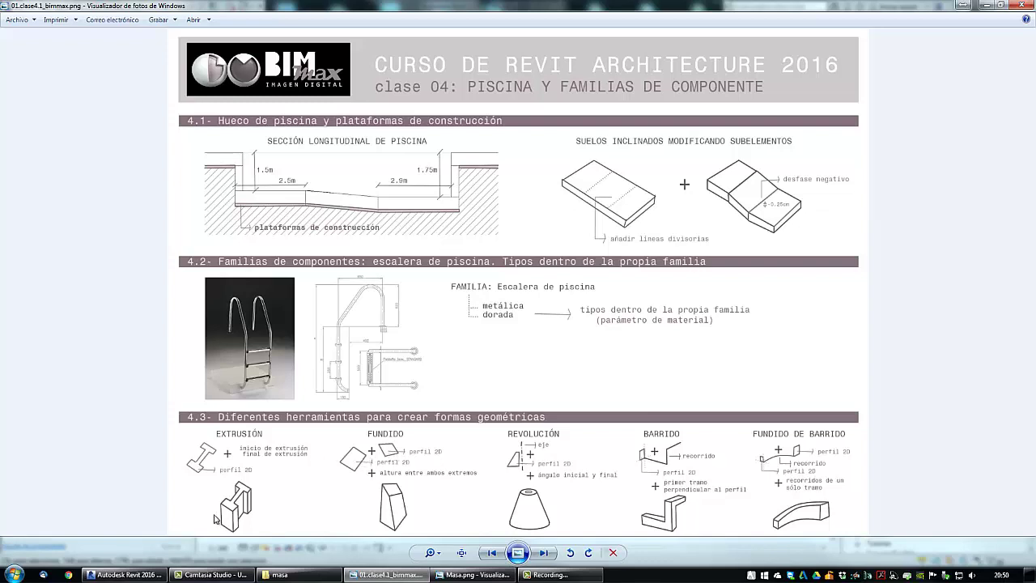
click(129, 575)
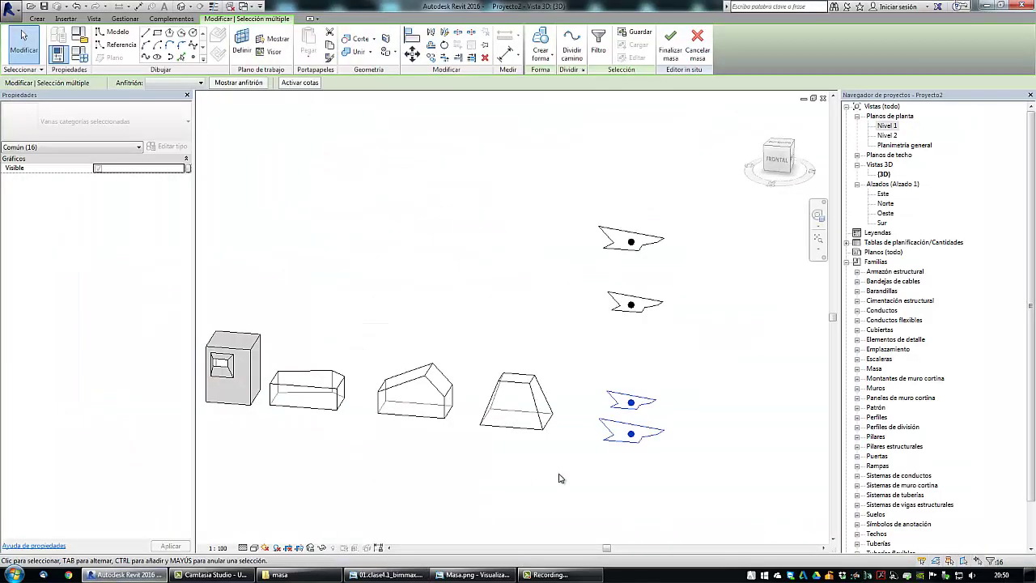
click(542, 59)
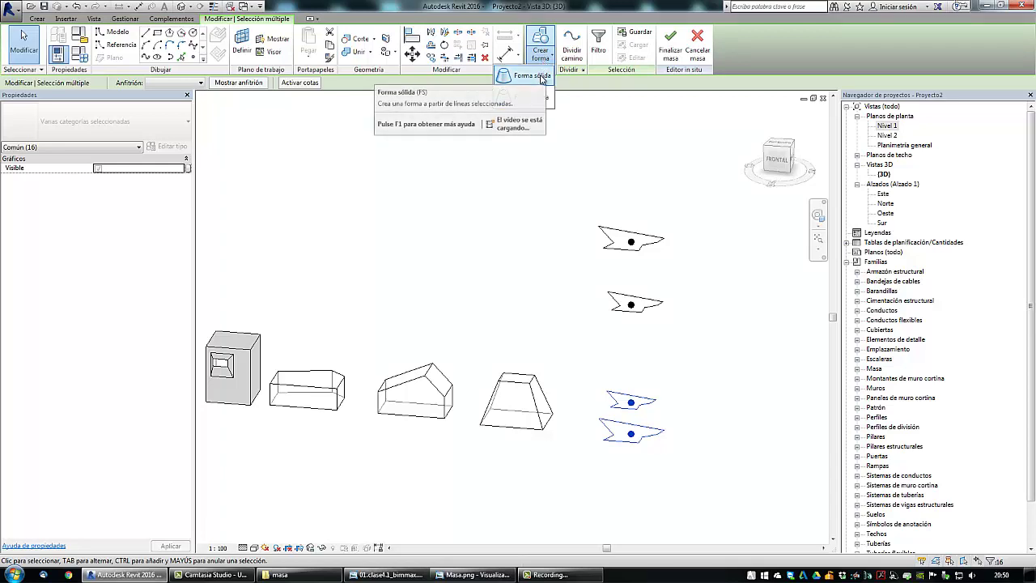
click(541, 78)
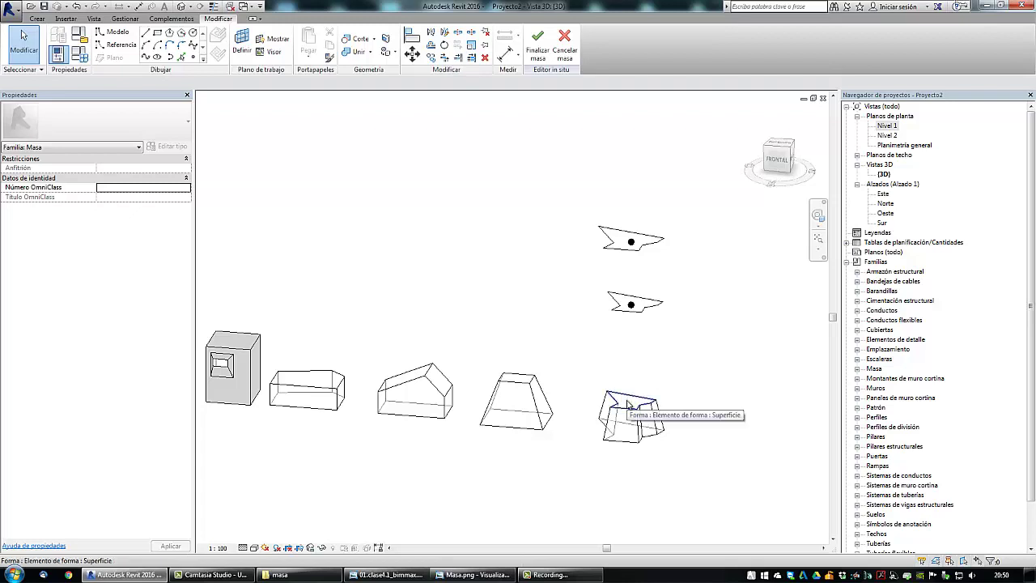
- Create a second solid form between the upper face of the new base solid and the third profile above it
click(628, 405)
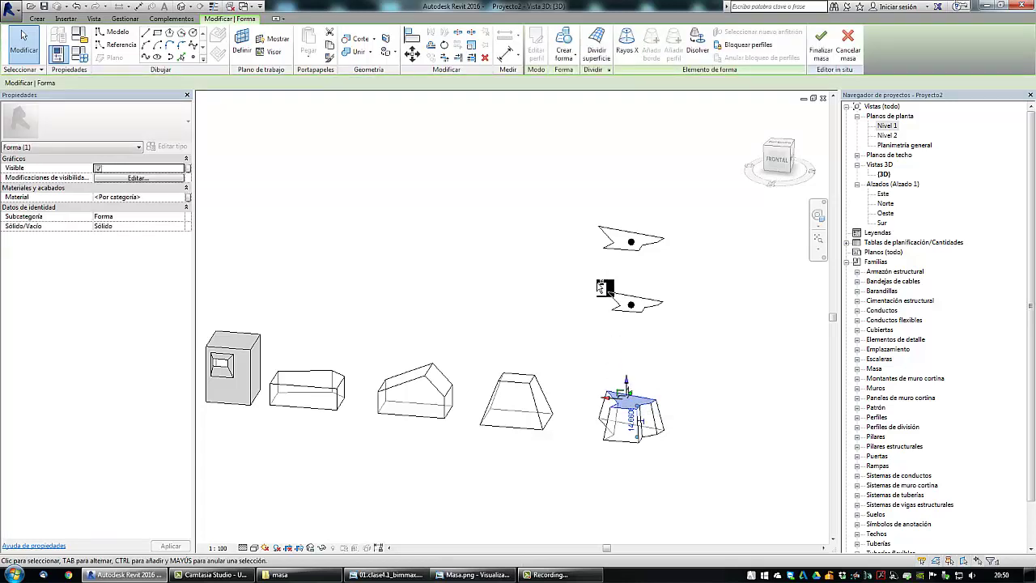
drag(595, 279, 682, 322)
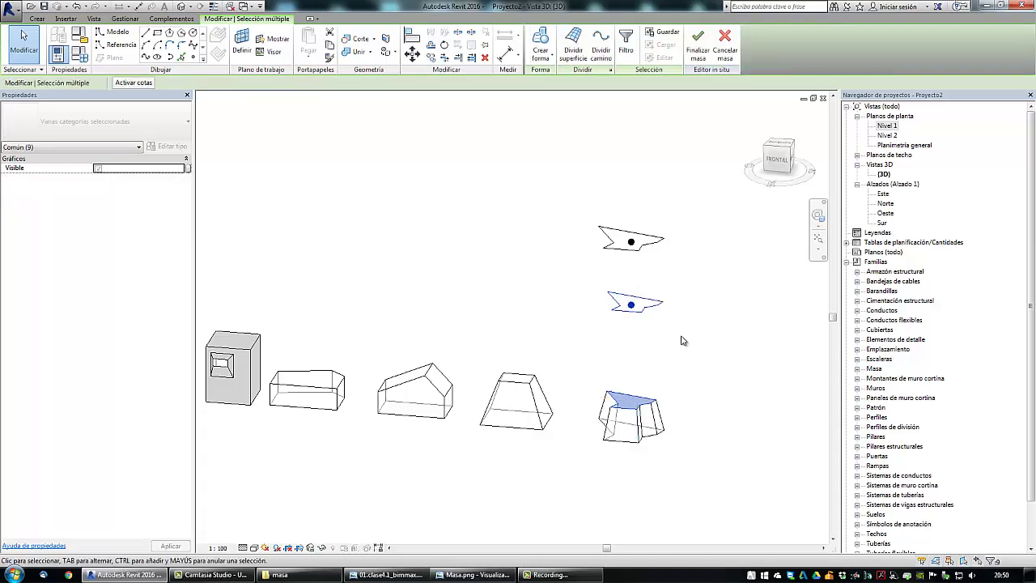
click(540, 54)
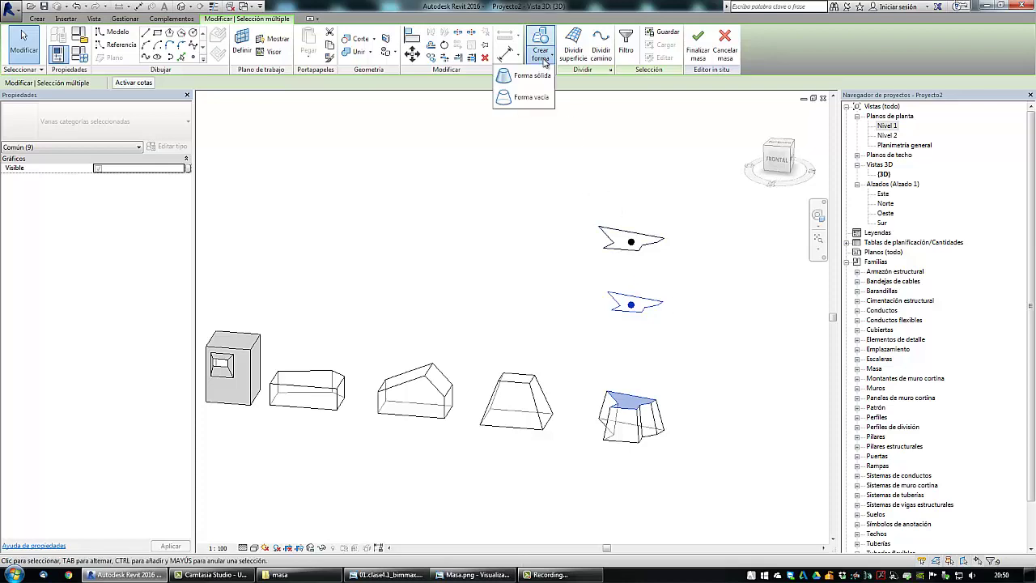
click(532, 76)
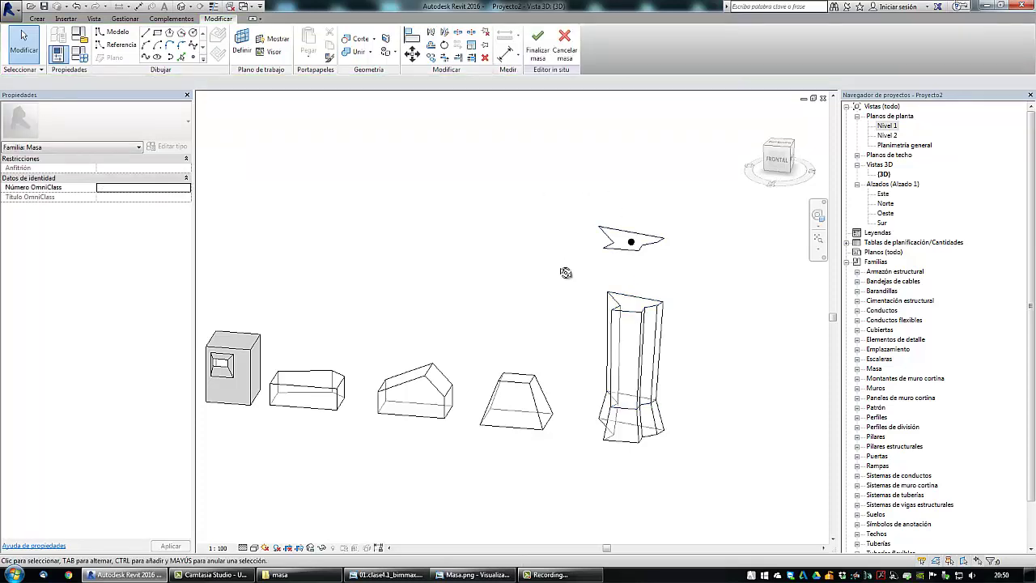
- Create the uppermost solid form between the upper face of the stacked solid and the highest remaining profile
click(624, 321)
drag(575, 212, 676, 293)
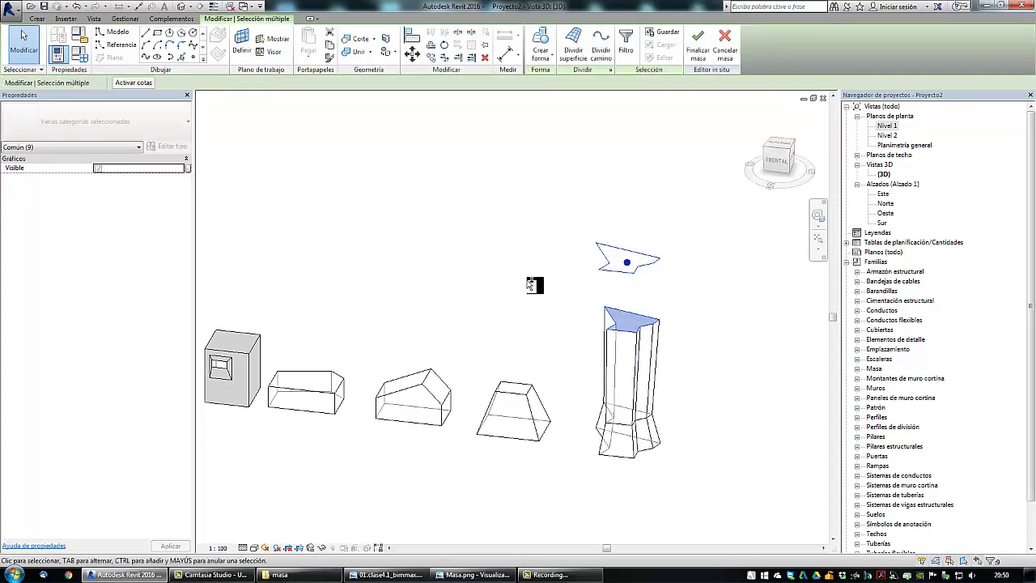
click(540, 53)
click(533, 75)
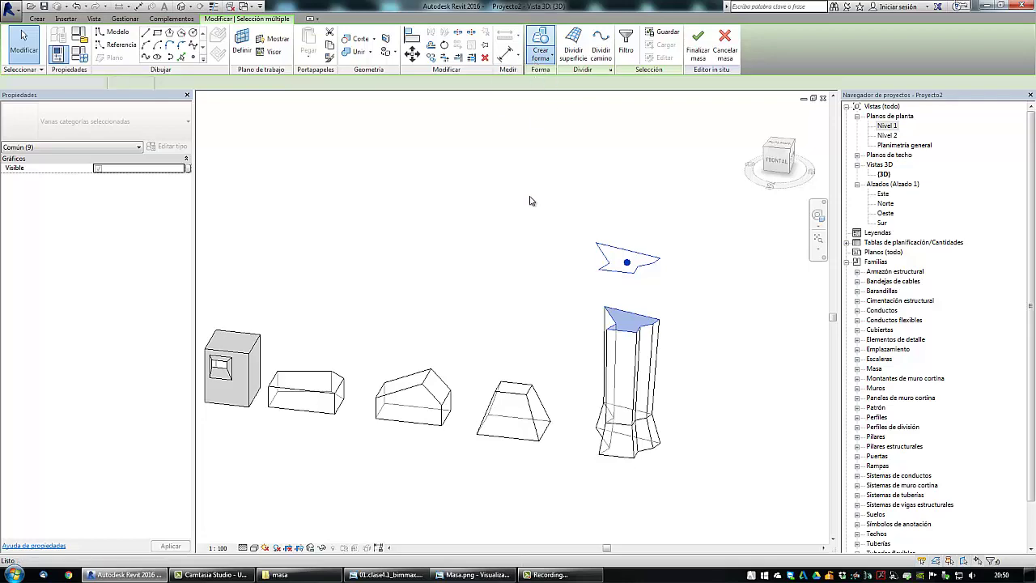
middle_drag(527, 294, 533, 310)
scroll(518, 308, down, 3)
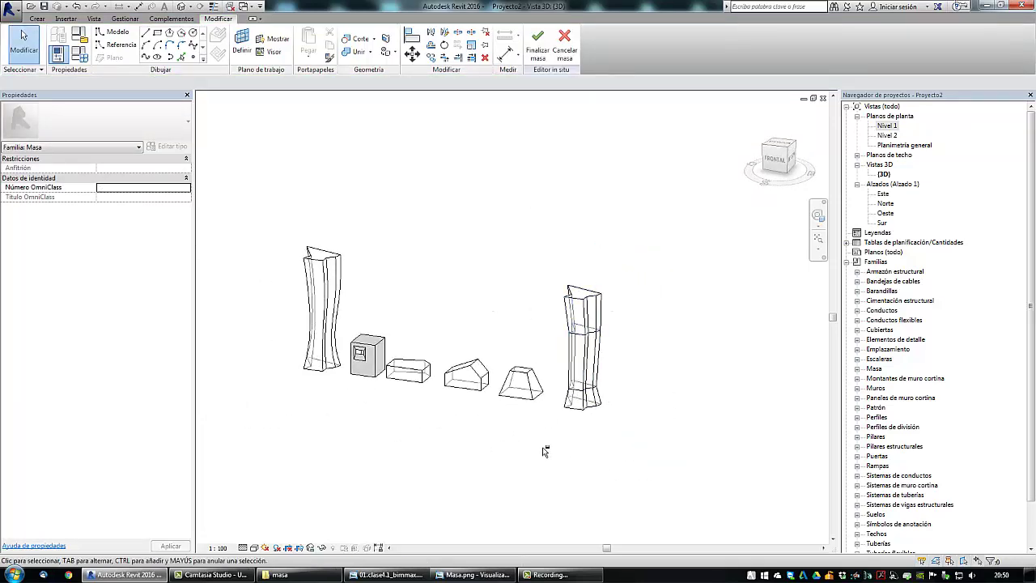
- Lower the eave edge on the long-slope side of the pitched-roof form beside the truncated pyramid
shift+middle_drag(544, 451, 590, 462)
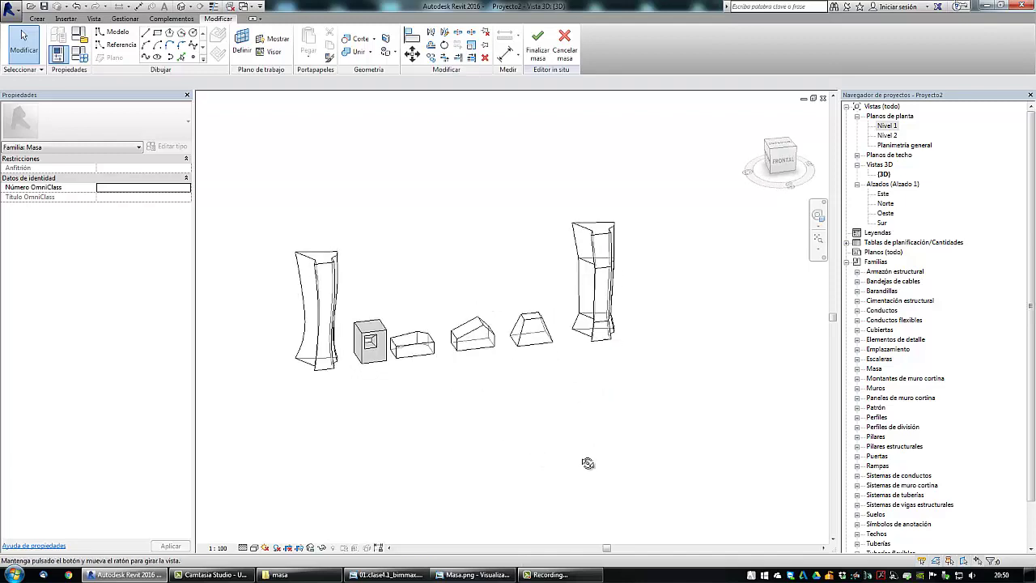
scroll(574, 370, up, 2)
middle_drag(575, 370, 634, 466)
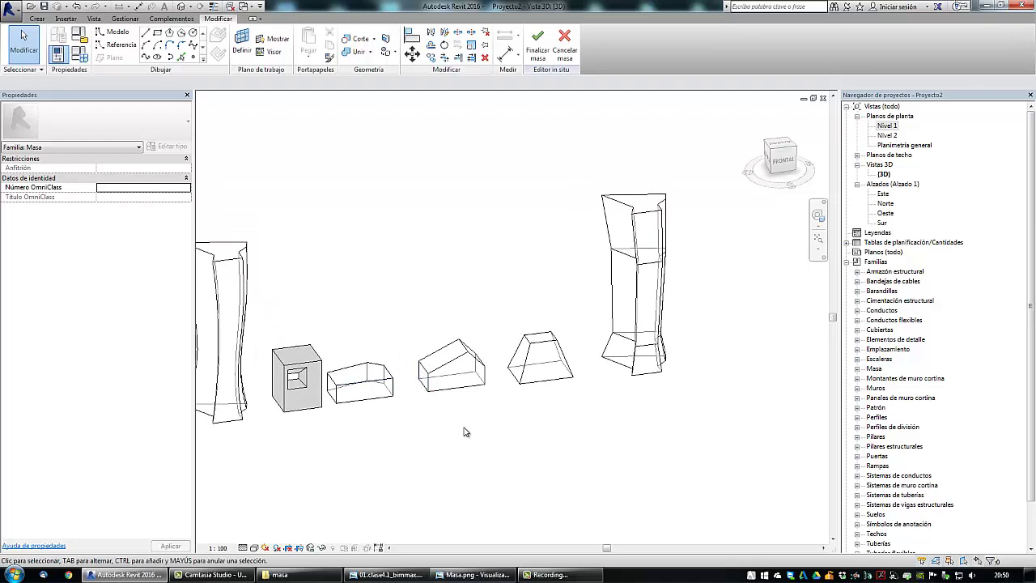
shift+middle_drag(462, 430, 578, 456)
scroll(430, 347, up, 4)
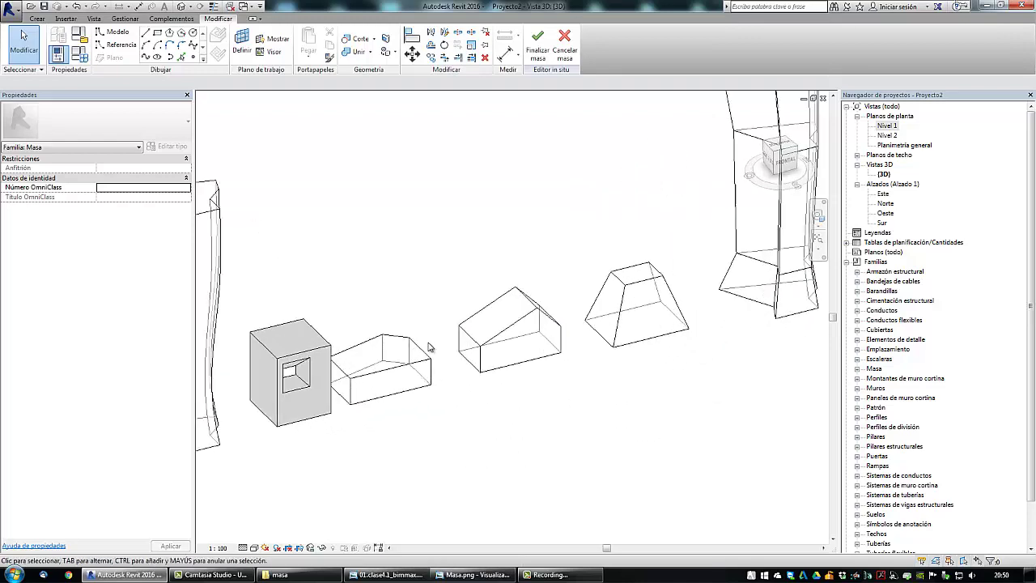
click(474, 336)
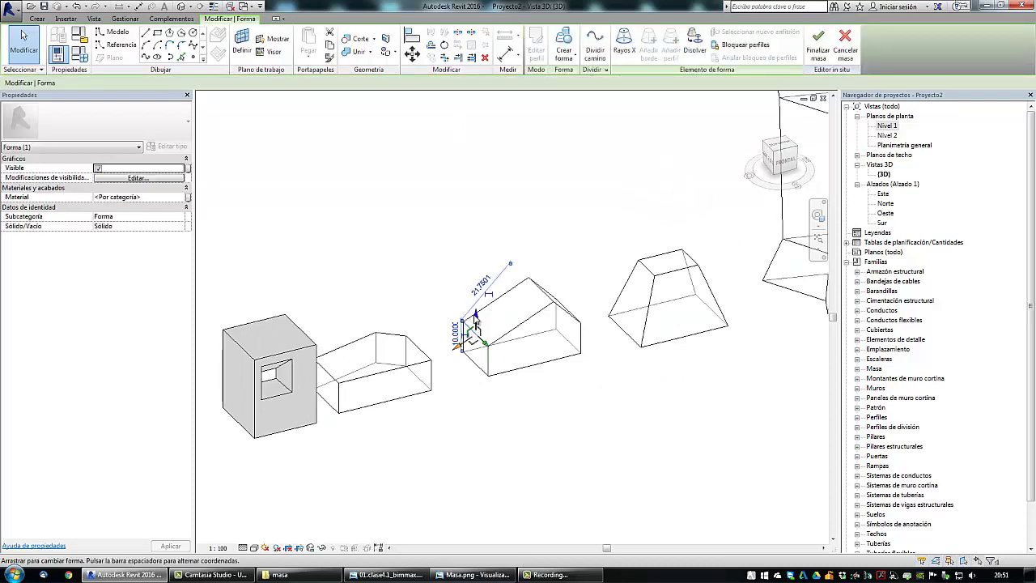
click(578, 410)
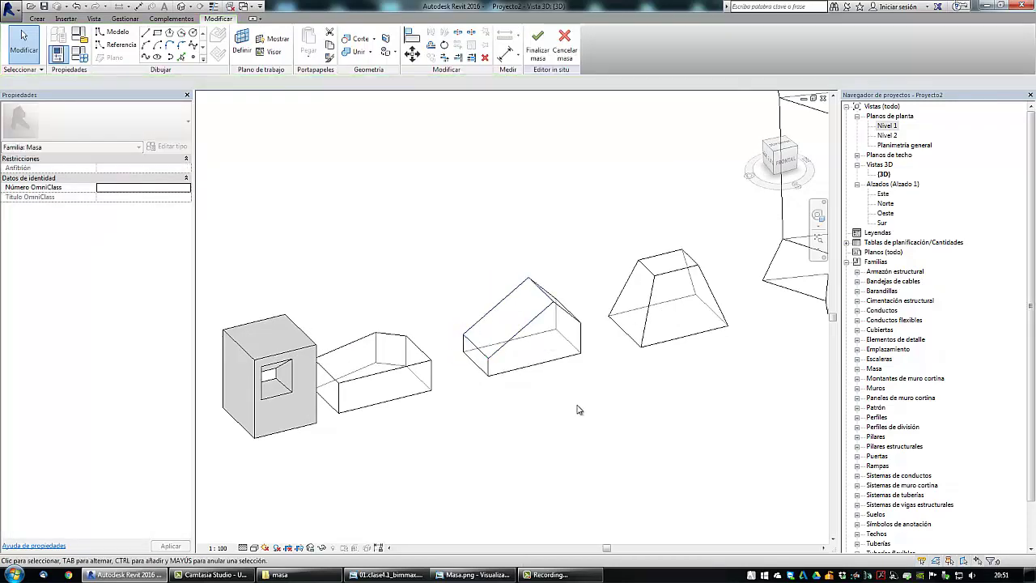
- Create a solid form bridging the facing end faces of the low polygonal form beside the cube and the pitched-roof form
scroll(551, 437, down, 5)
shift+middle_drag(433, 444, 540, 461)
click(476, 464)
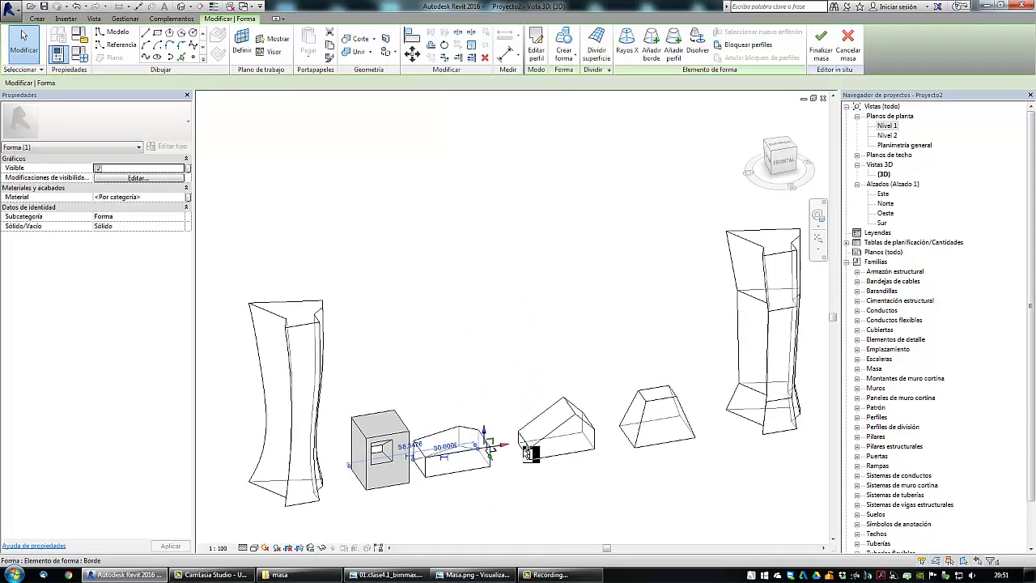
key(Tab)
key(Tab)
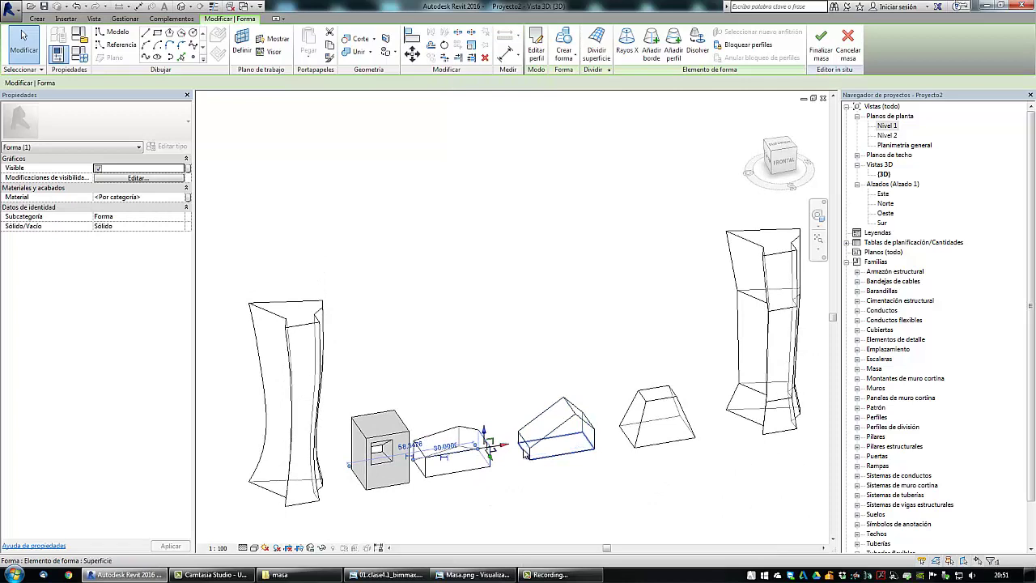
ctrl+click(528, 453)
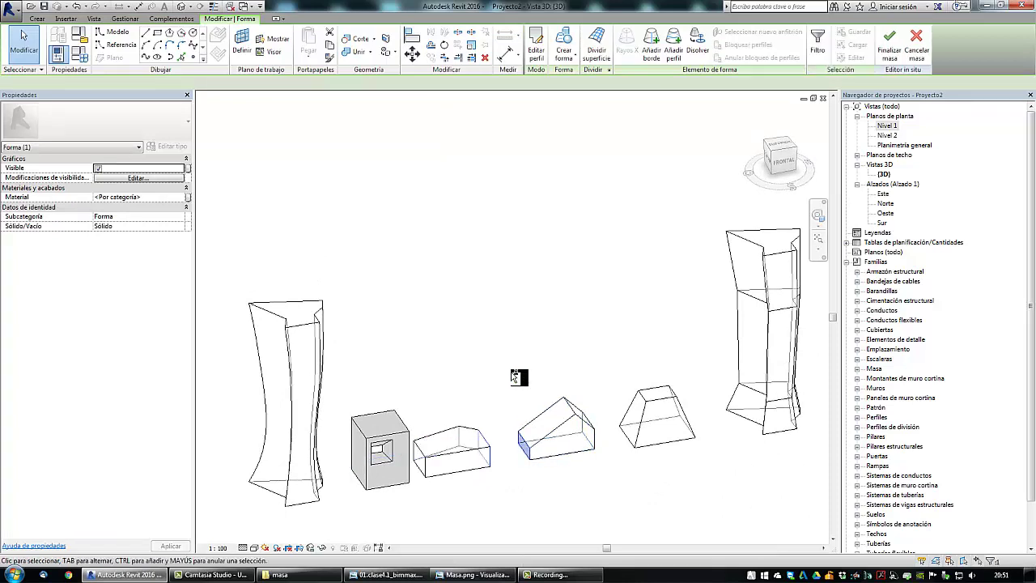
click(564, 53)
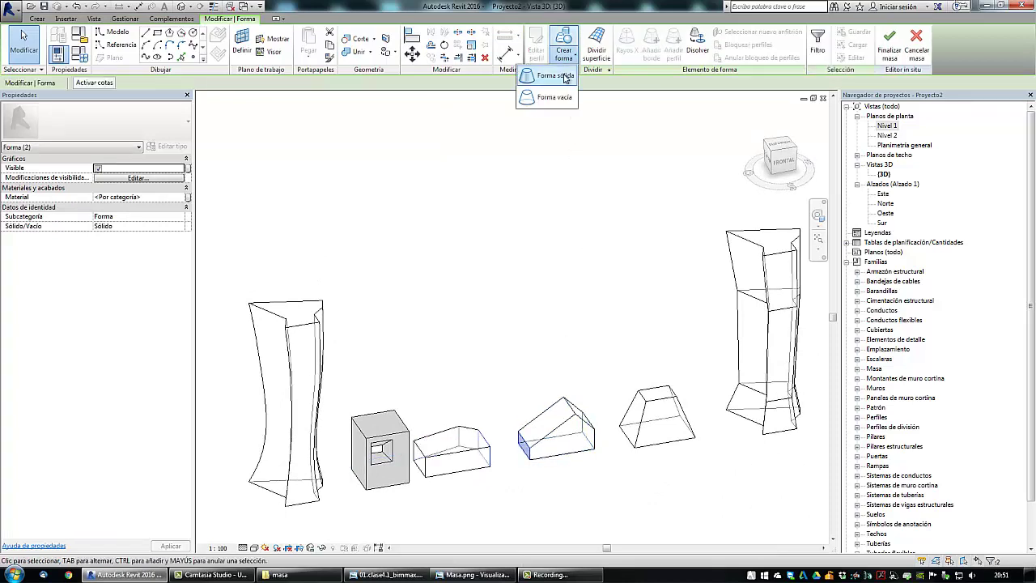
click(544, 77)
shift+middle_drag(590, 455, 497, 429)
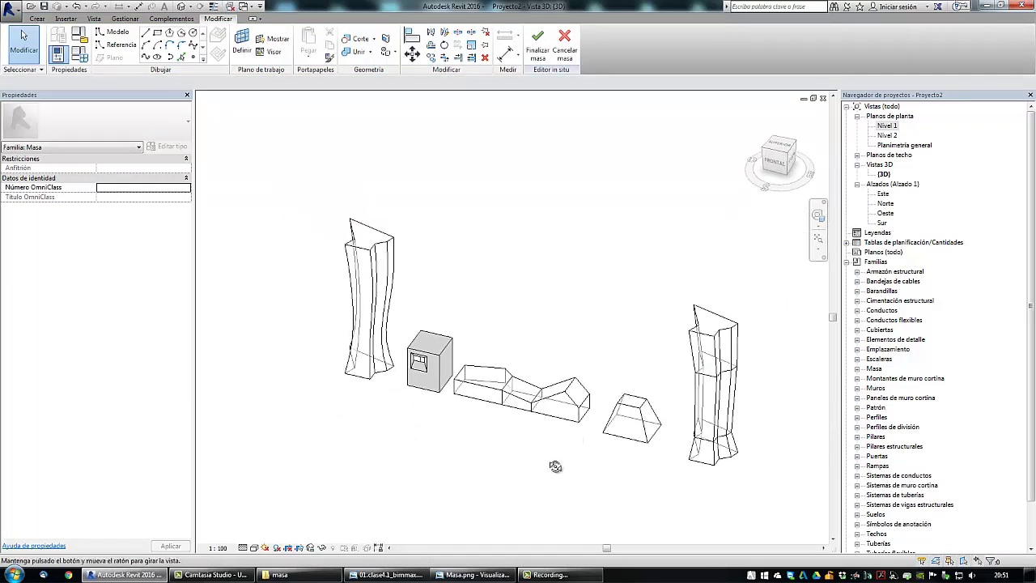
- Finish the in-place mass that contains all the modelled forms
mouse_move(550, 467)
shift+middle_down()
mouse_move(634, 460)
mouse_move(560, 472)
mouse_move(545, 458)
shift+middle_up()
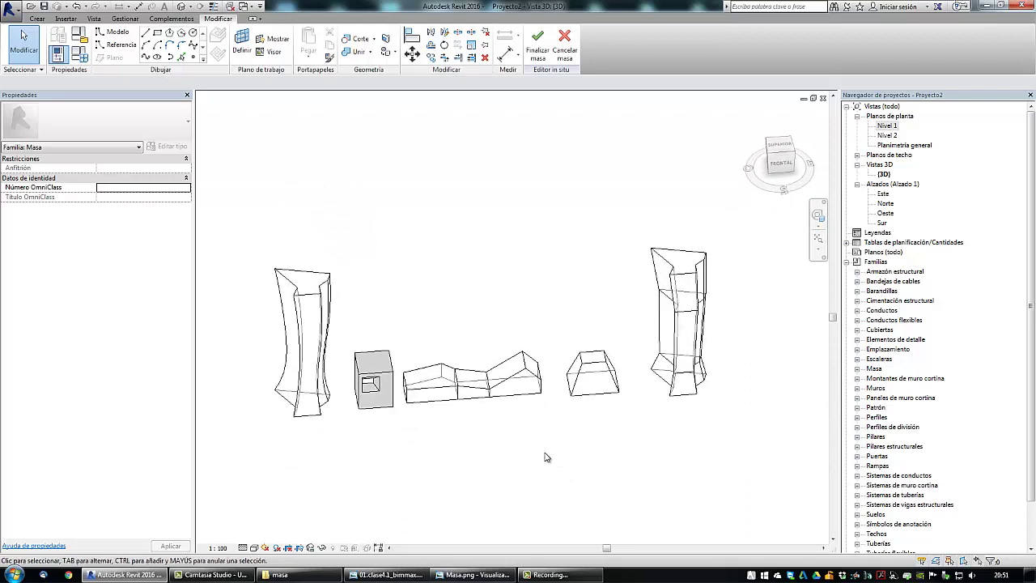
shift+middle_drag(547, 451, 558, 458)
scroll(558, 458, down, 1)
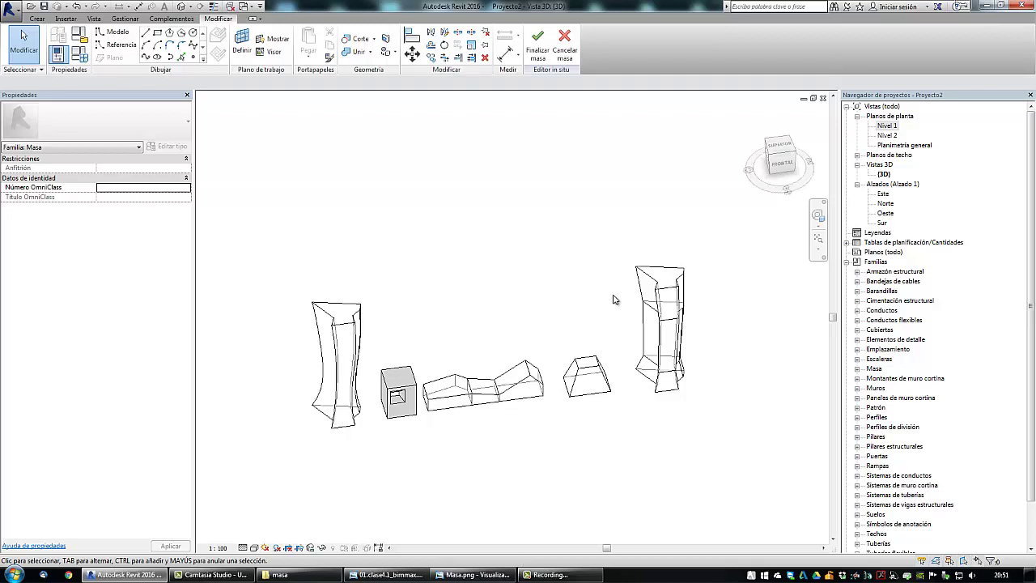
shift+middle_drag(620, 478, 621, 426)
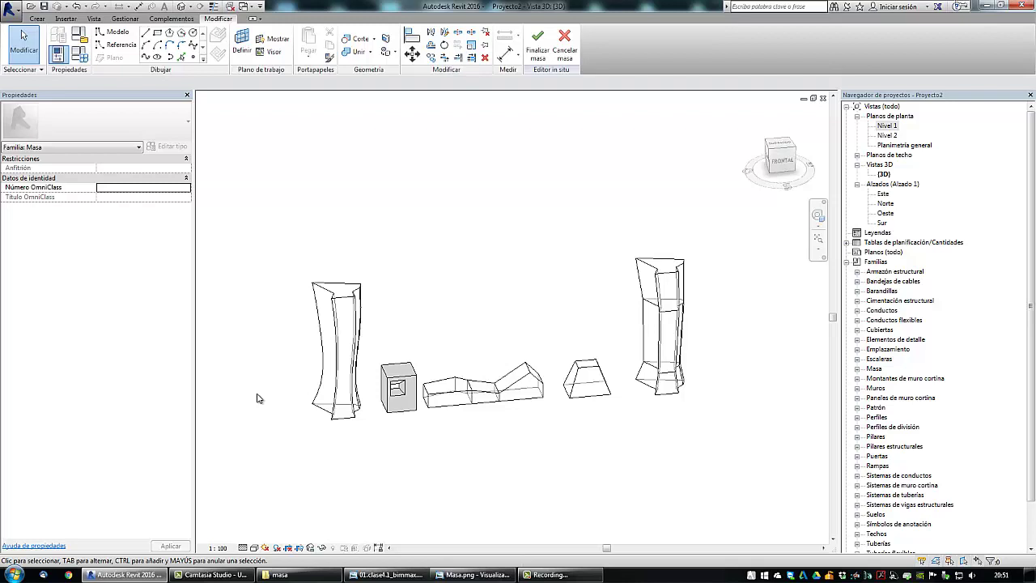
click(542, 63)
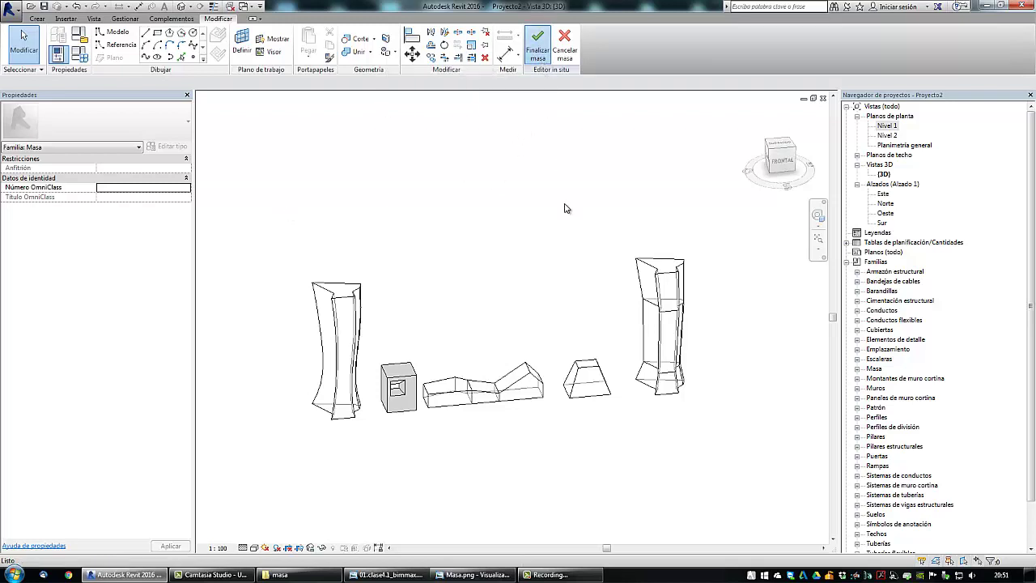
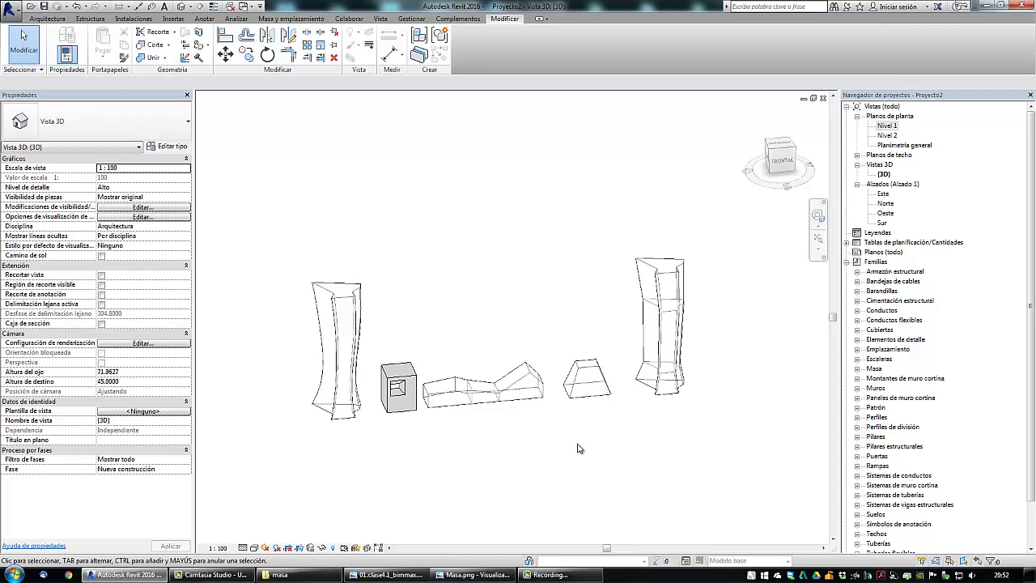
- Select the combined mass and reopen it for in-place editing
middle_drag(552, 455, 550, 475)
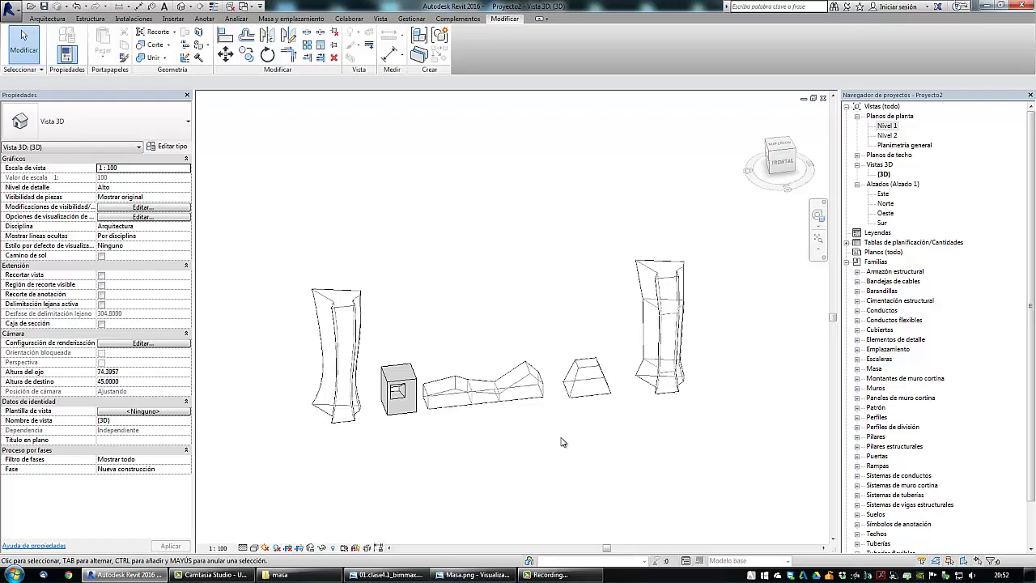
shift+middle_drag(563, 440, 474, 423)
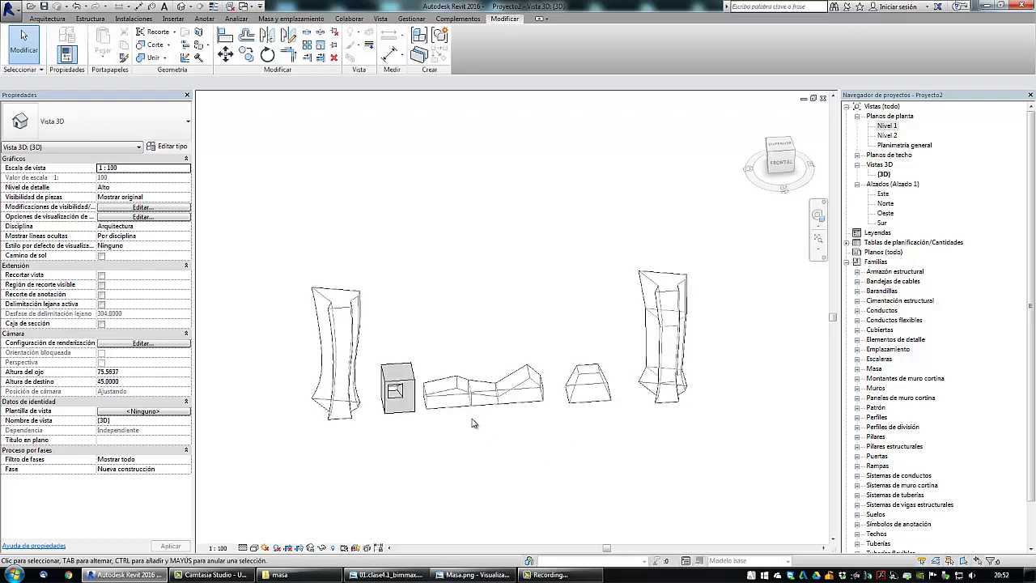
click(316, 301)
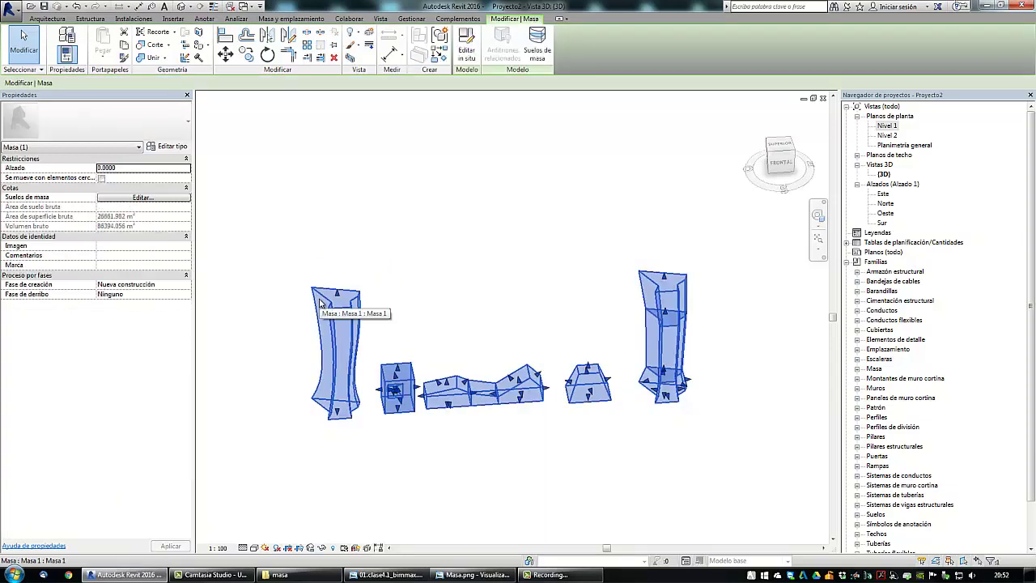
click(468, 53)
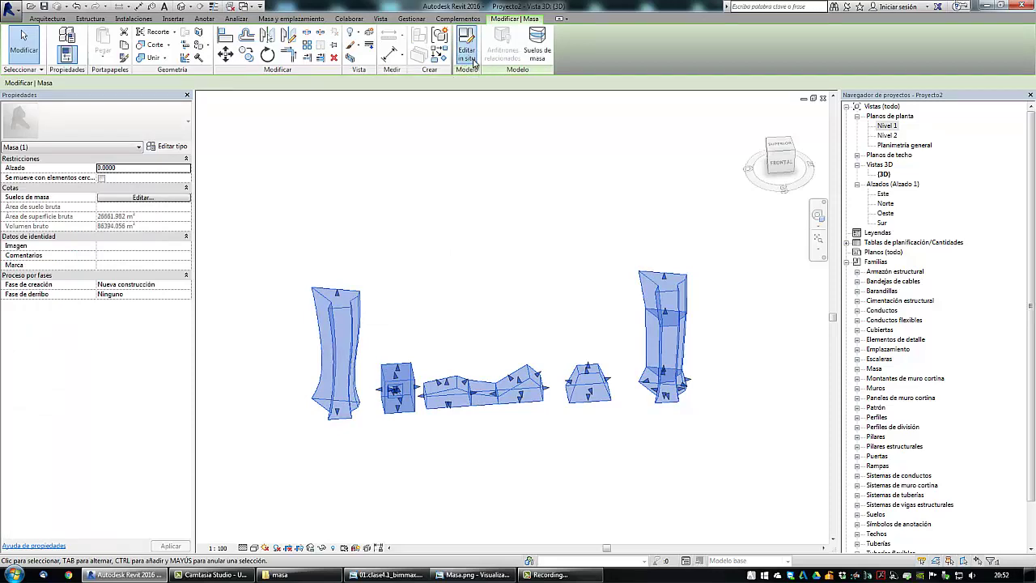
- Cut the whole curved tower beside the cube to the clipboard and finish the edited mass
click(332, 324)
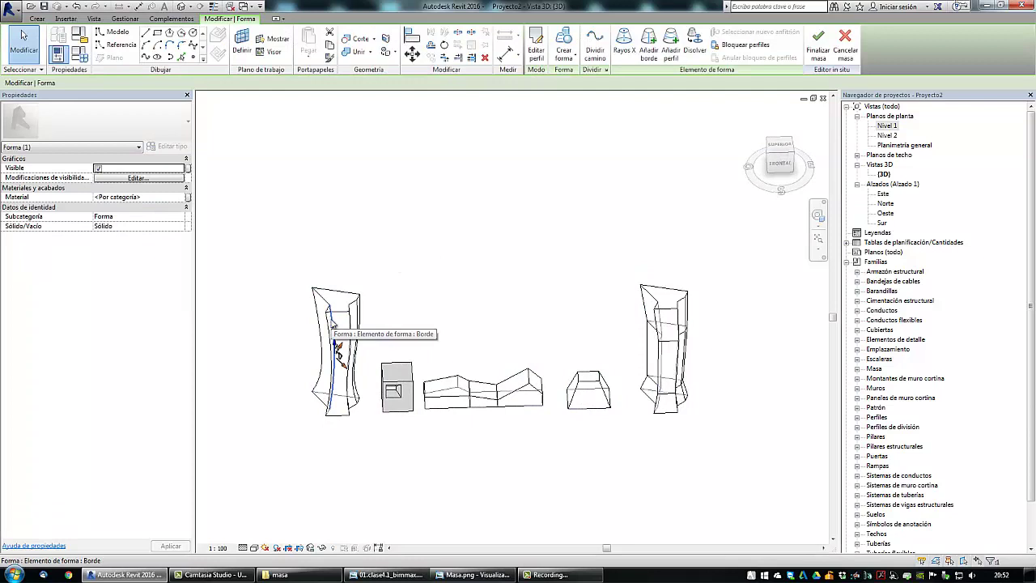
click(294, 293)
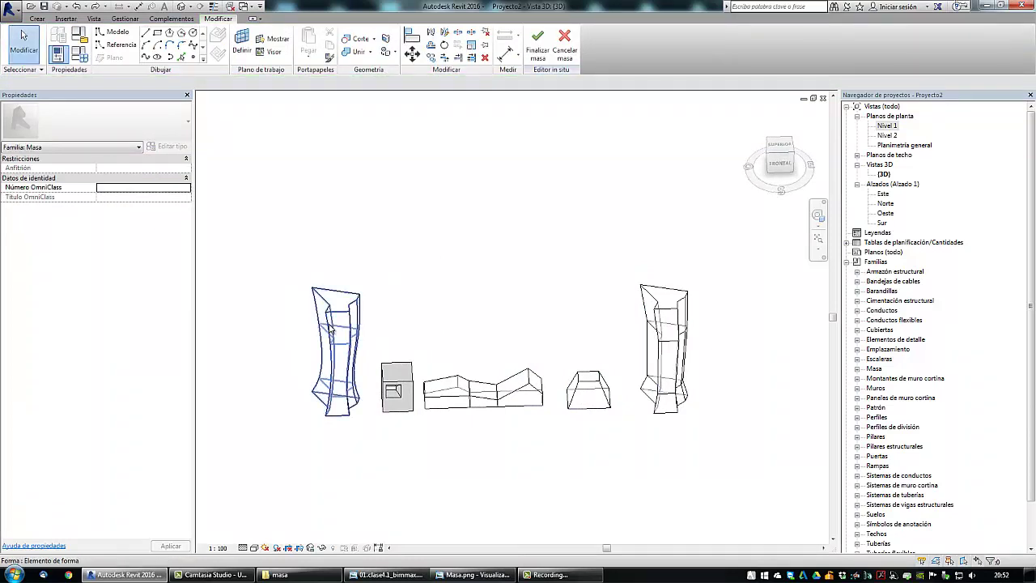
click(331, 327)
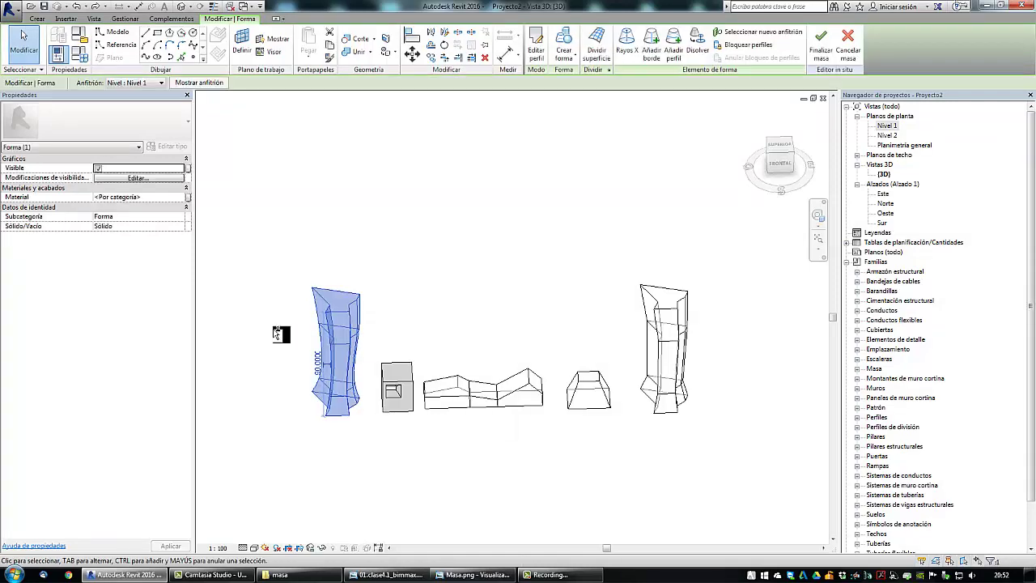
key(Delete)
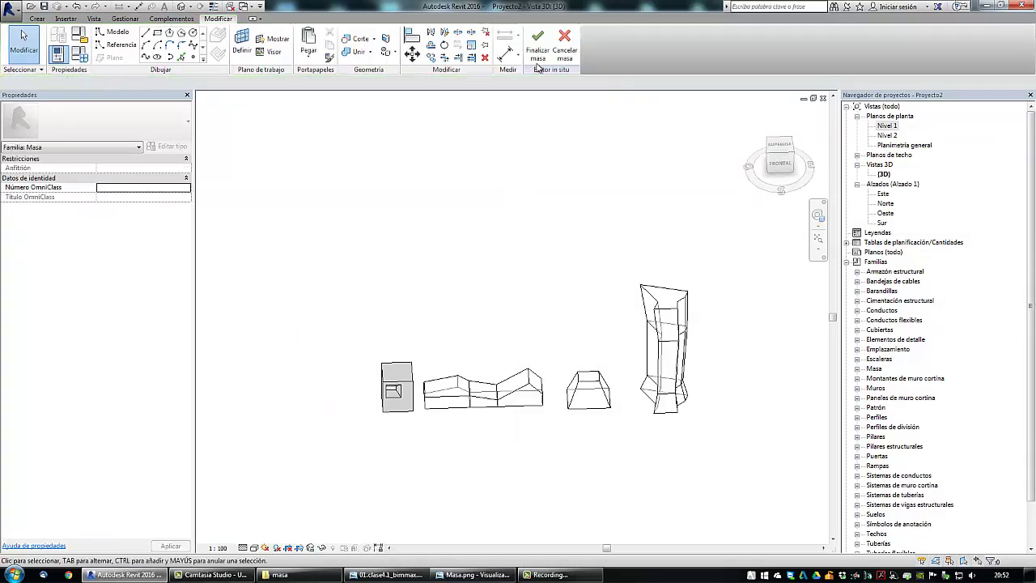
click(537, 47)
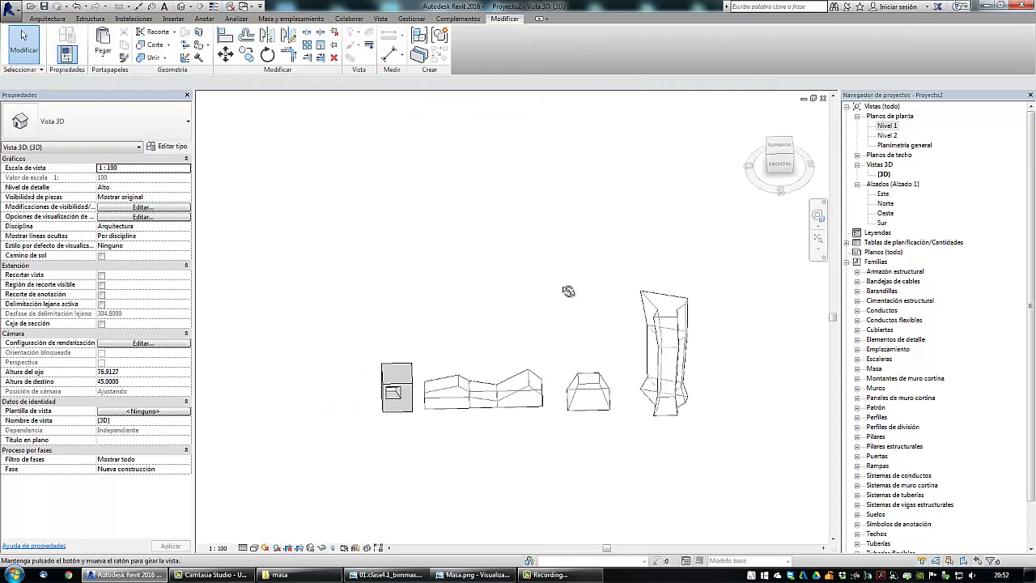
shift+middle_drag(568, 291, 577, 288)
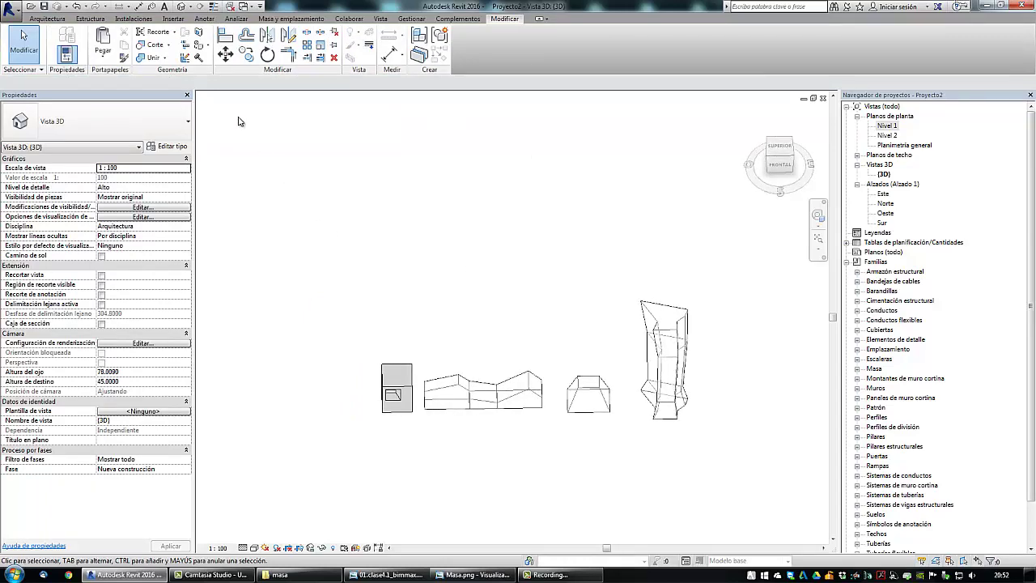
- Start a new in-place mass and save the project as Proyecto2 in Mis documentos
click(285, 19)
click(136, 54)
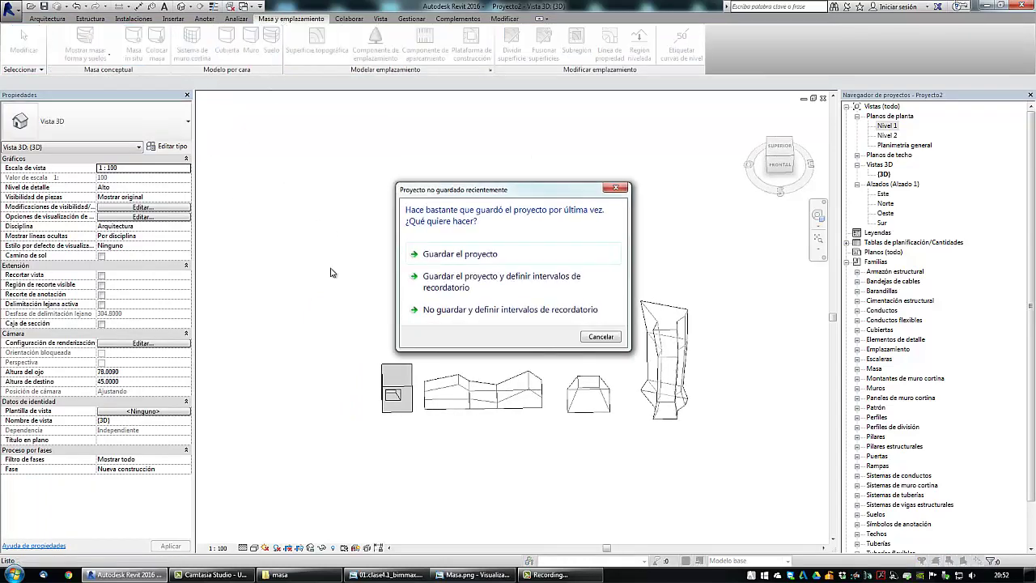
click(458, 254)
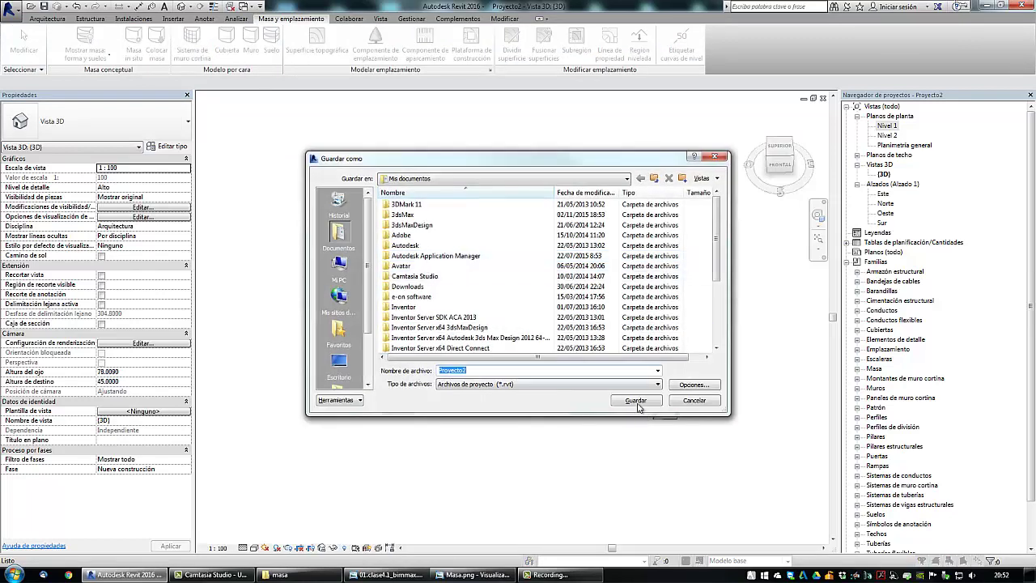
click(636, 400)
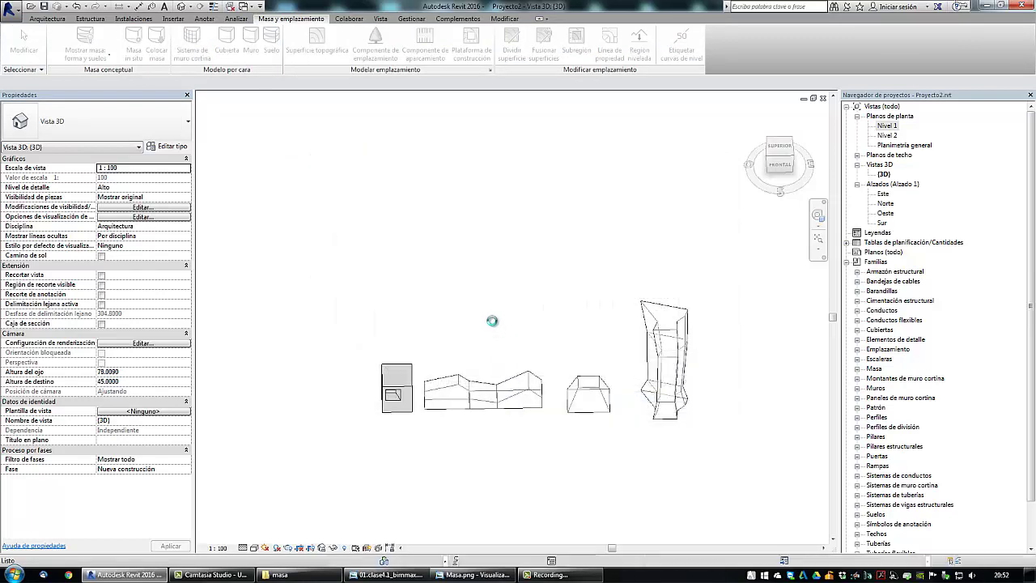
- Name the new in-place mass Torre and enter its editor
text(T)
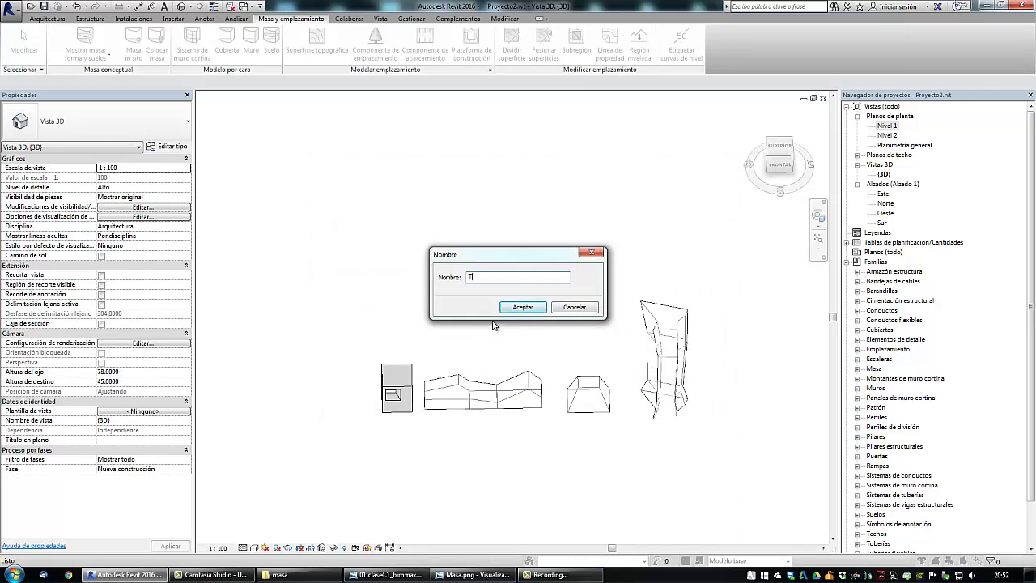
text(orre)
click(523, 308)
shift+middle_drag(535, 329, 530, 332)
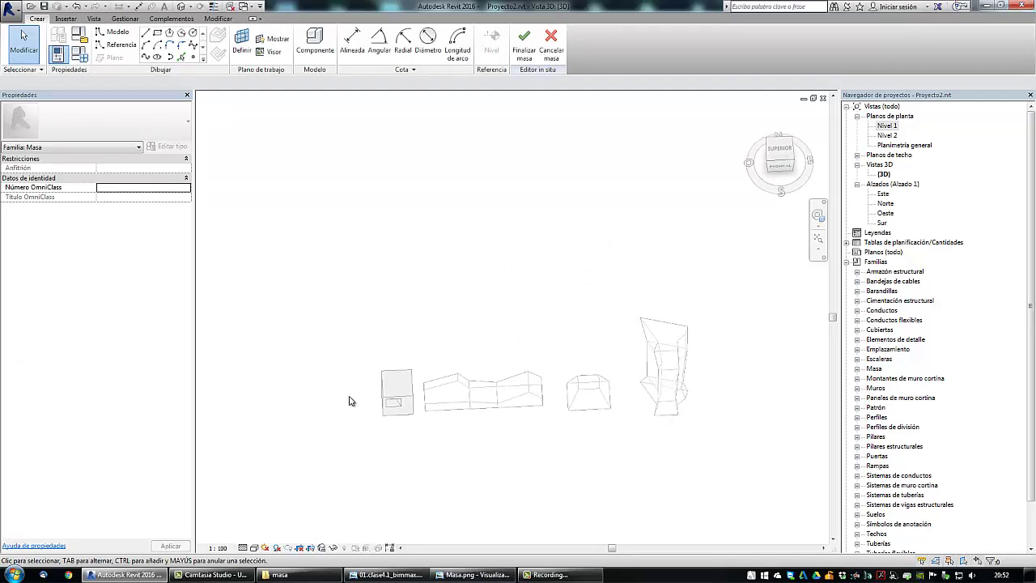
- Paste the cut tower into the Torre mass on the Nivel 1 floor plan, aligned with the current view
double_click(884, 127)
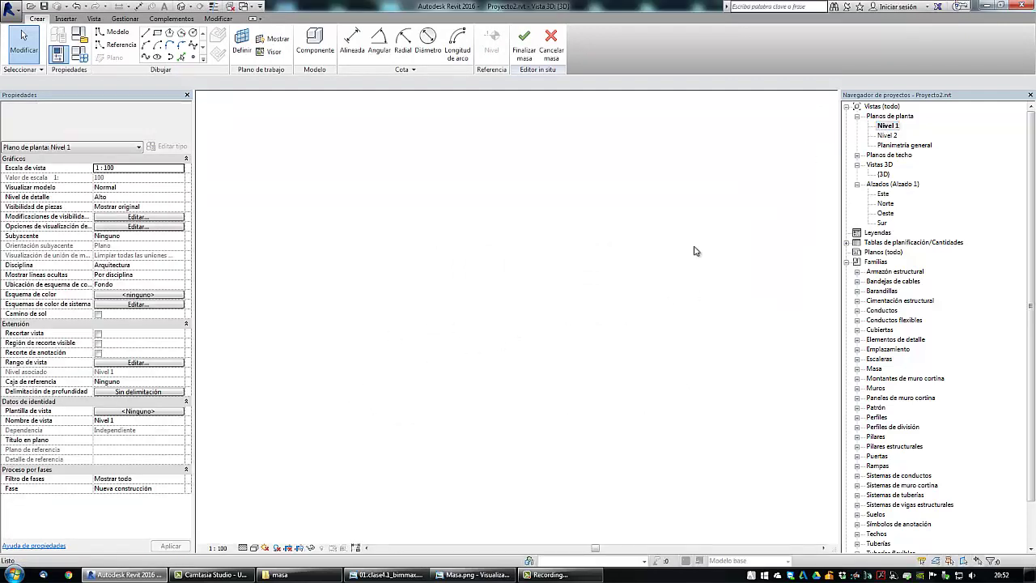
middle_drag(447, 252, 432, 246)
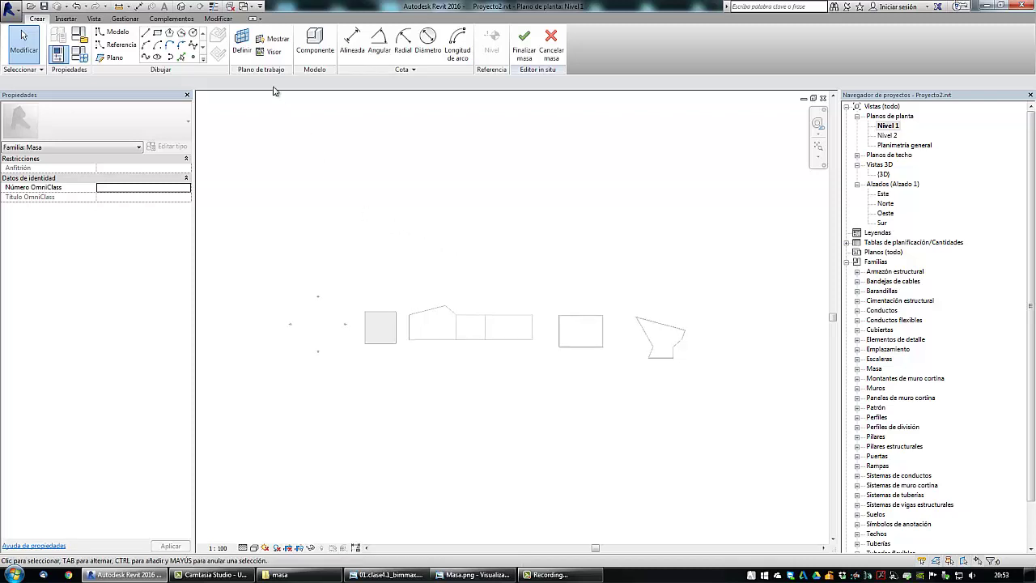
click(219, 18)
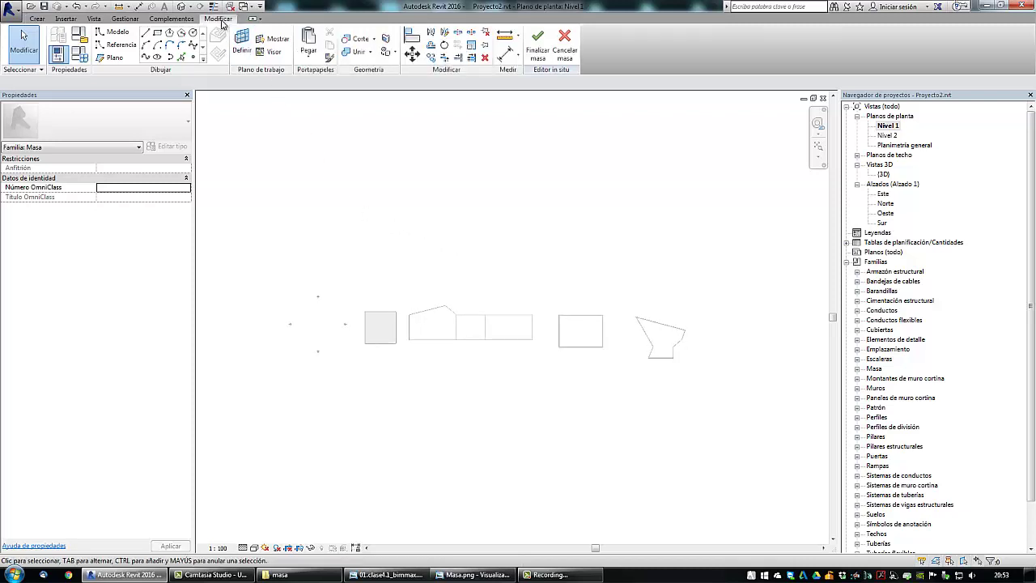
click(309, 57)
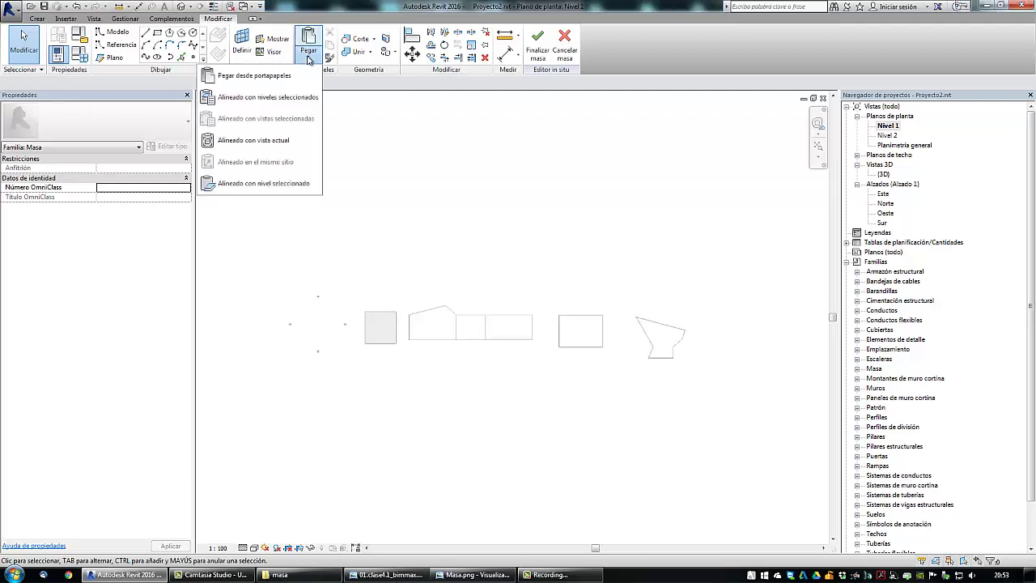
click(309, 144)
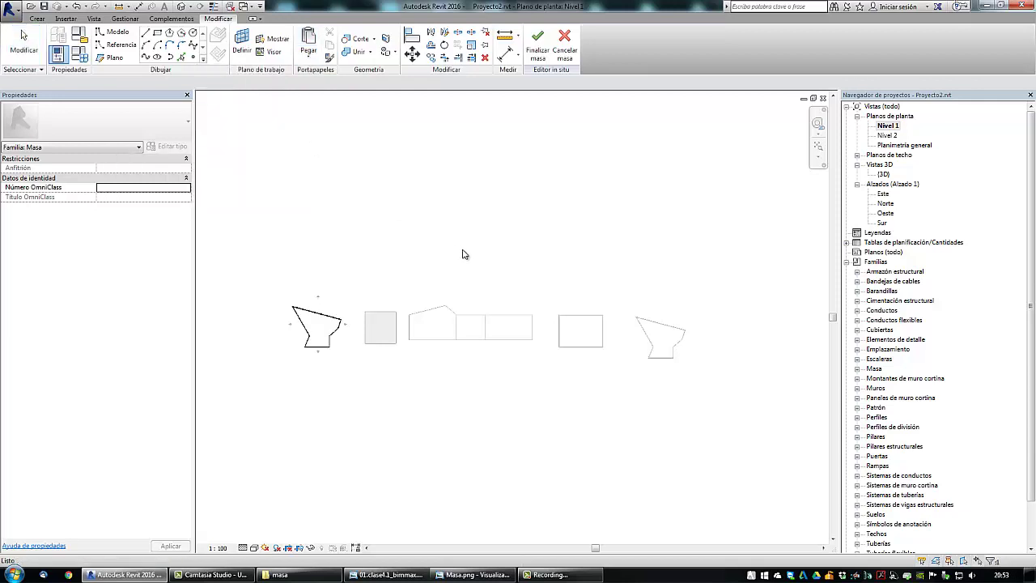
- Return to the default 3D view and finish the Torre mass
key(3)
key(d)
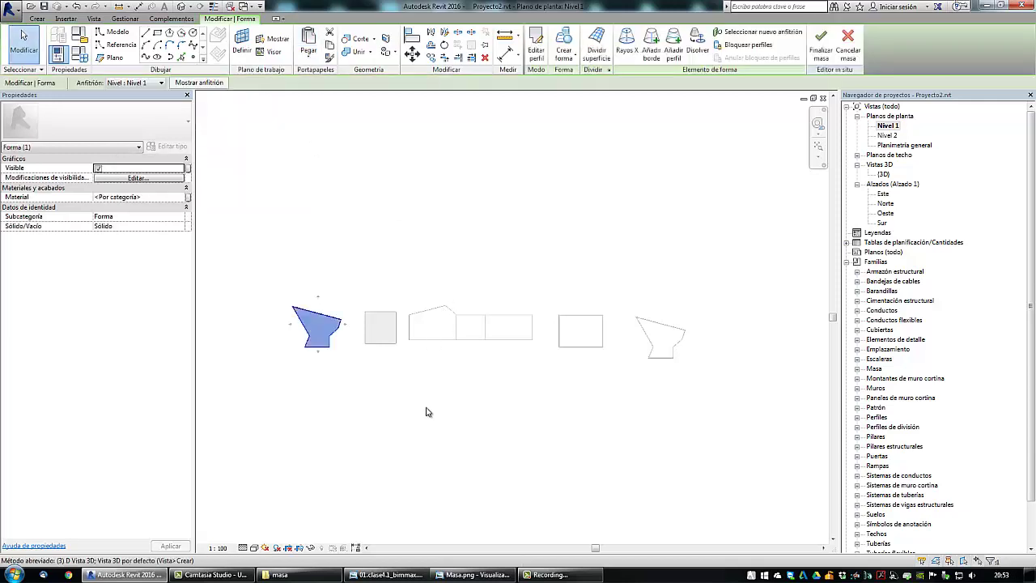
click(435, 438)
shift+middle_drag(435, 439, 472, 399)
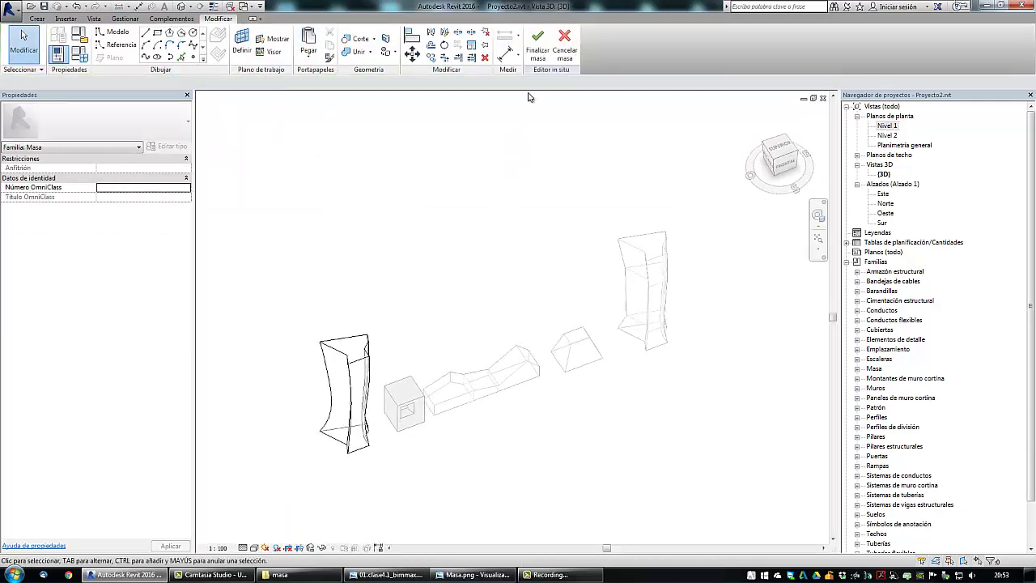
click(539, 39)
shift+middle_drag(497, 305, 475, 288)
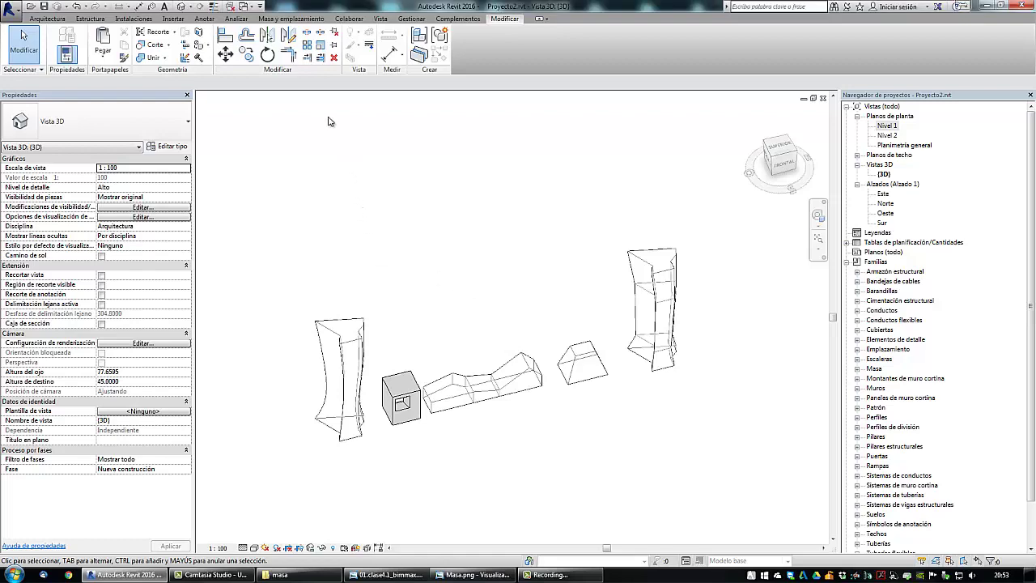
click(292, 21)
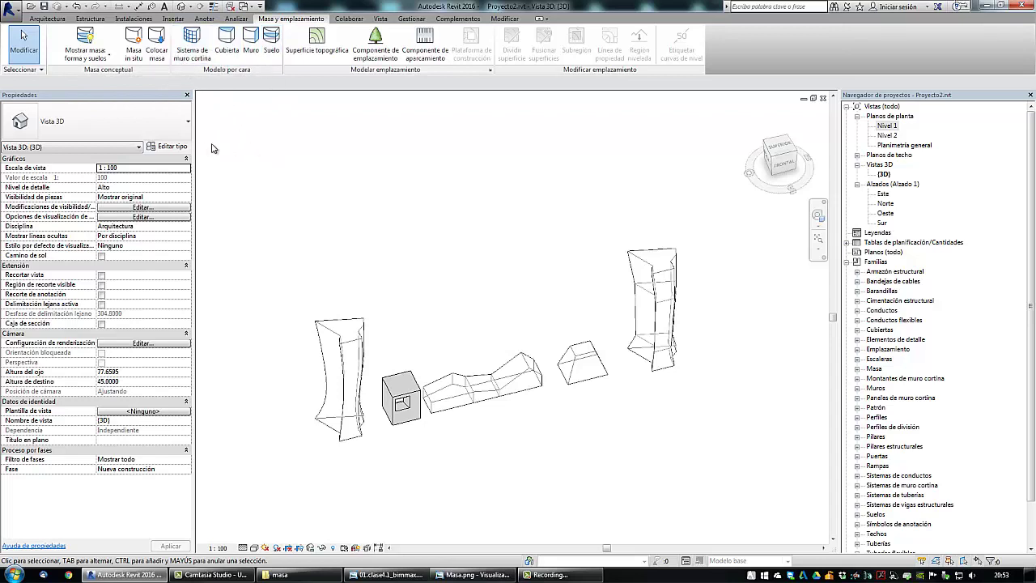
shift+middle_drag(259, 209, 322, 240)
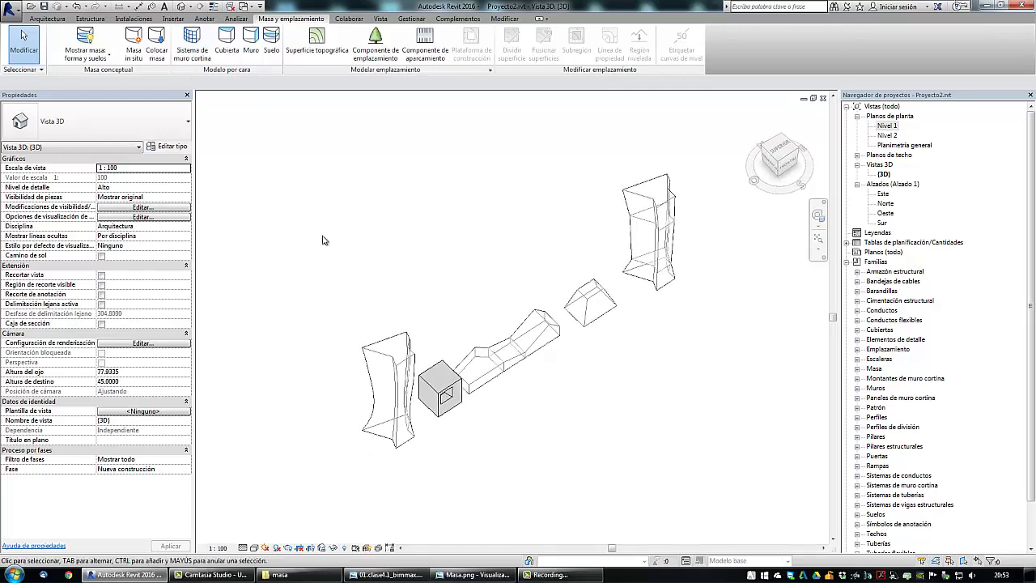
- Start a wall by face with type Ladrillo cara vista 30 cm and set its location line to Cara de acabado: Interior
click(252, 57)
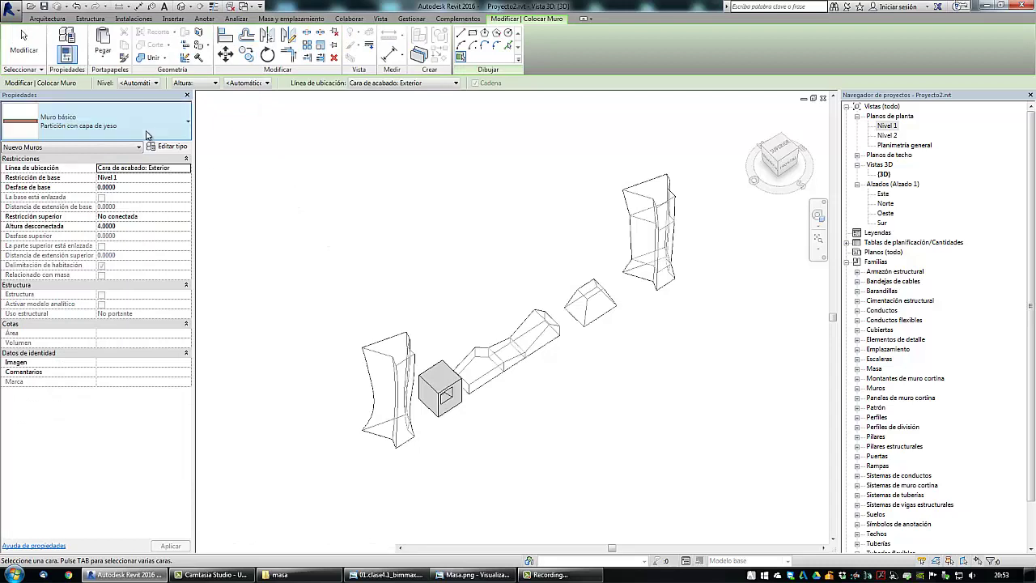
click(149, 135)
scroll(162, 267, up, 3)
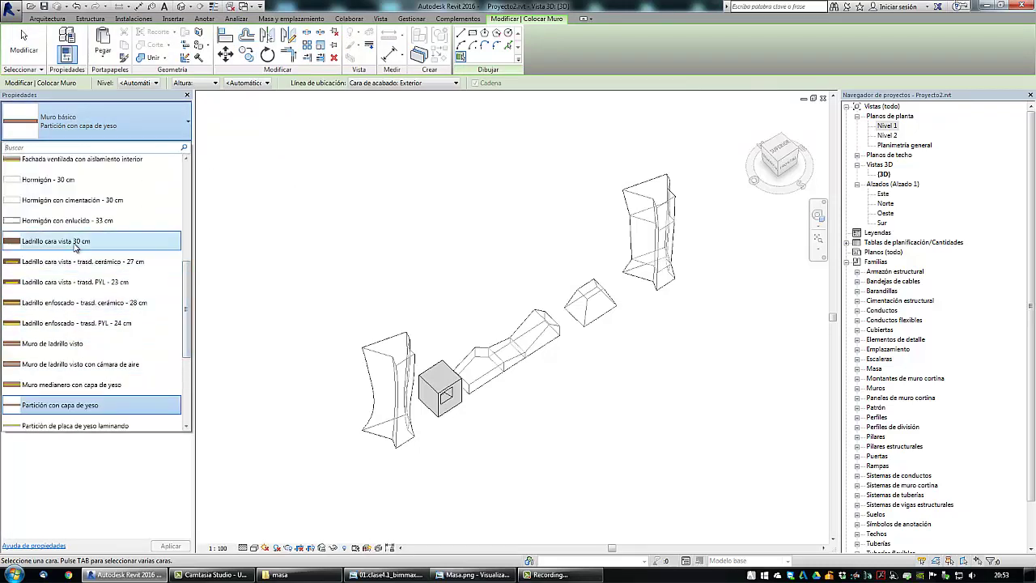
click(75, 243)
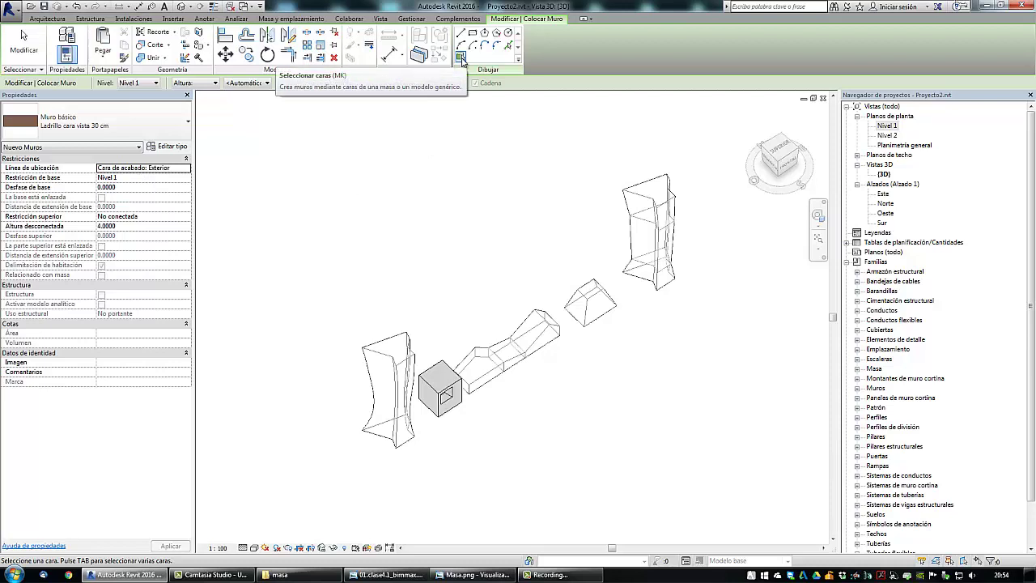
middle_drag(436, 166, 443, 178)
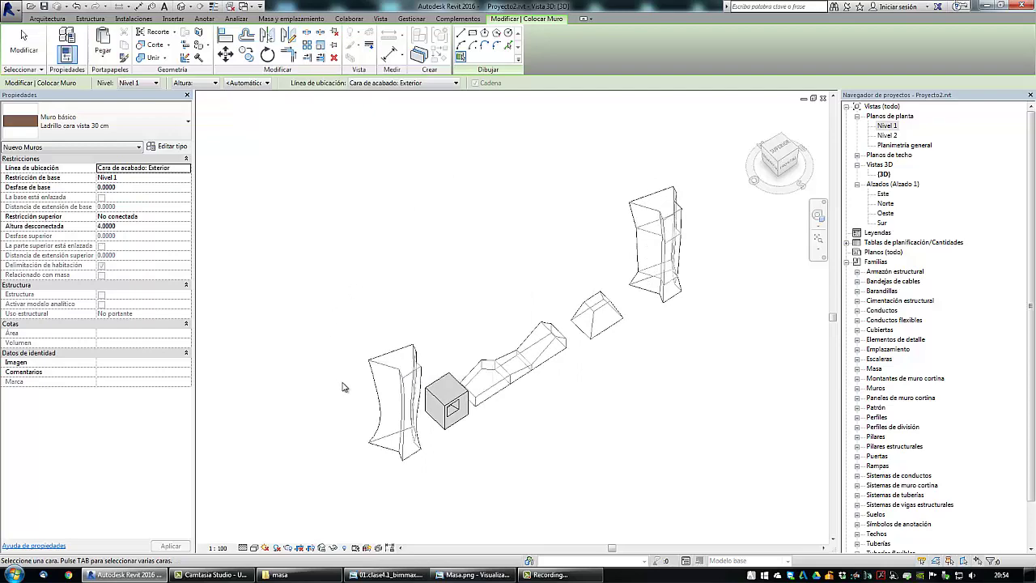
scroll(344, 387, up, 4)
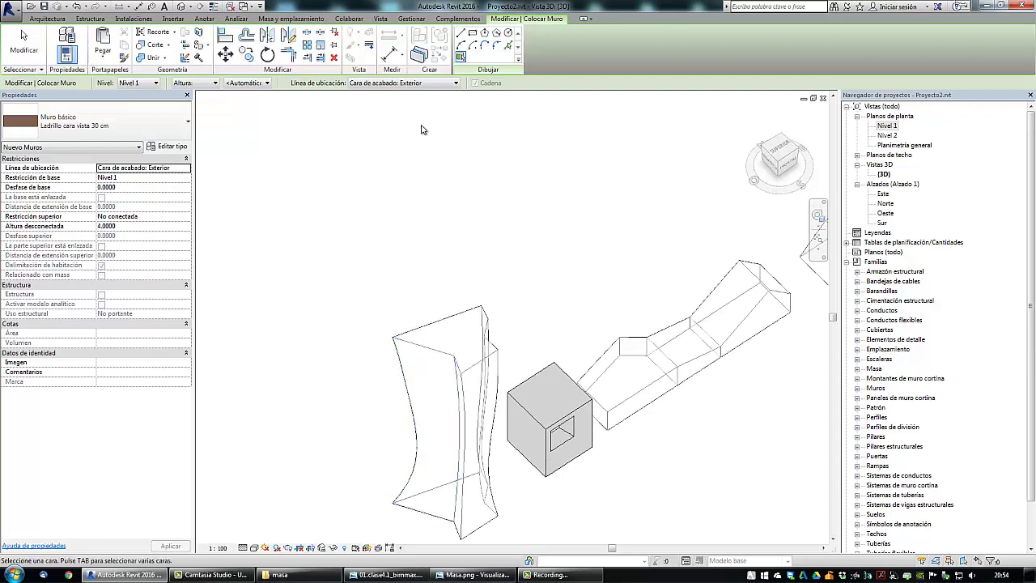
click(419, 85)
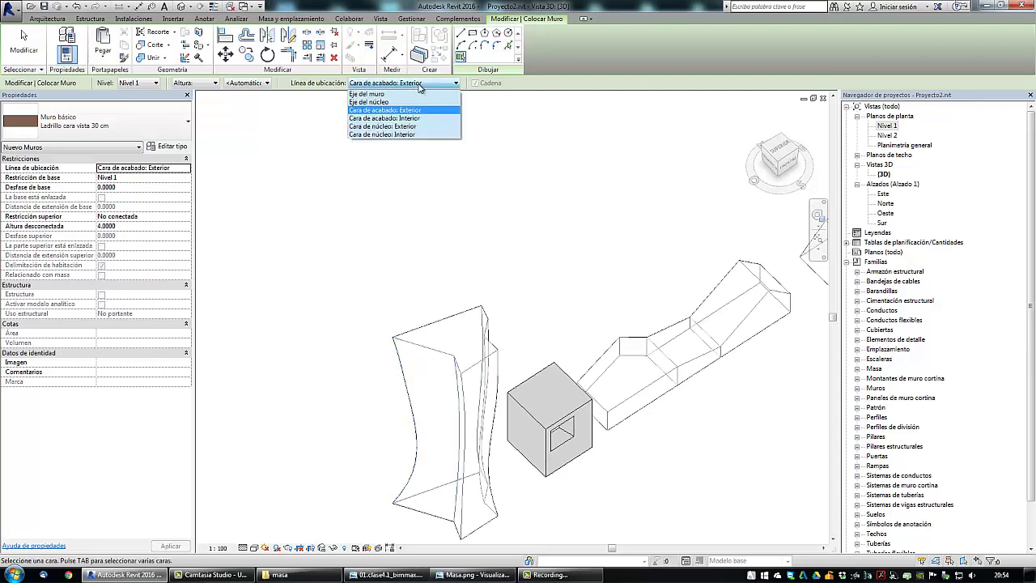
click(411, 119)
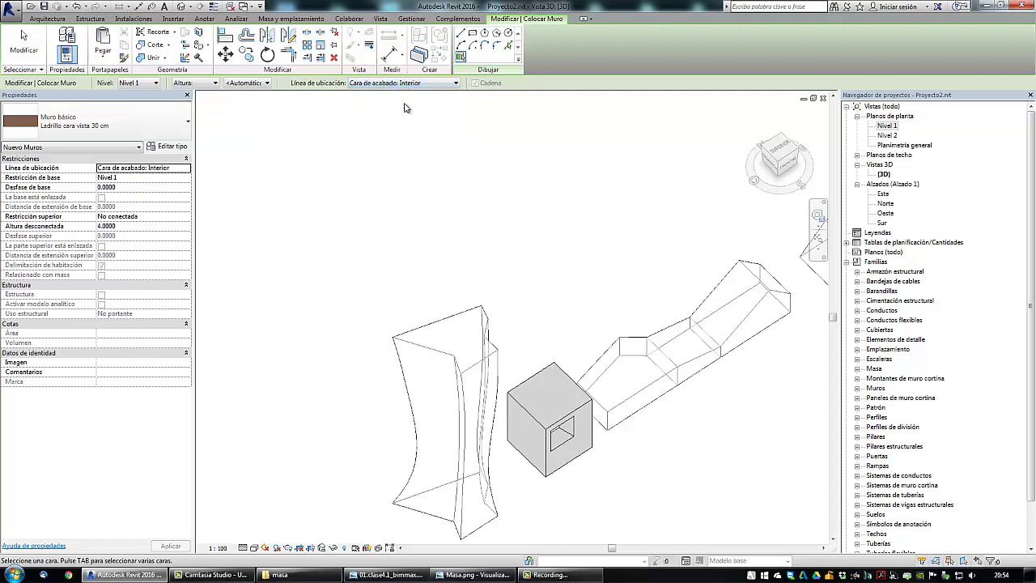
- Place the brick walls on the curved vertical faces around the nearest Torre mass
middle_drag(366, 347, 367, 295)
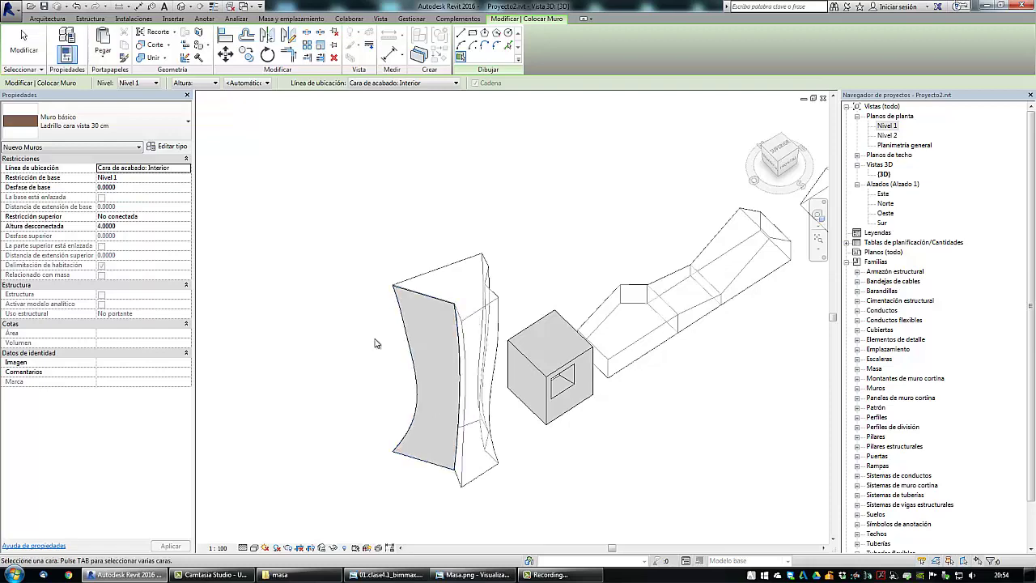
shift+middle_drag(372, 348, 415, 372)
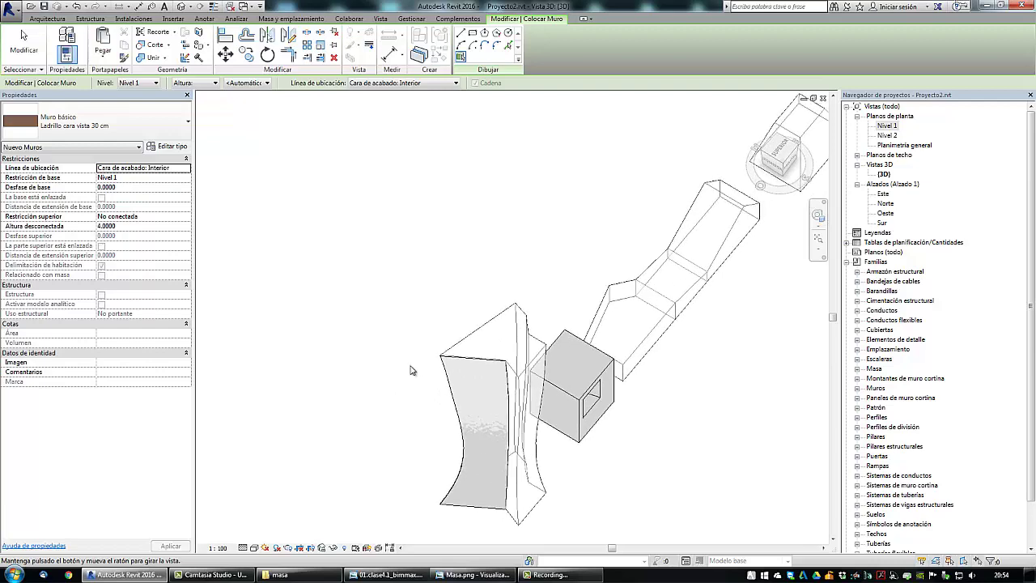
scroll(429, 402, up, 3)
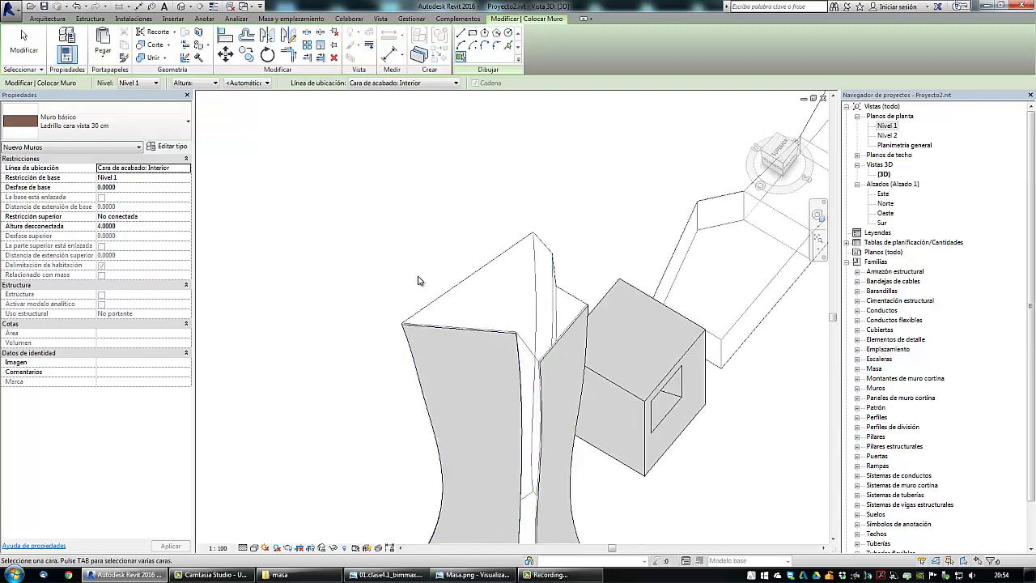
shift+middle_drag(412, 289, 421, 364)
scroll(536, 346, down, 4)
middle_drag(482, 202, 450, 383)
scroll(449, 373, up, 3)
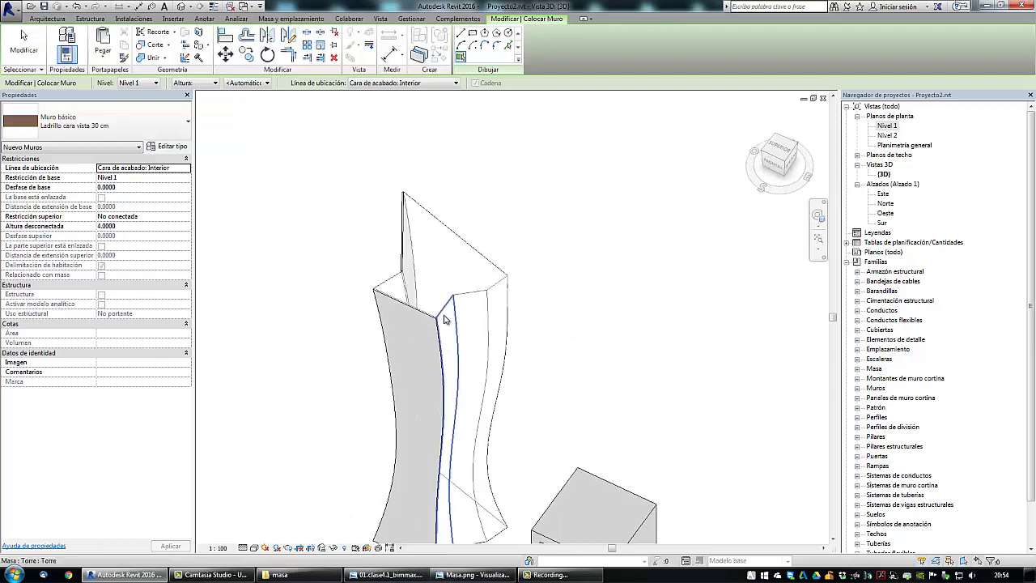
click(490, 311)
shift+middle_drag(569, 361, 463, 434)
scroll(486, 396, up, 3)
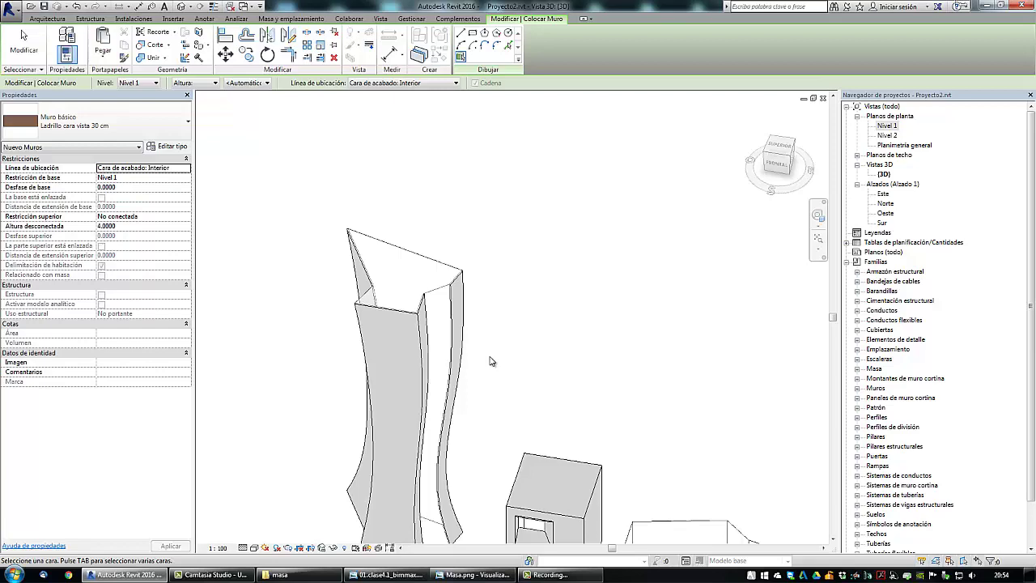
scroll(490, 361, down, 2)
scroll(490, 361, down, 2)
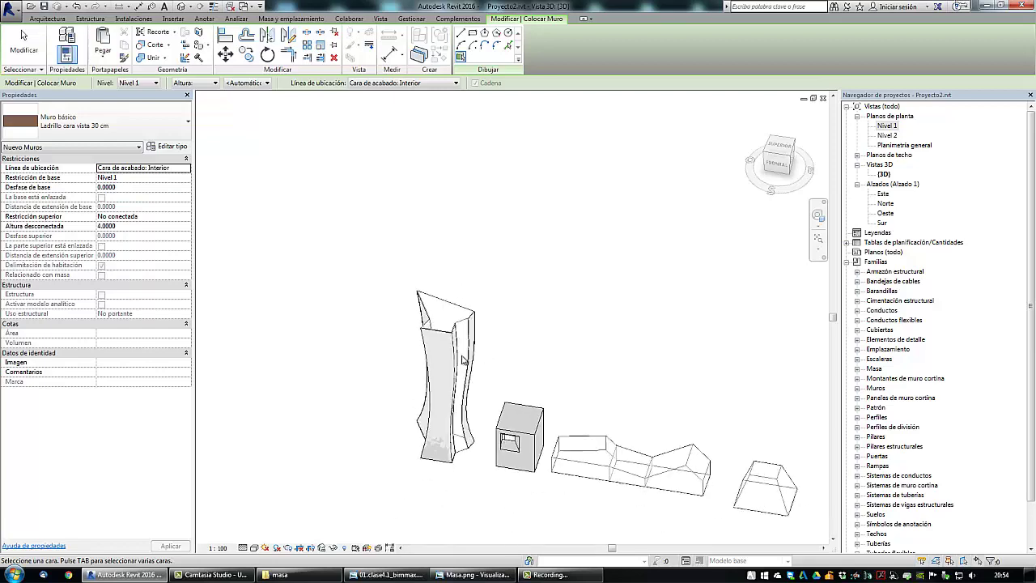
shift+middle_drag(354, 412, 599, 429)
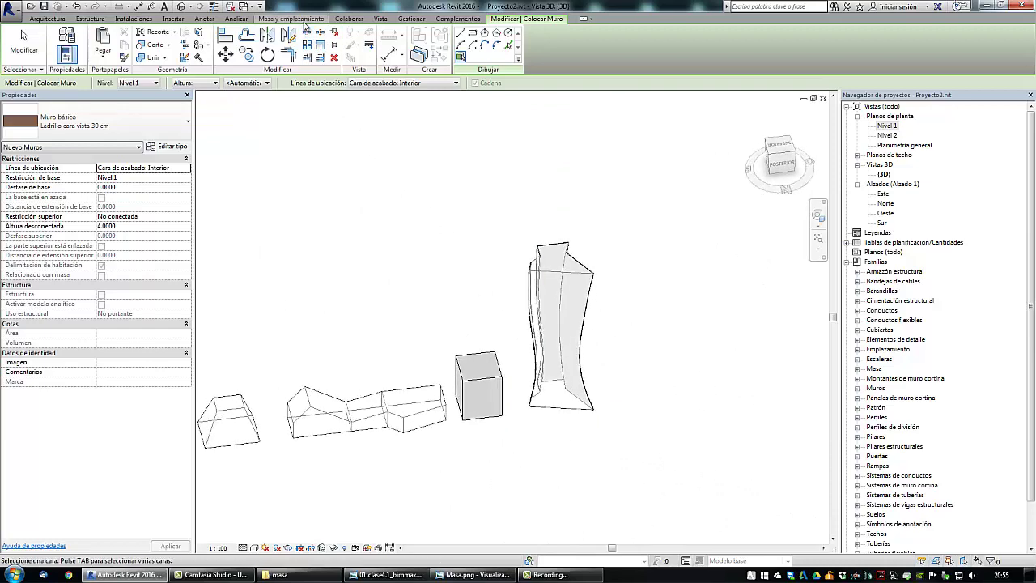
click(304, 18)
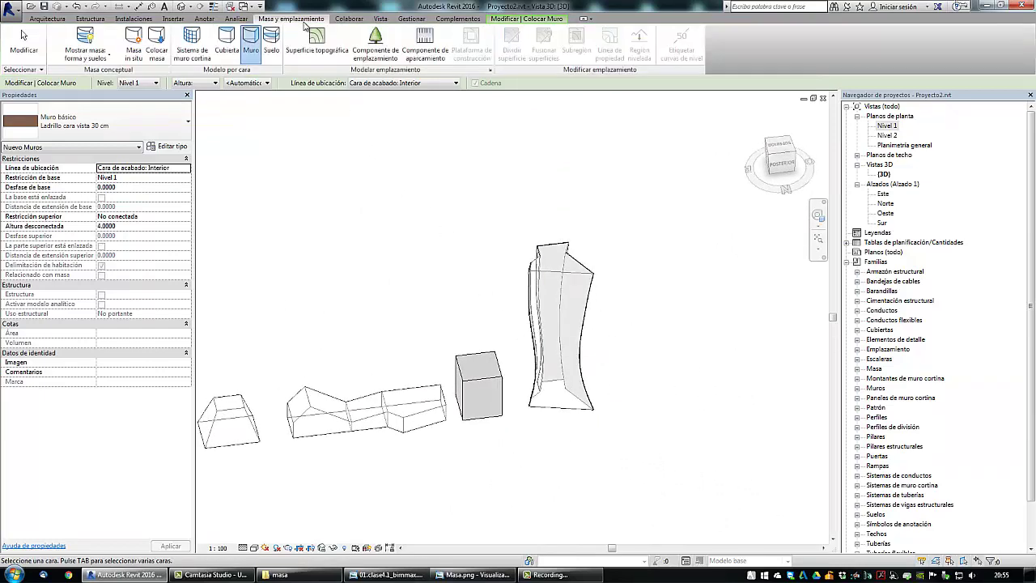
click(275, 53)
scroll(555, 405, up, 3)
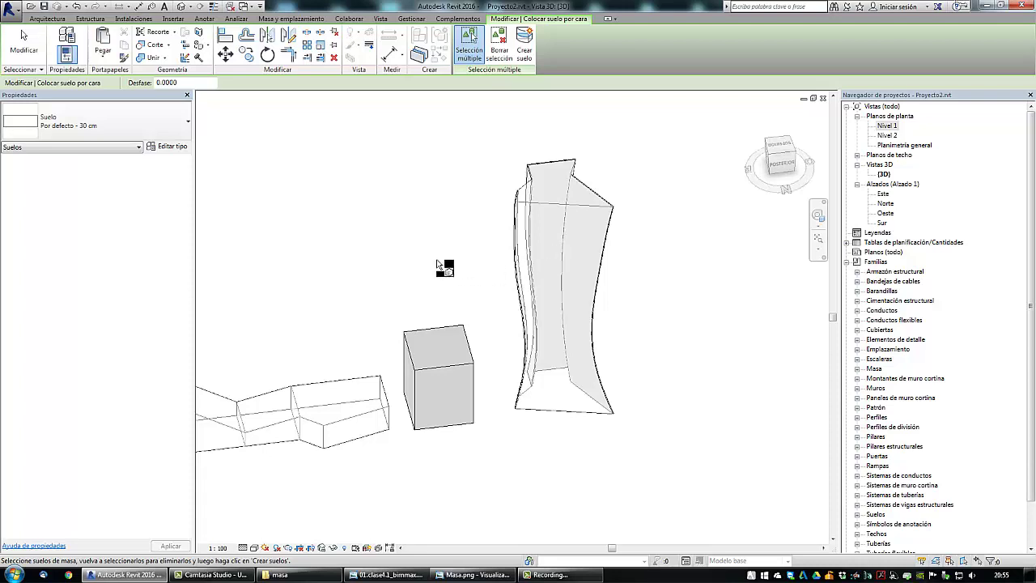
middle_drag(439, 261, 411, 260)
key(Escape)
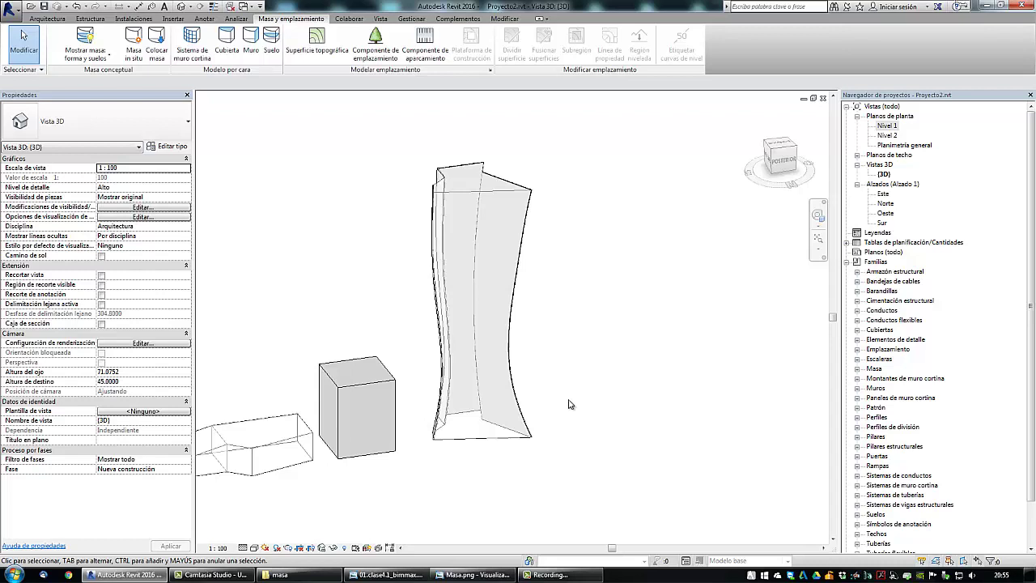
- Open the Oeste elevation and locate the Nivel 2 line at the base of the tower
double_click(886, 214)
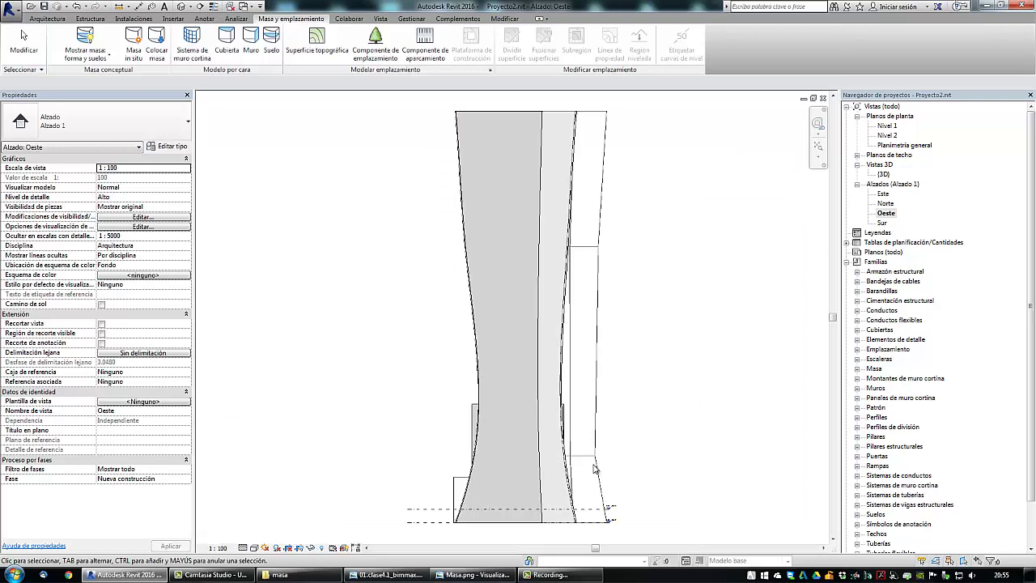
scroll(595, 412, up, 5)
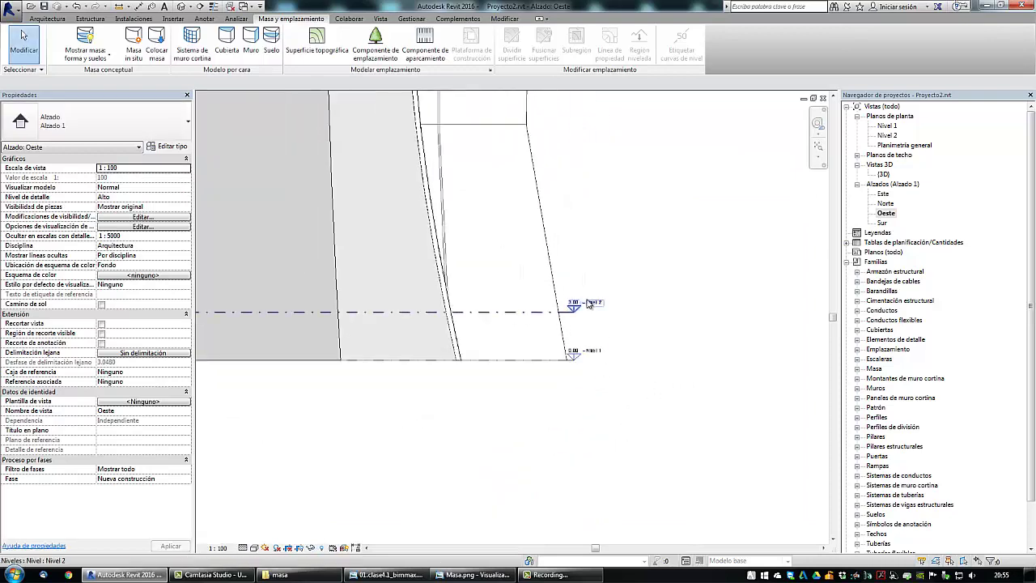
scroll(595, 371, down, 2)
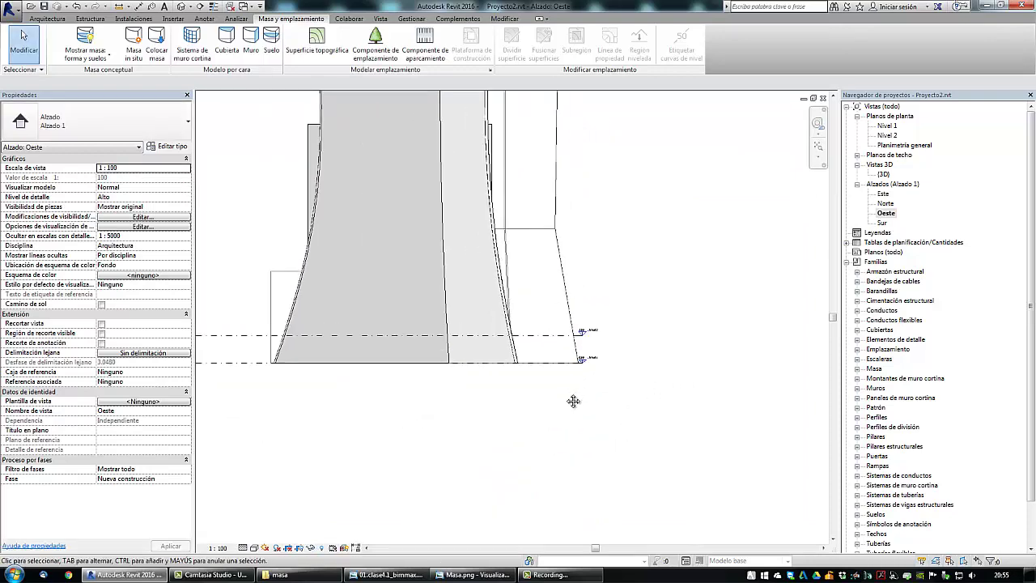
scroll(575, 400, down, 1)
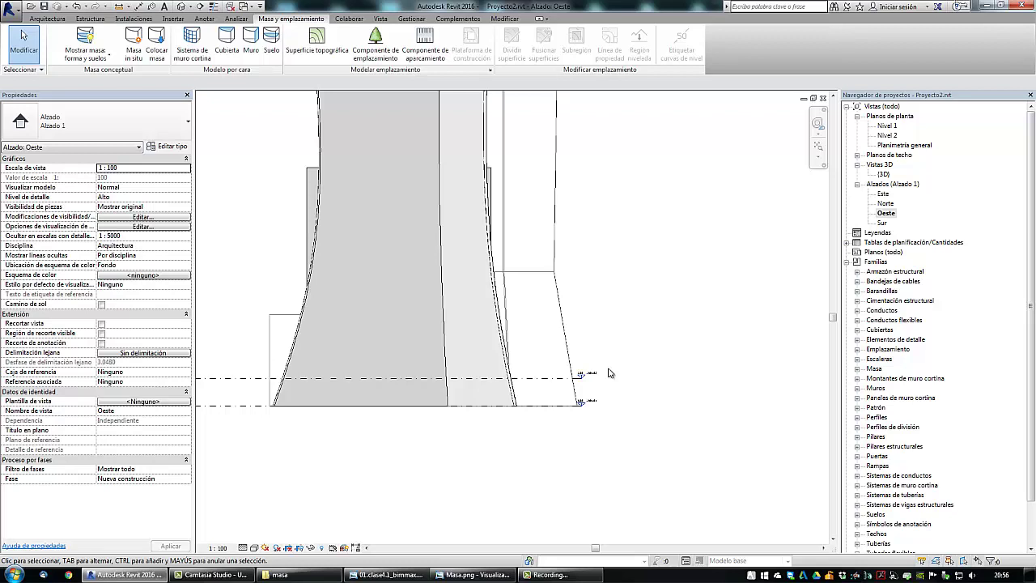
scroll(610, 373, up, 3)
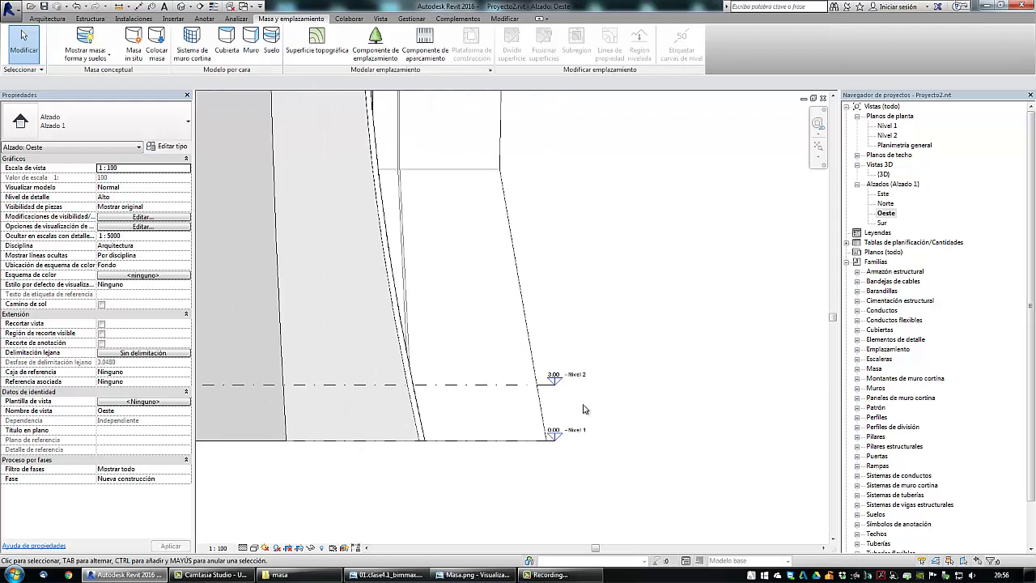
scroll(586, 409, down, 2)
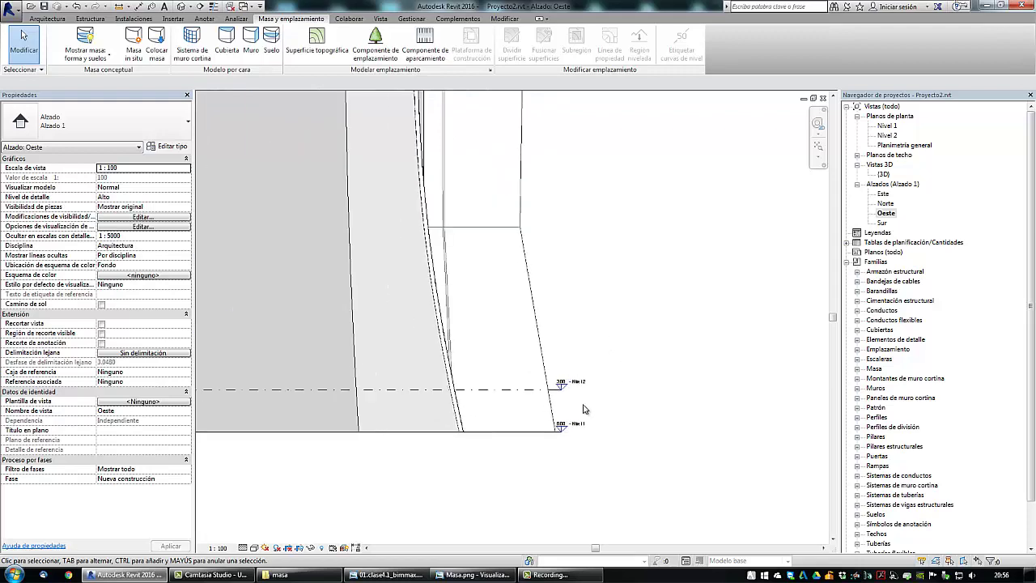
click(499, 395)
click(553, 395)
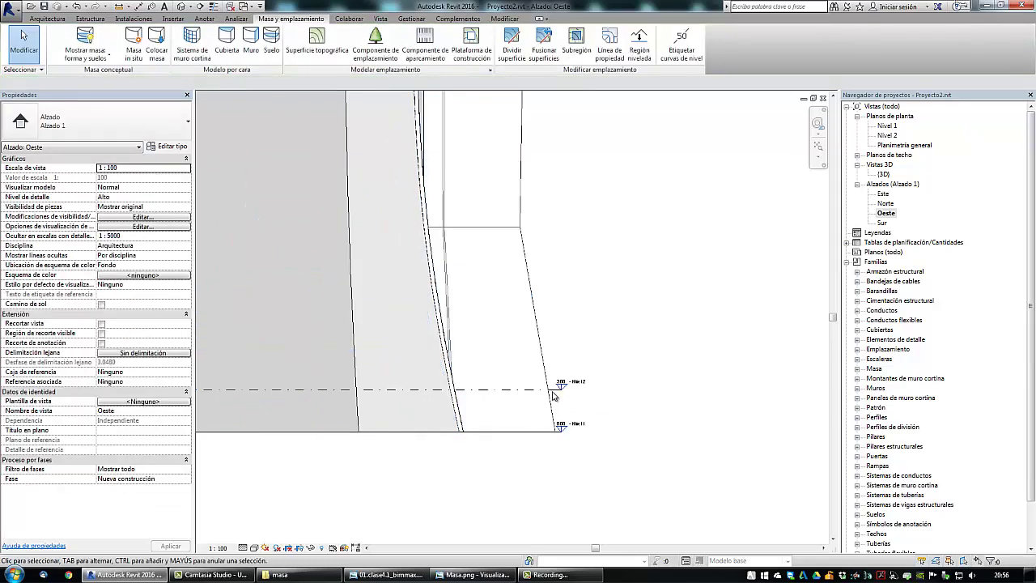
scroll(560, 396, up, 2)
scroll(536, 392, up, 2)
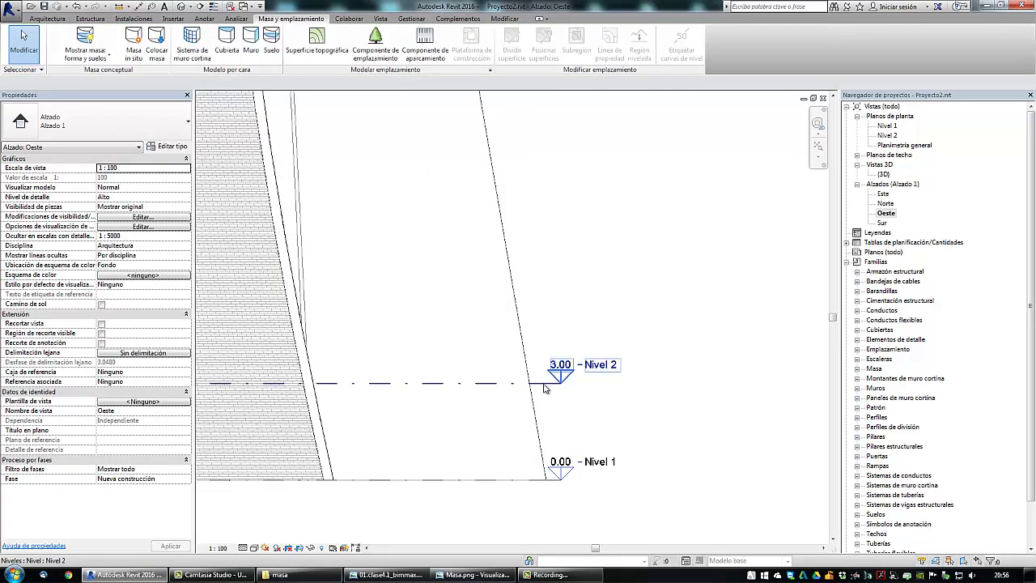
- Array the Nivel 2 level upward as a grouped linear array of 30 items spaced 3 m apart
click(543, 379)
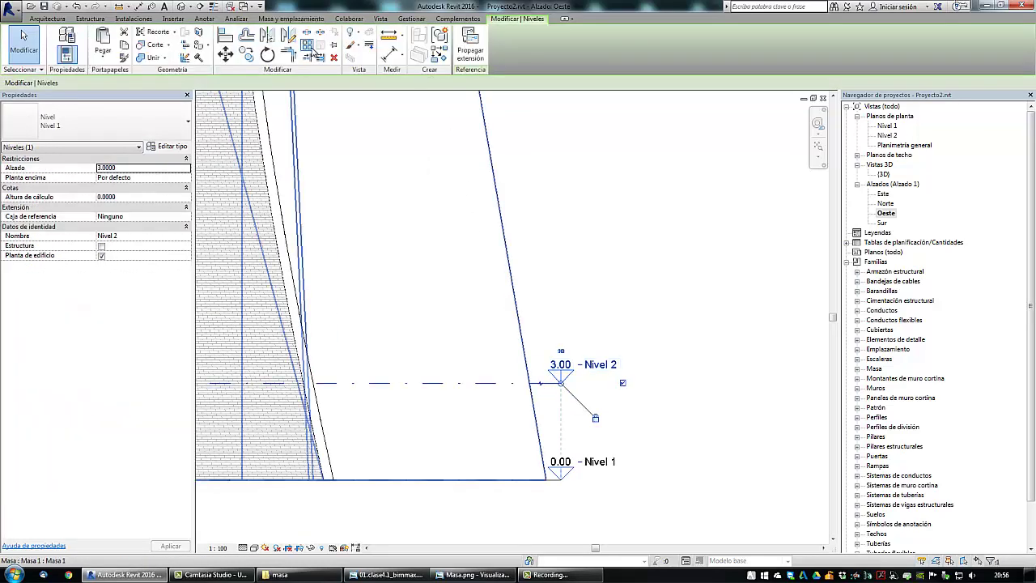
click(313, 47)
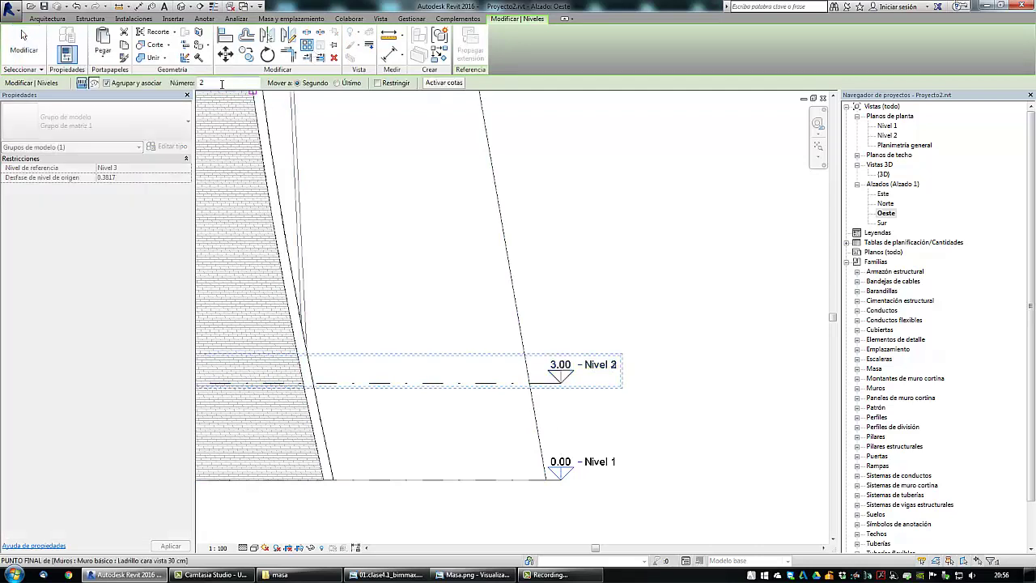
drag(221, 84, 184, 84)
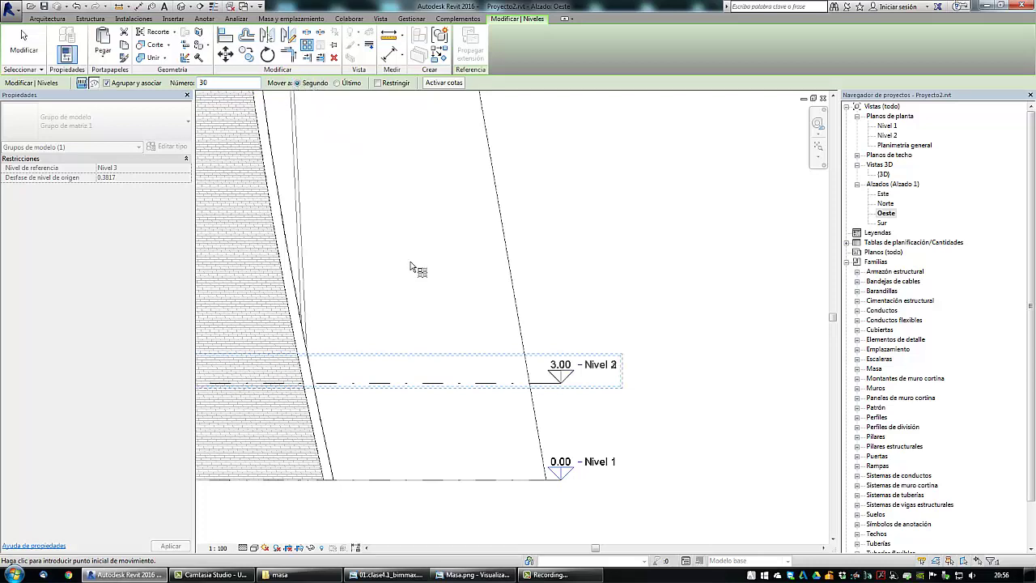
middle_drag(452, 306, 433, 284)
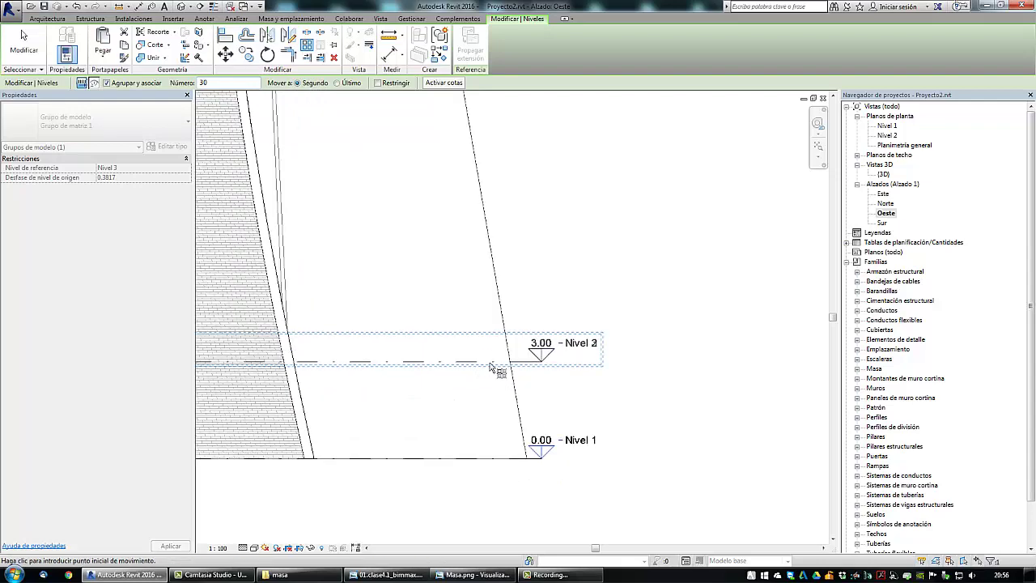
click(490, 362)
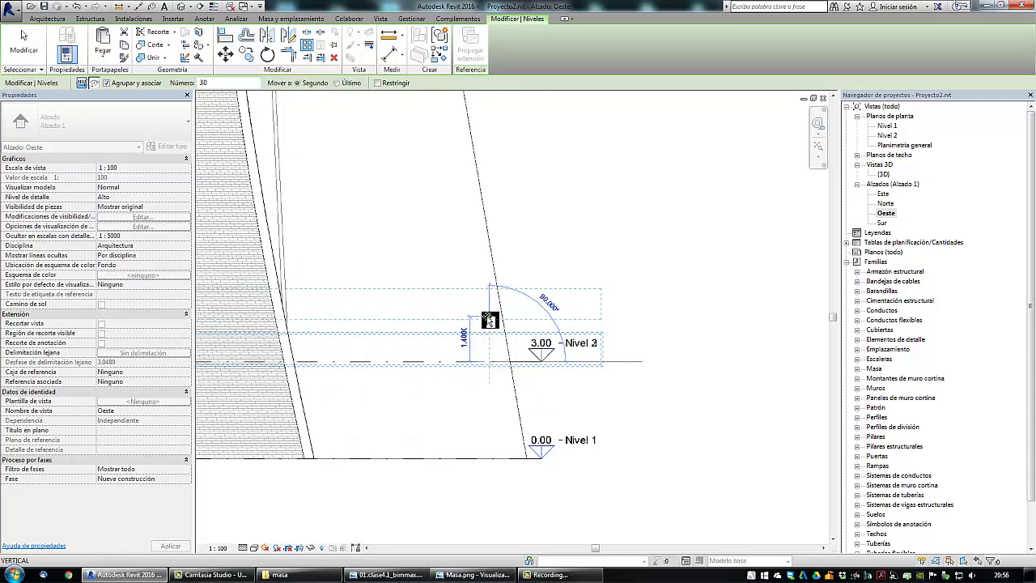
text(3)
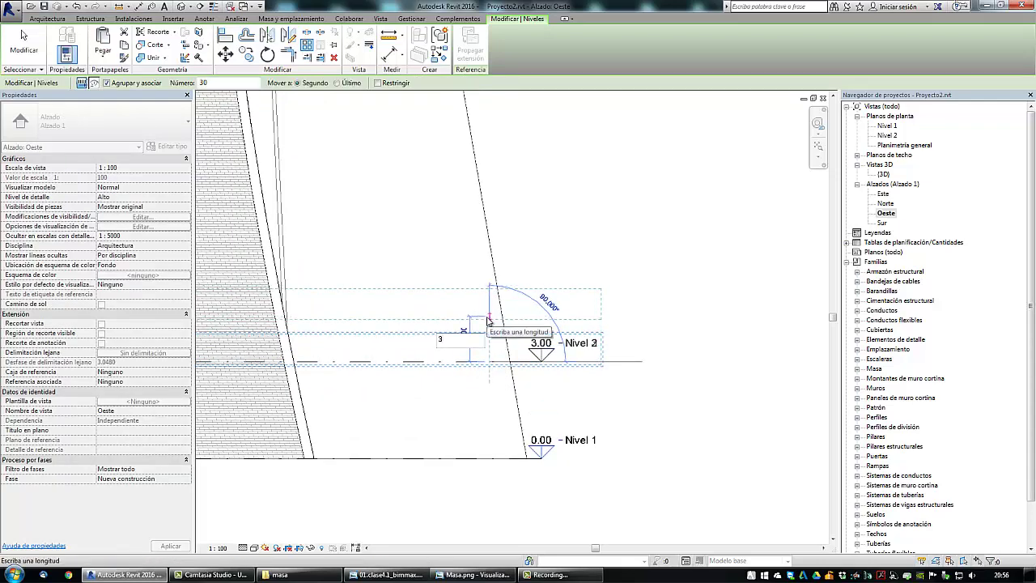
key(Return)
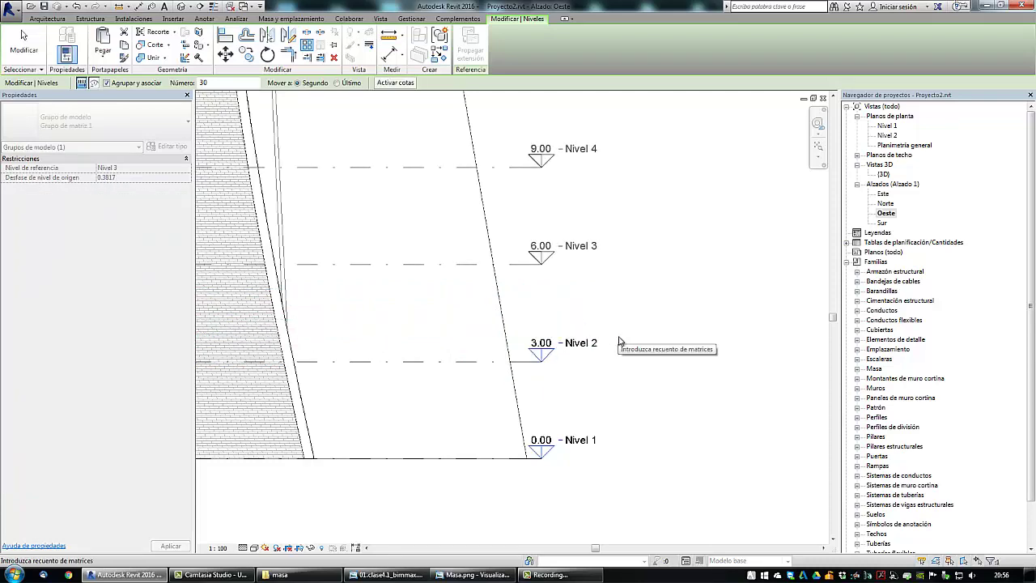
scroll(625, 363, down, 6)
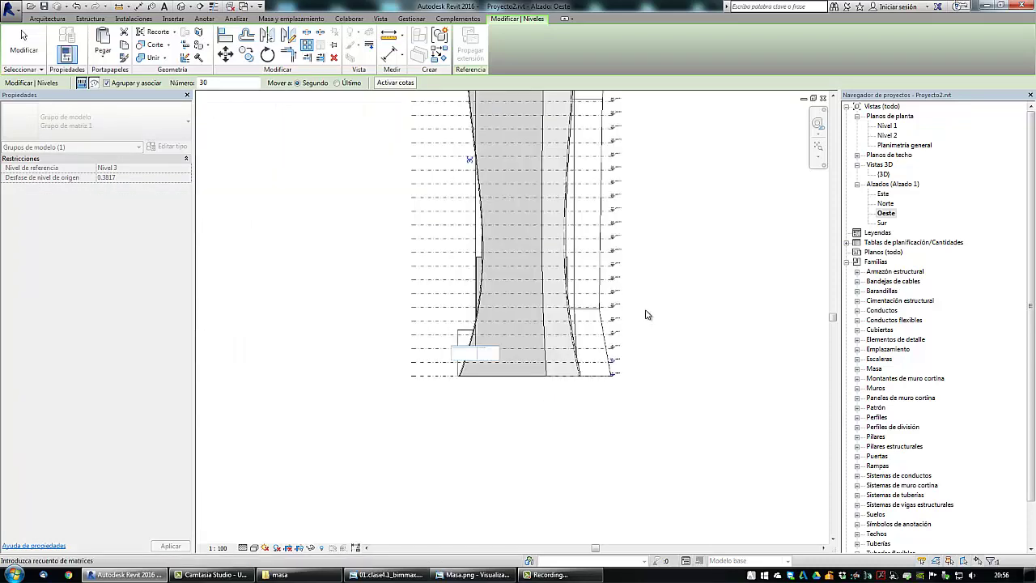
middle_drag(646, 315, 599, 420)
key(Return)
scroll(681, 333, down, 3)
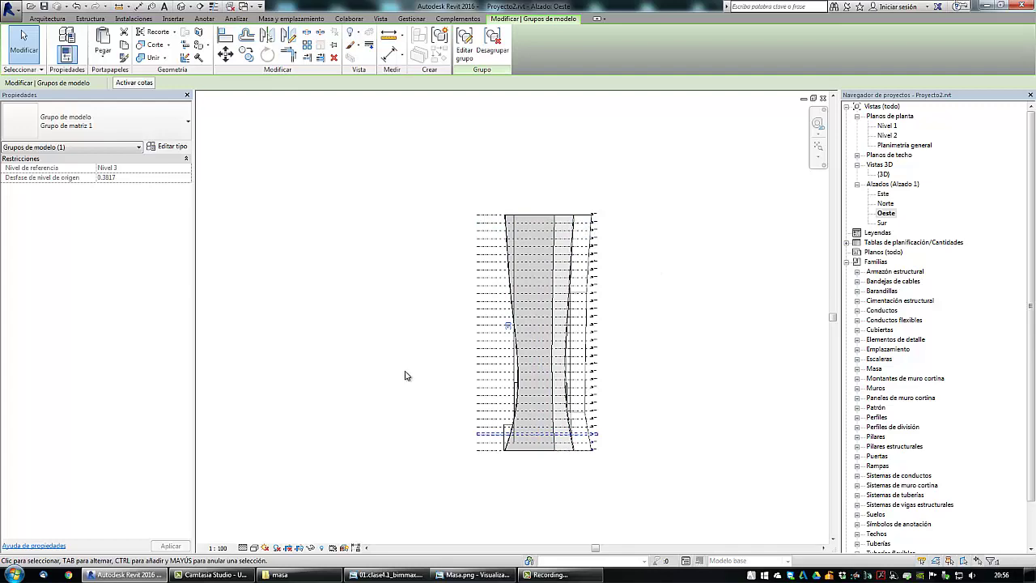
- Return to the default 3D view showing the tower with its brick walls
key(ctrl+Tab)
mouse_move(568, 398)
shift+middle_down()
mouse_move(572, 421)
mouse_move(551, 405)
shift+middle_up()
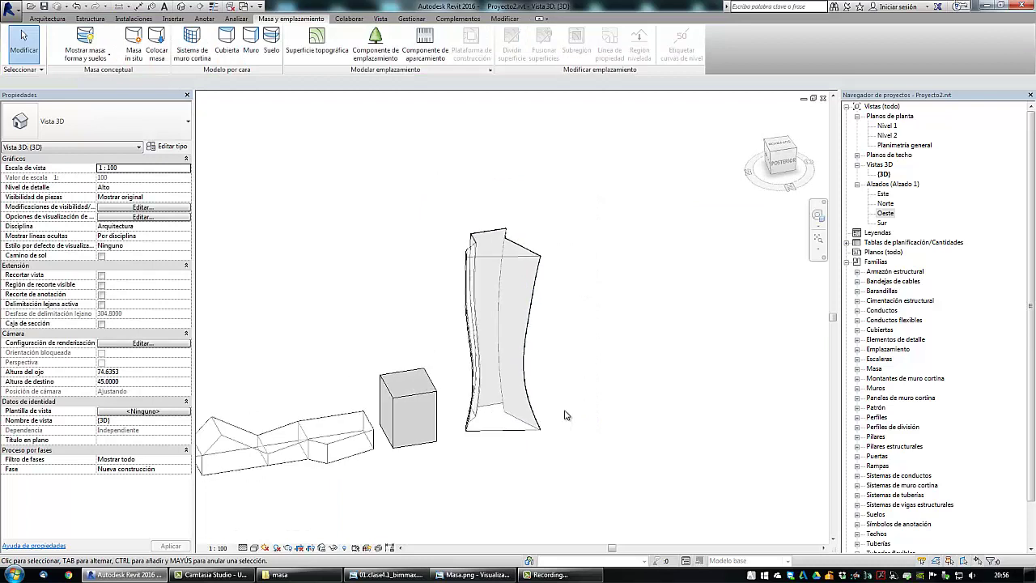
- Generate mass floors for the Torre mass at every level from Nivel 1 to Nivel 31
click(496, 281)
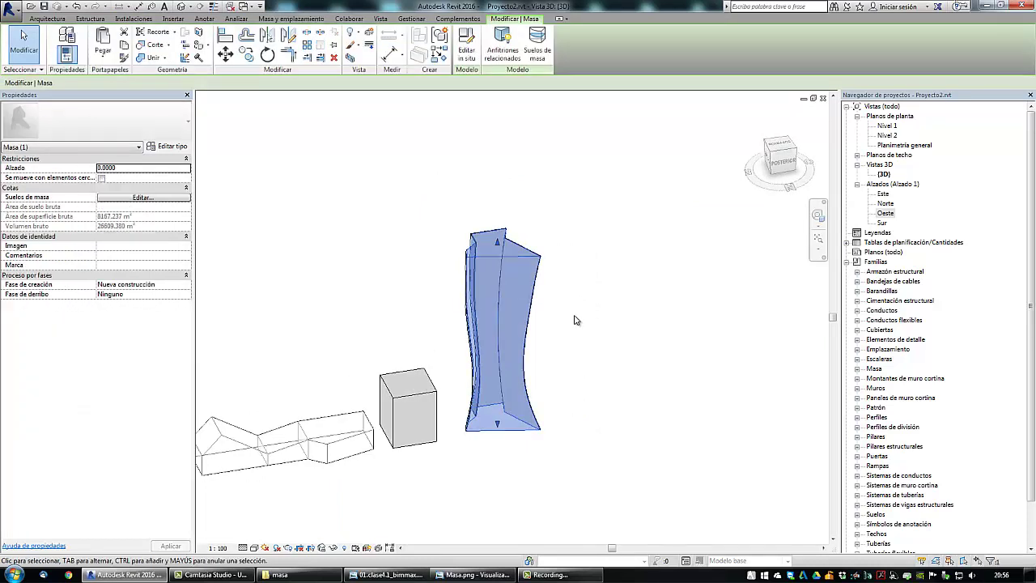
click(538, 50)
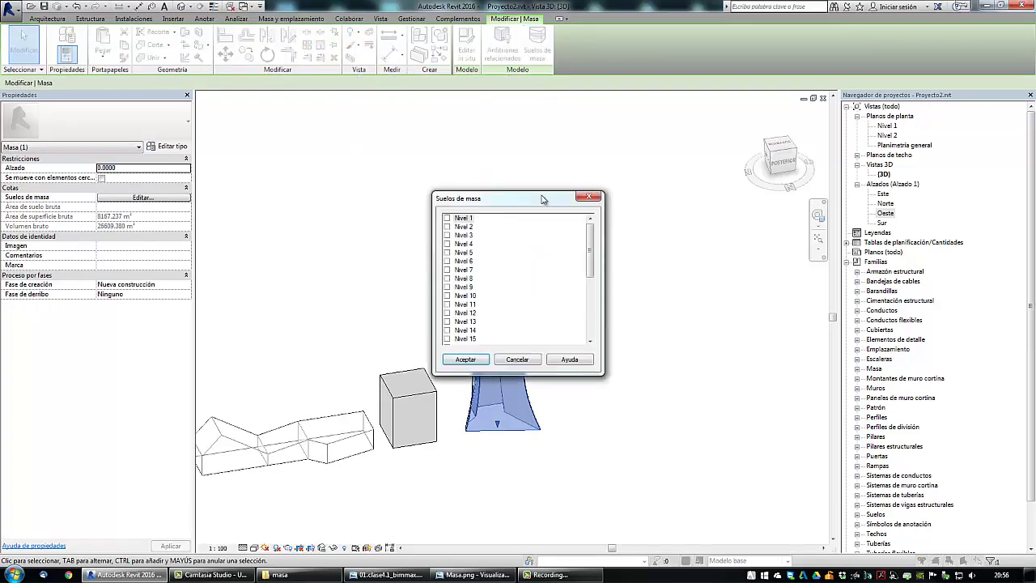
drag(552, 203, 681, 142)
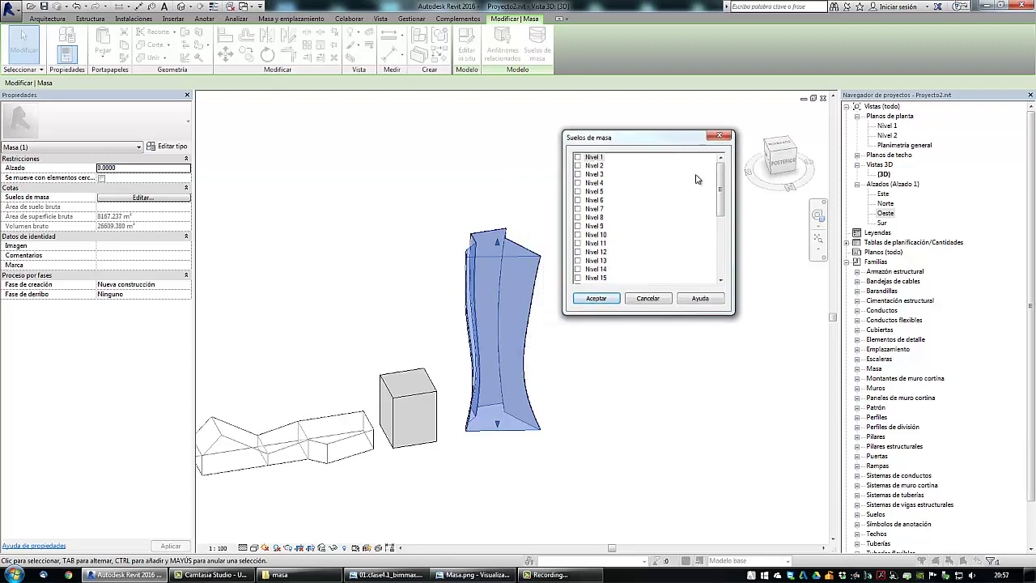
mouse_move(722, 189)
mouse_down()
mouse_move(722, 243)
mouse_move(723, 176)
mouse_up()
drag(722, 204, 722, 264)
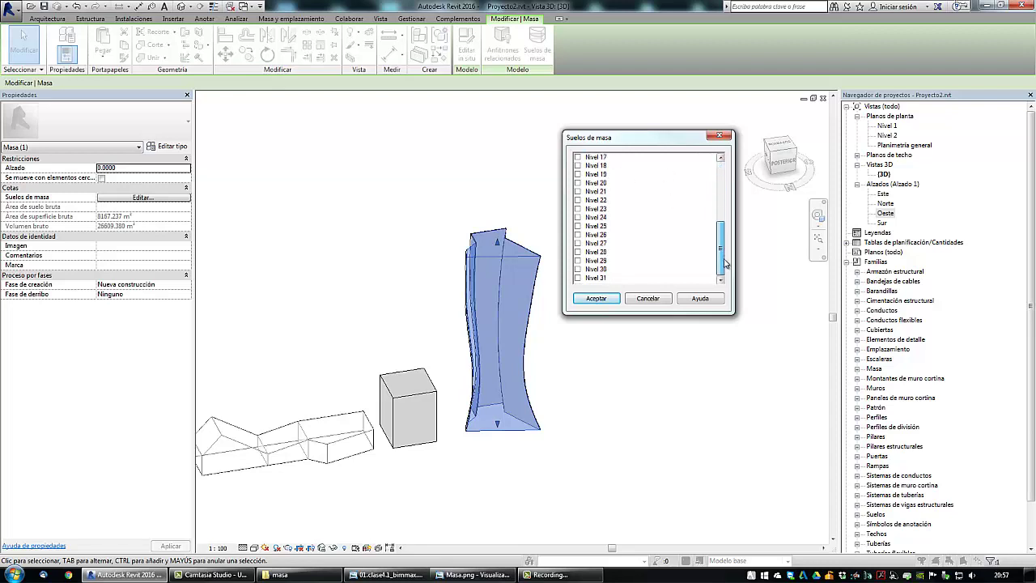
shift+click(599, 278)
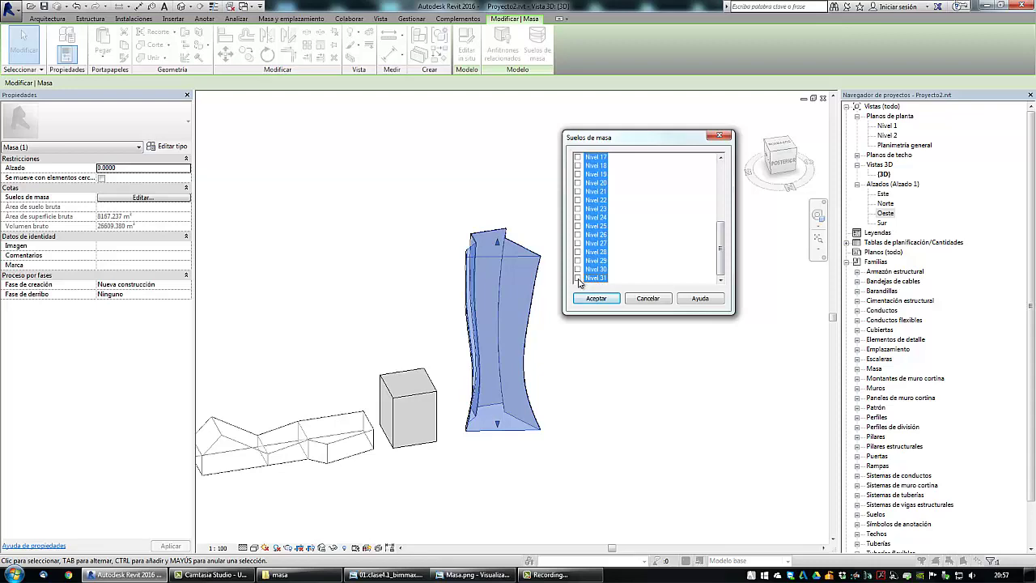
click(596, 299)
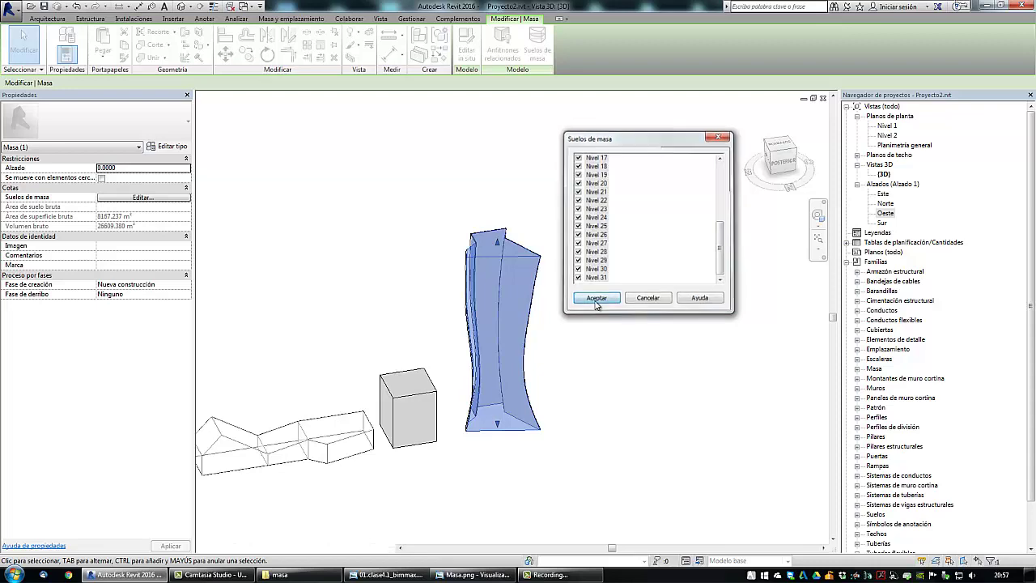
click(602, 381)
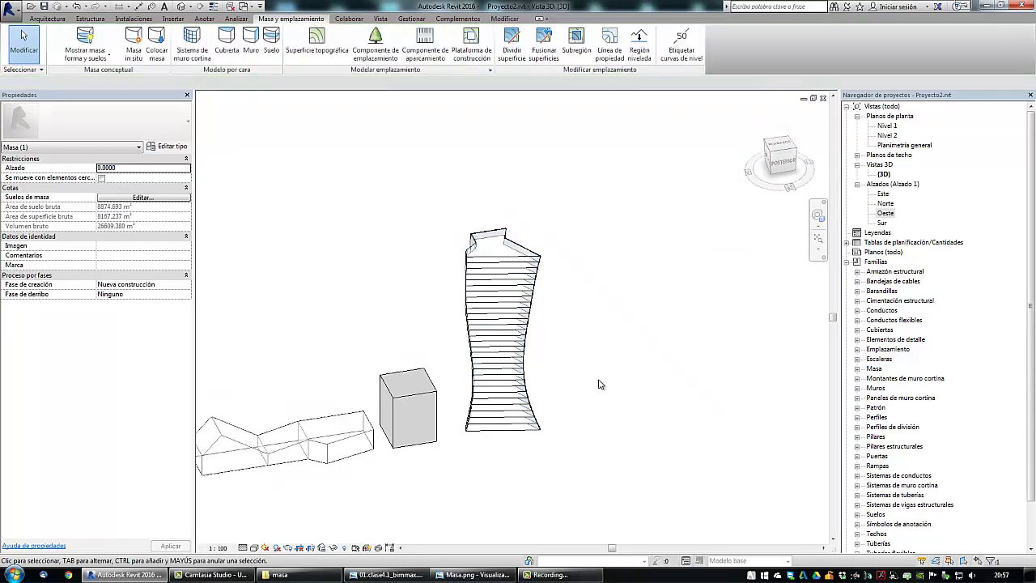
- Create face-based floors of type Por defecto - 30 cm from all the mass floors of the tower
shift+middle_drag(544, 468, 579, 436)
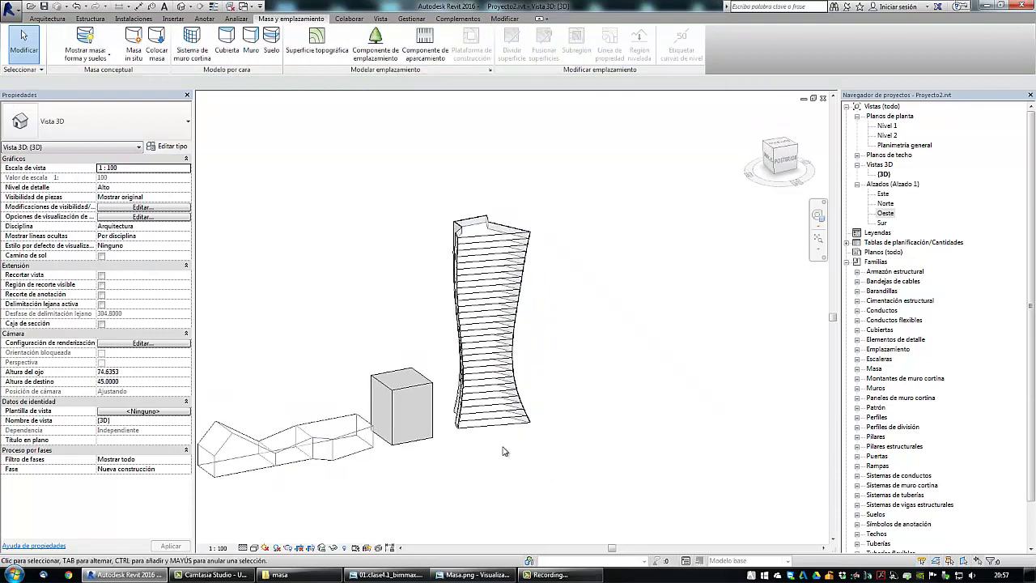
scroll(504, 451, up, 3)
mouse_move(502, 452)
shift+middle_down()
mouse_move(495, 429)
mouse_move(488, 439)
mouse_move(520, 440)
mouse_move(490, 377)
mouse_move(513, 440)
shift+middle_up()
scroll(594, 447, down, 4)
shift+middle_drag(594, 447, 571, 299)
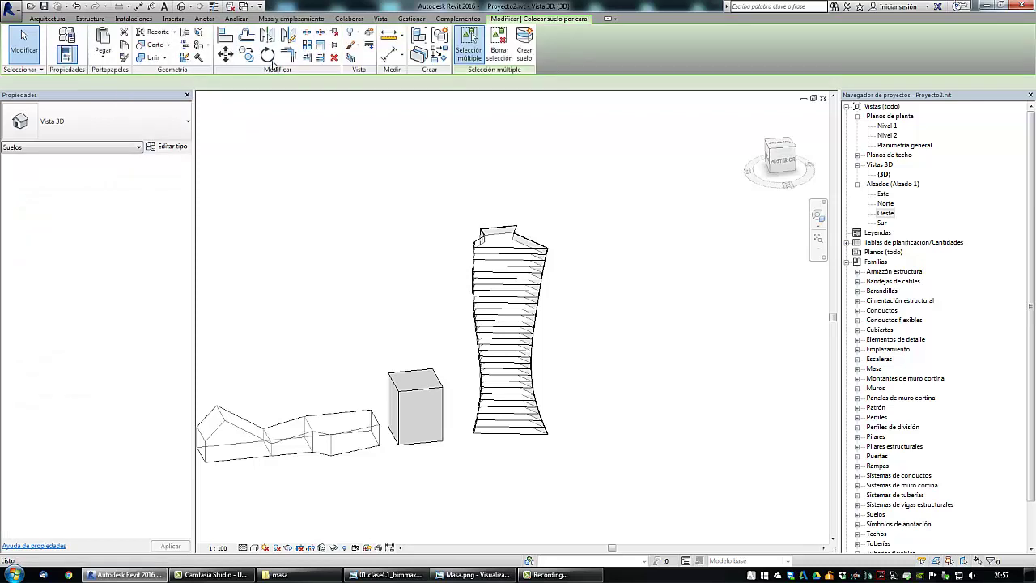
click(271, 50)
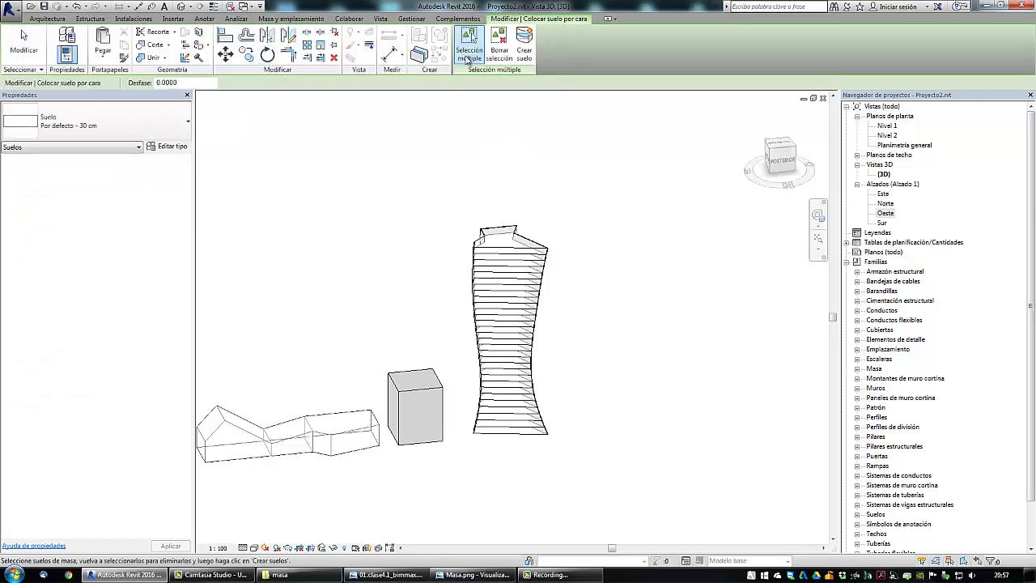
drag(598, 198, 477, 455)
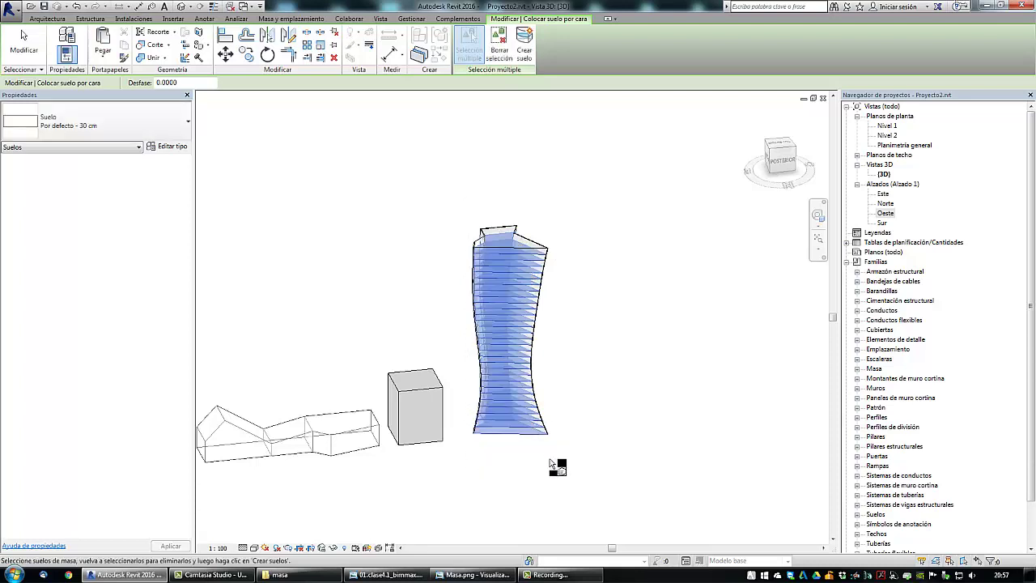
click(525, 47)
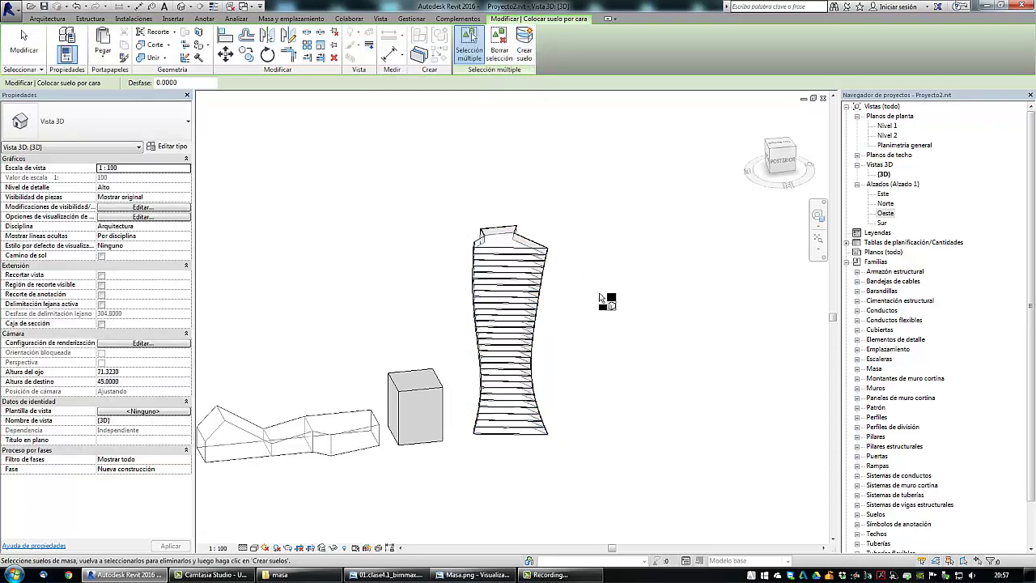
key(Escape)
- Select the Nivel 2 floor slab and examine its boundary sketch, leaving it without edits
middle_drag(589, 347, 588, 352)
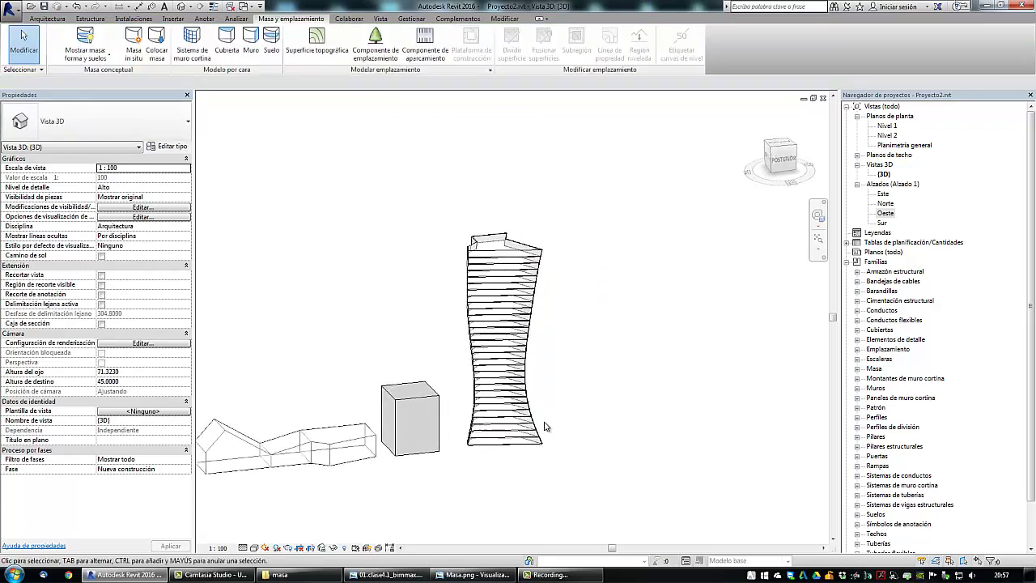
scroll(523, 463, up, 4)
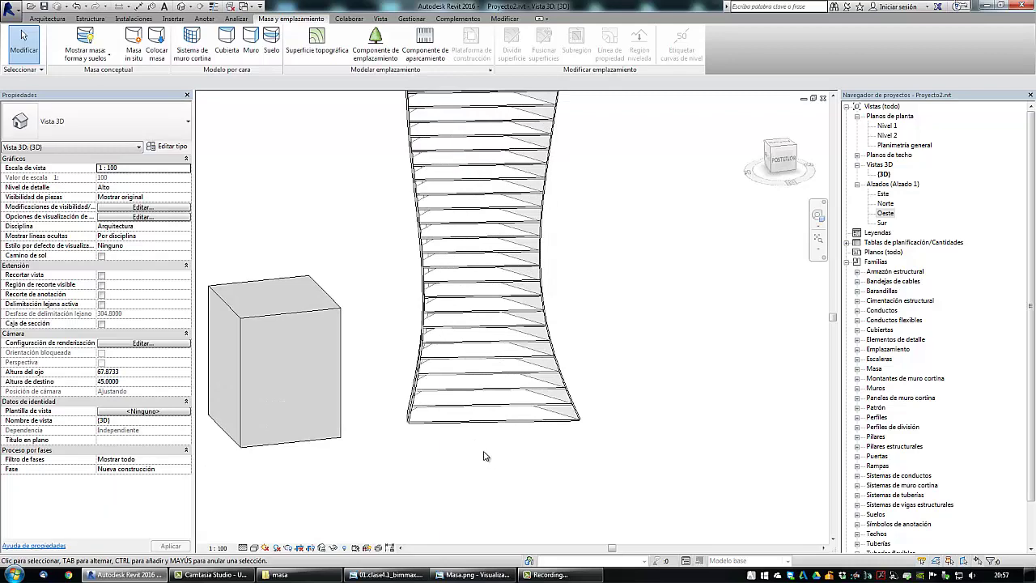
key(Tab)
click(468, 411)
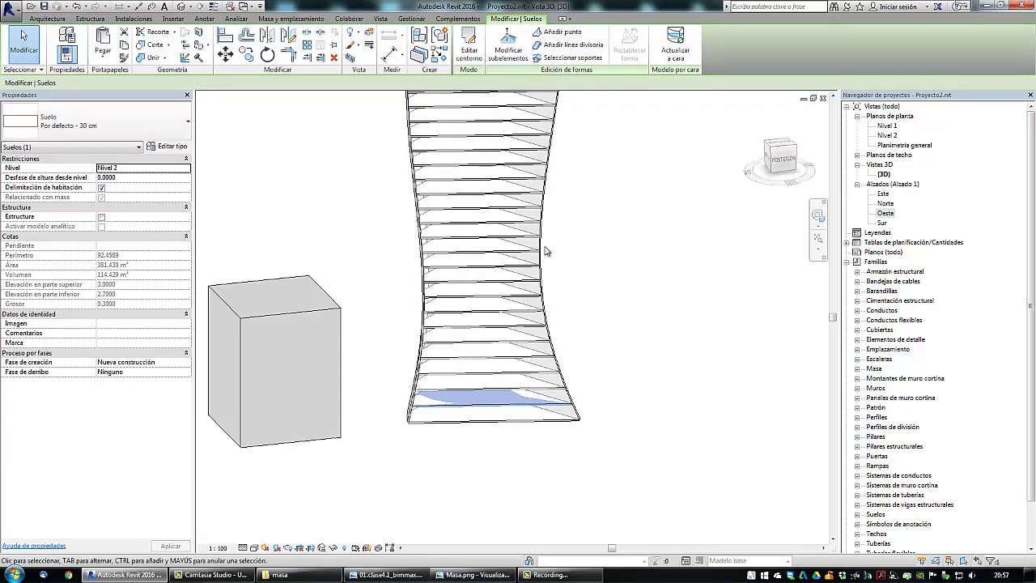
click(469, 45)
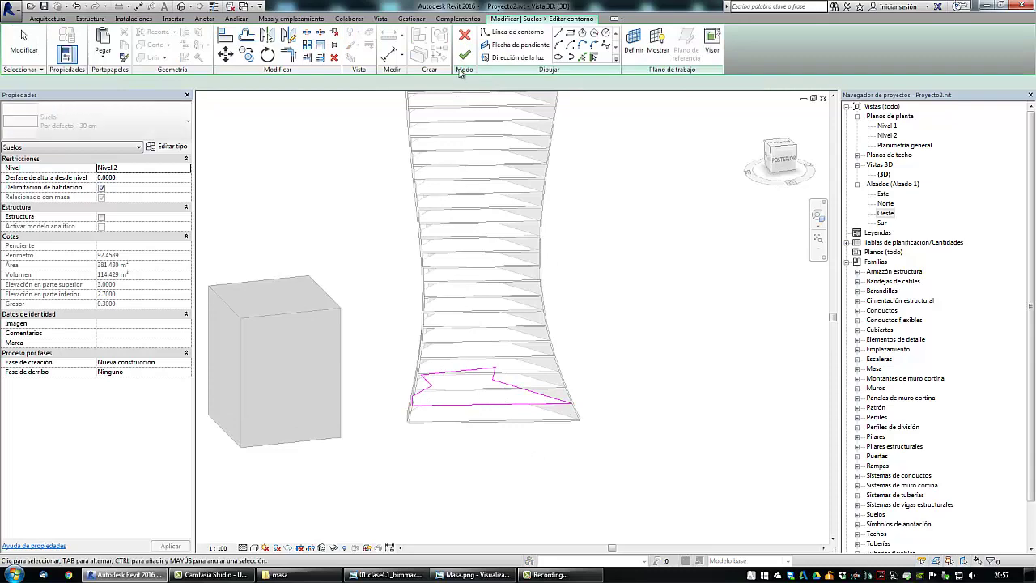
click(465, 37)
- Start a curtain system by face and set its type's Rejilla 1 layout to Espaciado máximo with a spacing of 2 m
scroll(485, 469, down, 3)
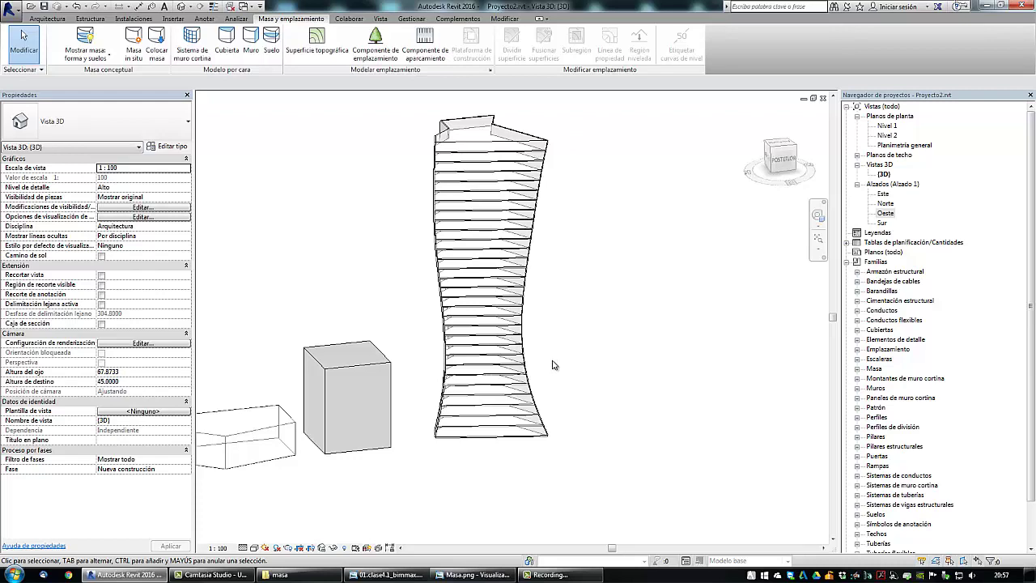
shift+middle_drag(576, 370, 521, 359)
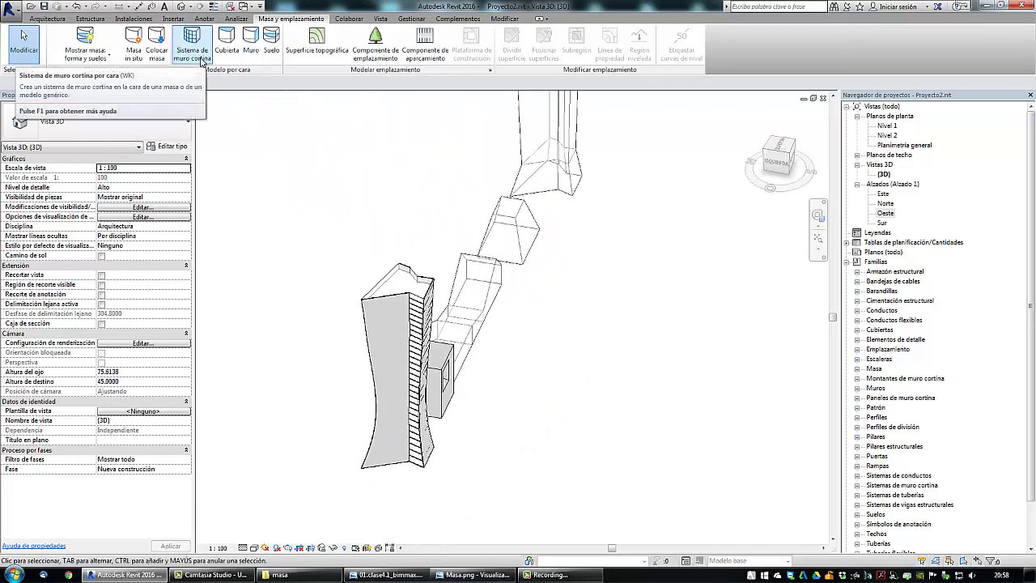
click(202, 60)
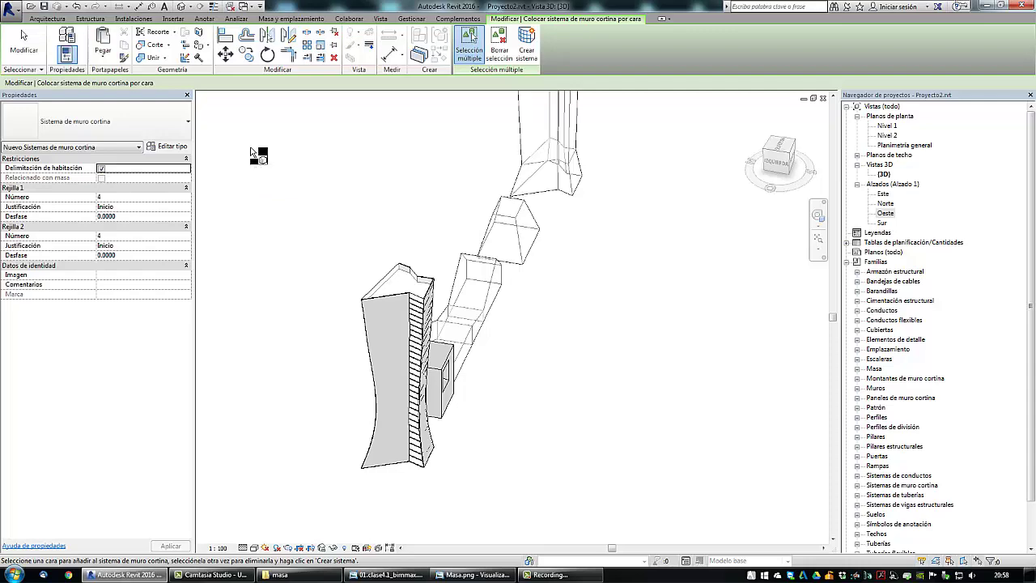
click(161, 147)
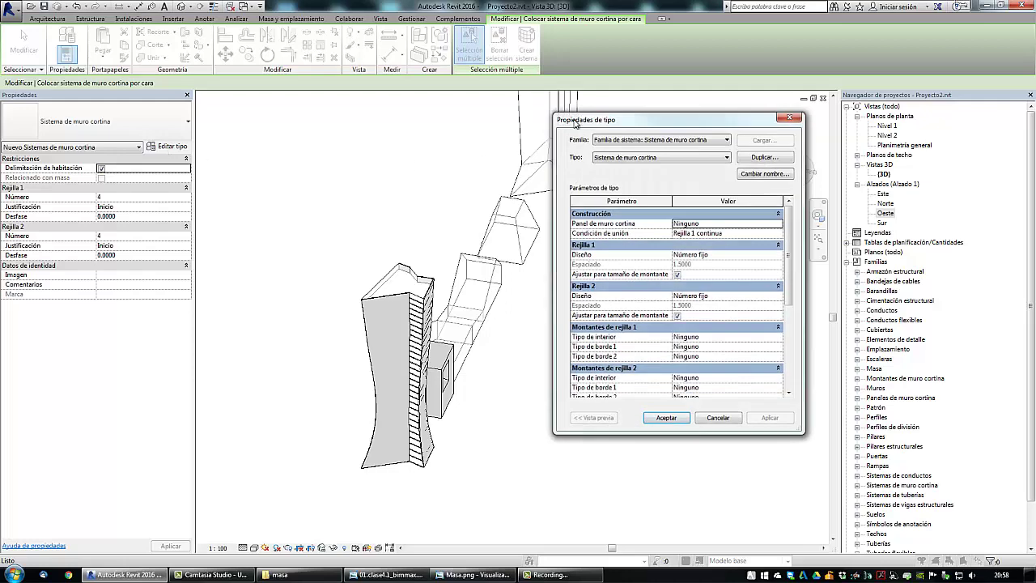
drag(582, 122, 564, 142)
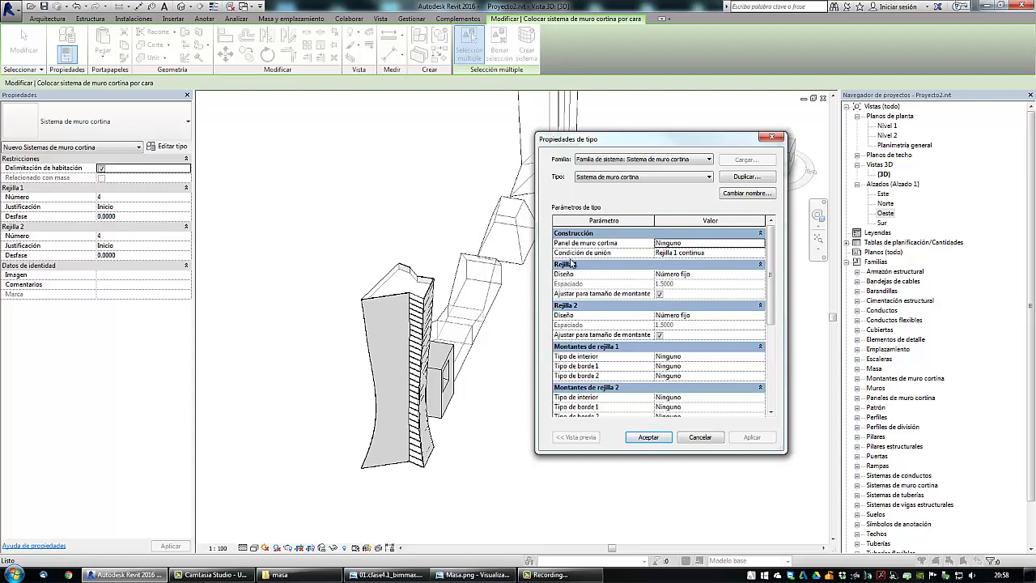
click(759, 274)
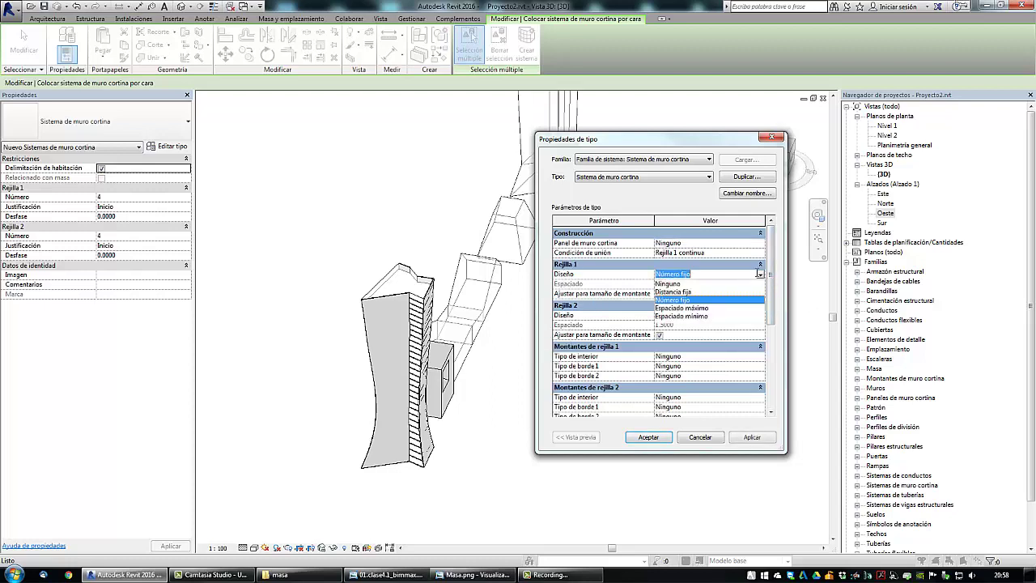
click(691, 308)
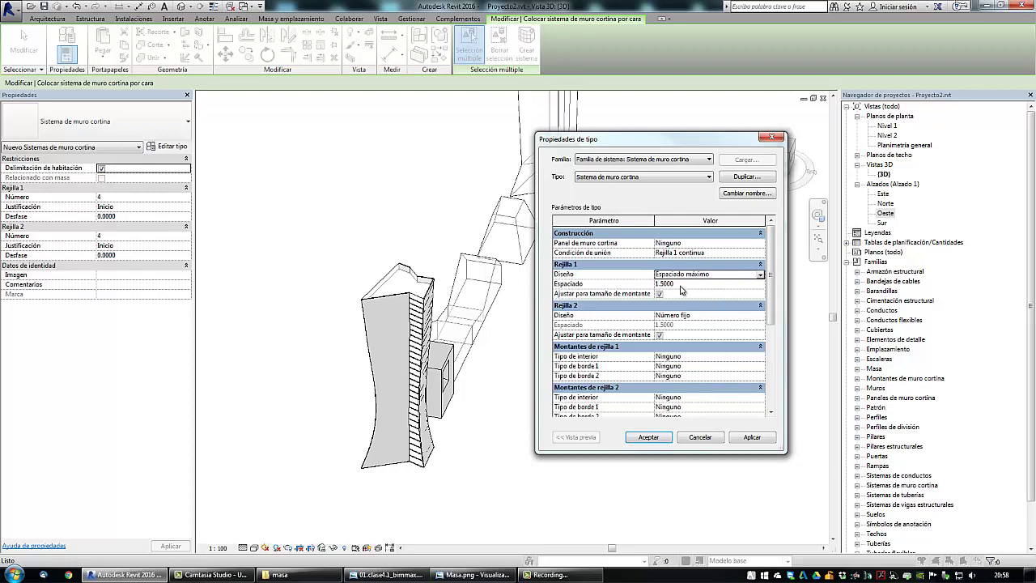
click(681, 285)
text(2)
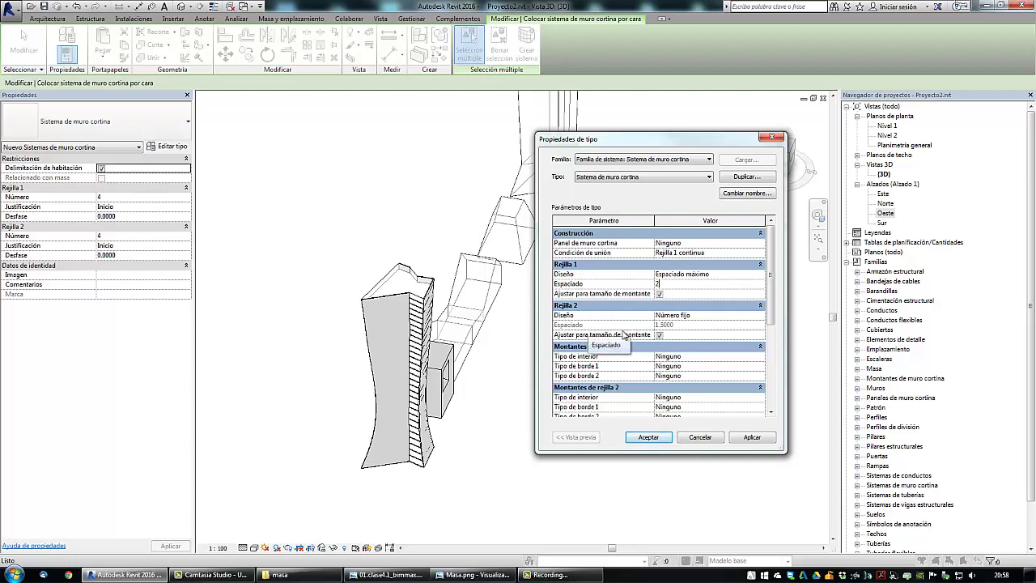
- Set the curtain system type's Rejilla 2 layout to Distancia fija with a spacing of 3 m and accept the type properties
click(761, 315)
click(761, 316)
click(673, 333)
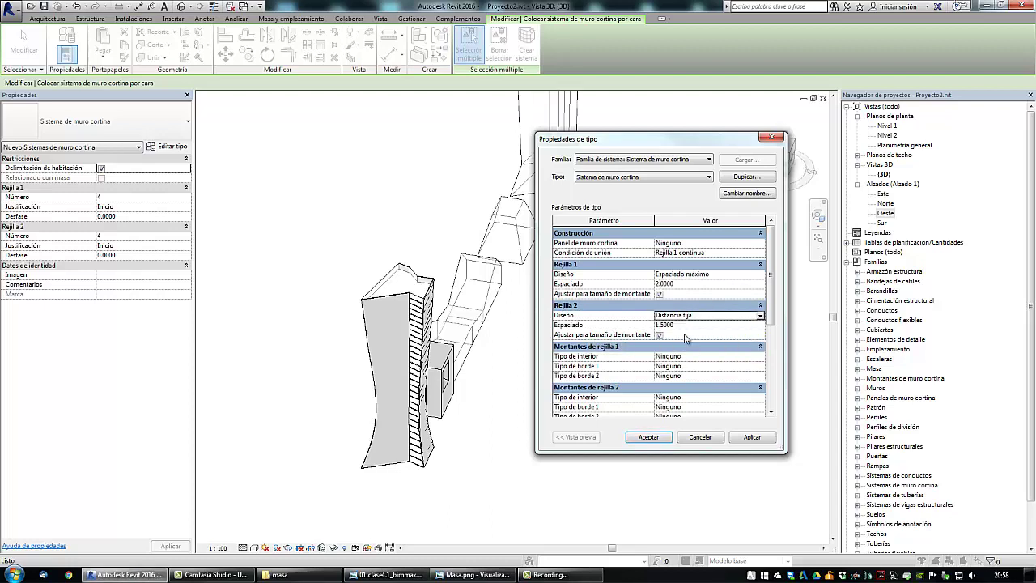
click(678, 324)
text(3)
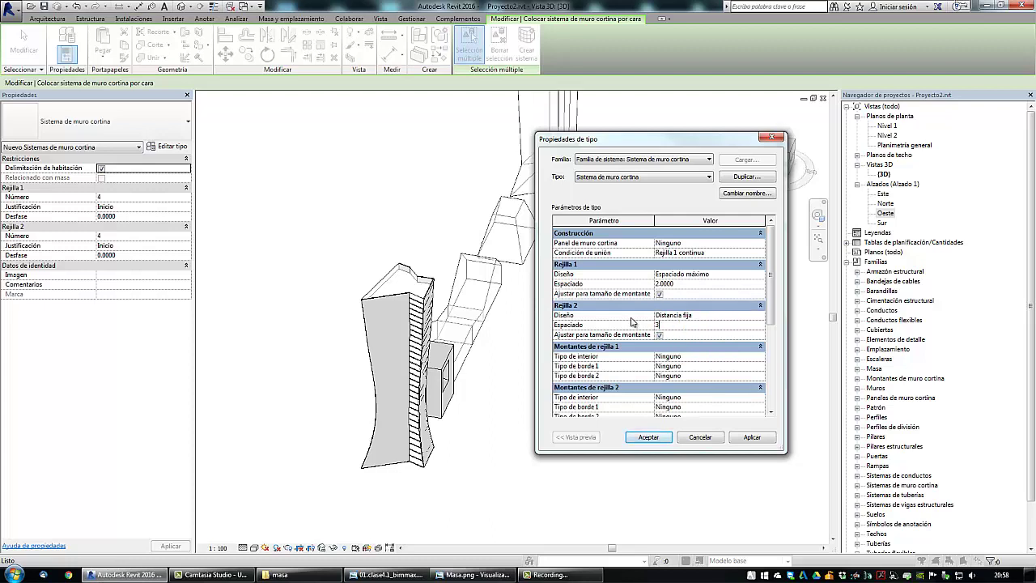
click(640, 438)
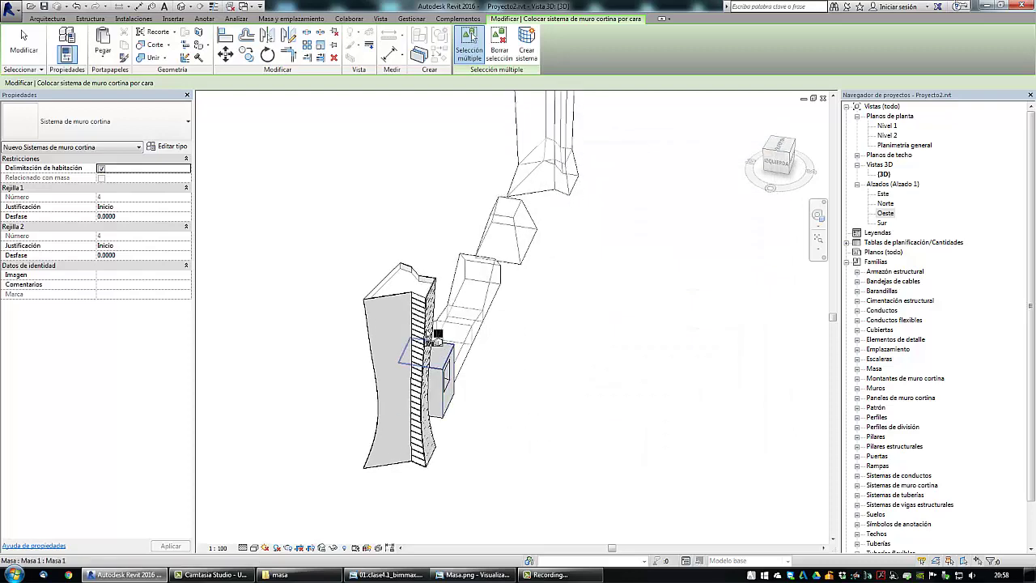
- Create curtain systems on two narrow open faces of the tower between the brick walls, one on each side
scroll(414, 280, up, 2)
click(415, 281)
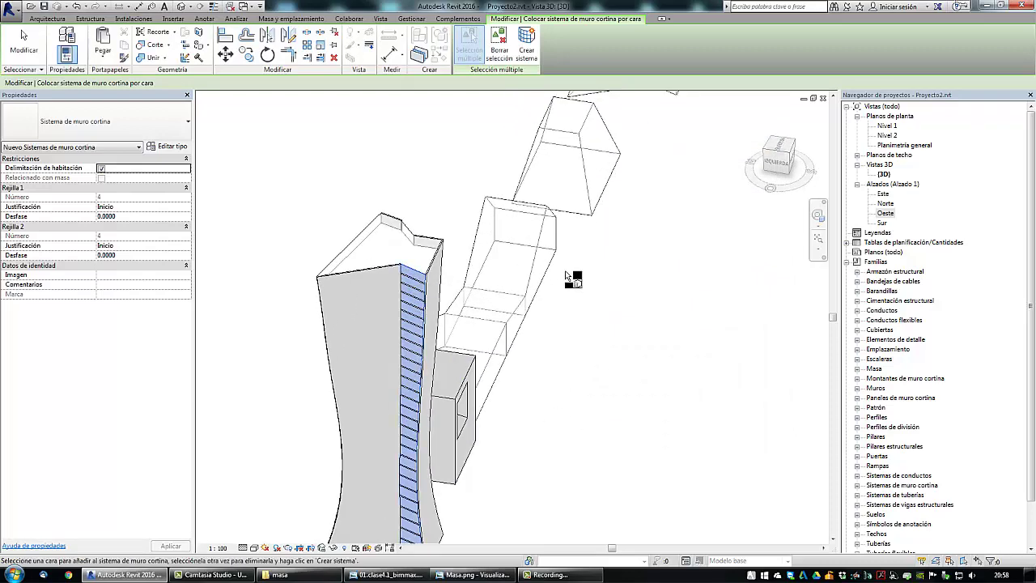
click(534, 55)
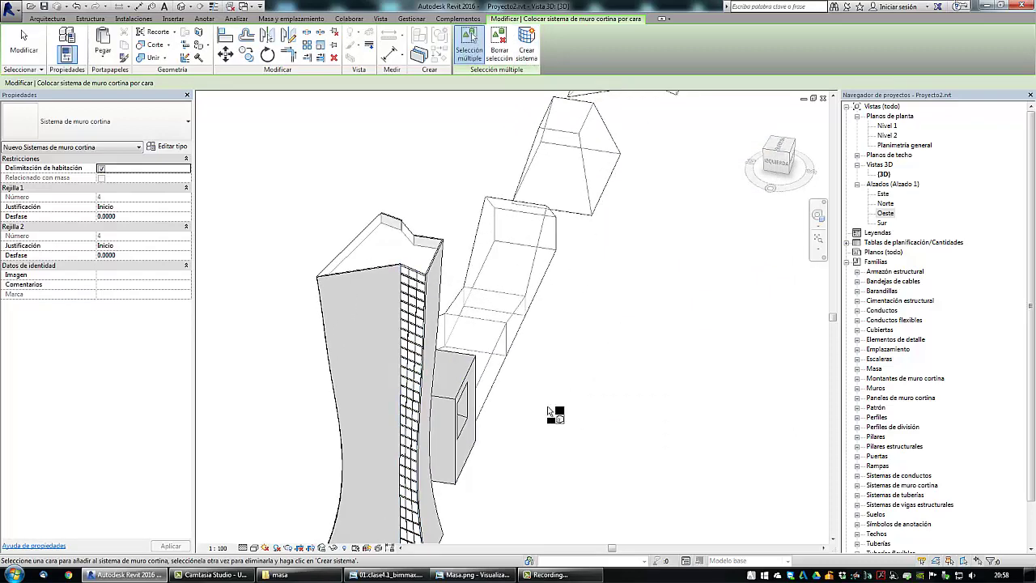
middle_drag(556, 419, 583, 379)
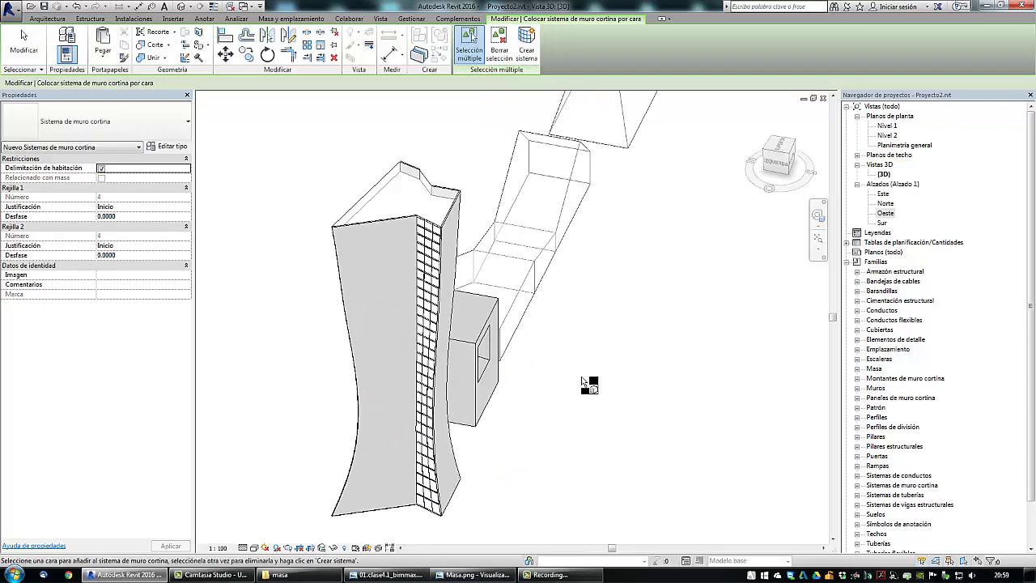
shift+middle_drag(584, 382, 398, 397)
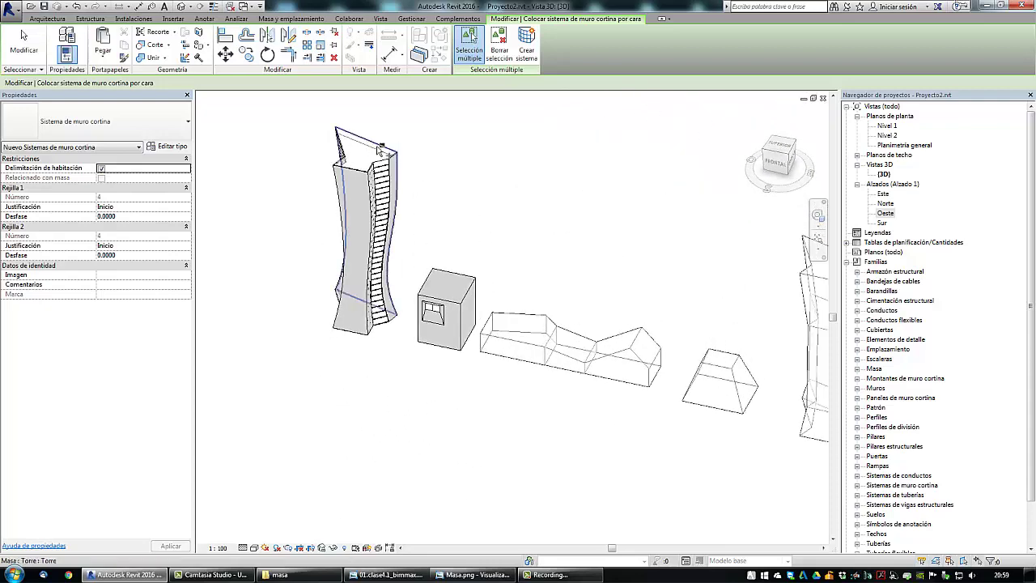
scroll(380, 148, up, 3)
click(373, 182)
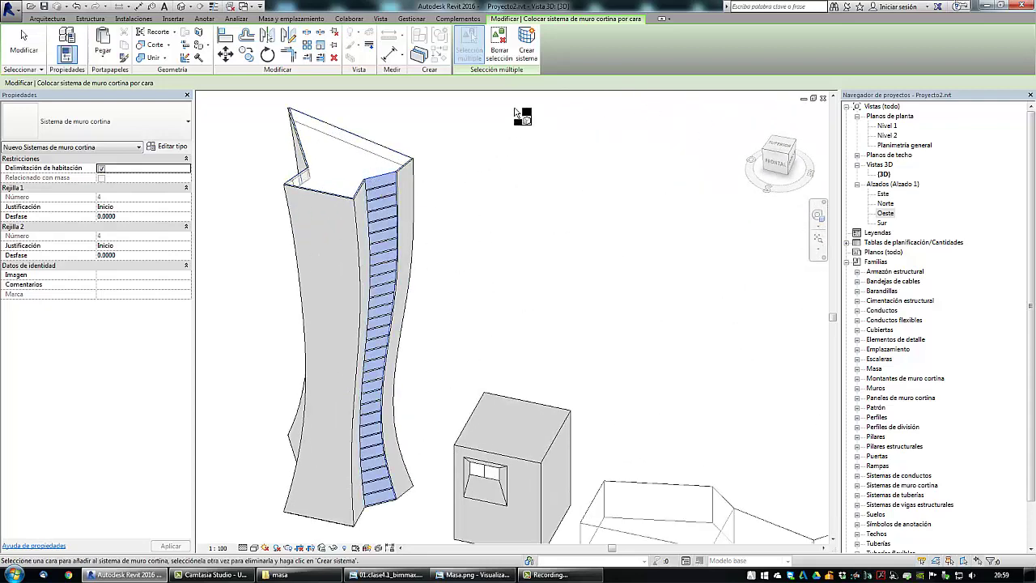
click(527, 45)
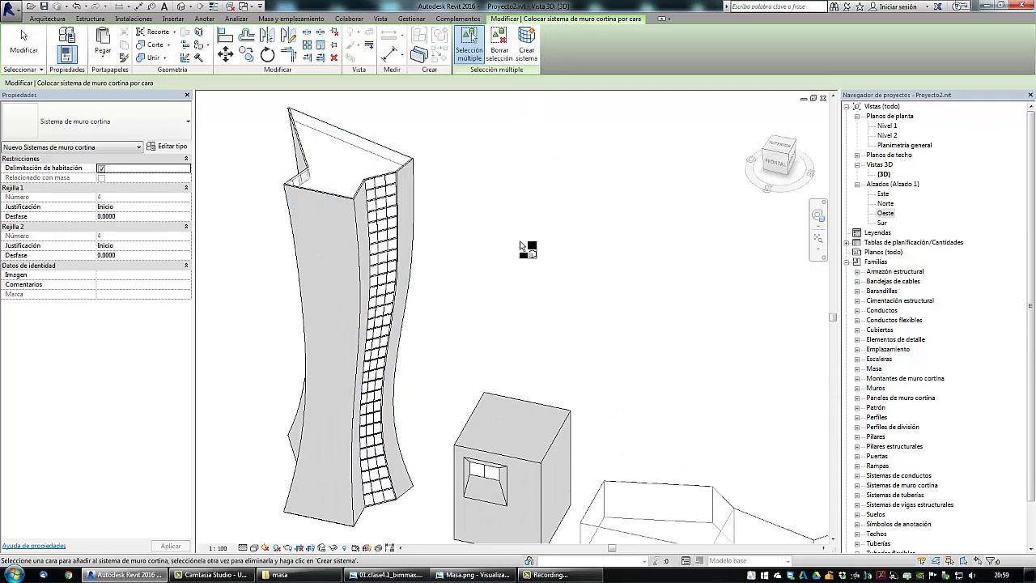
key(Escape)
key(Escape)
- Inspect the tower from its opposite side to review the floors and curtain systems
scroll(513, 260, down, 3)
shift+middle_drag(385, 316, 660, 394)
scroll(531, 302, up, 2)
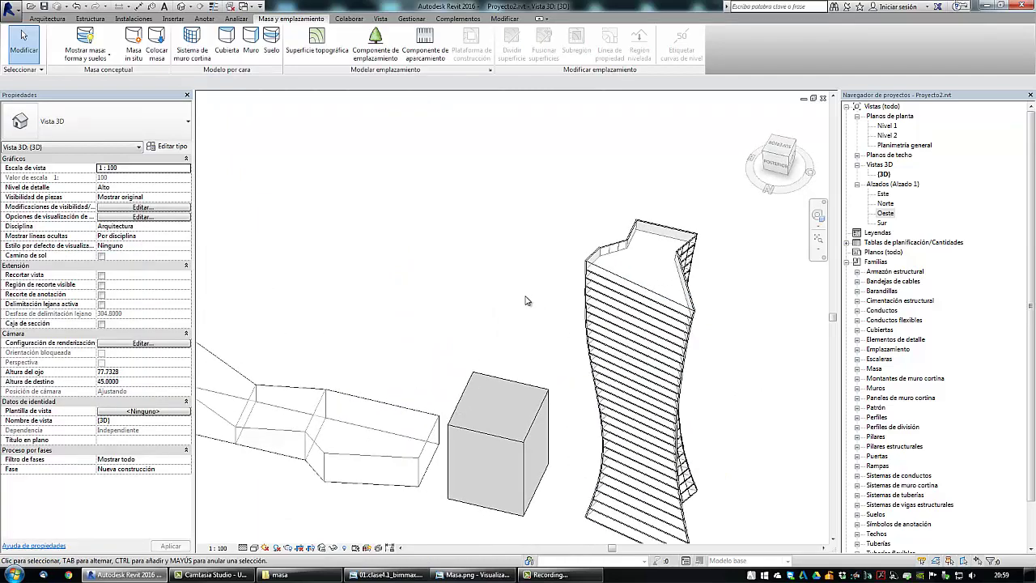
middle_drag(526, 301, 450, 283)
shift+middle_drag(685, 378, 574, 405)
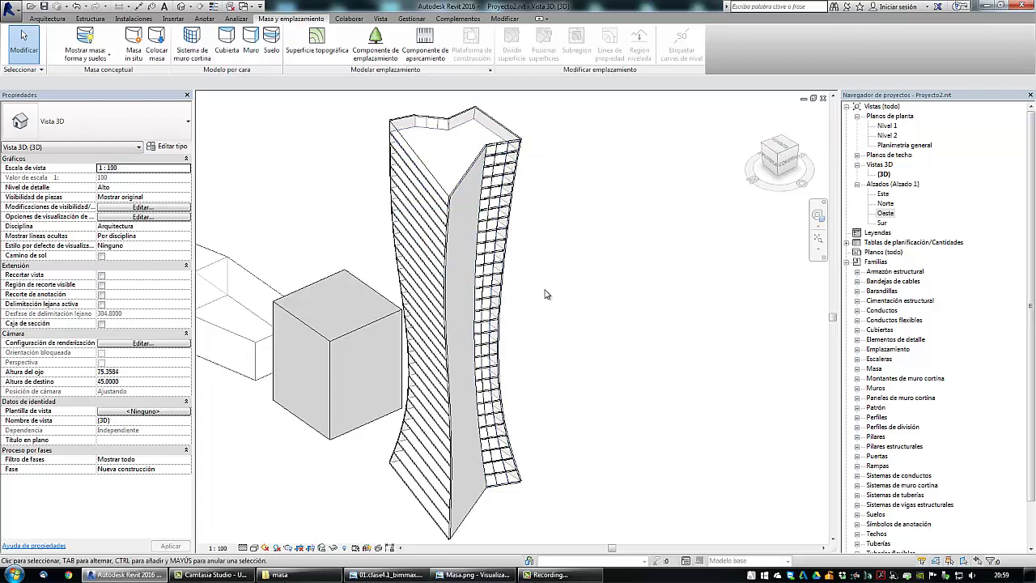
- Switch to Windows Photo Viewer, browse to the class 06 sheet on mass and surface-pattern examples, and return to Revit
scroll(518, 500, up, 5)
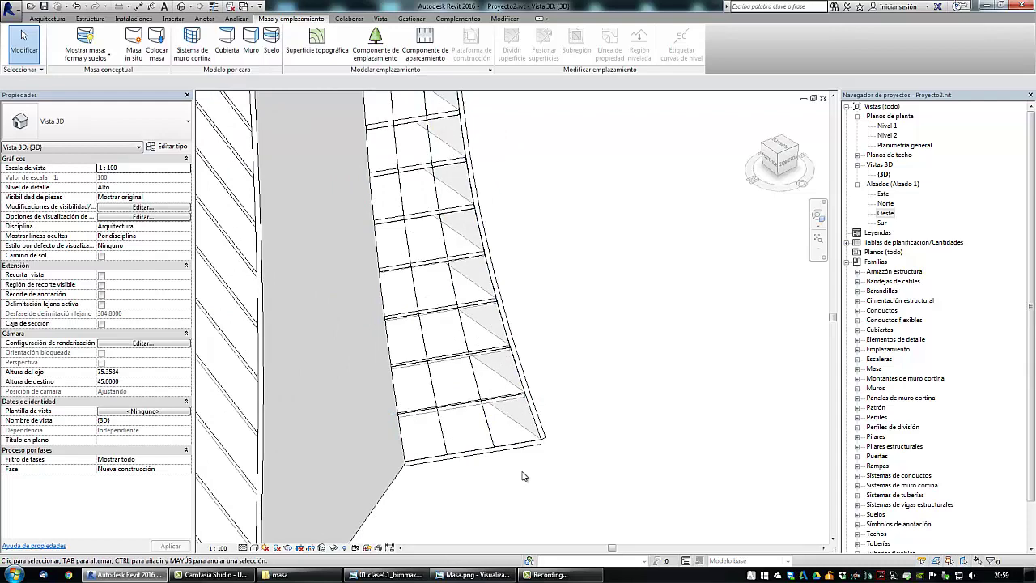
click(386, 575)
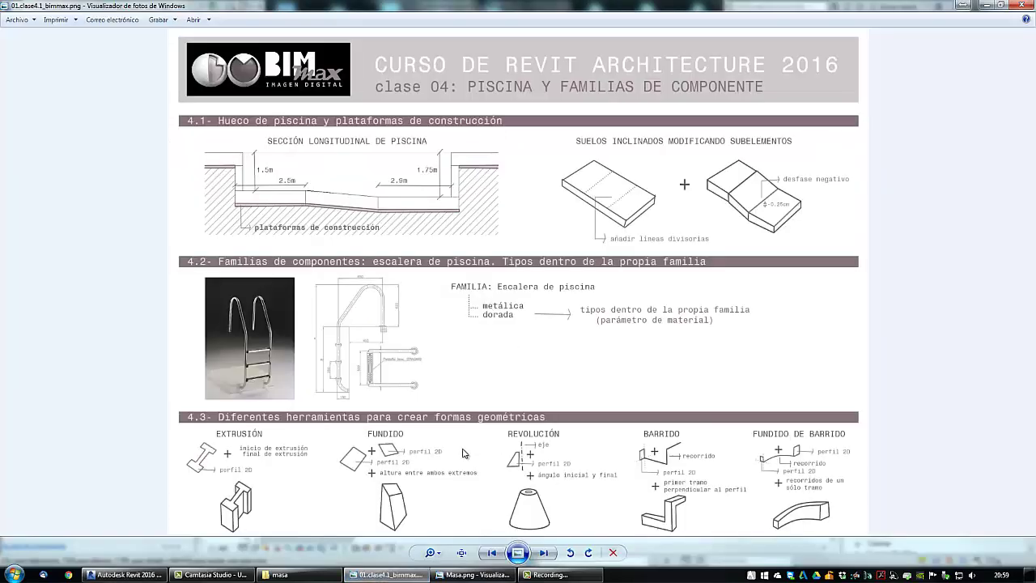
key(Right)
key(Right)
key(Right)
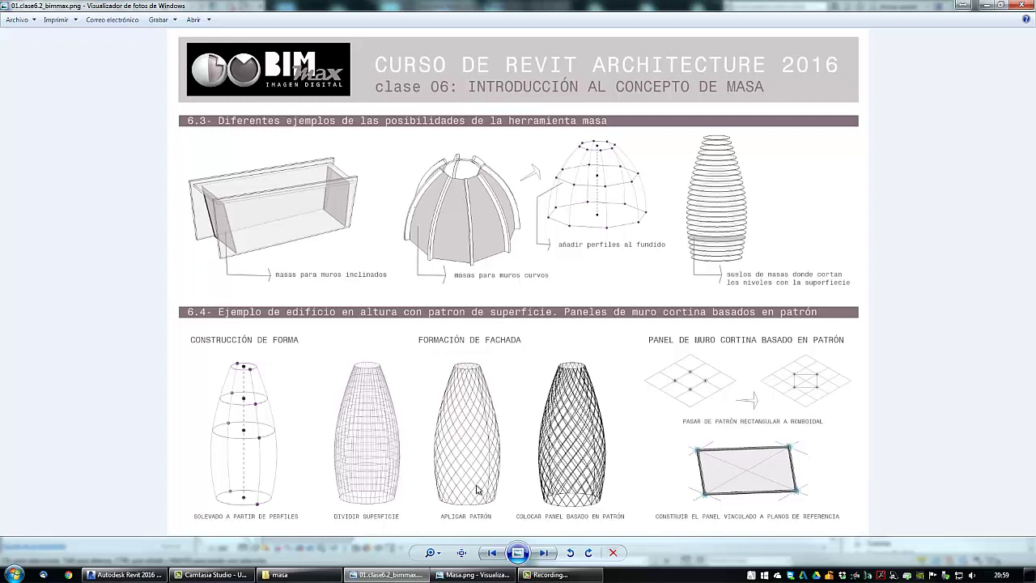
click(148, 575)
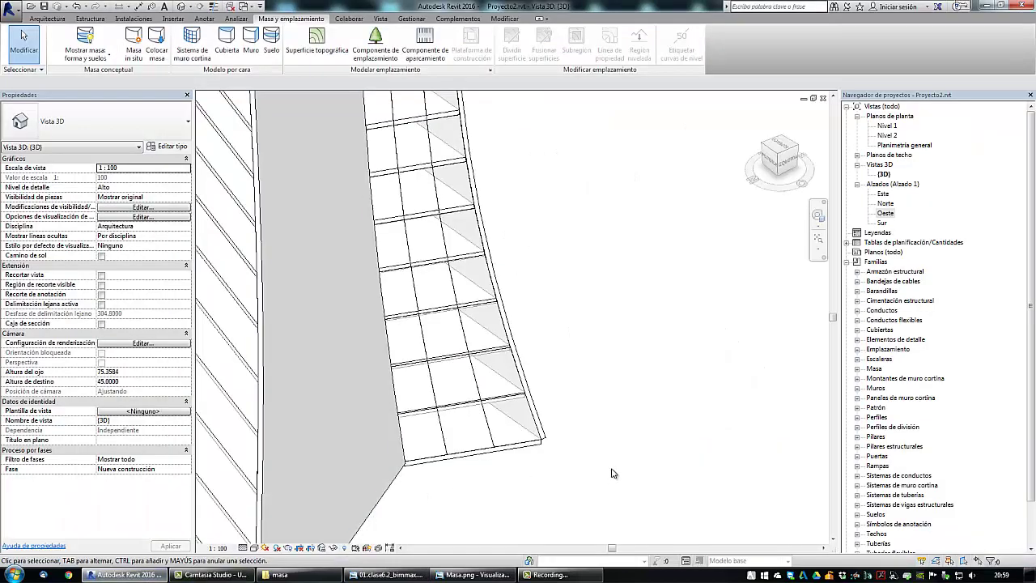
- Open the Torre mass for in-place editing and orient the 3D view towards its wide front face
scroll(588, 455, down, 5)
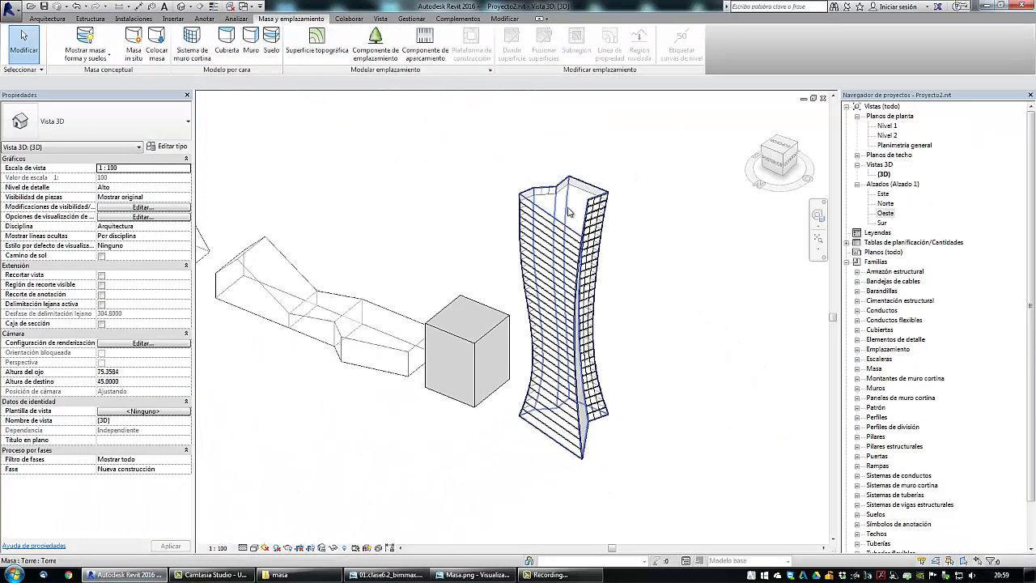
click(548, 219)
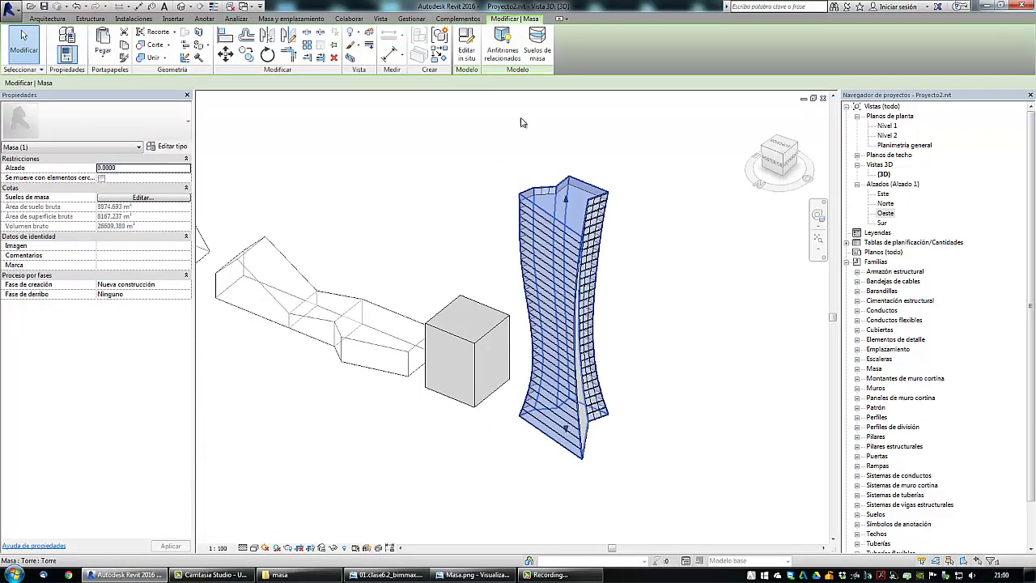
click(468, 57)
shift+middle_drag(430, 178, 419, 222)
scroll(418, 222, up, 2)
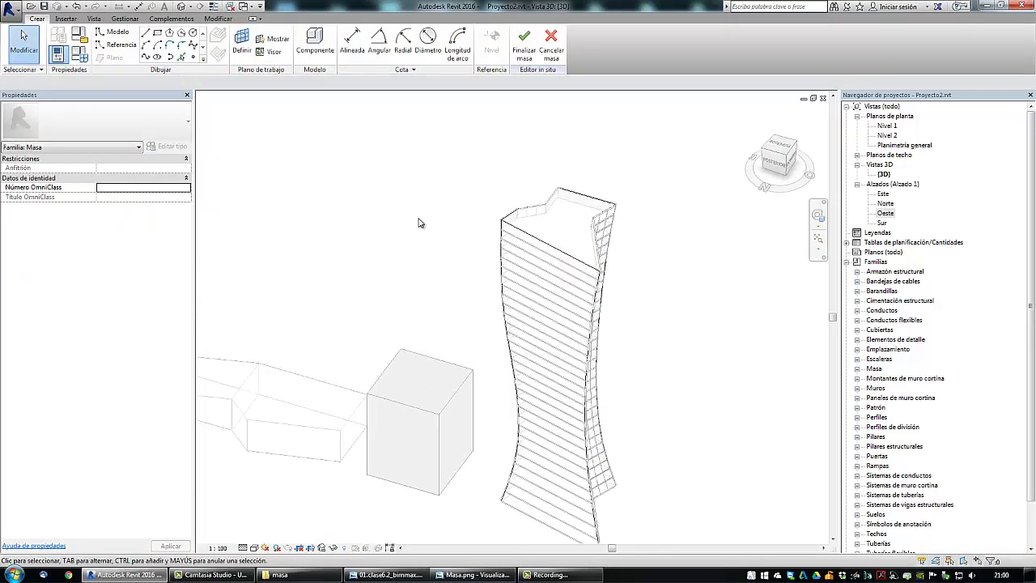
- Divide the tower's wide front face into a UV grid with Dividir superficie and clear the selection
click(530, 243)
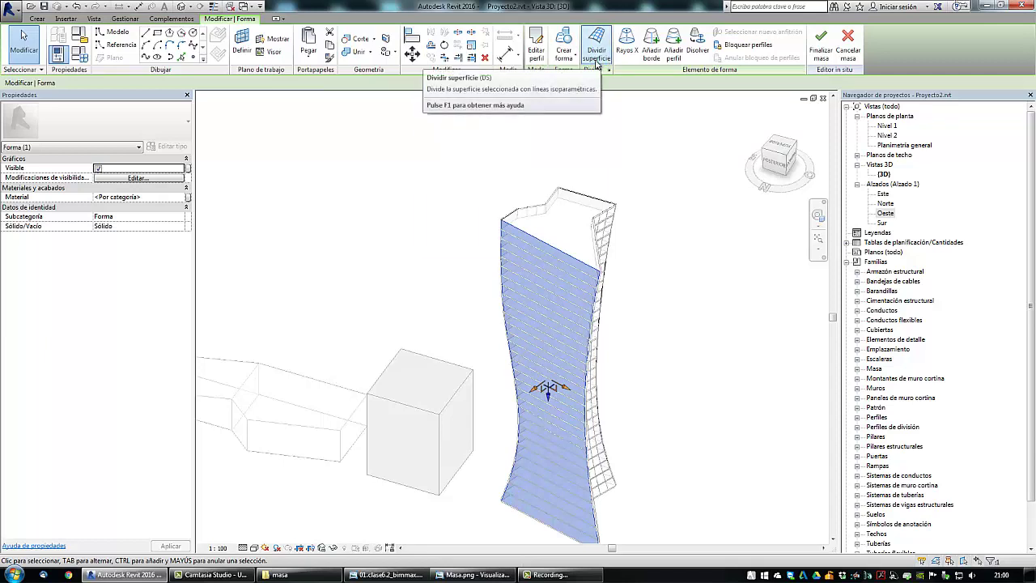
click(595, 63)
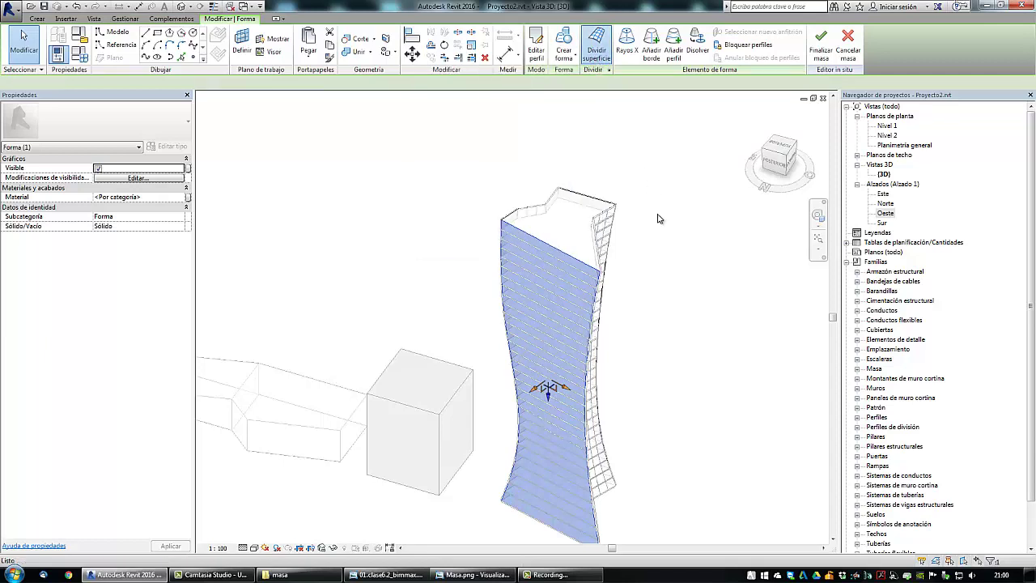
middle_drag(655, 308, 628, 261)
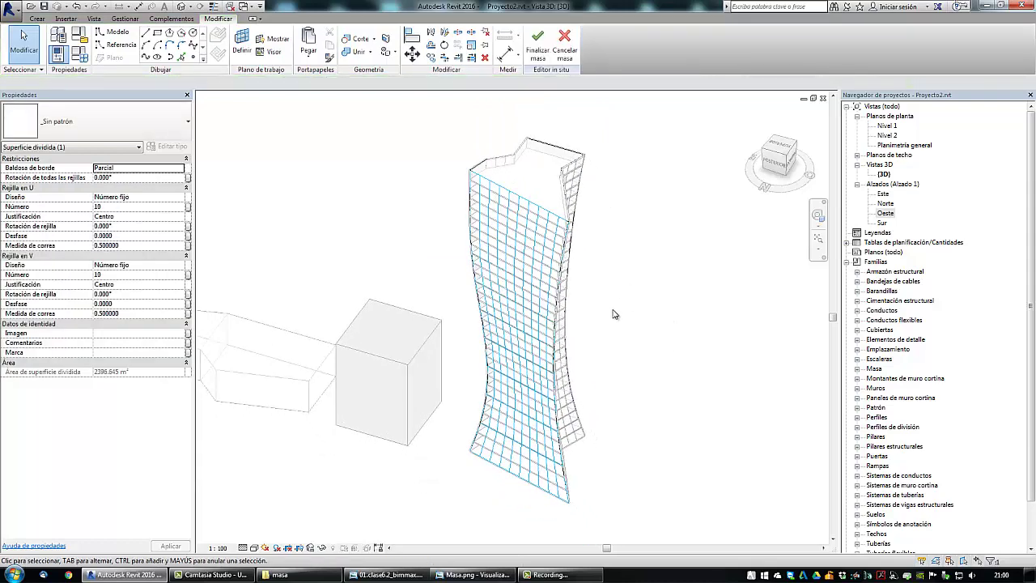
click(613, 314)
shift+middle_drag(614, 314, 623, 318)
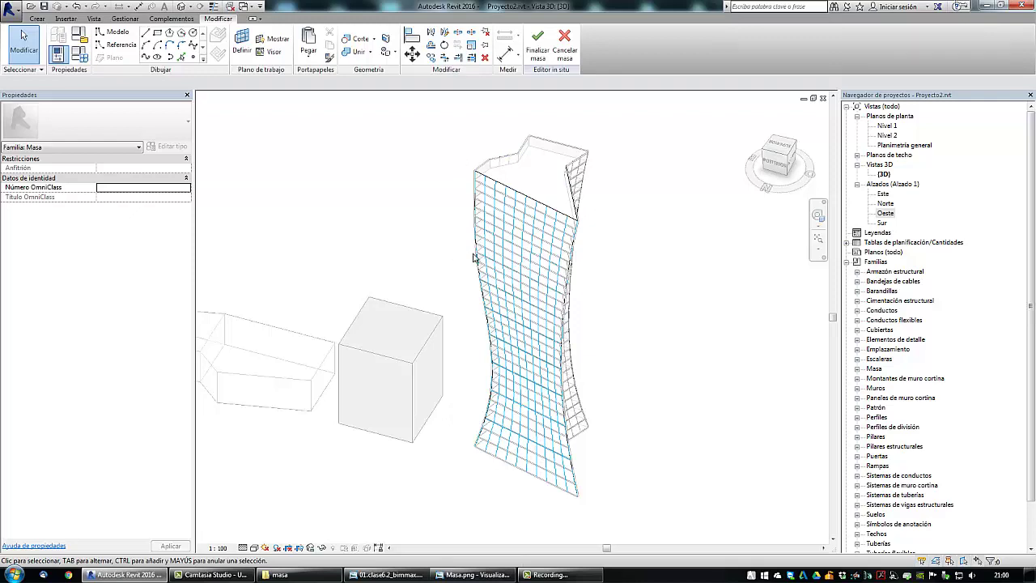
- Select the divided surface, consult the class 06 facade-formation diagrams in Windows Photo Viewer, and return to Revit
click(526, 254)
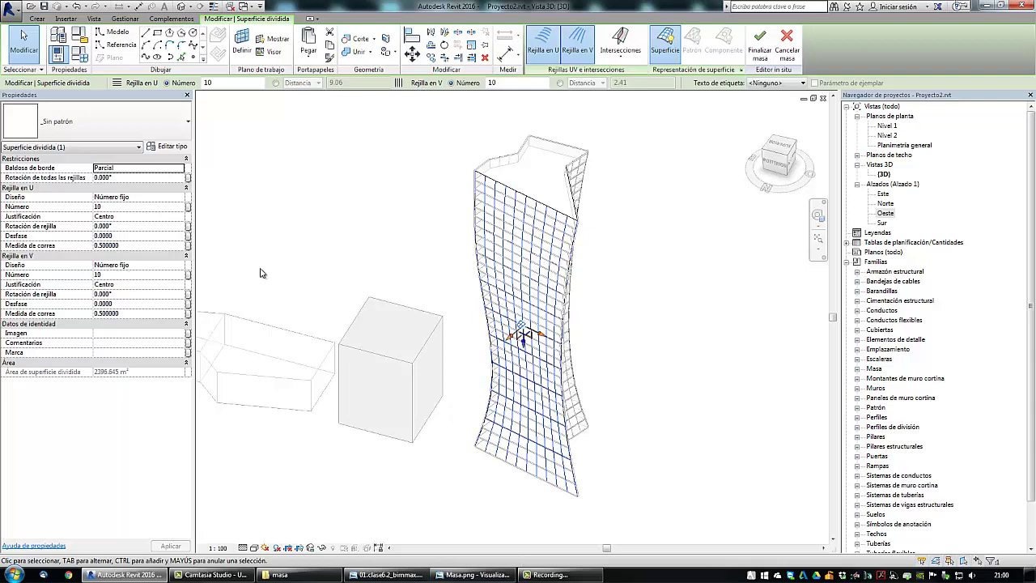
middle_drag(280, 261, 305, 267)
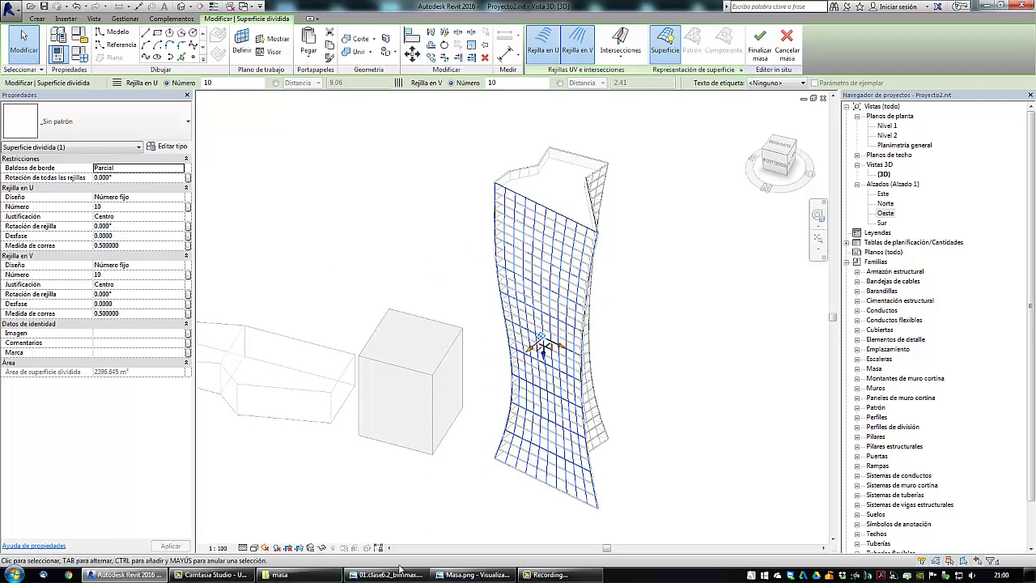
mouse_move(397, 576)
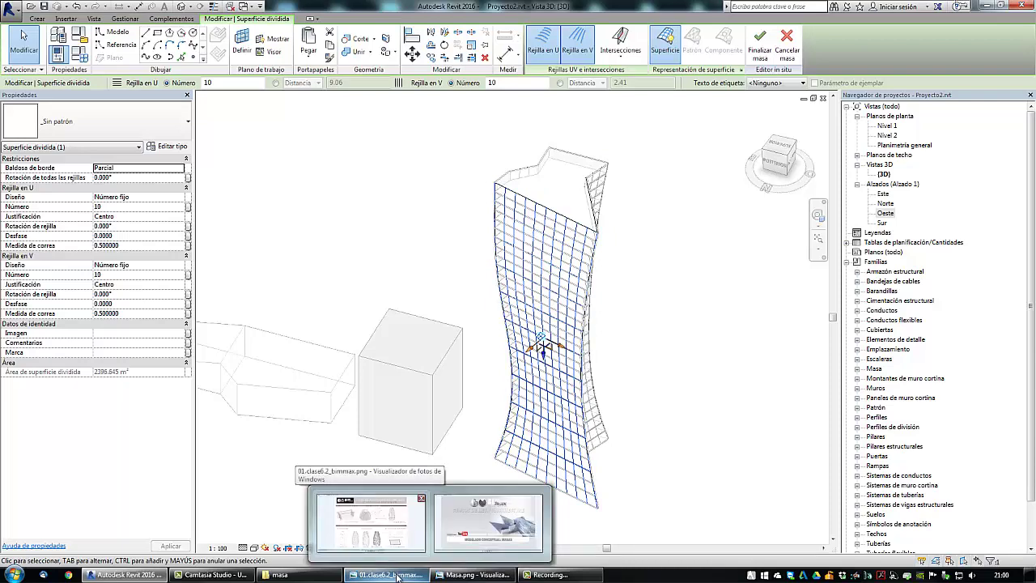
click(371, 522)
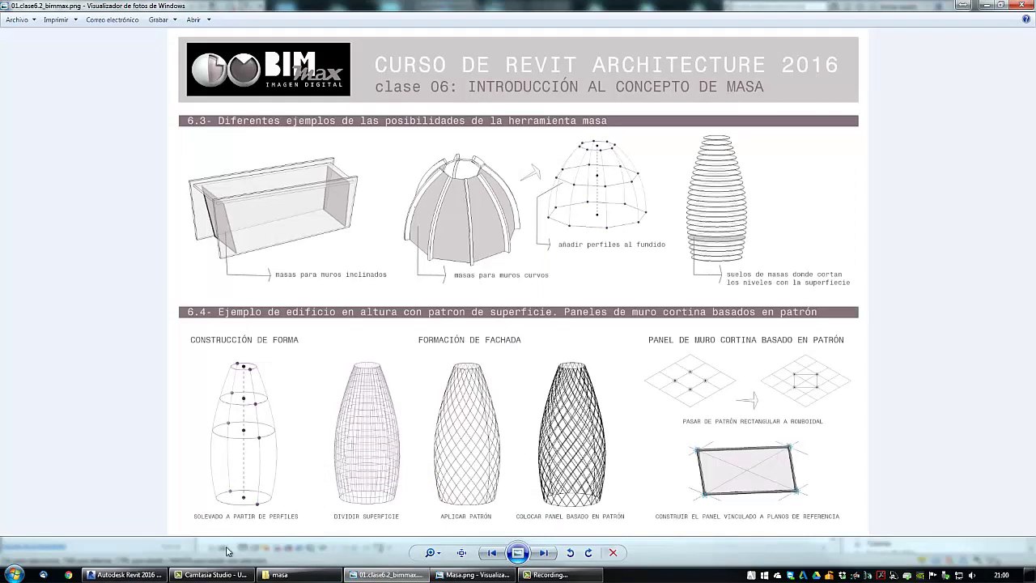
key(alt+Tab)
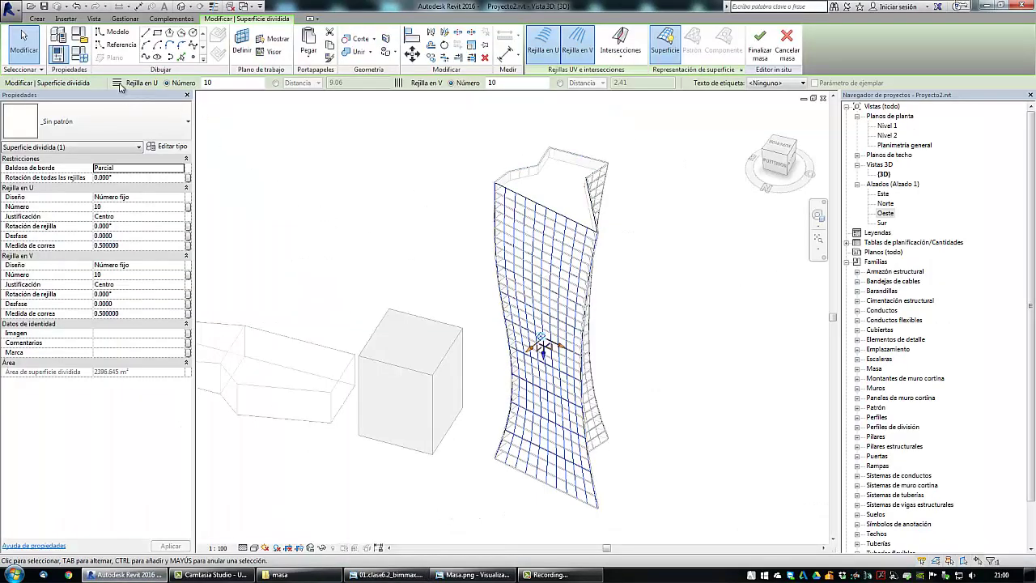
- Set the divided surface's Rejilla en U number to 30 and clear the selection
drag(218, 83, 189, 80)
text(3)
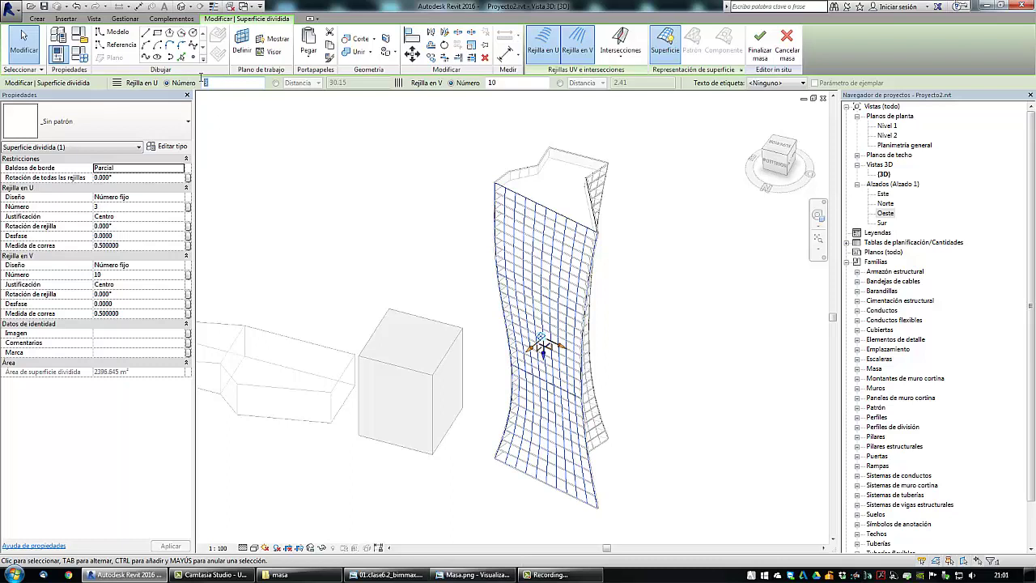
text(0)
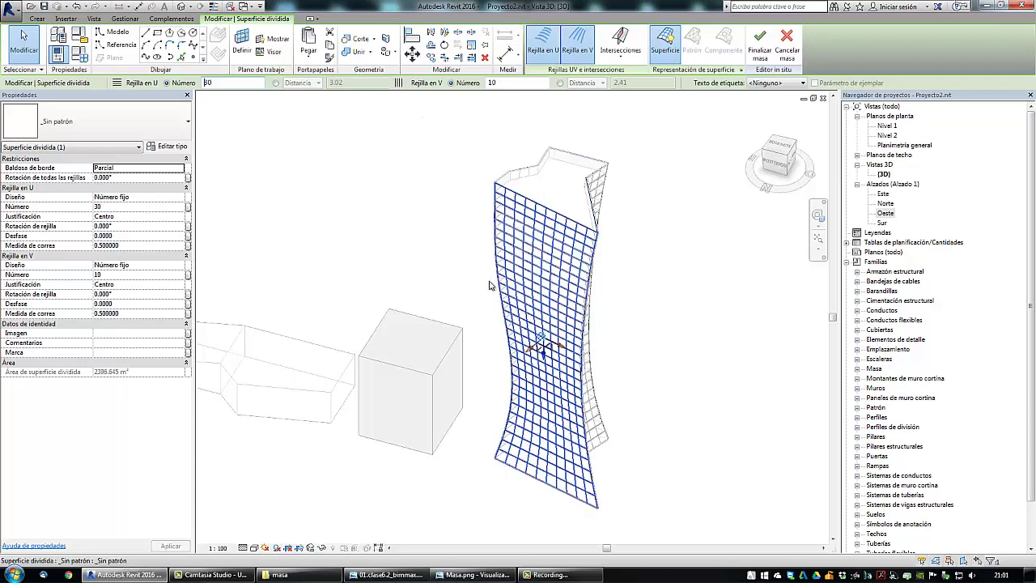
click(462, 278)
middle_drag(454, 416, 427, 387)
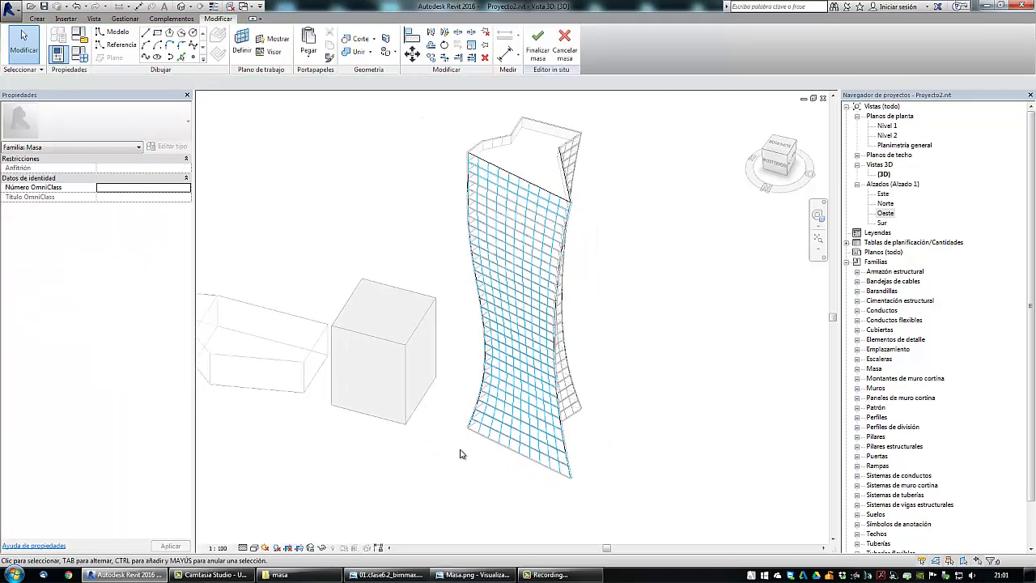
- Apply the Romboide pattern to the tower's divided front surface and deselect it
scroll(467, 448, up, 3)
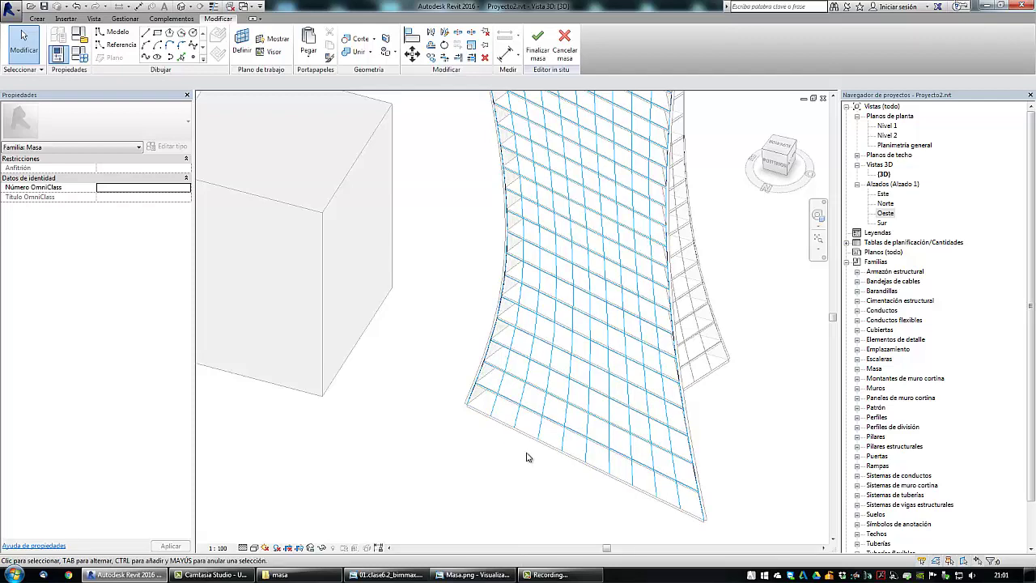
scroll(512, 457, up, 2)
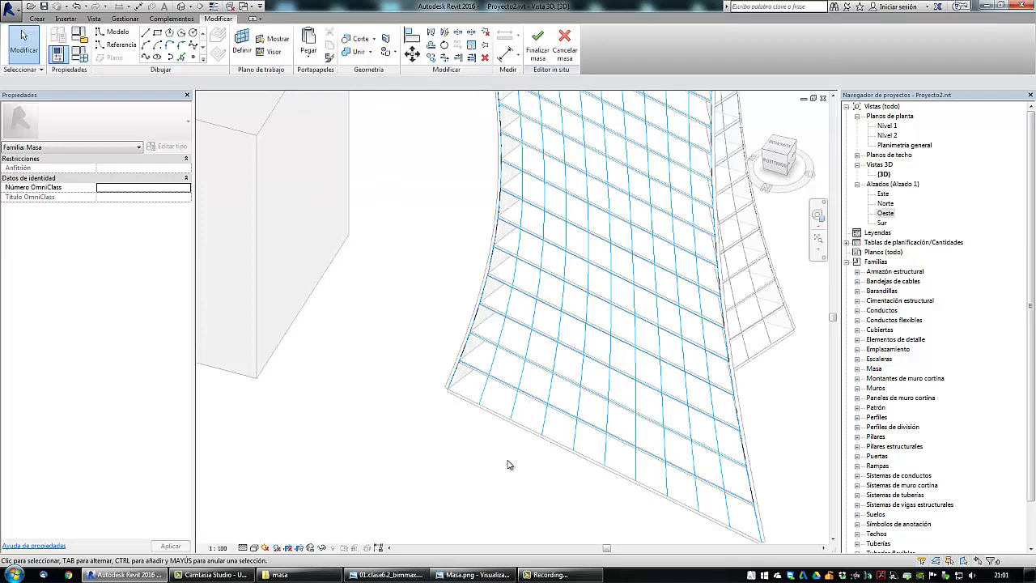
scroll(466, 447, down, 5)
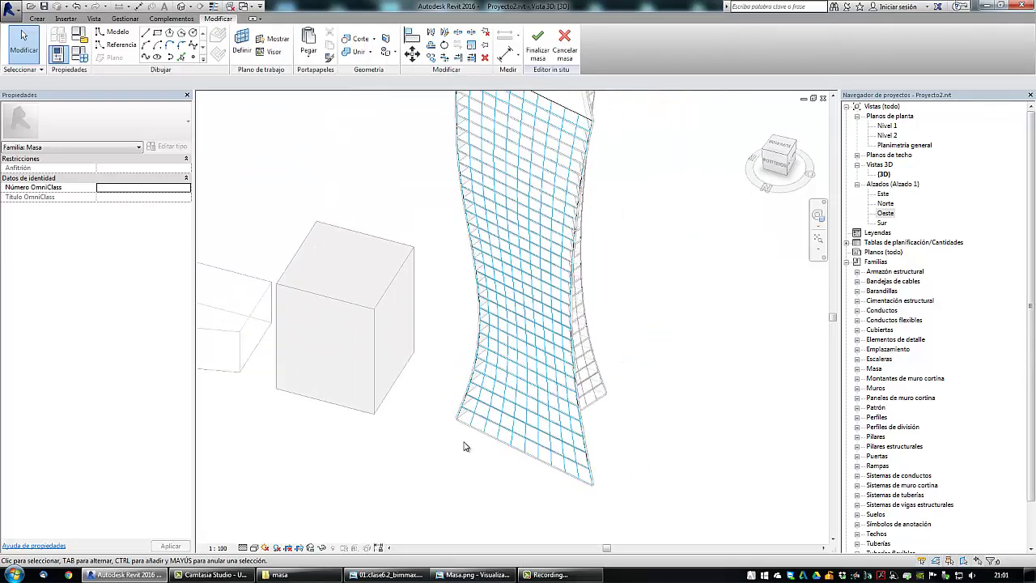
scroll(461, 489, down, 1)
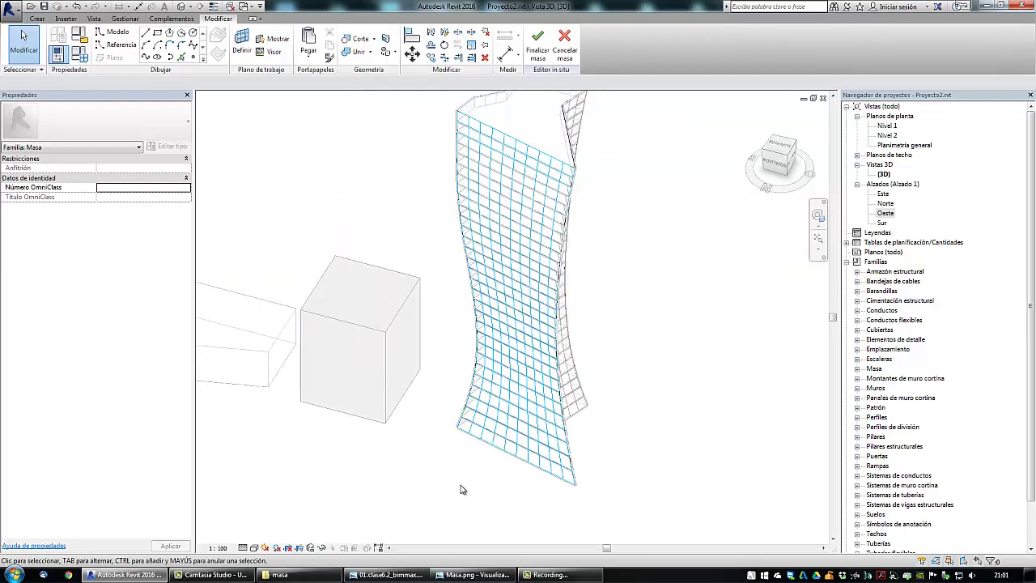
scroll(462, 489, down, 1)
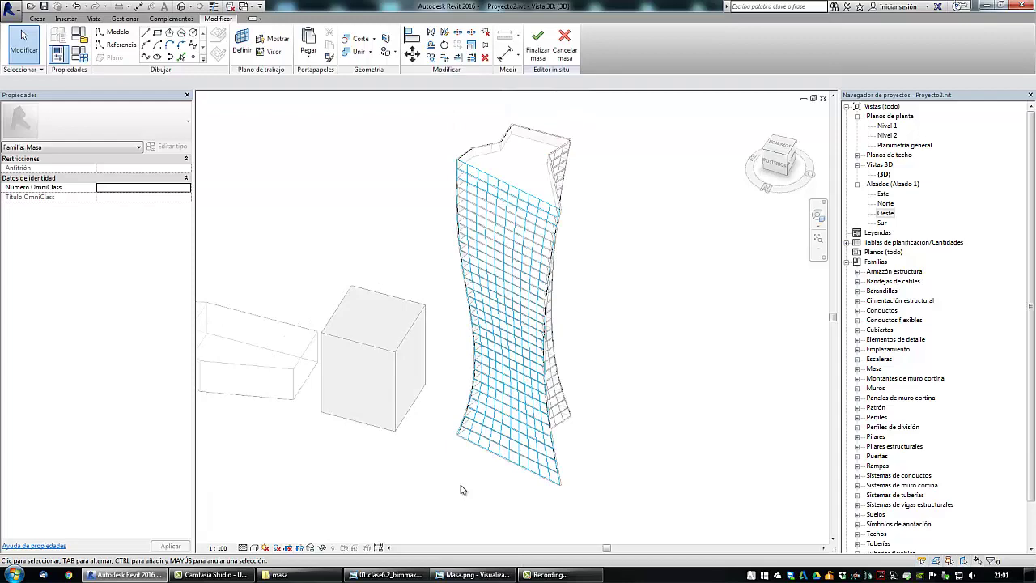
click(502, 431)
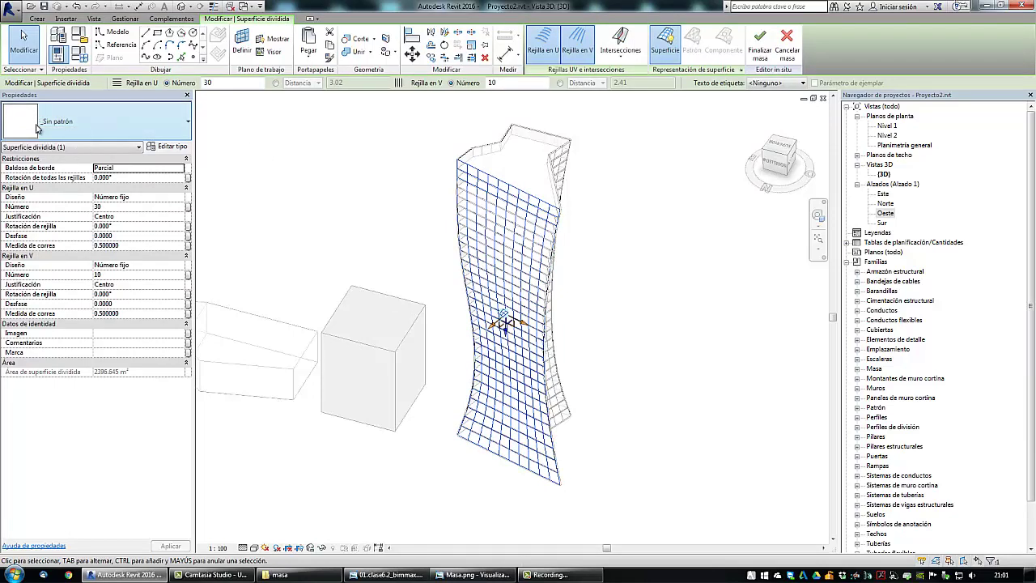
click(179, 131)
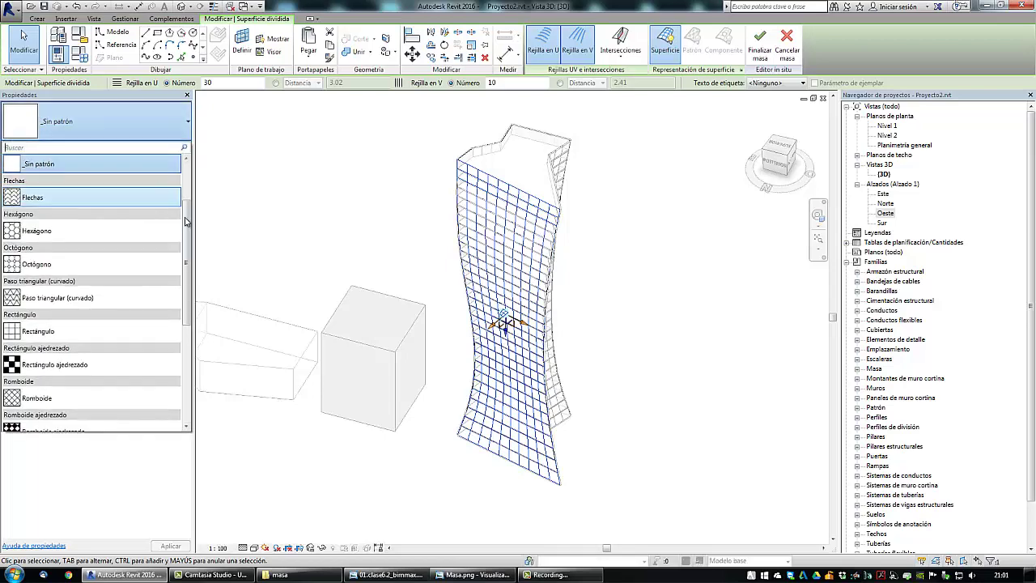
drag(188, 227, 187, 178)
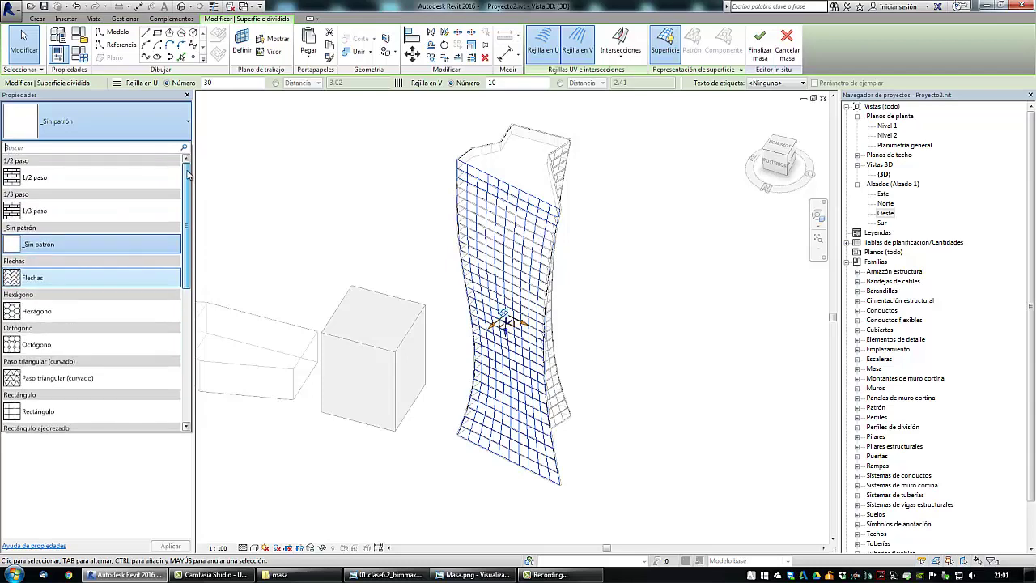
scroll(51, 310, down, 3)
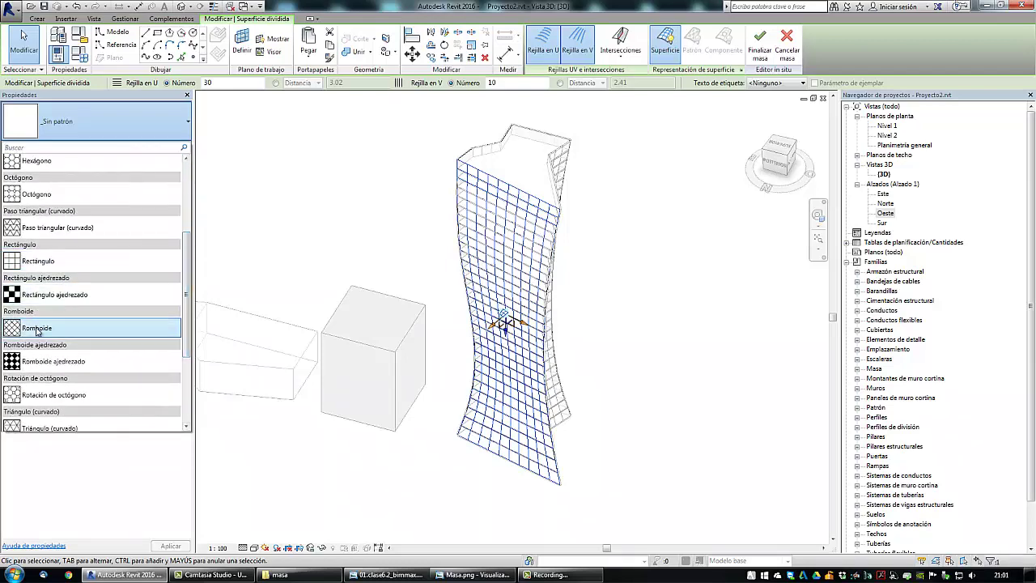
click(37, 328)
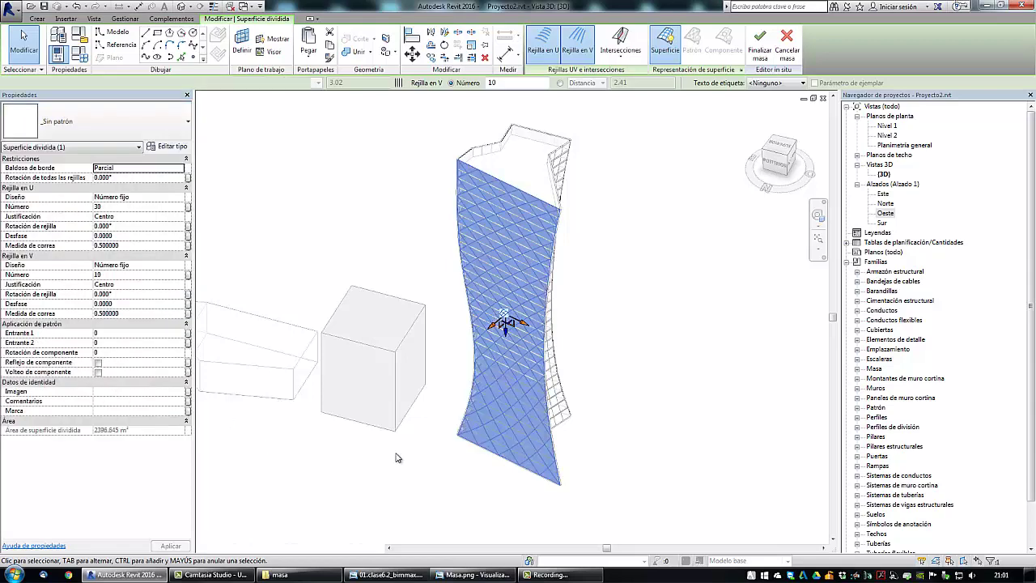
click(429, 455)
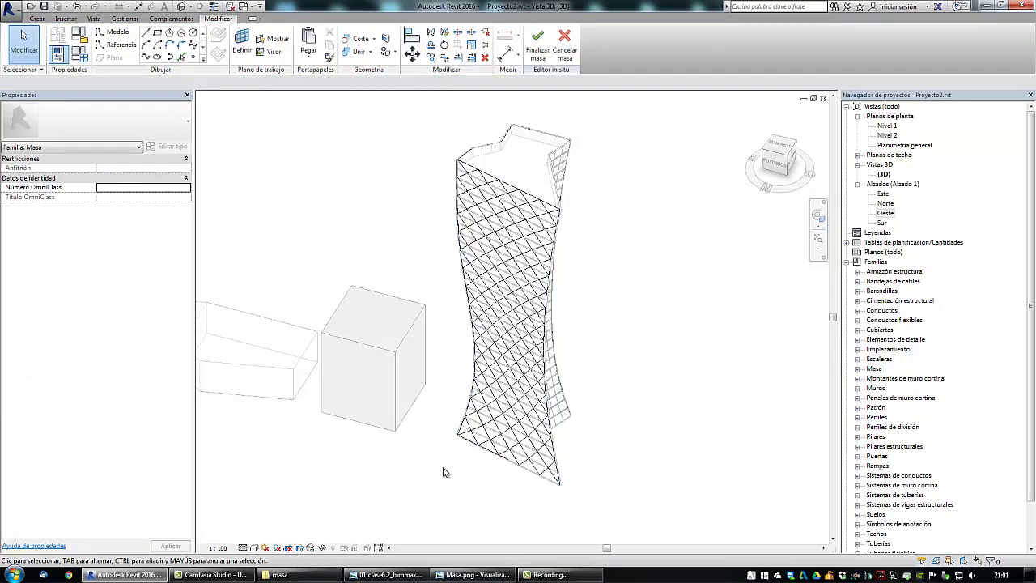
- Turn on the Superficie representation of the patterned front surface so the UV grid displays together with the Romboide pattern
scroll(476, 476, up, 2)
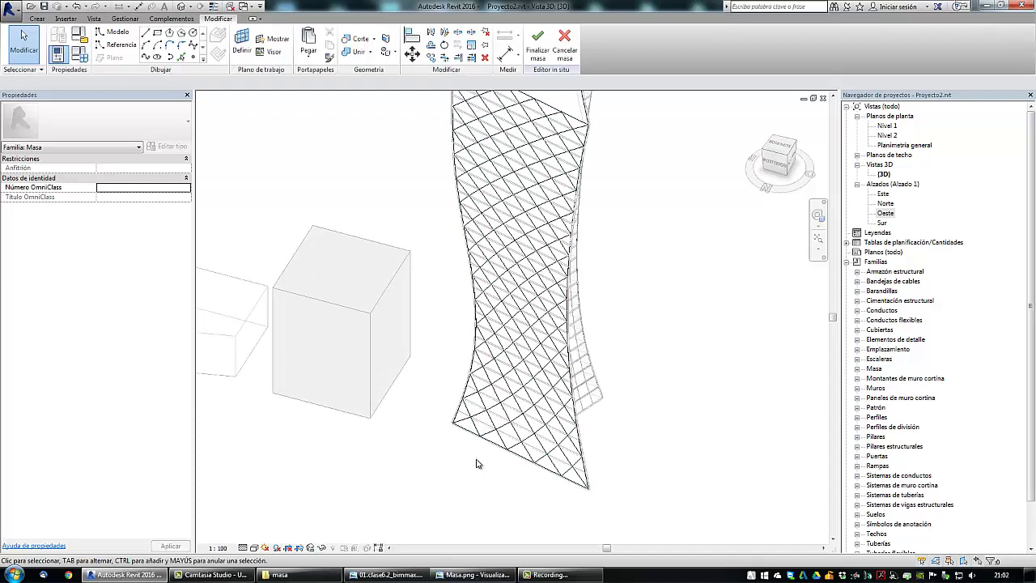
scroll(478, 464, down, 2)
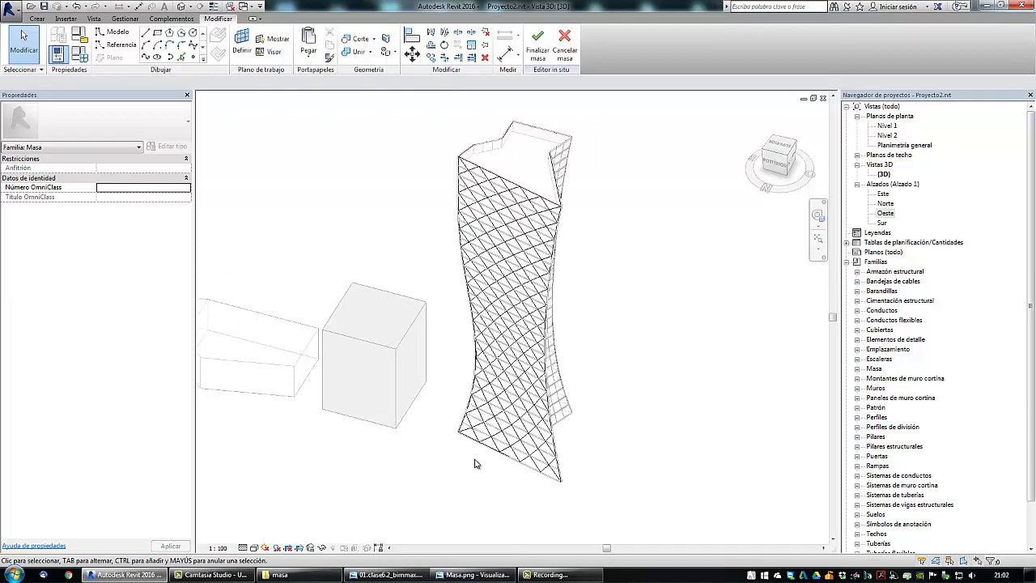
click(497, 438)
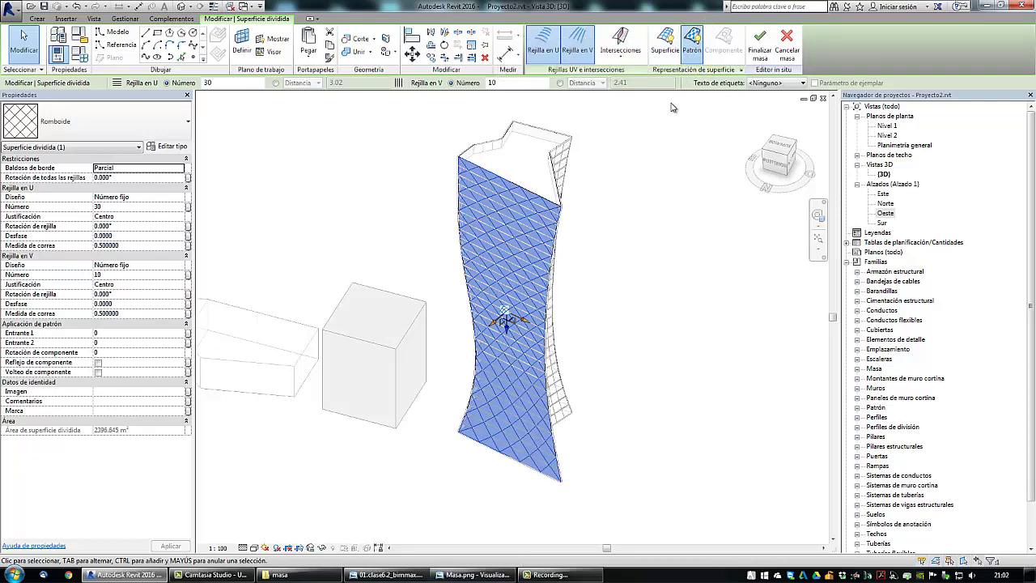
click(667, 49)
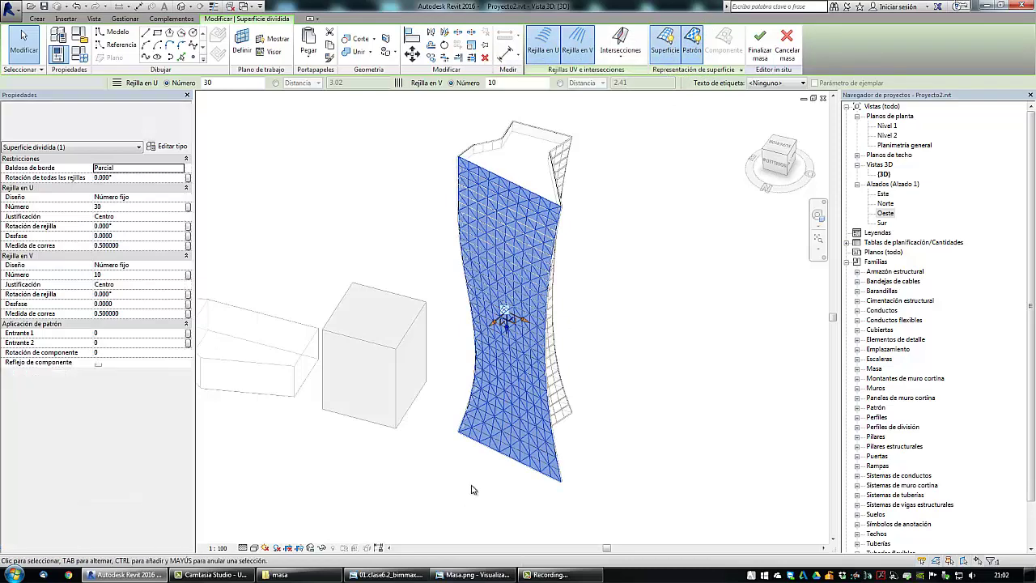
click(481, 472)
scroll(480, 472, up, 8)
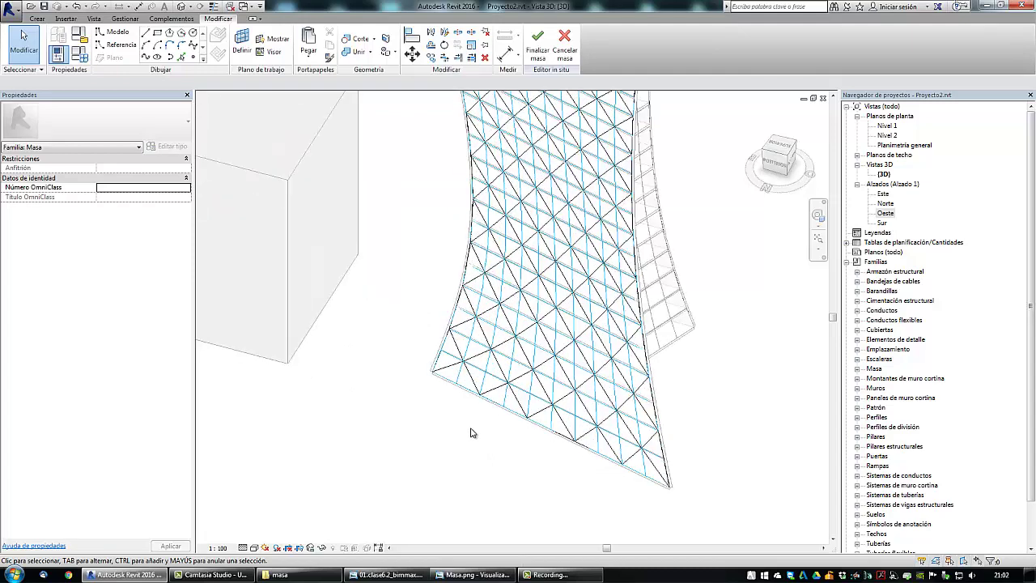
- Examine how the Romboide pattern lines up with the UV grid near the tower's base and inspect the divided surface's grid settings
middle_drag(462, 413, 462, 430)
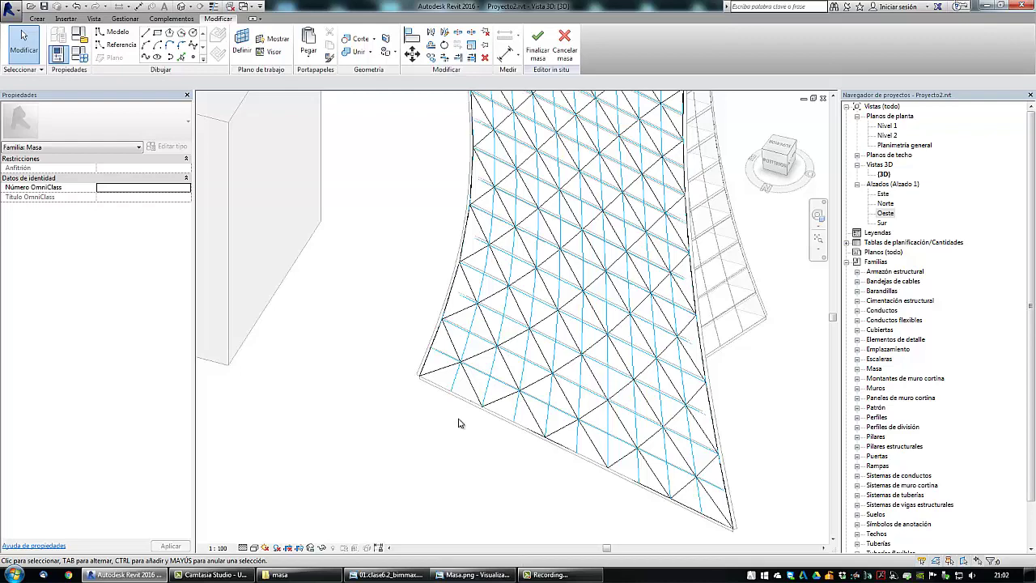
scroll(459, 423, down, 2)
scroll(458, 423, down, 3)
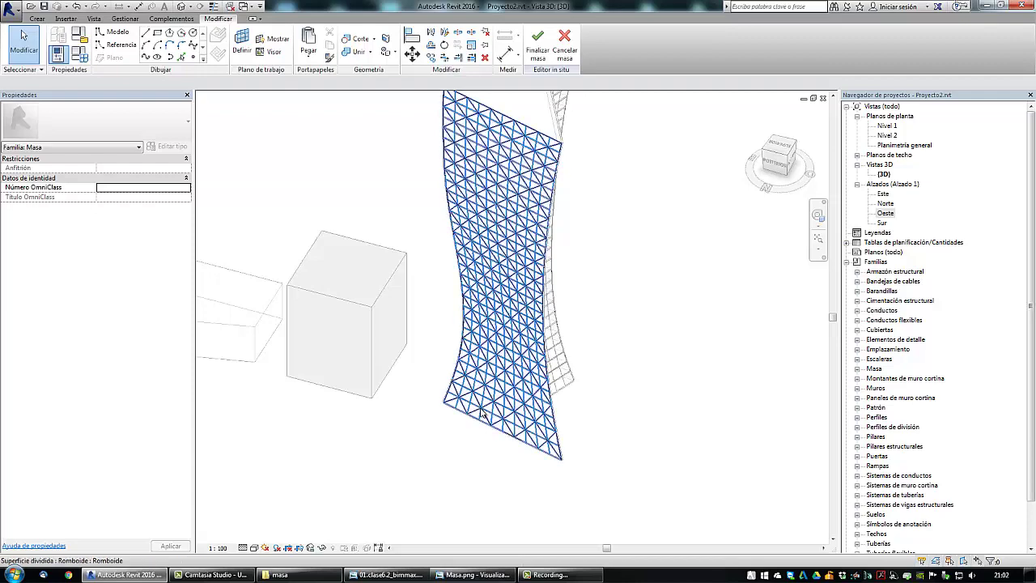
scroll(475, 429, up, 3)
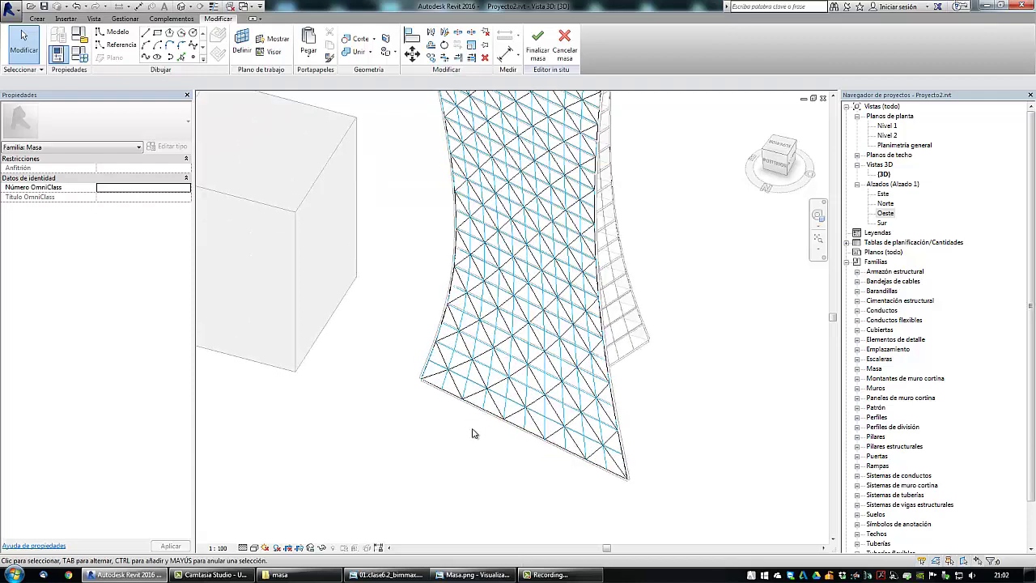
scroll(475, 433, down, 1)
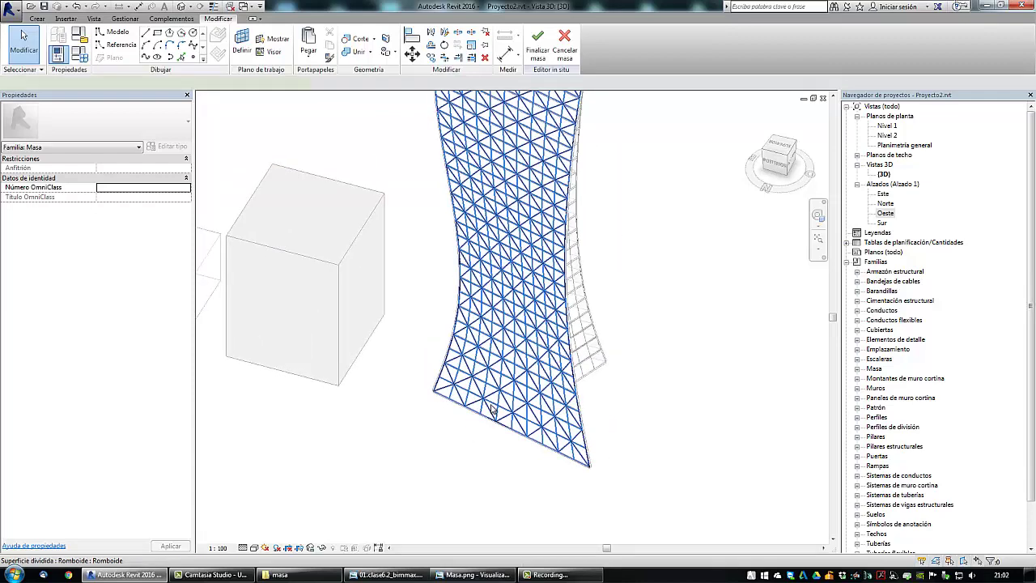
click(493, 408)
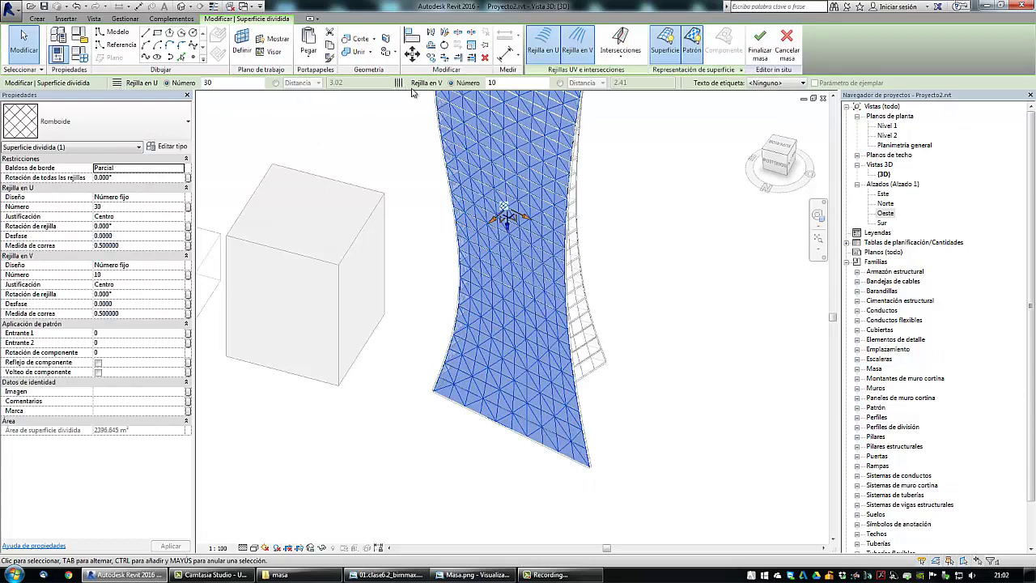
click(413, 282)
middle_drag(413, 282, 413, 330)
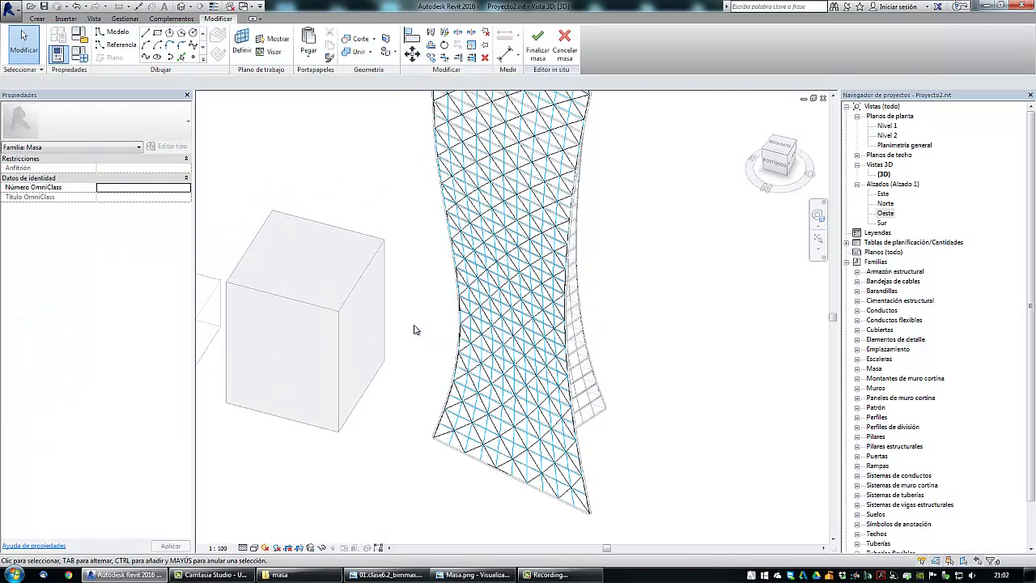
scroll(414, 329, down, 1)
- Switch the tower's divided front surface to the Hexágono pattern with the Superficie representation on, and compare the hexagons with the UV grid
click(486, 374)
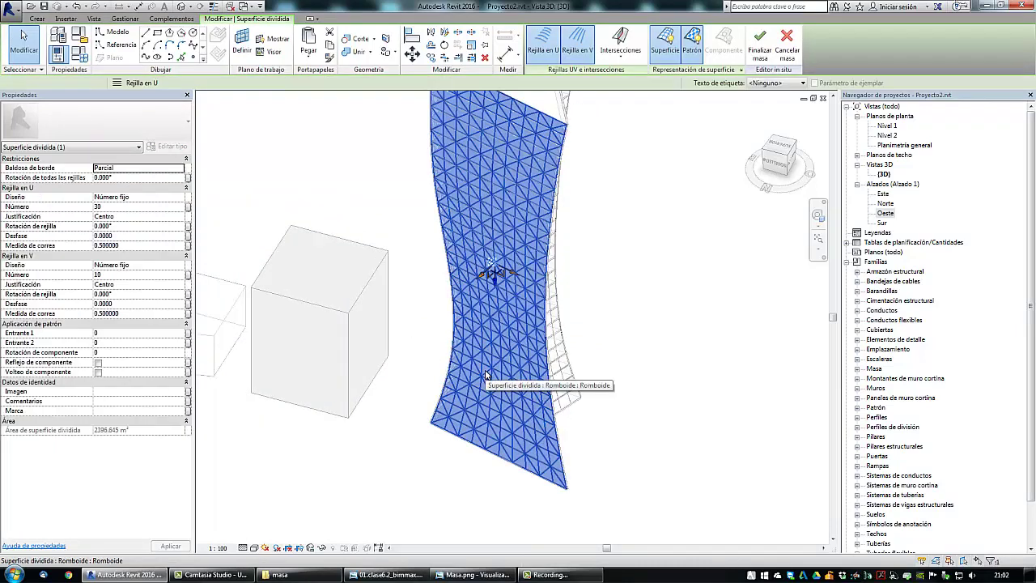
click(164, 127)
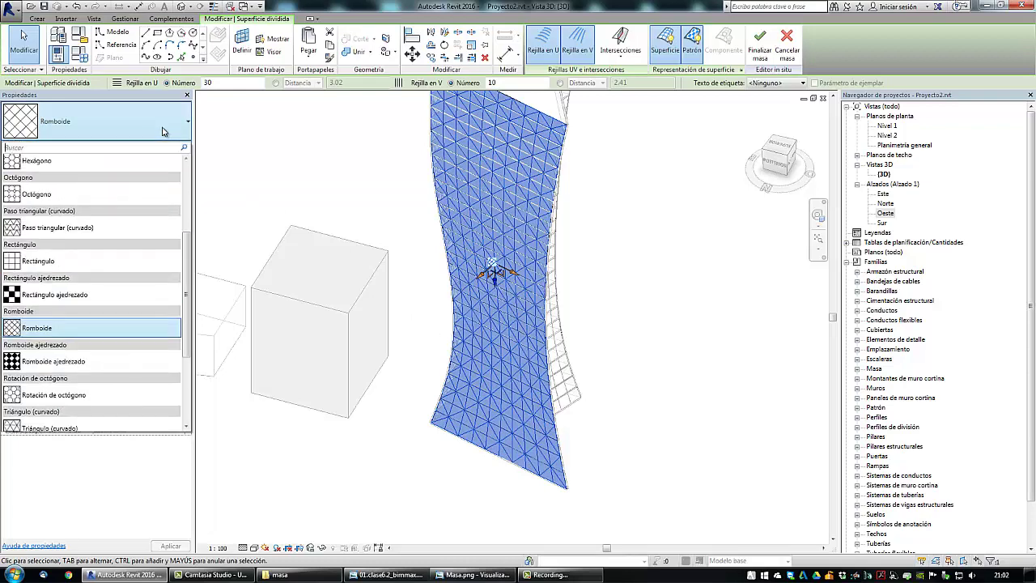
scroll(102, 289, up, 1)
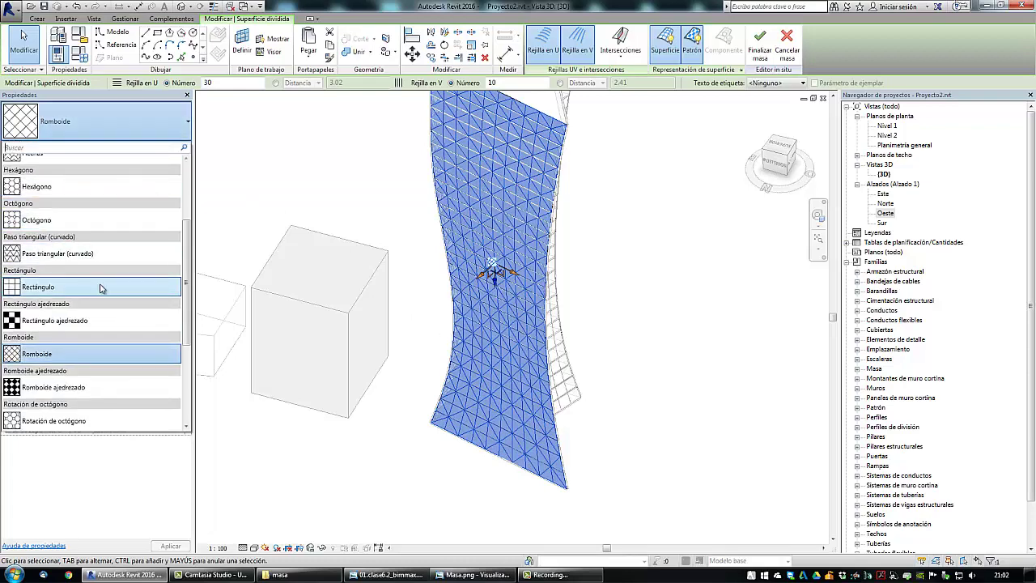
click(40, 191)
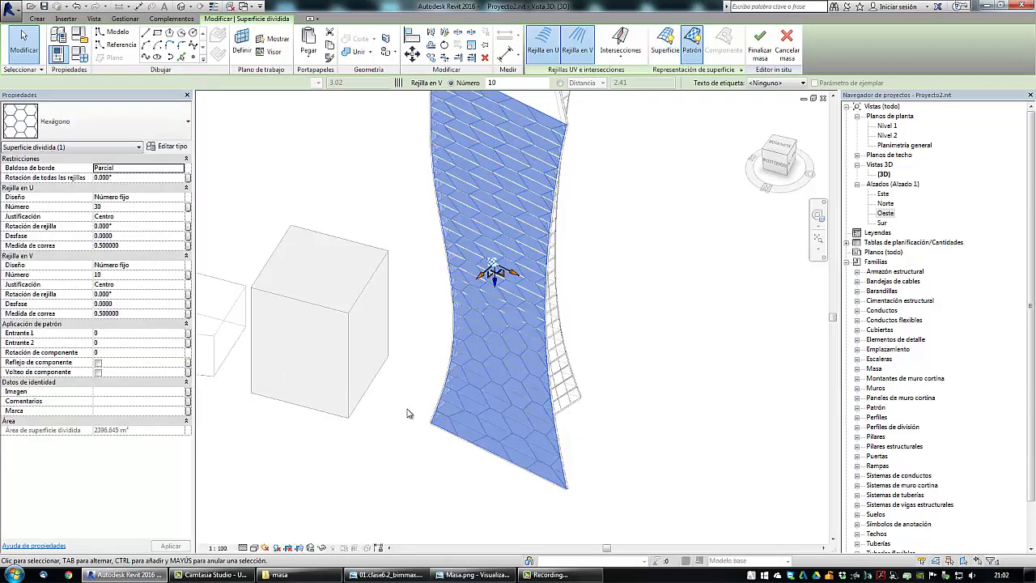
click(665, 41)
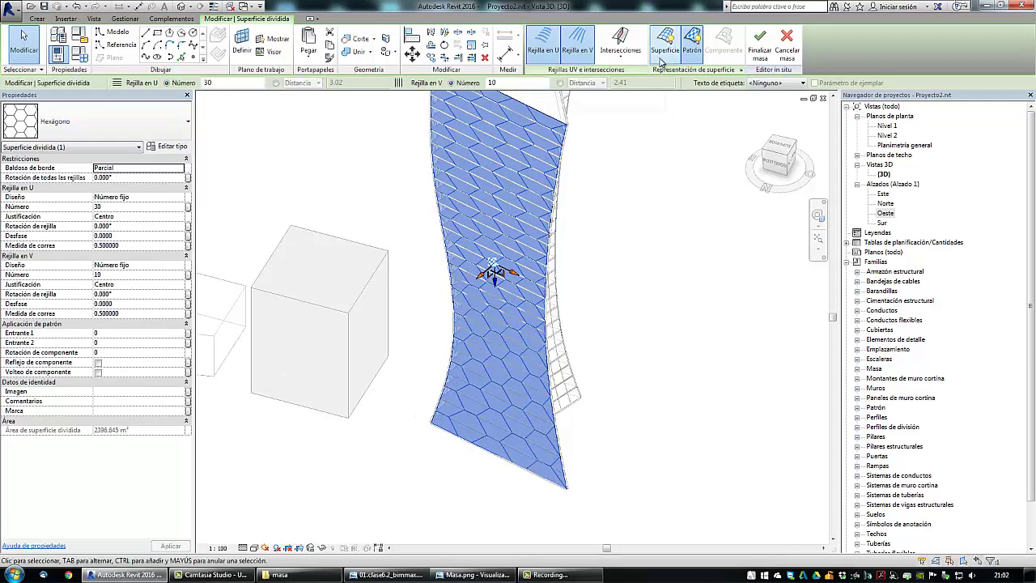
click(430, 472)
scroll(458, 461, up, 2)
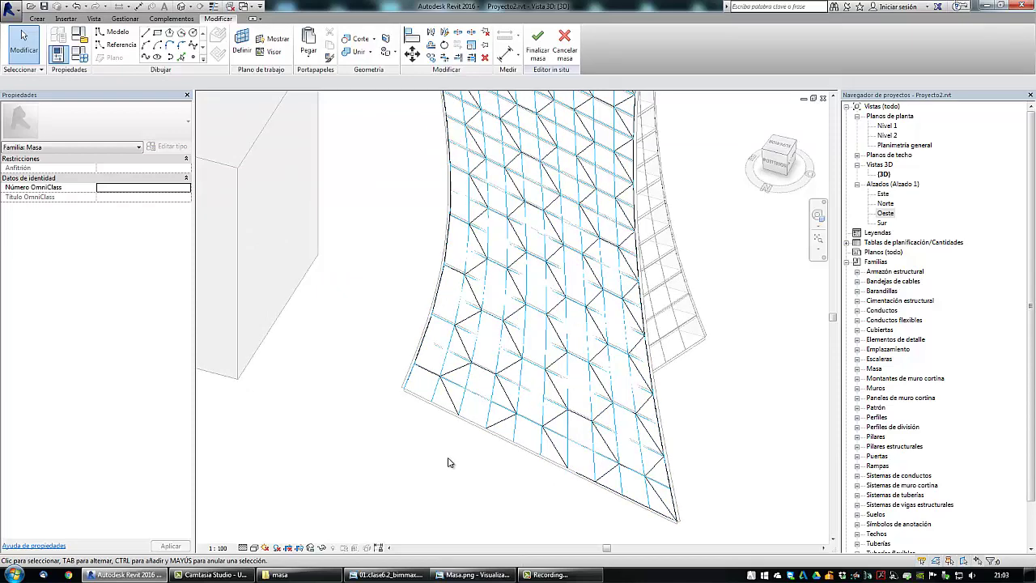
scroll(450, 461, down, 3)
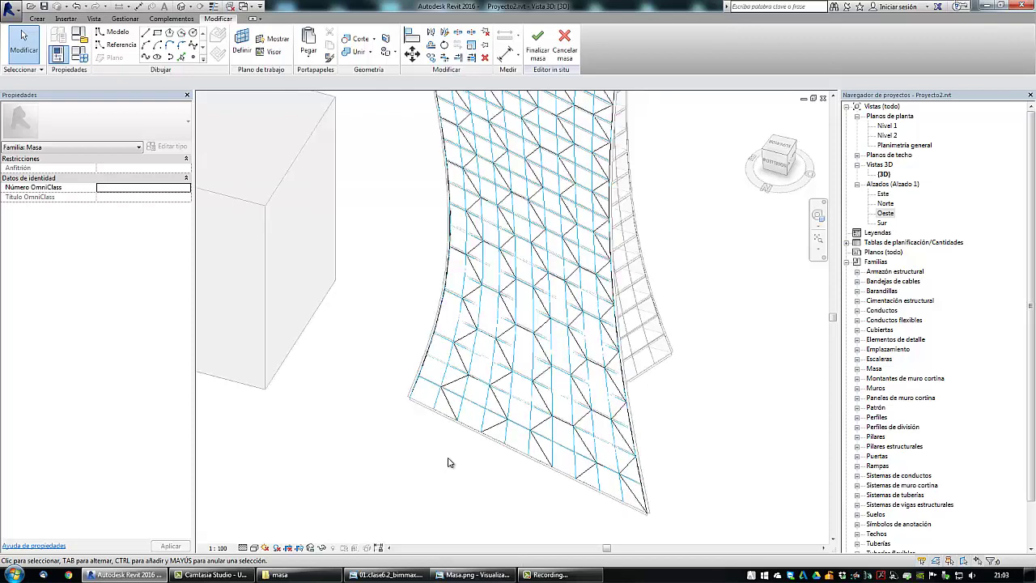
- Reapply the Romboide pattern to the tower's divided front surface
click(451, 458)
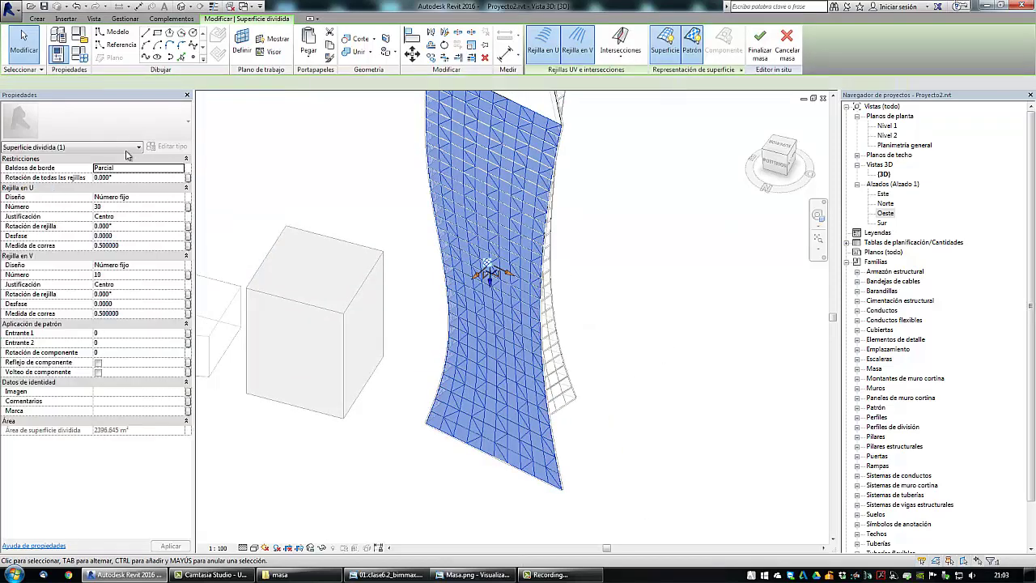
click(100, 130)
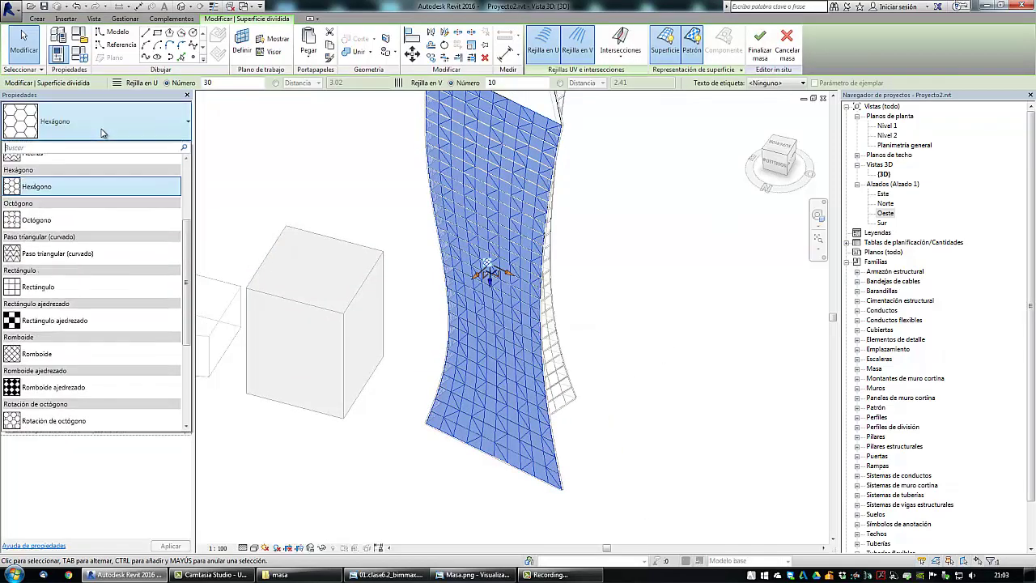
click(47, 354)
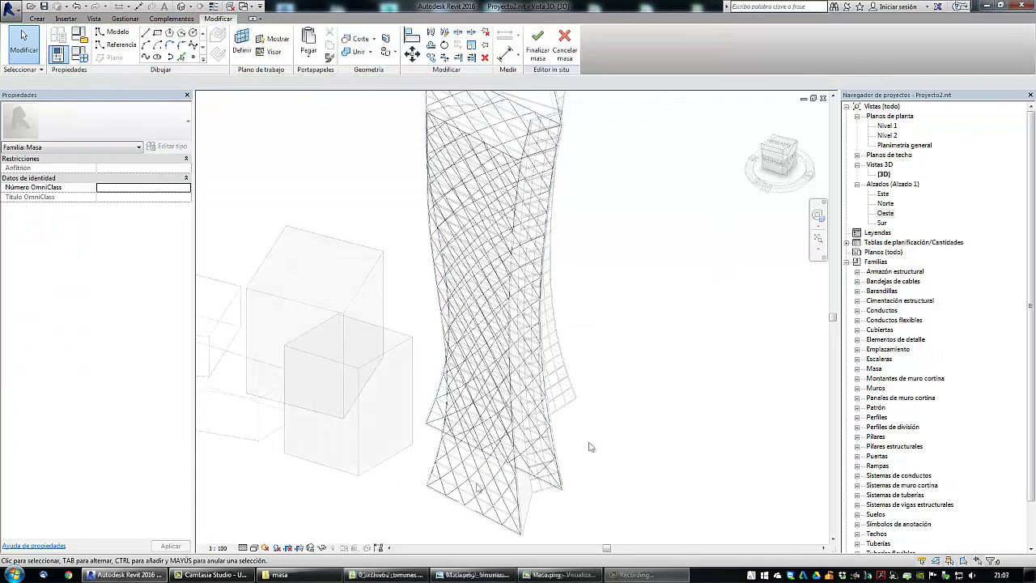
- Examine the rhomboid facade pattern over the tower's full height and at its base
middle_drag(585, 442, 589, 403)
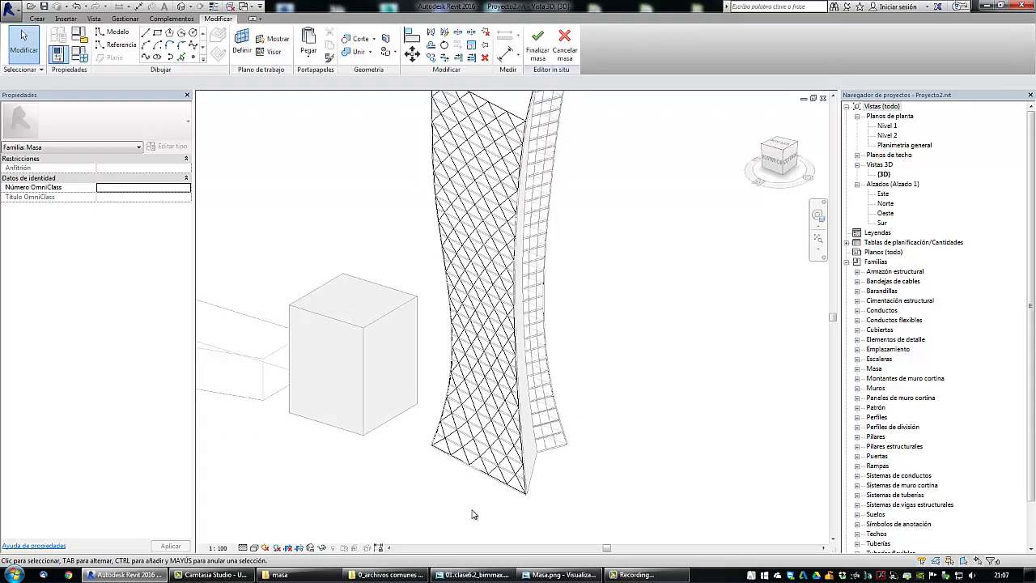
scroll(470, 506, up, 3)
scroll(464, 477, up, 1)
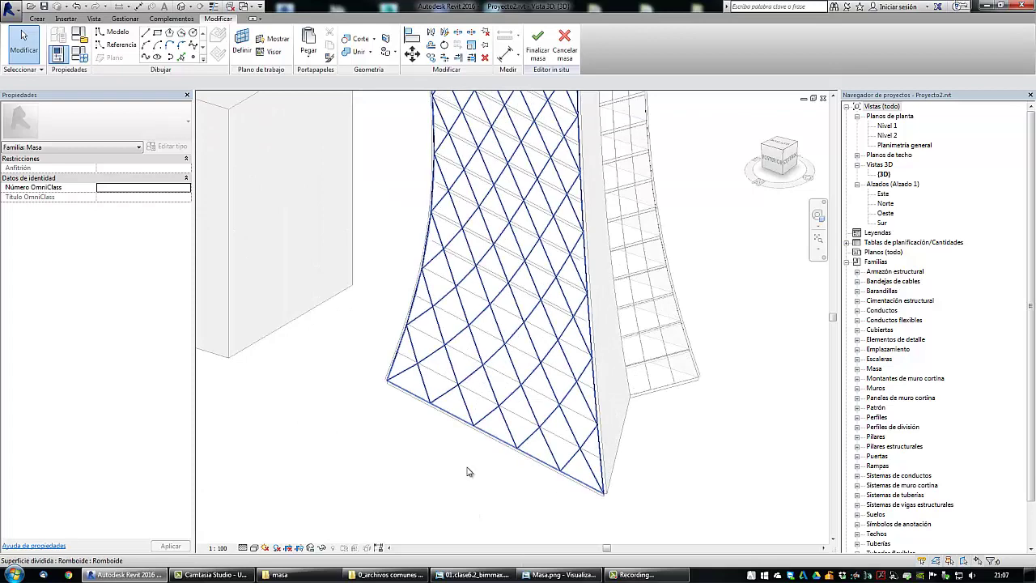
scroll(469, 480, up, 1)
scroll(468, 489, down, 2)
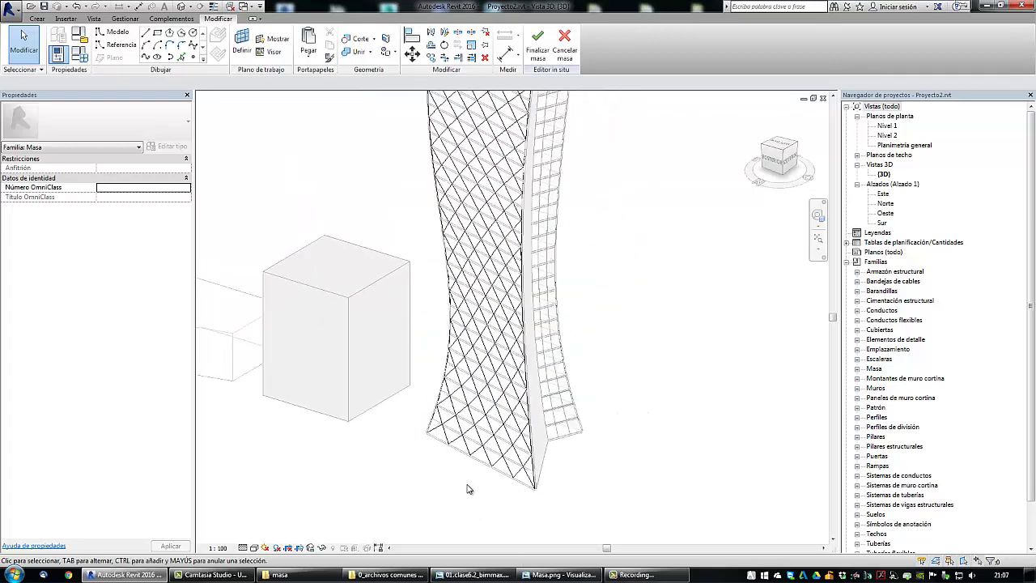
scroll(468, 489, down, 1)
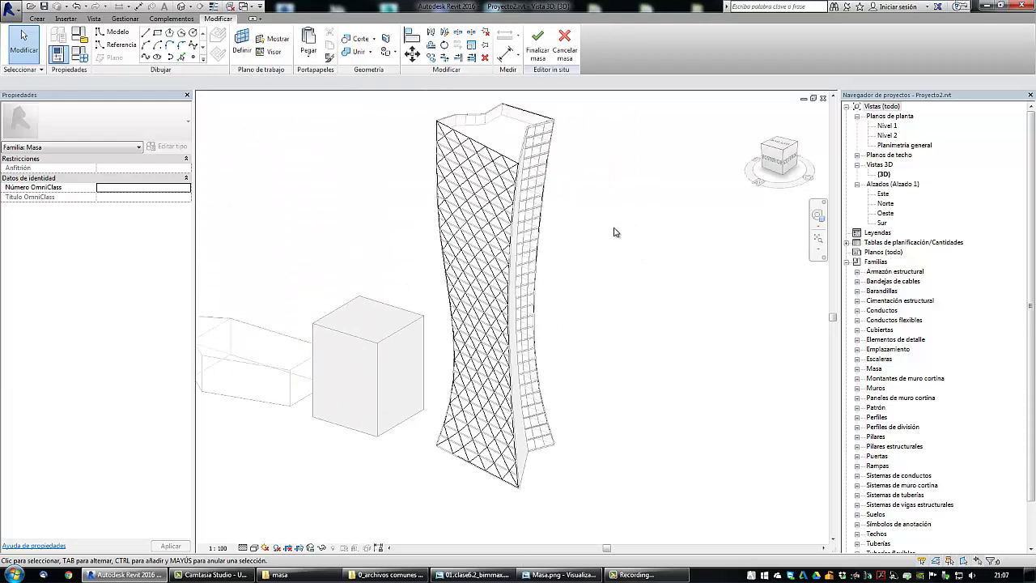
scroll(465, 490, up, 2)
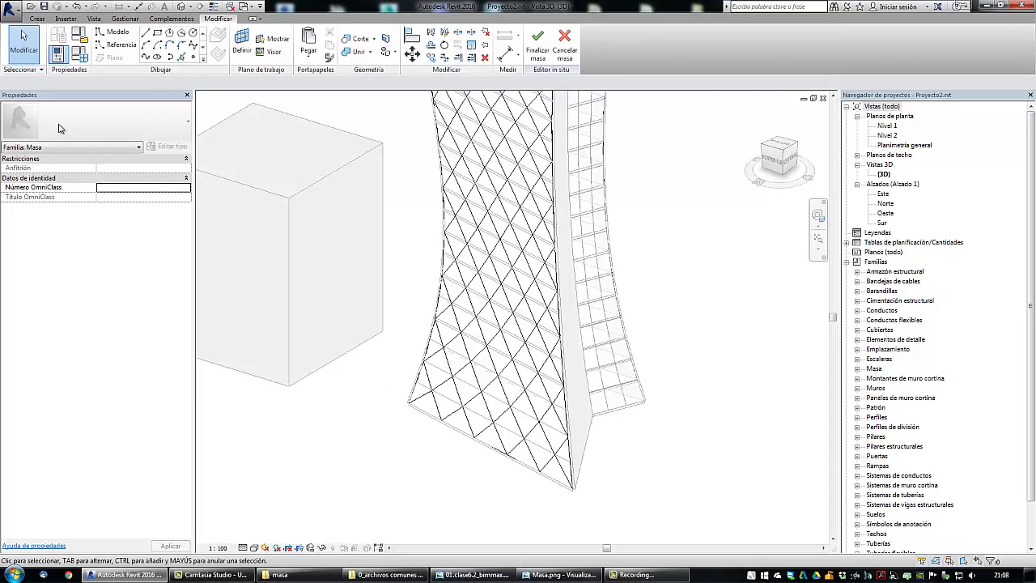
- Create a new family from the template Panel de muro cortina métrico basado en patrón.rft
click(8, 13)
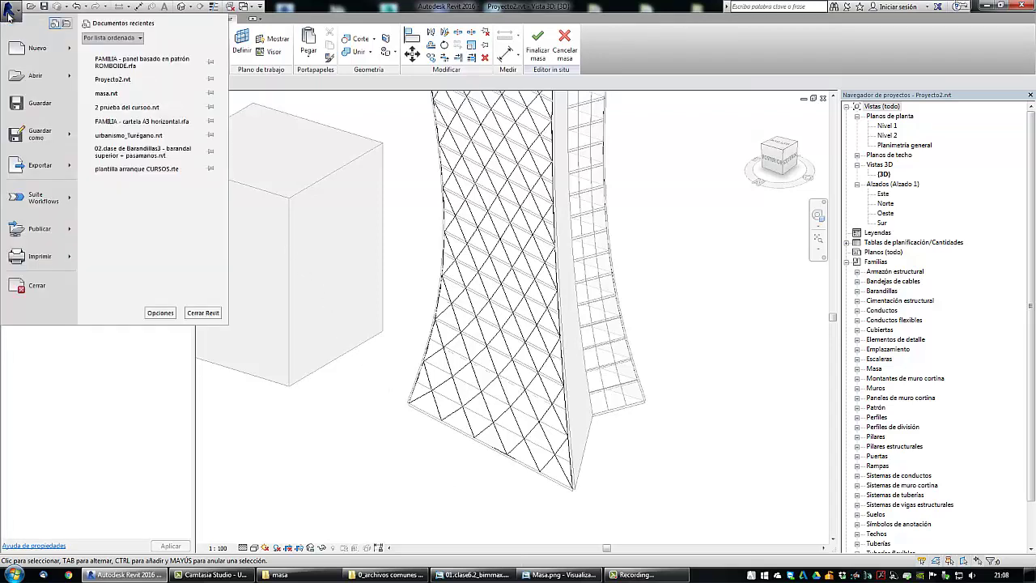
mouse_move(31, 51)
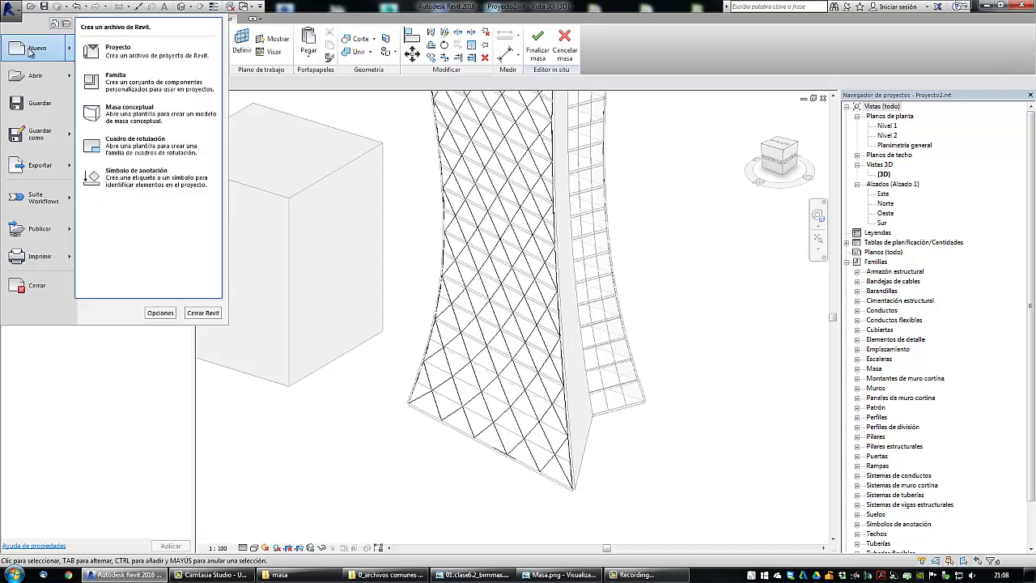
click(129, 89)
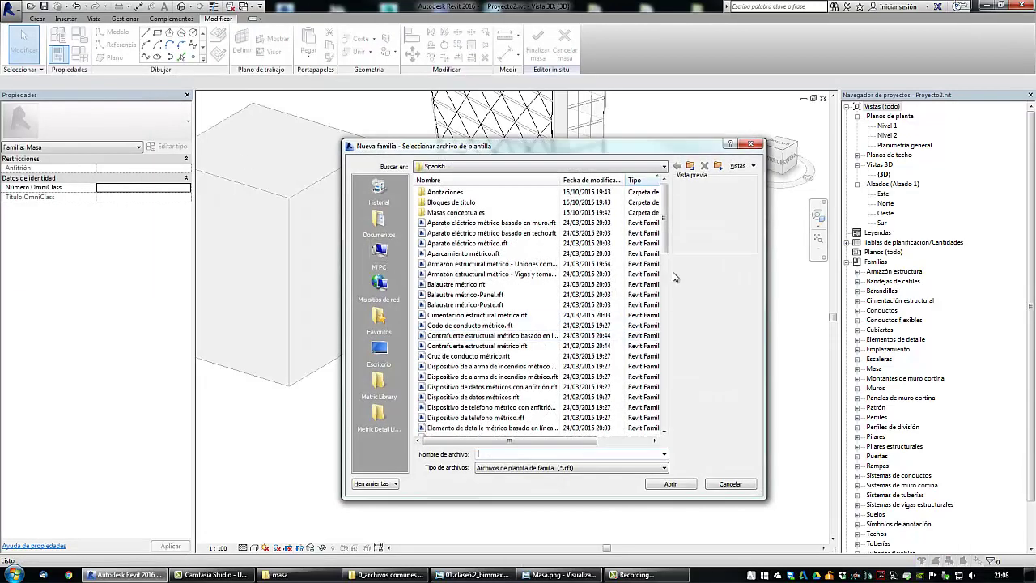
drag(671, 234, 684, 354)
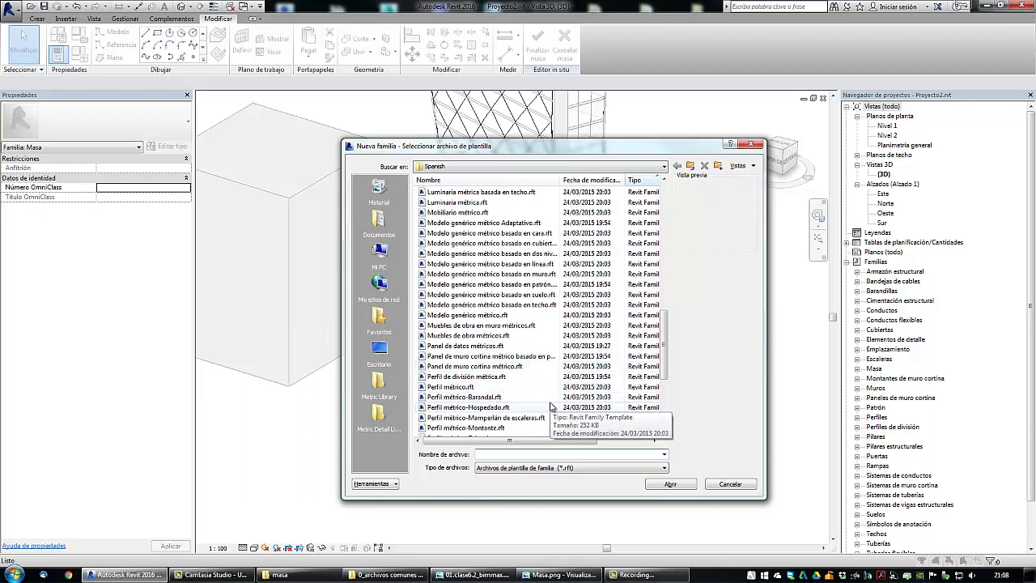
drag(562, 185, 595, 187)
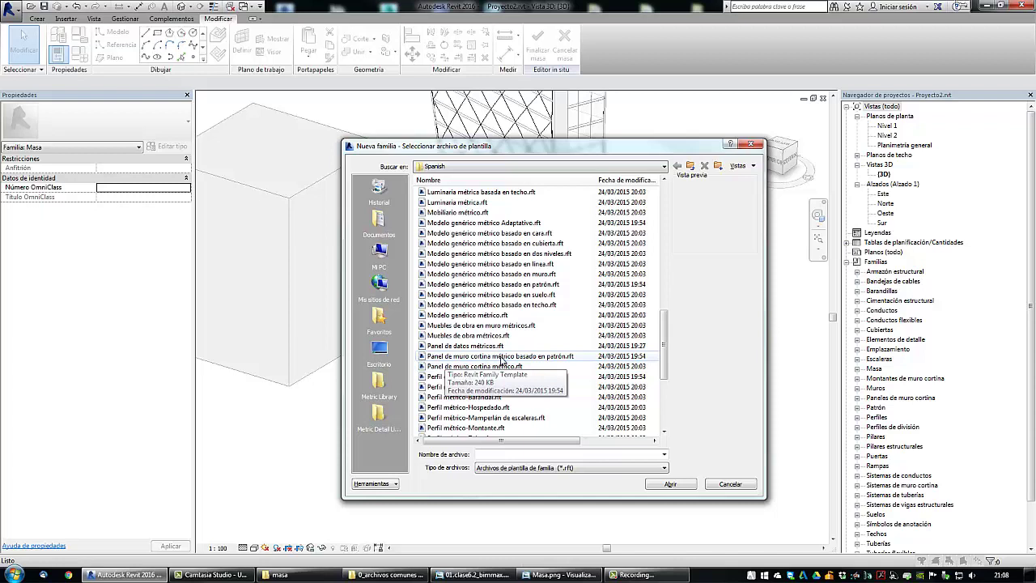
click(557, 358)
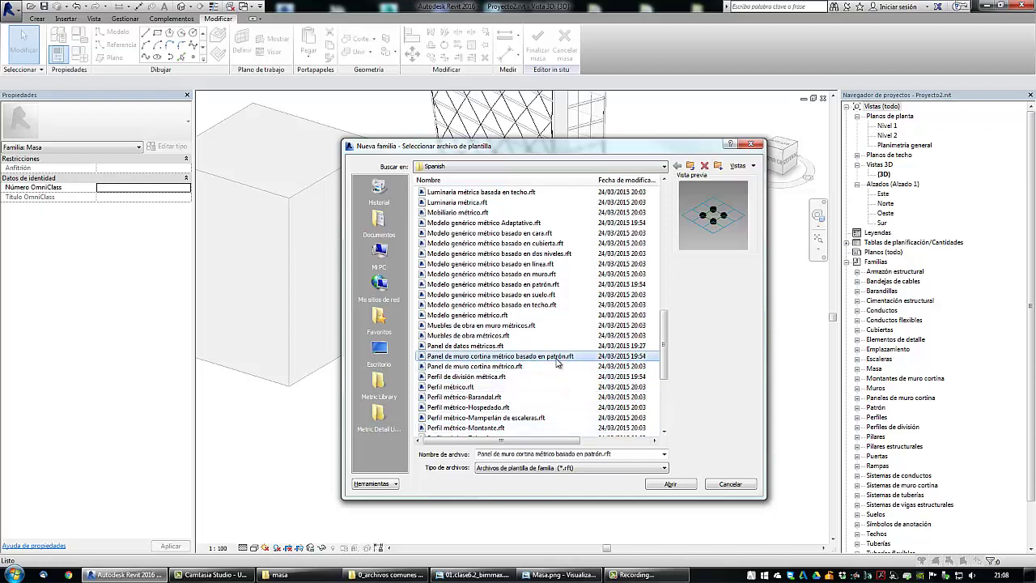
click(668, 484)
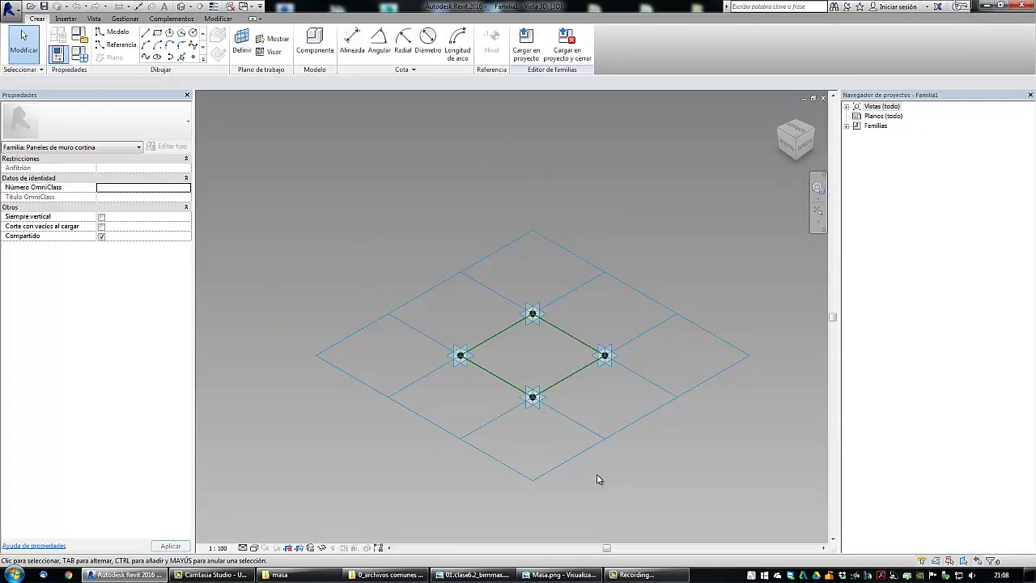
- Change the new family's tile pattern grid to Romboide, and close the family without saving
click(629, 286)
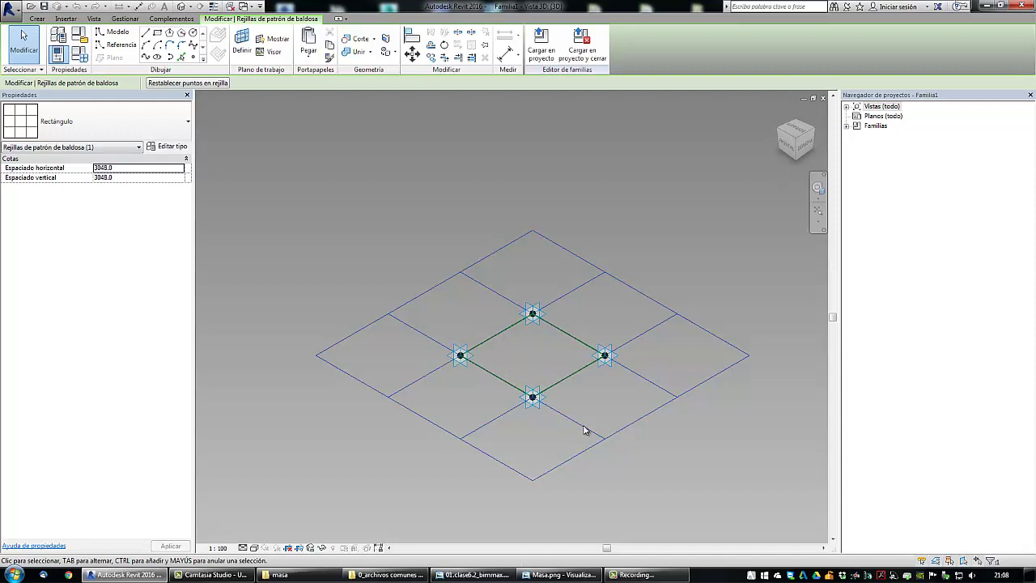
click(101, 127)
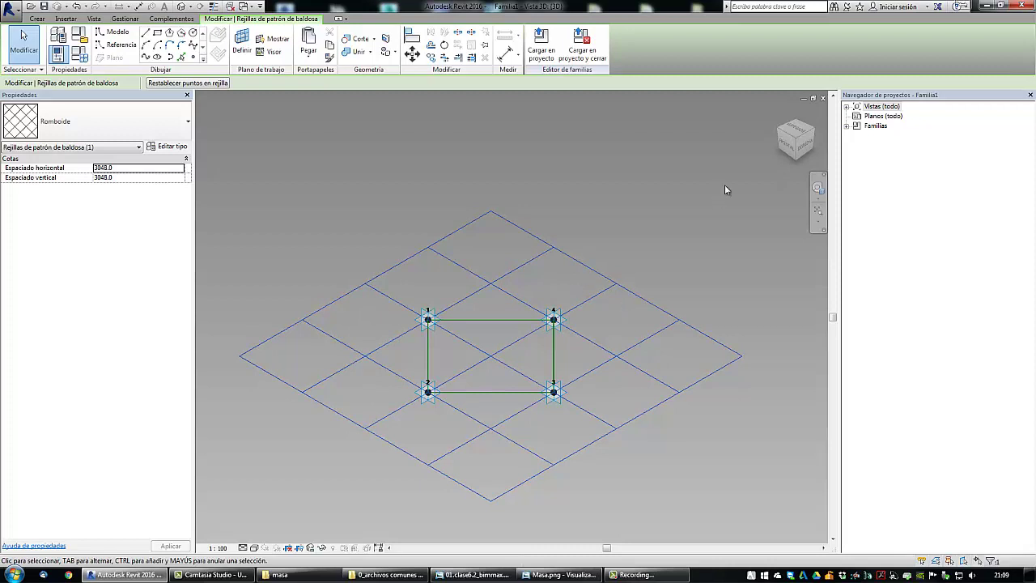
click(824, 99)
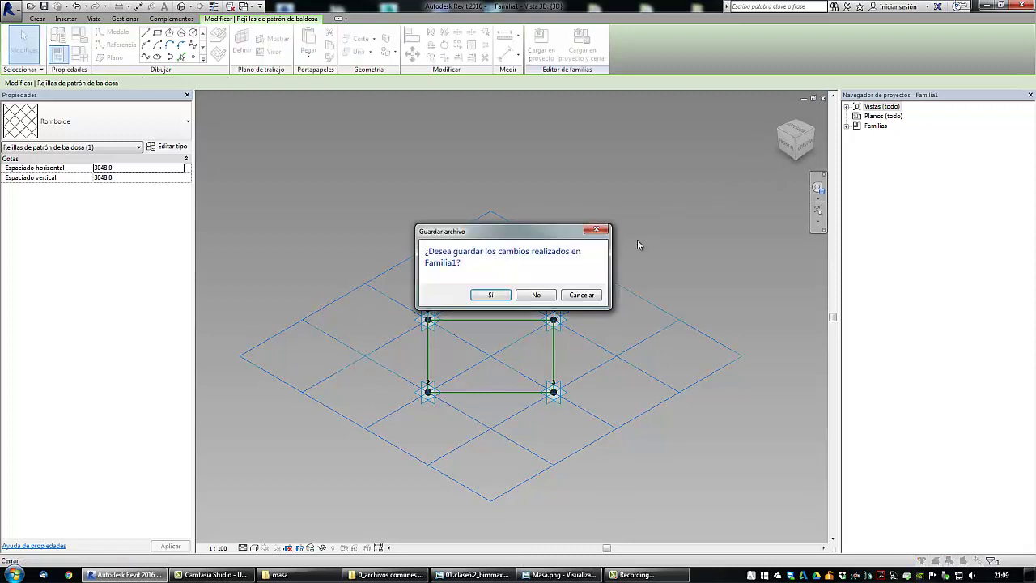
click(541, 297)
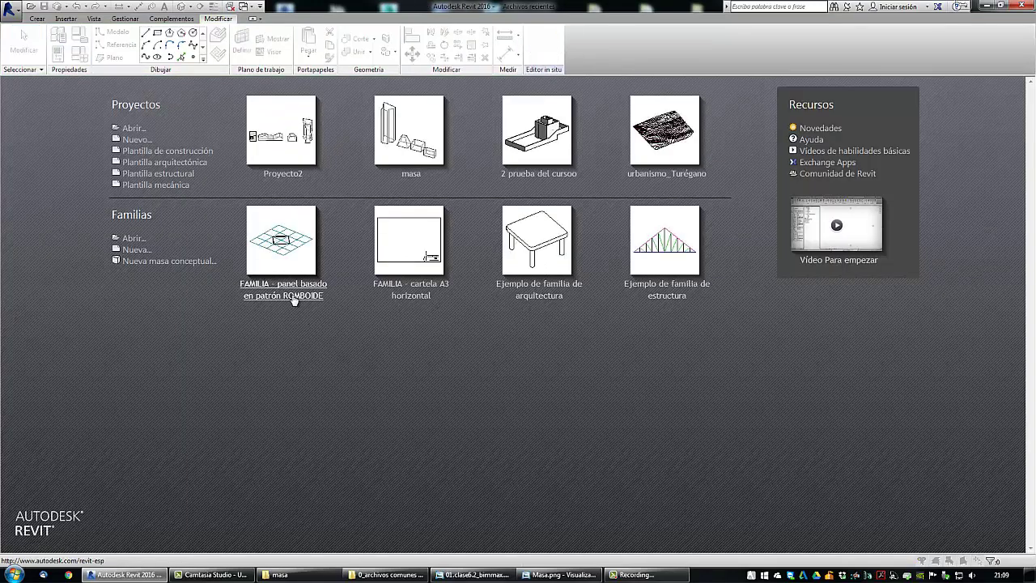
- Open the recent family "FAMILIA - panel basado en patrón ROMBOIDE", load it into the project and close the family
click(293, 296)
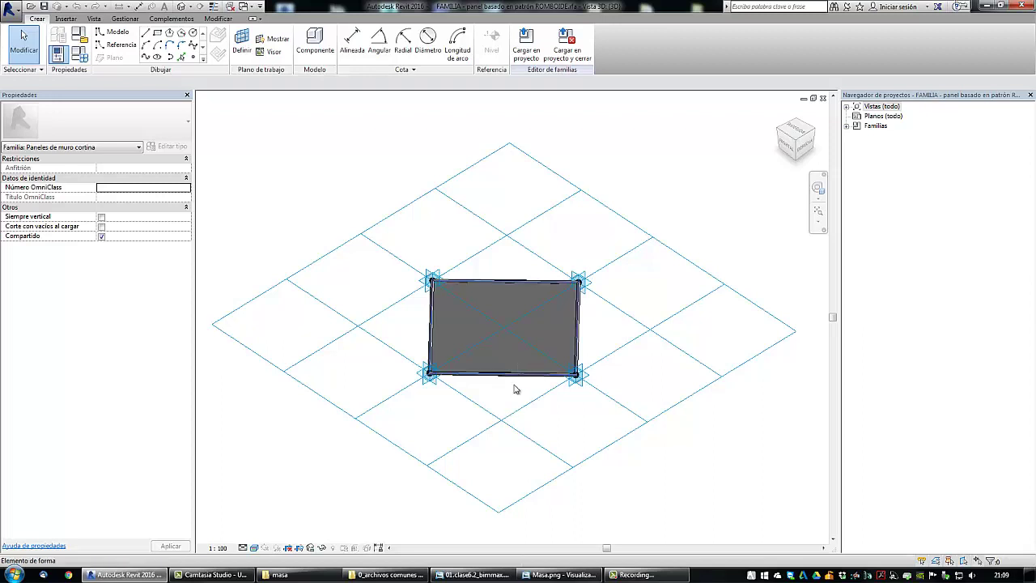
scroll(509, 410, down, 1)
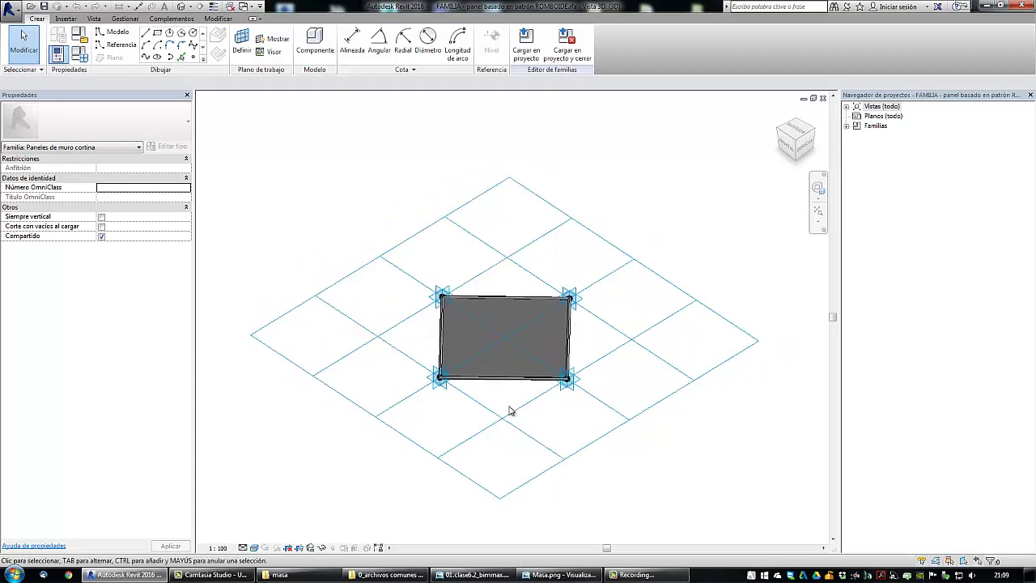
click(567, 48)
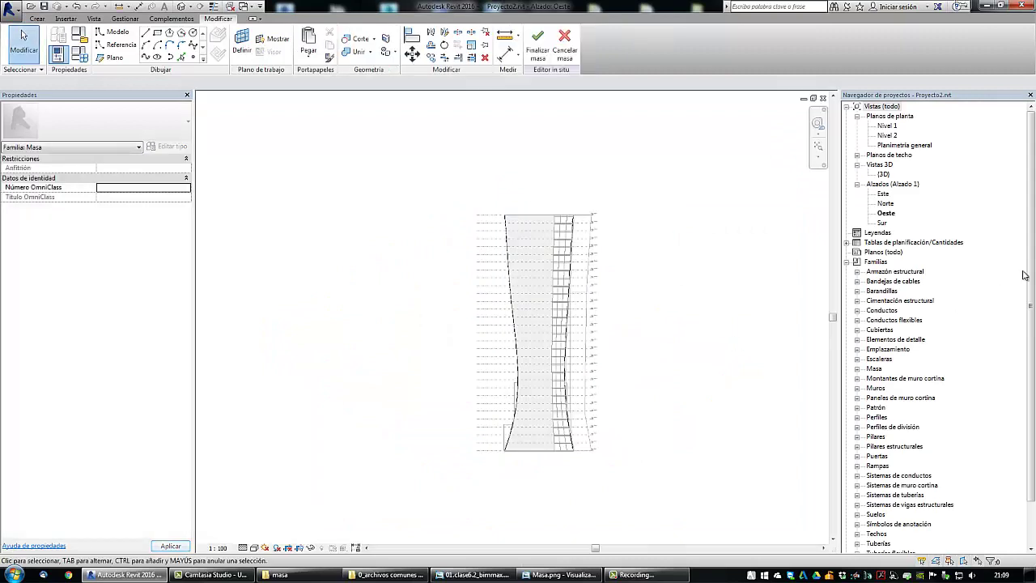
- Expand the Paneles de muro cortina category among the project's families to check for the loaded rhomboid panel family
drag(1027, 273, 1028, 334)
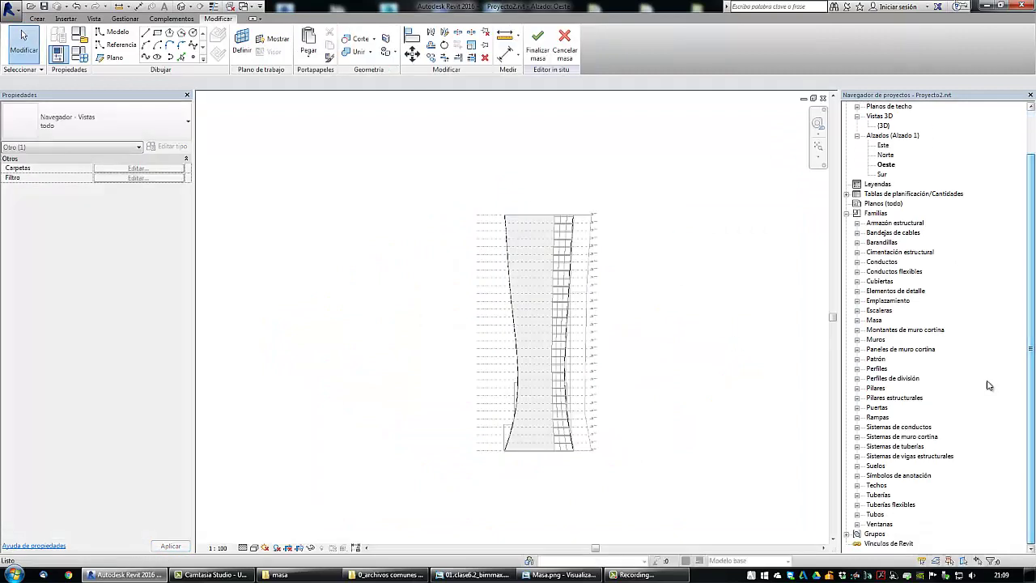
click(877, 350)
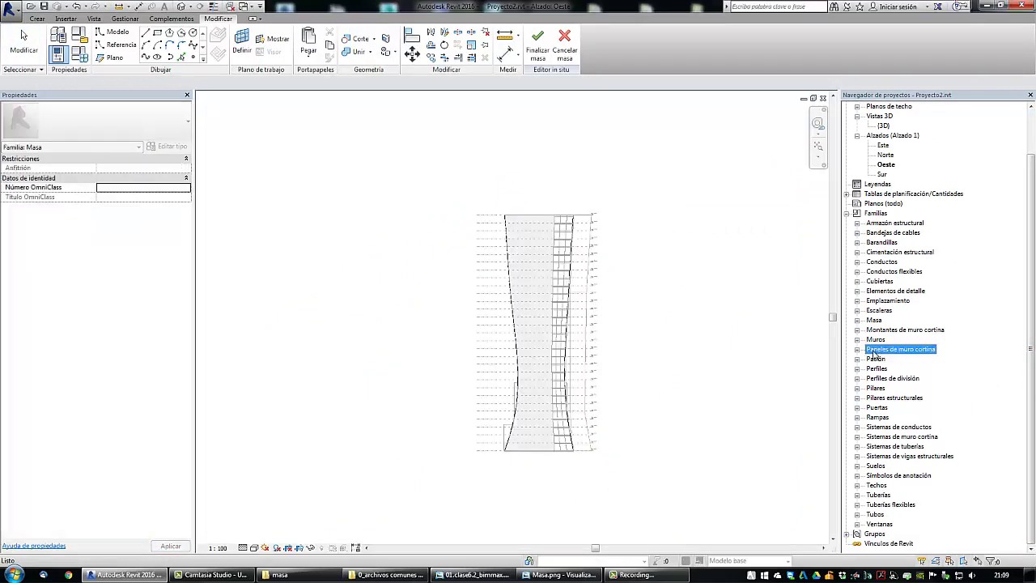
click(857, 349)
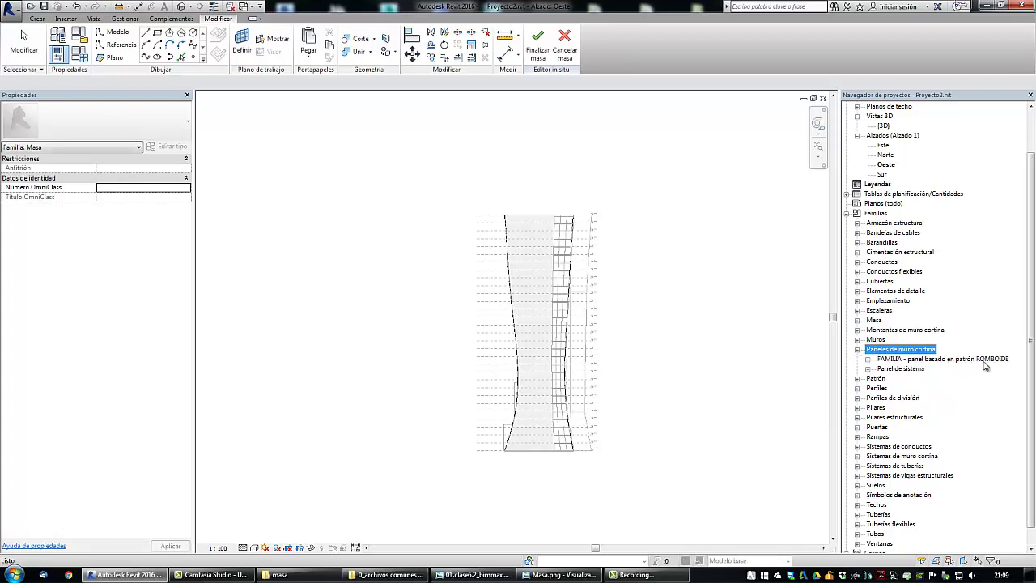
click(642, 397)
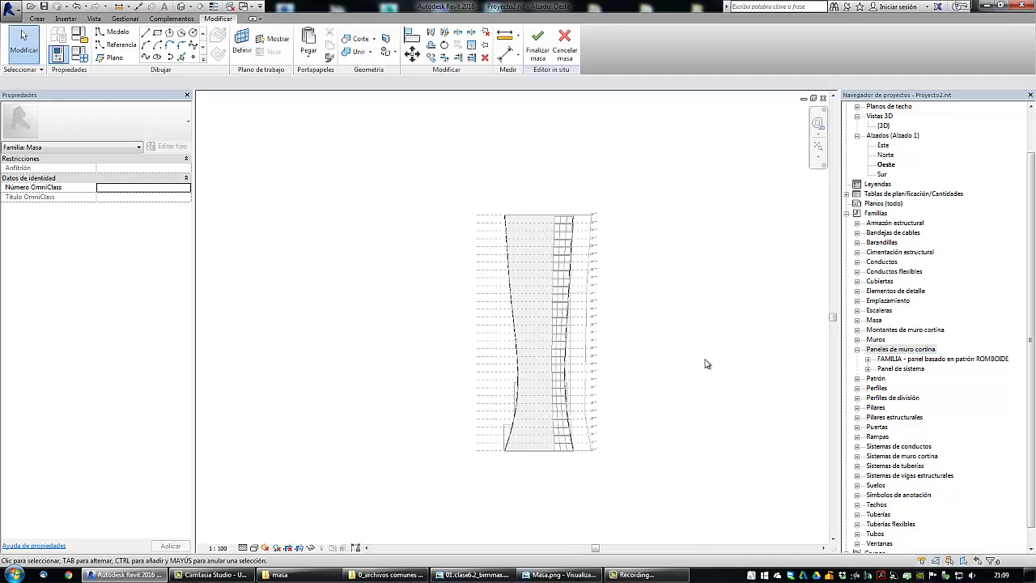
- In the 3D view, change the tower's divided front surface from the plain Romboide pattern to "FAMILIA - panel basado en patrón ROMBOIDE"
middle_drag(706, 365, 651, 412)
key(d)
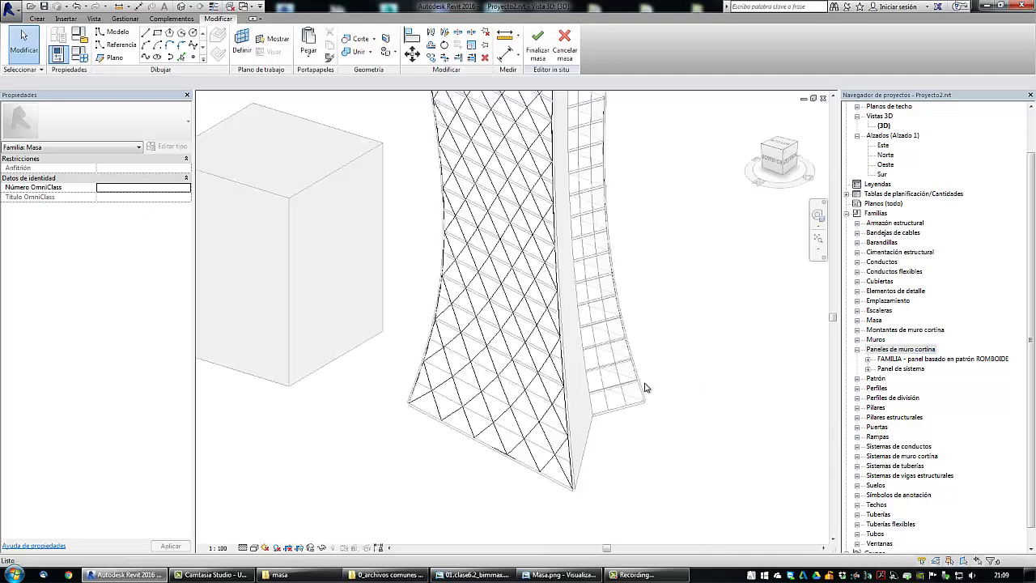
scroll(592, 435, down, 3)
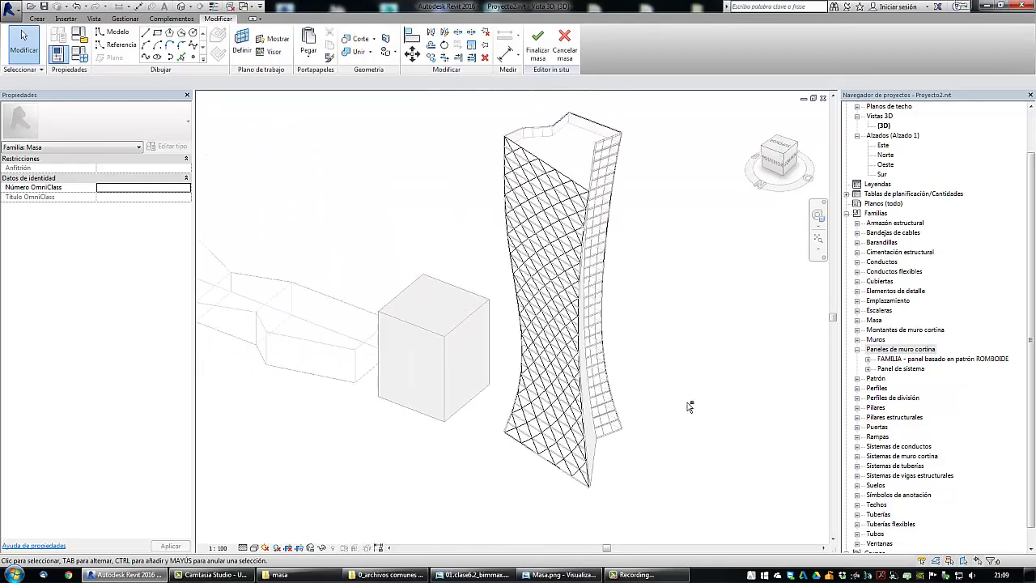
shift+middle_drag(689, 408, 653, 324)
click(581, 240)
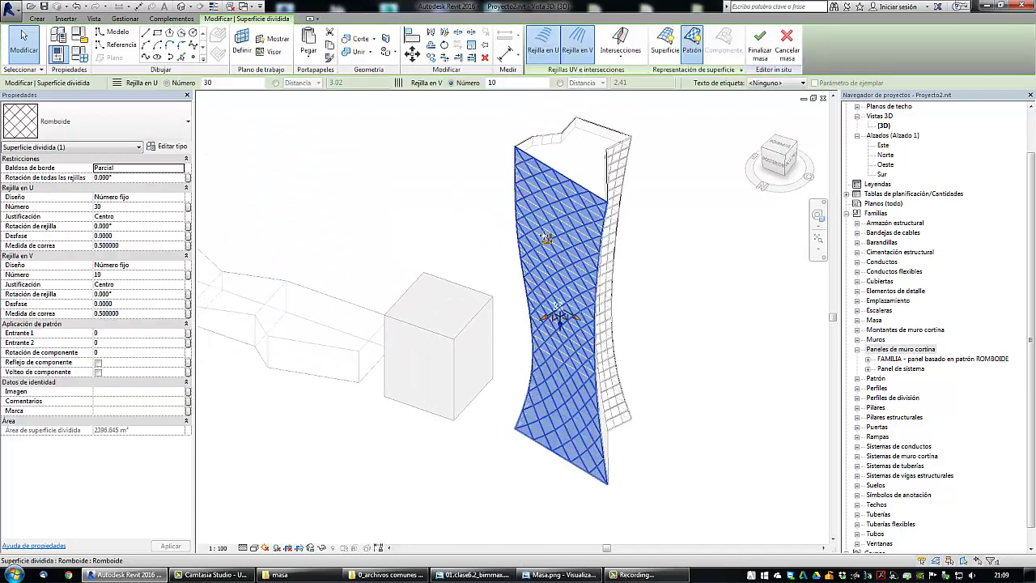
click(114, 130)
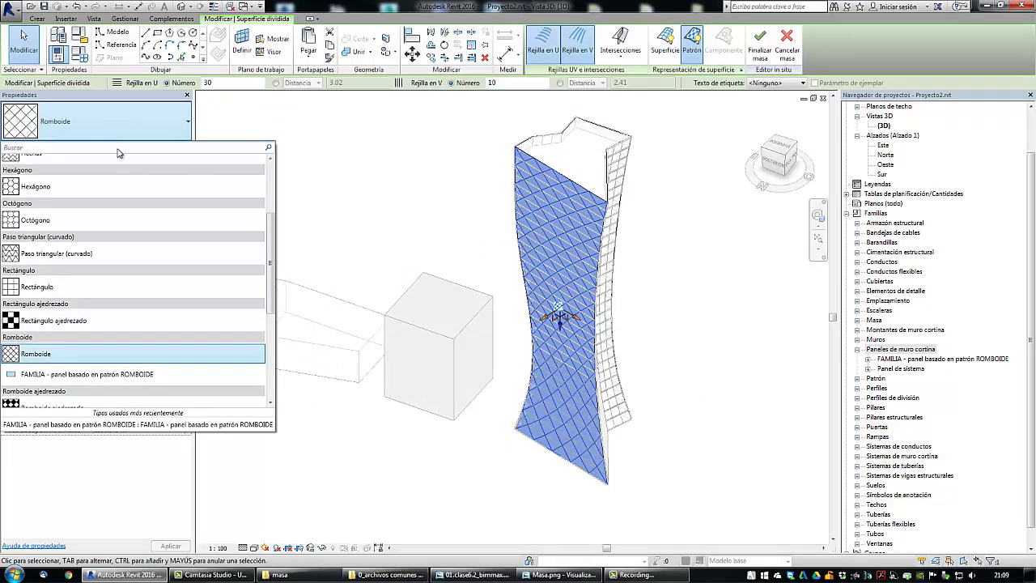
scroll(127, 202, down, 1)
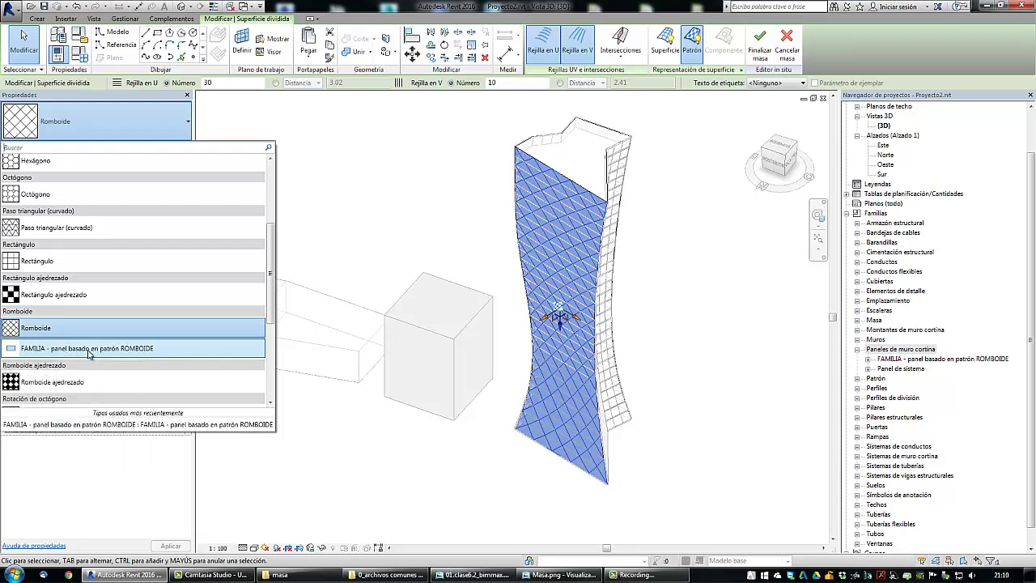
click(89, 352)
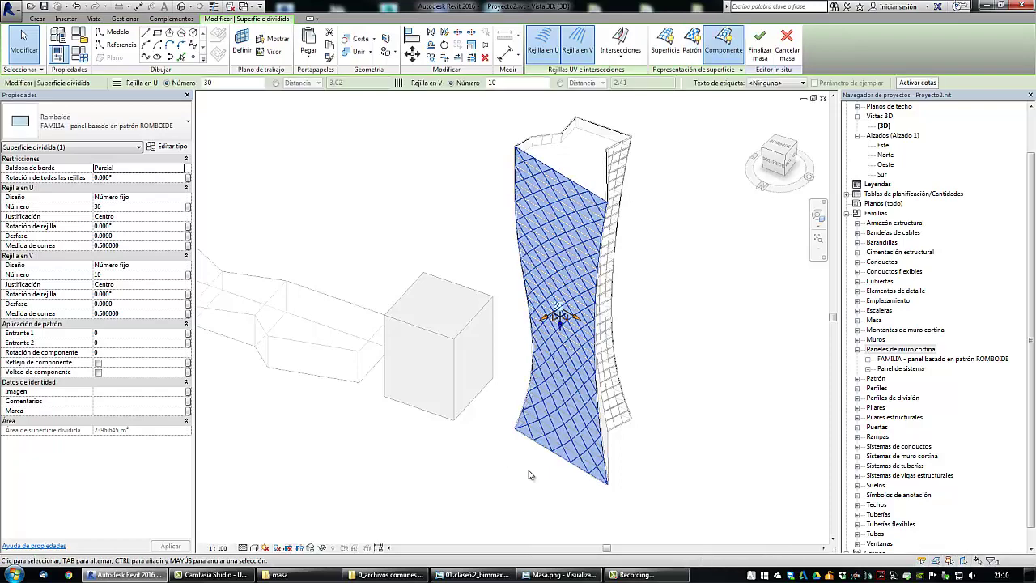
click(569, 486)
scroll(569, 486, up, 8)
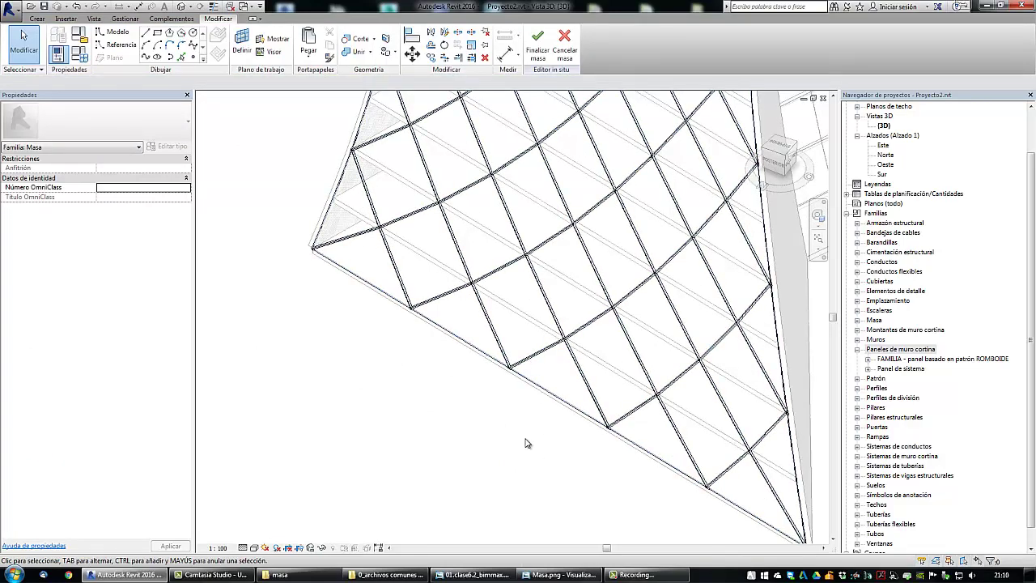
scroll(527, 443, down, 8)
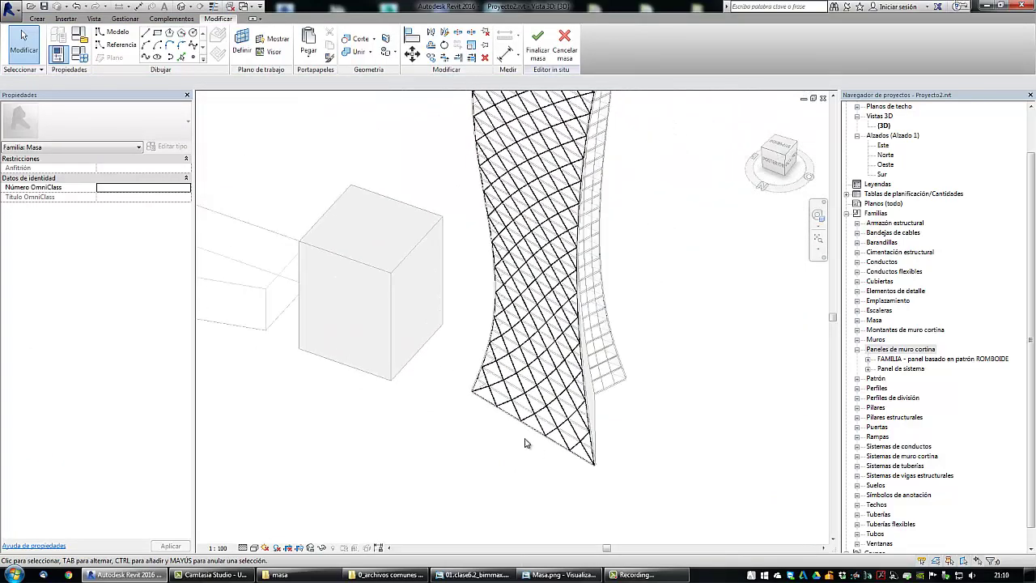
- Finish the in-place mass and view the panelled tower beside the other masses in 3D
click(538, 55)
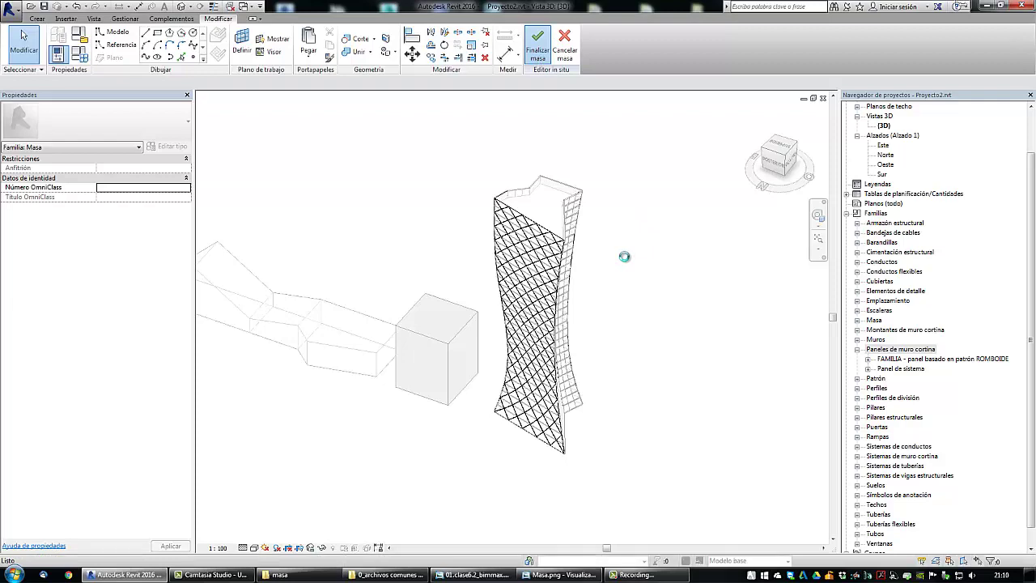
middle_drag(623, 258, 620, 290)
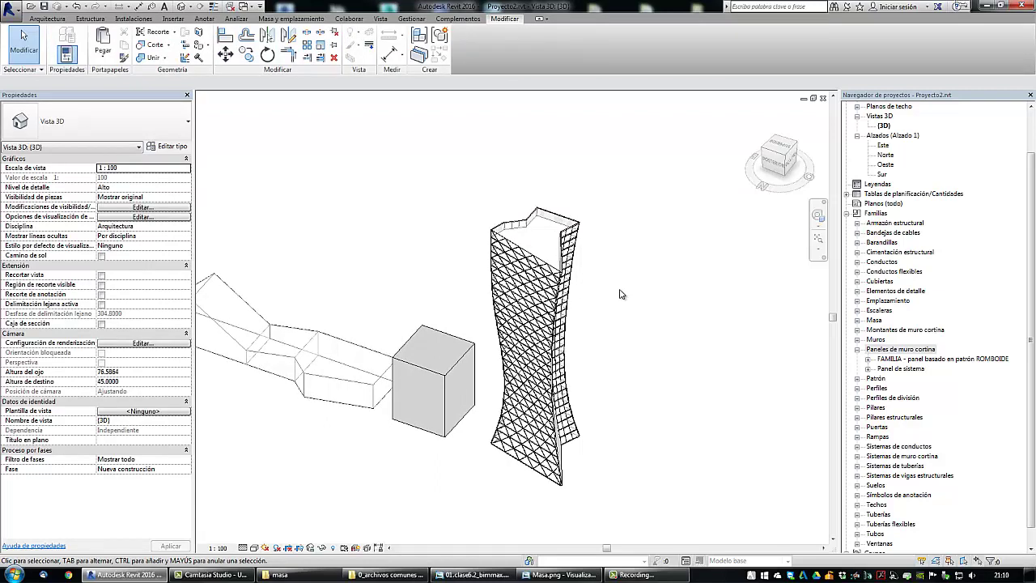
shift+middle_drag(652, 375, 671, 340)
scroll(652, 329, down, 2)
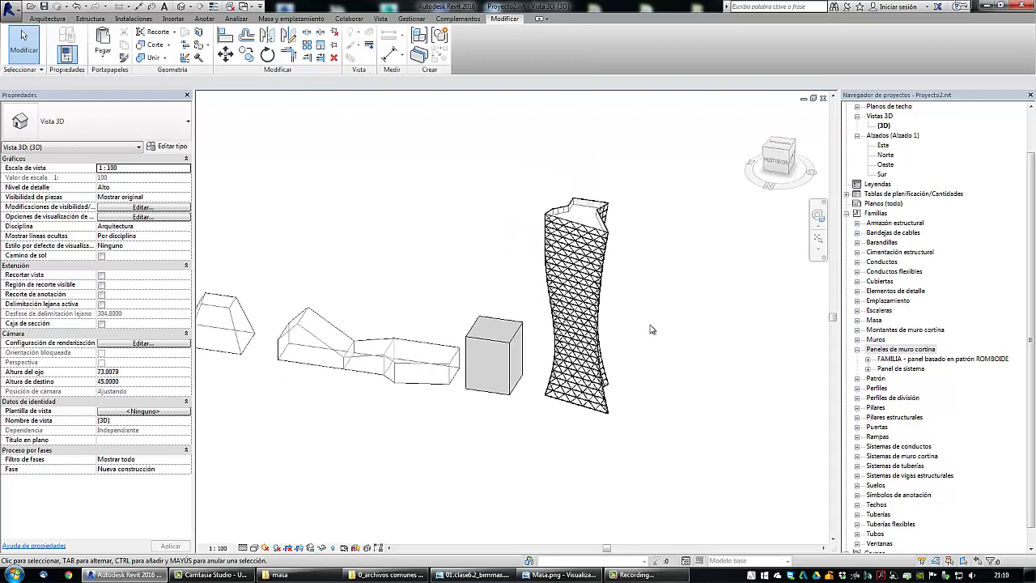